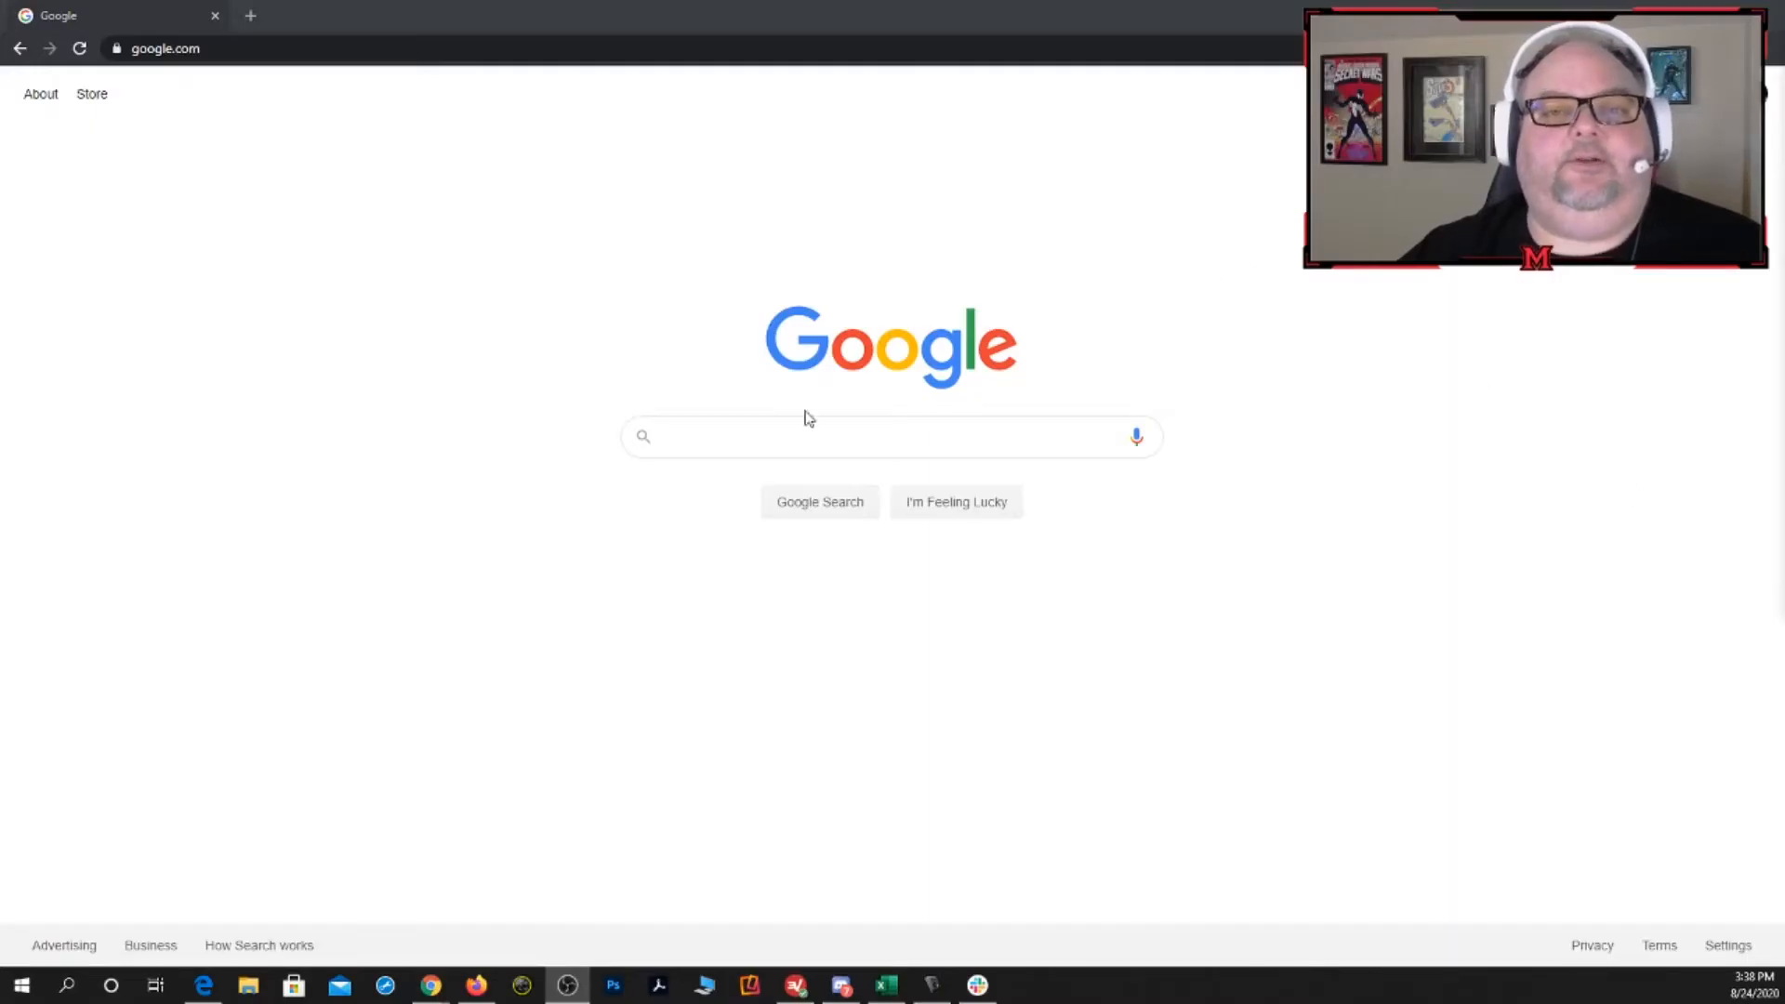
# - Search Google for "audacity" and open the official audacityteam.org site from the results
pyautogui.click(907, 434)
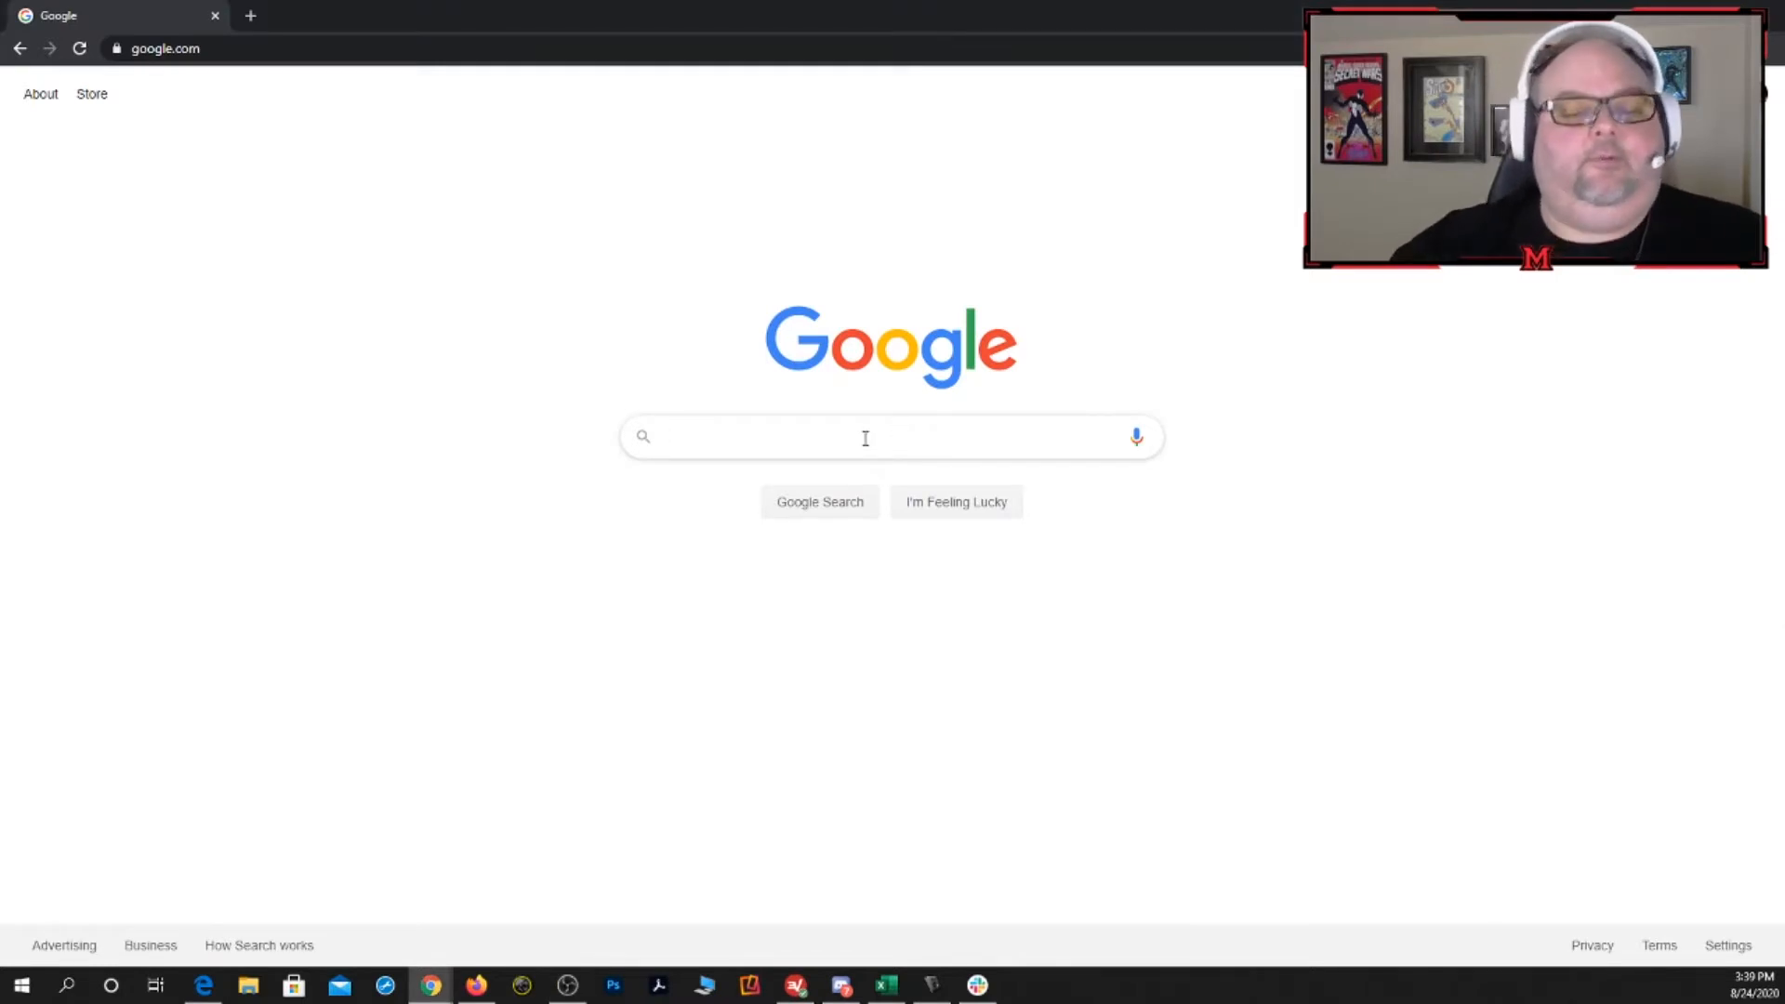
pyautogui.write('aud')
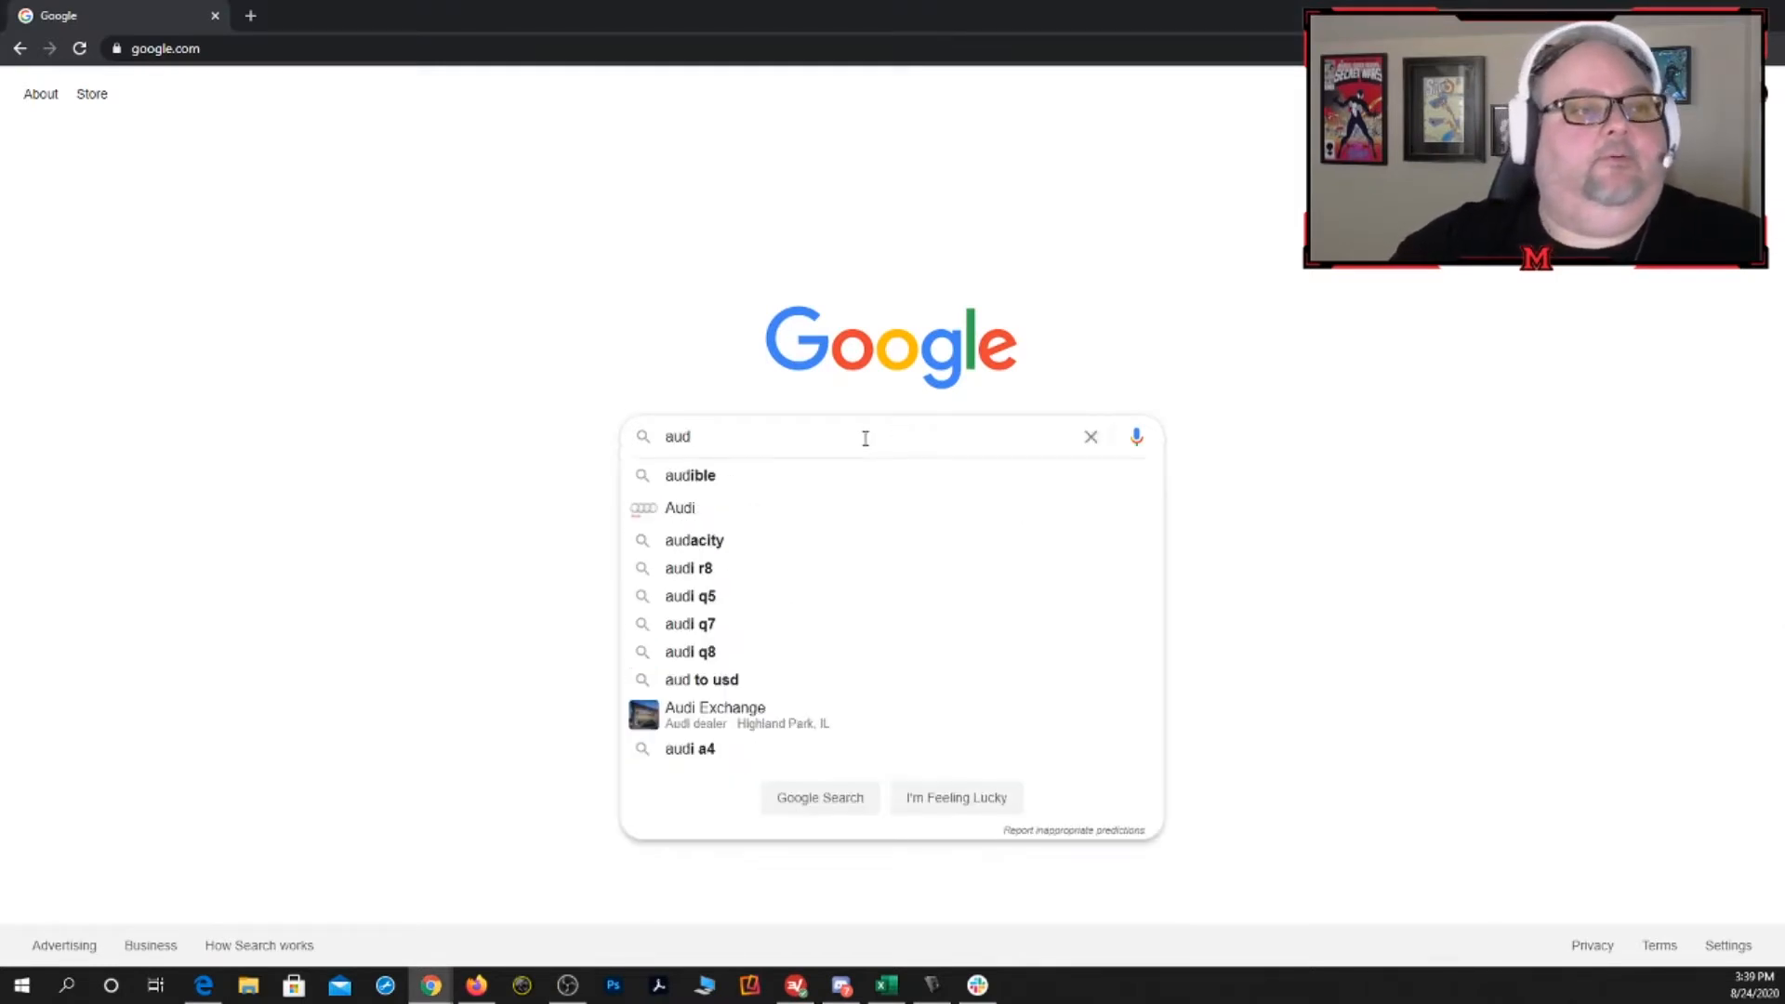
pyautogui.write('acity')
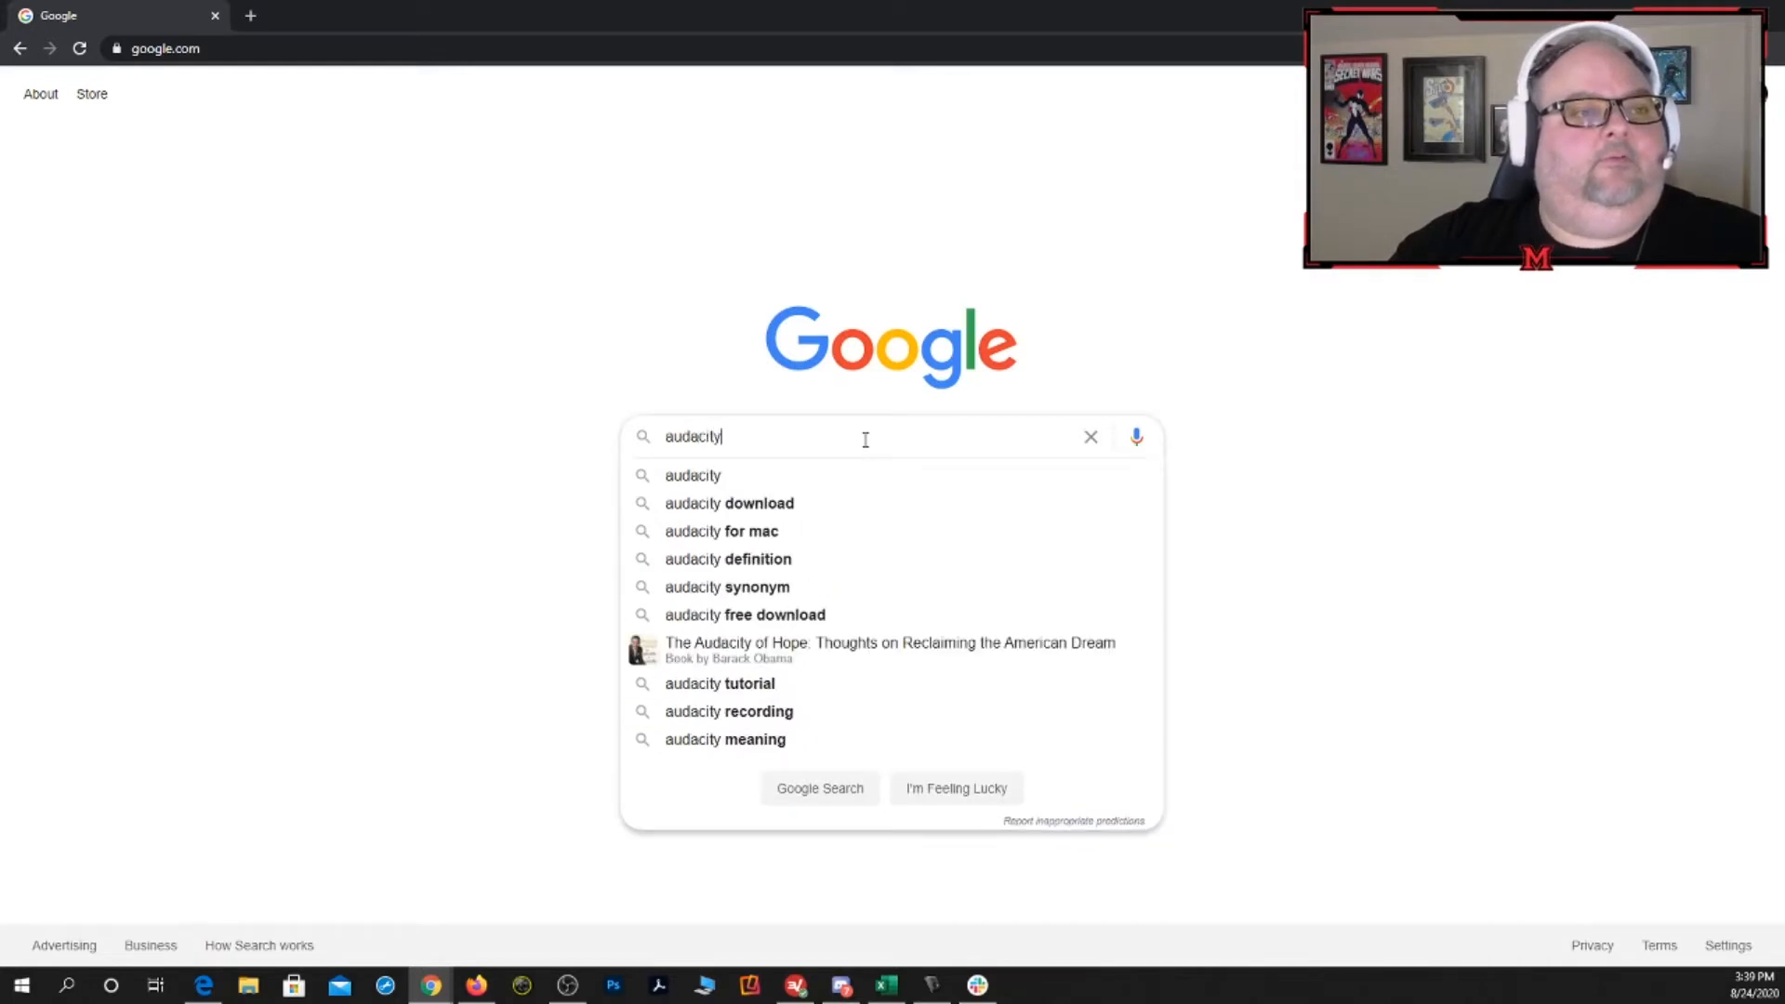
pyautogui.press('Return')
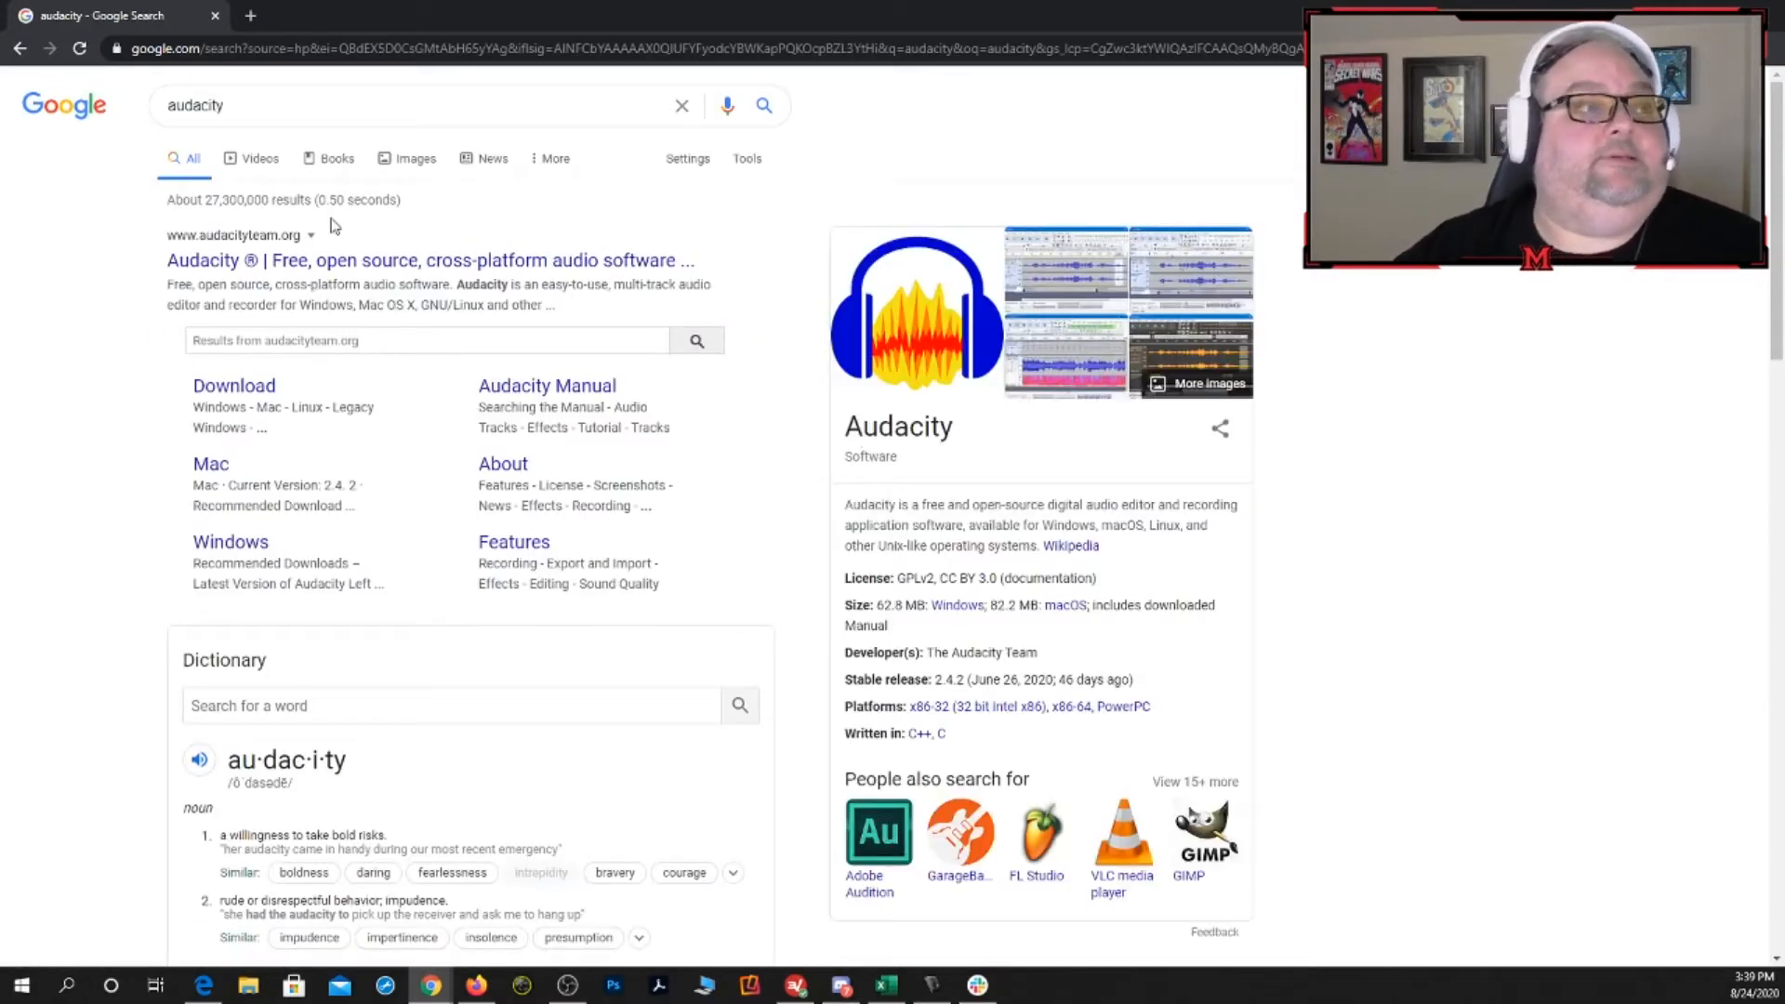
pyautogui.click(417, 270)
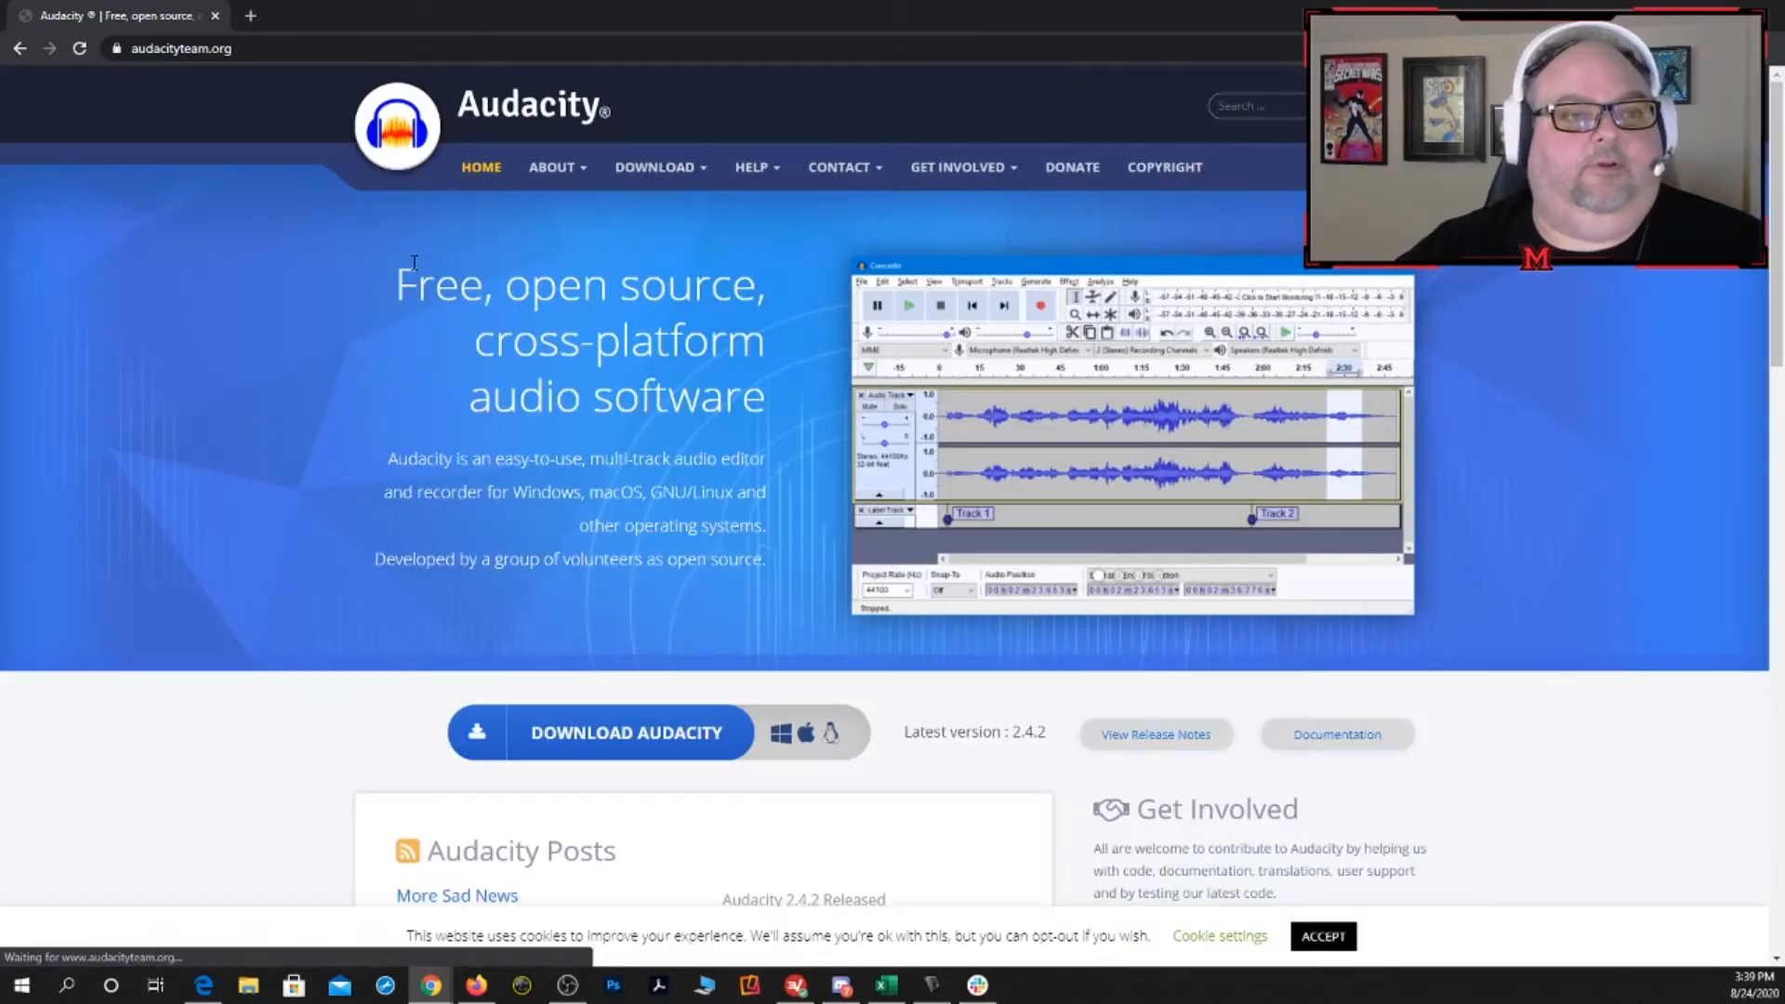
# - Go to the Audacity download page and open the Audacity for Windows downloads
pyautogui.scroll(-1, 779, 627)
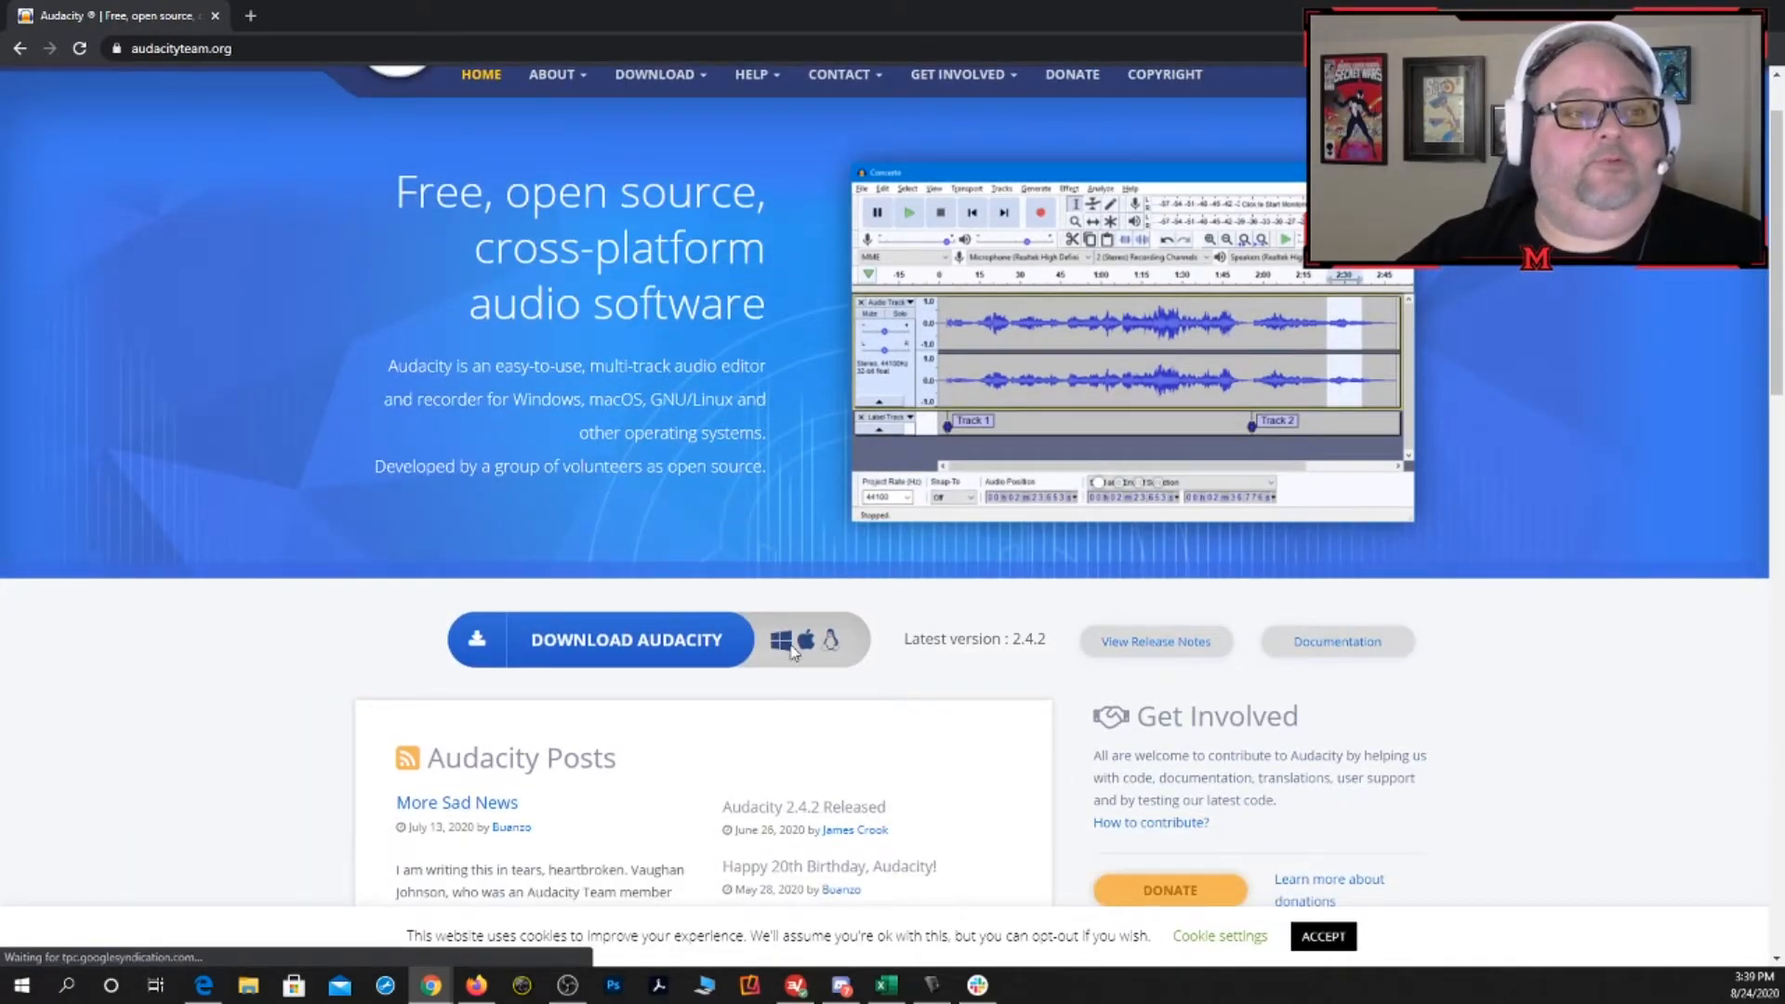
pyautogui.click(704, 638)
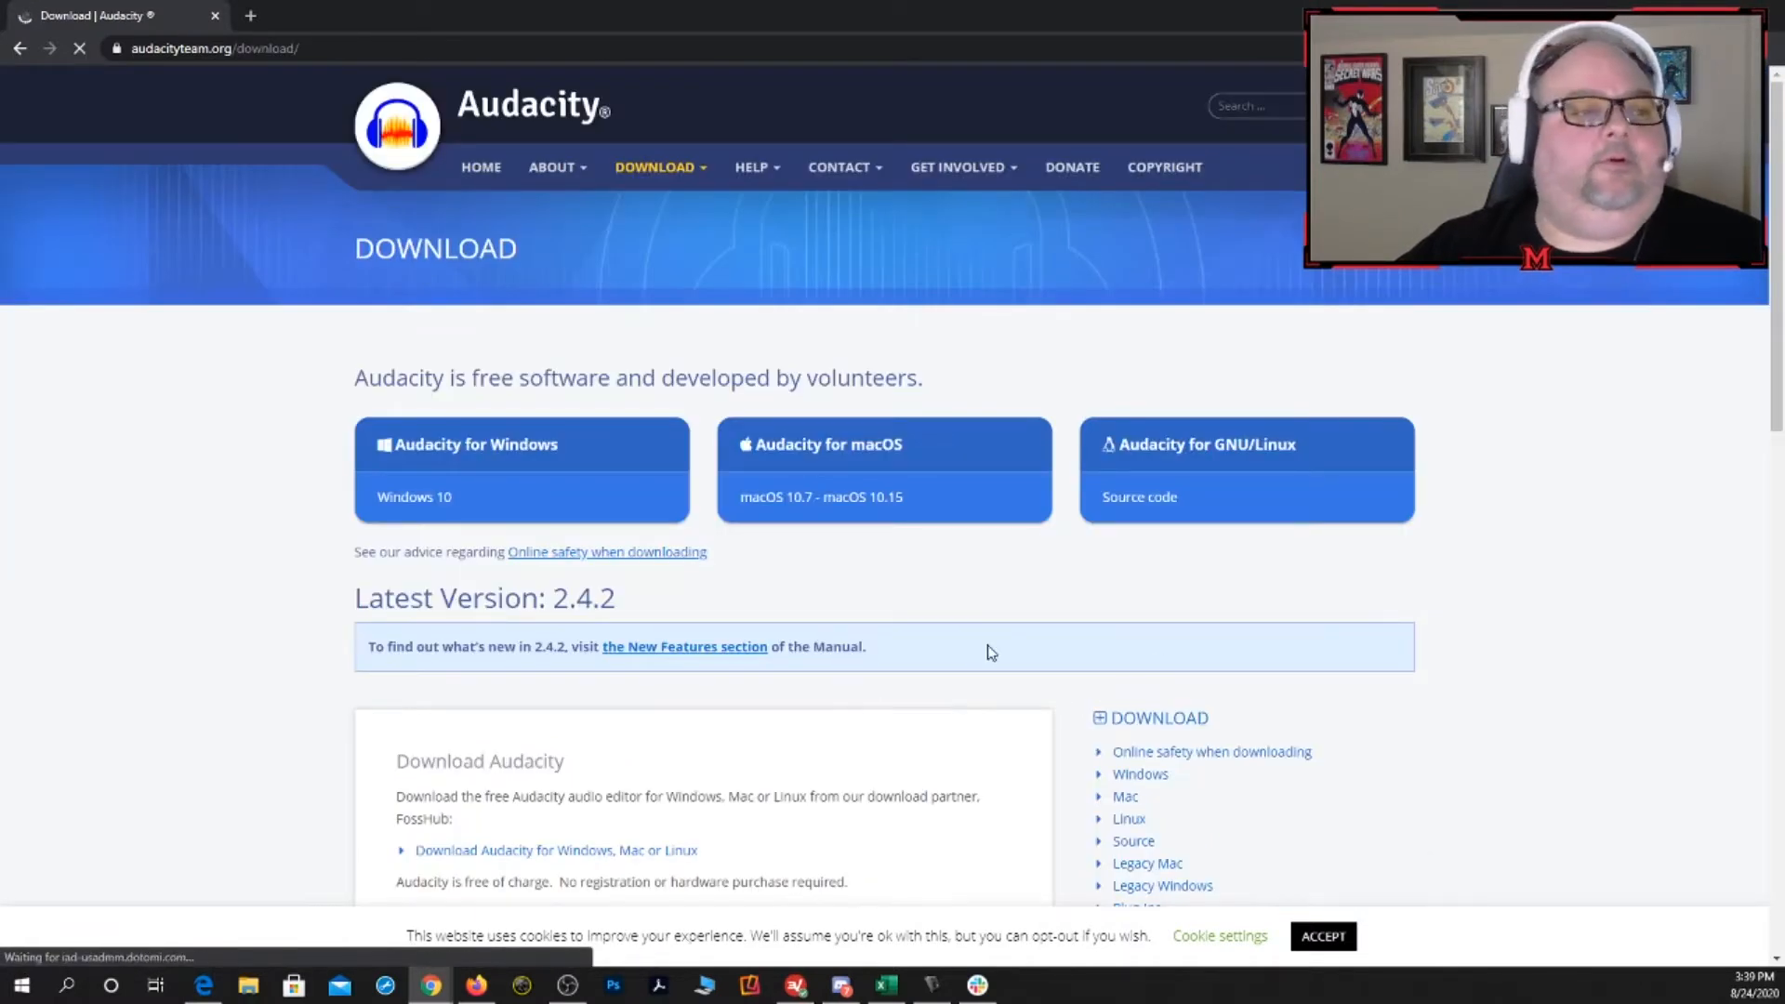
pyautogui.scroll(-1, 930, 623)
pyautogui.scroll(-1, 697, 497)
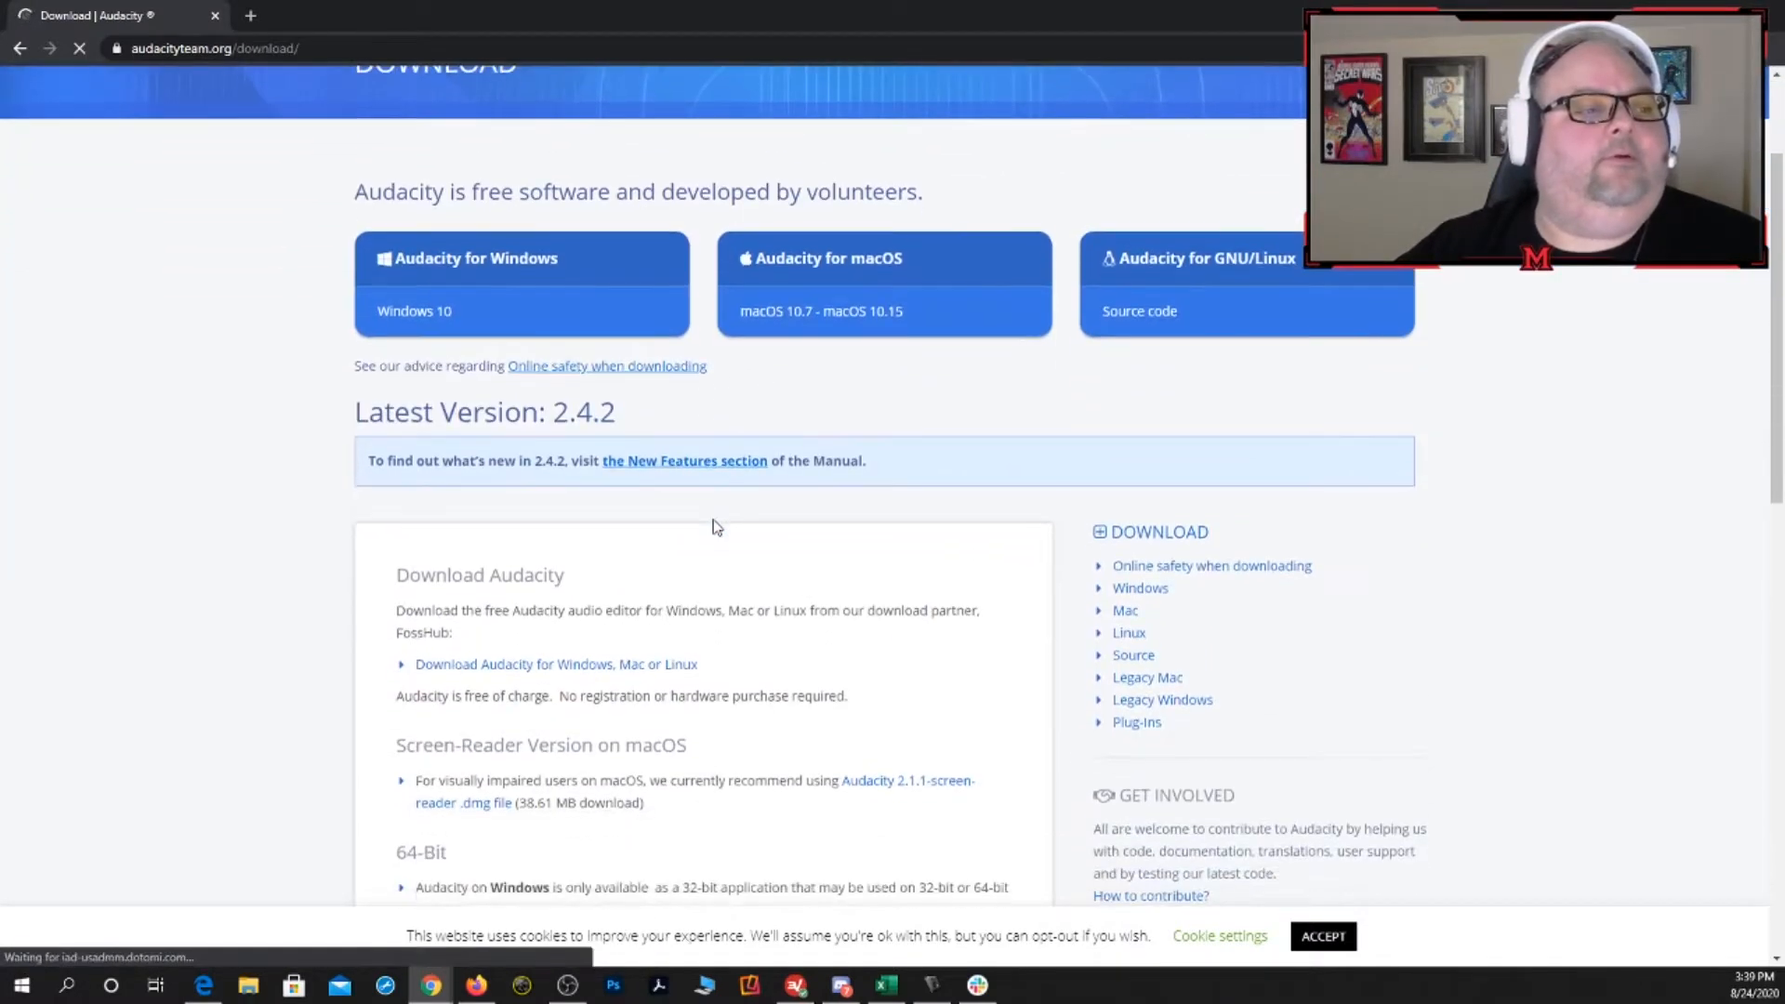
pyautogui.scroll(-1, 717, 521)
pyautogui.scroll(1, 744, 493)
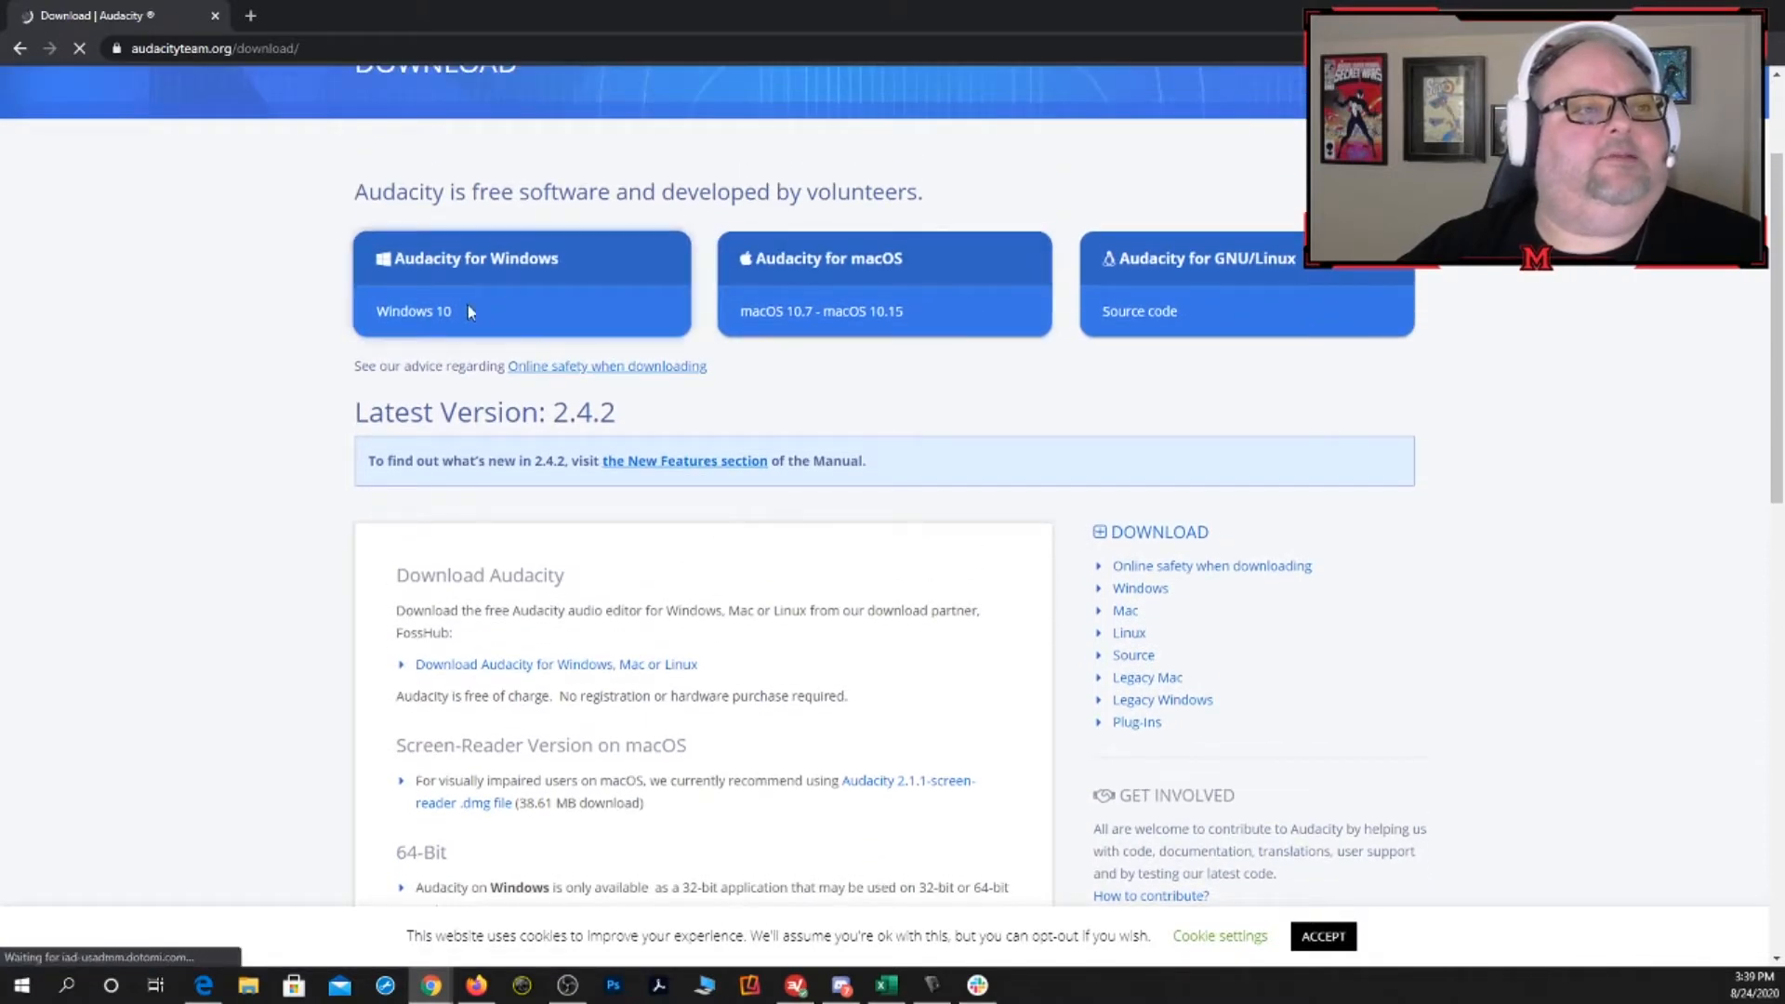
pyautogui.click(473, 270)
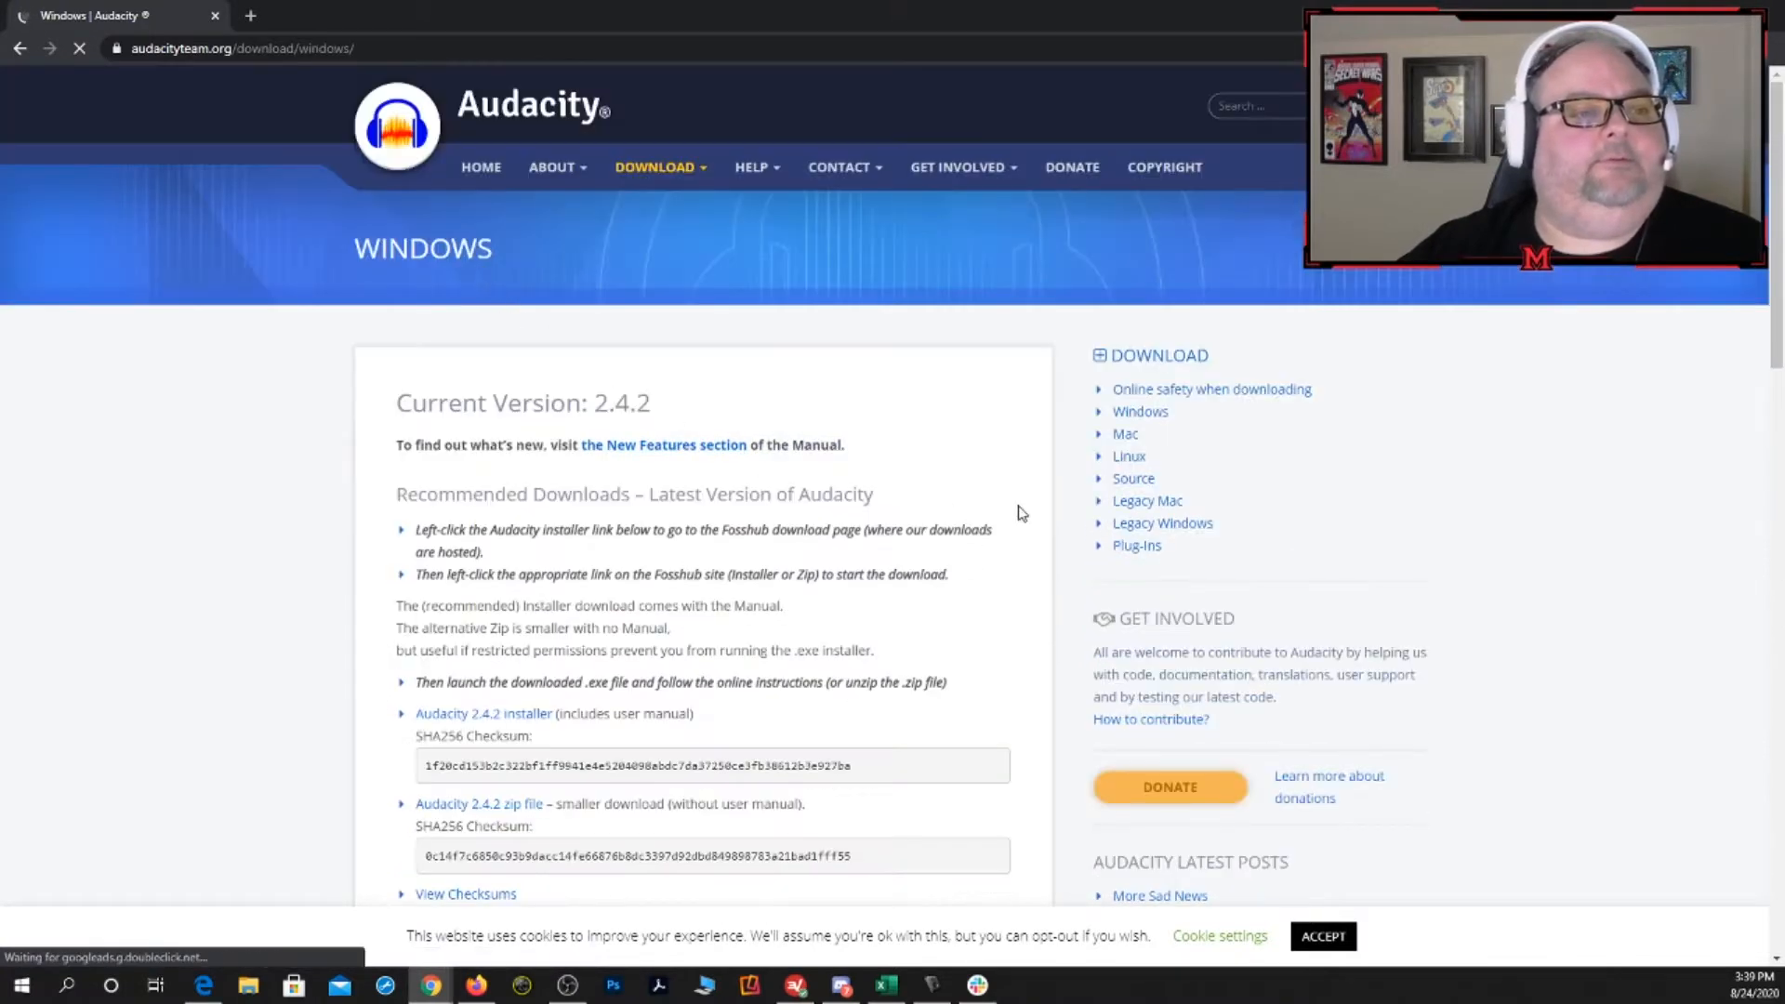
# - Follow the Audacity 2.4.2 installer link to FossHub and download the Audacity Windows Installer
pyautogui.scroll(-1, 1020, 511)
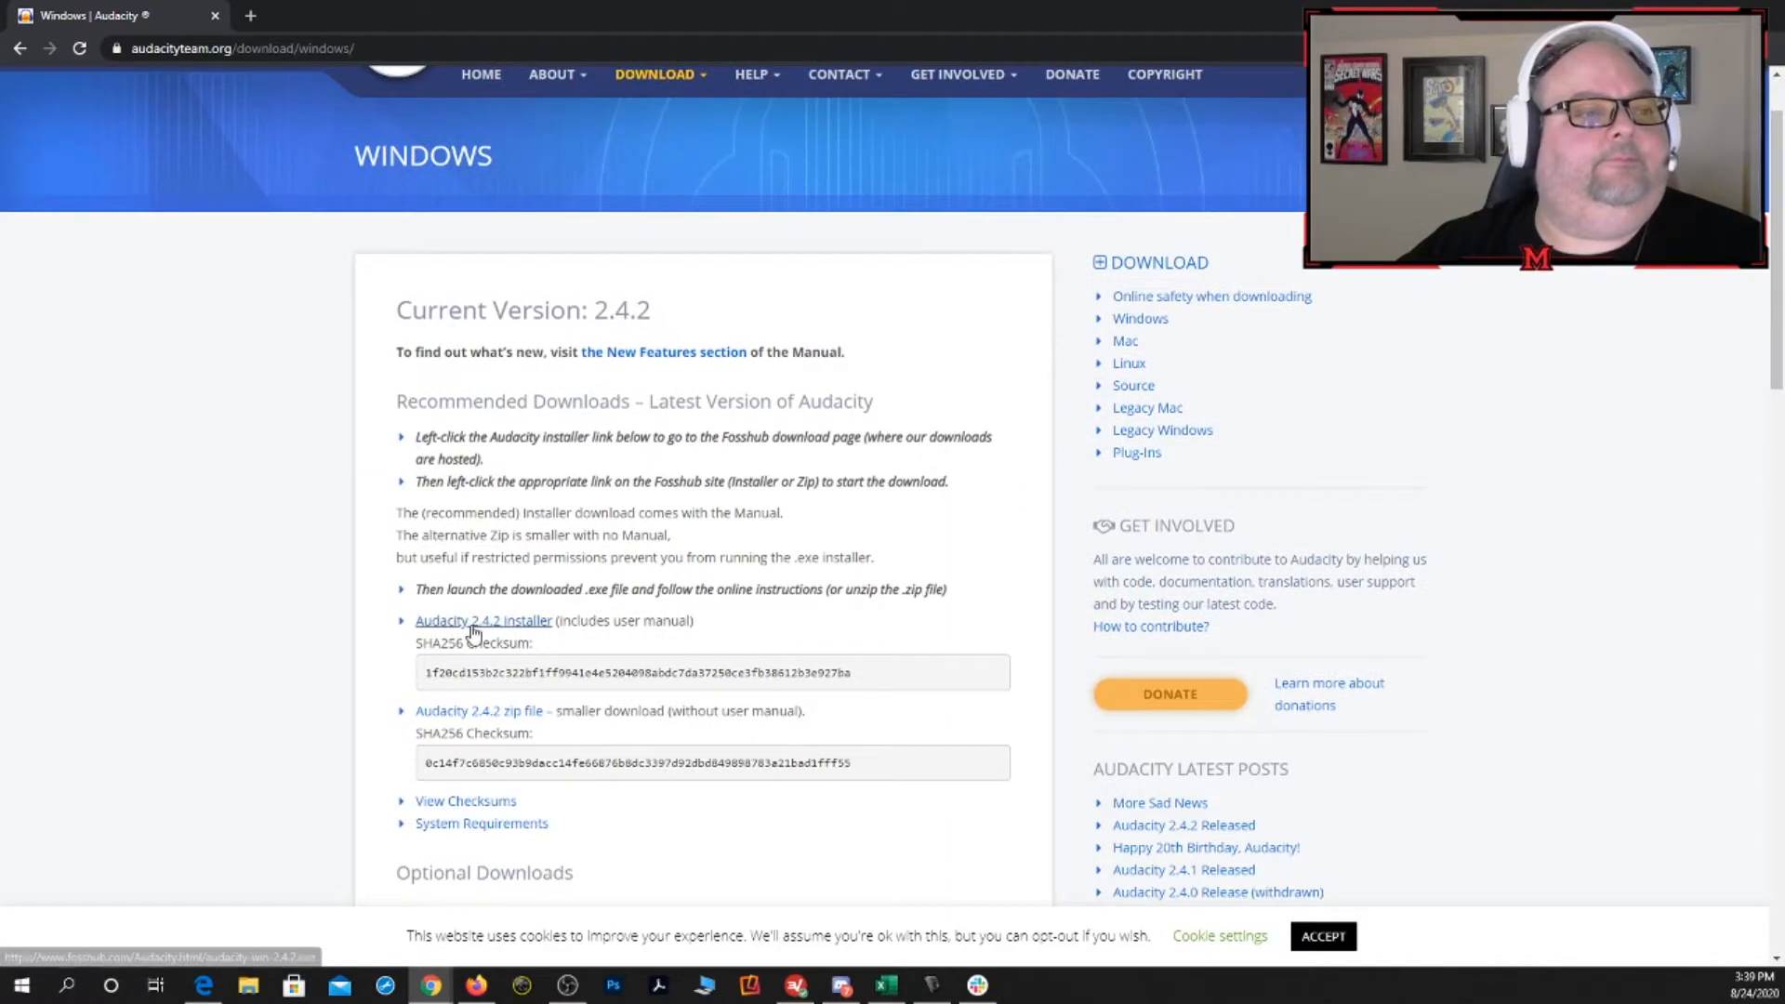
pyautogui.click(474, 629)
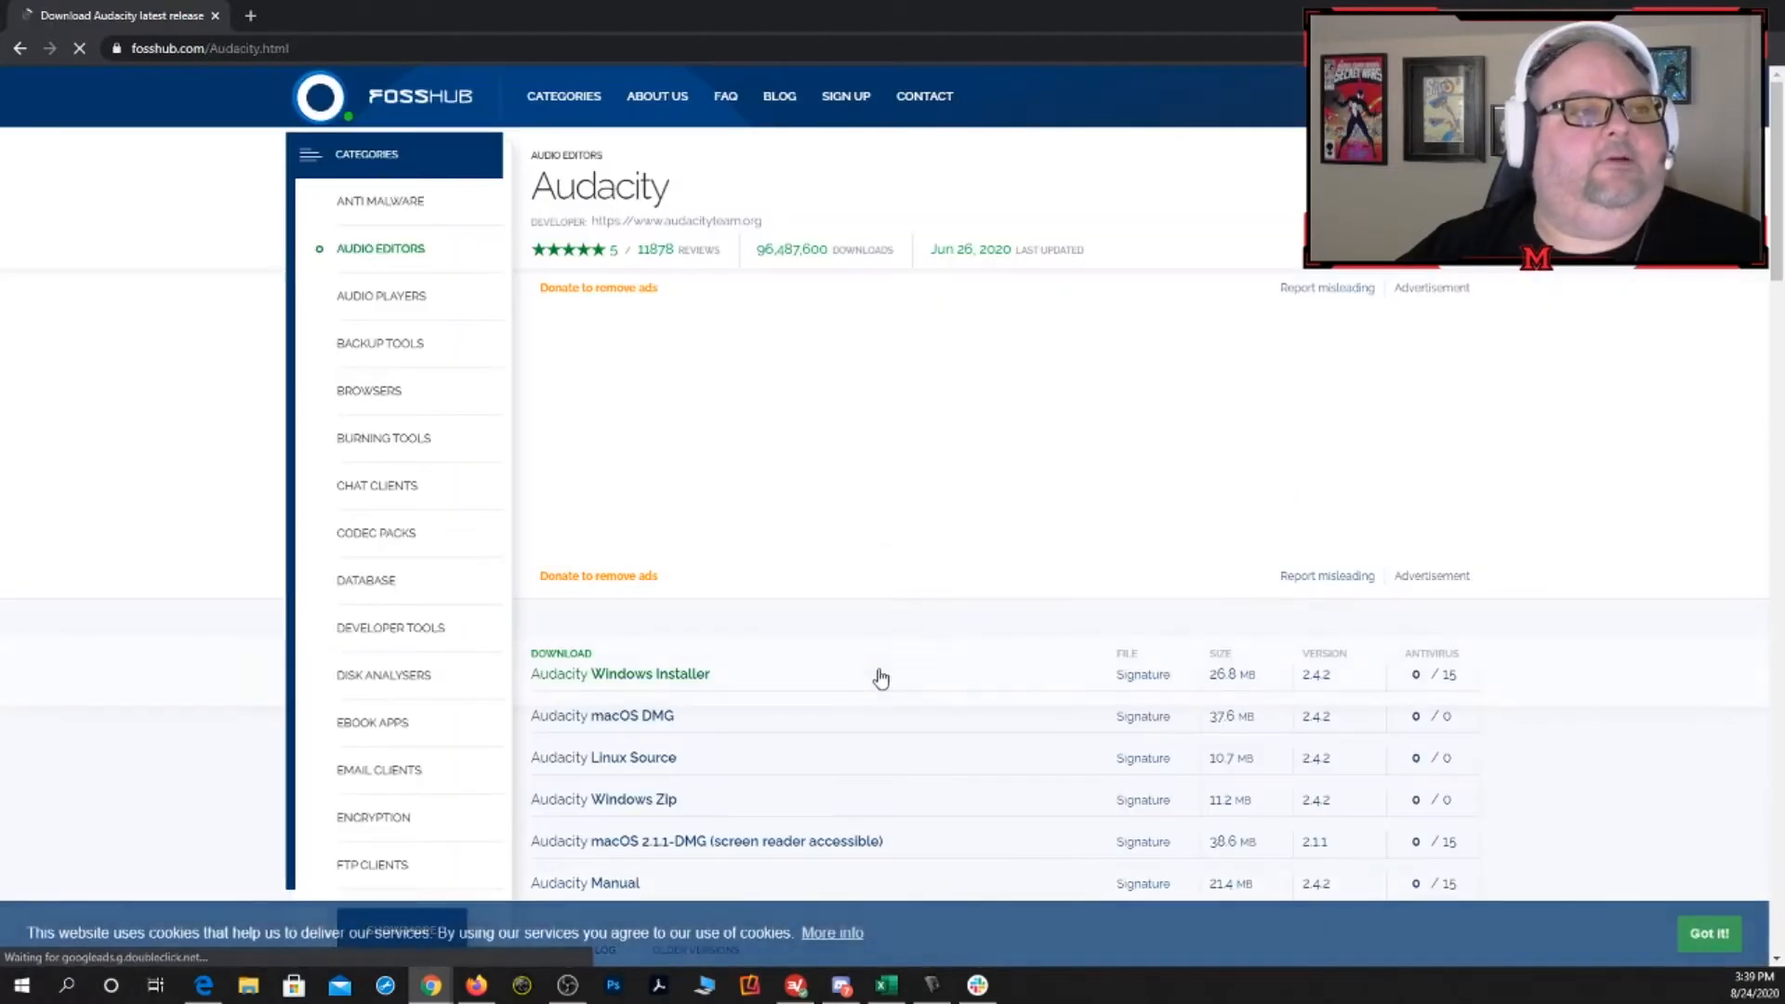
pyautogui.scroll(-1, 678, 585)
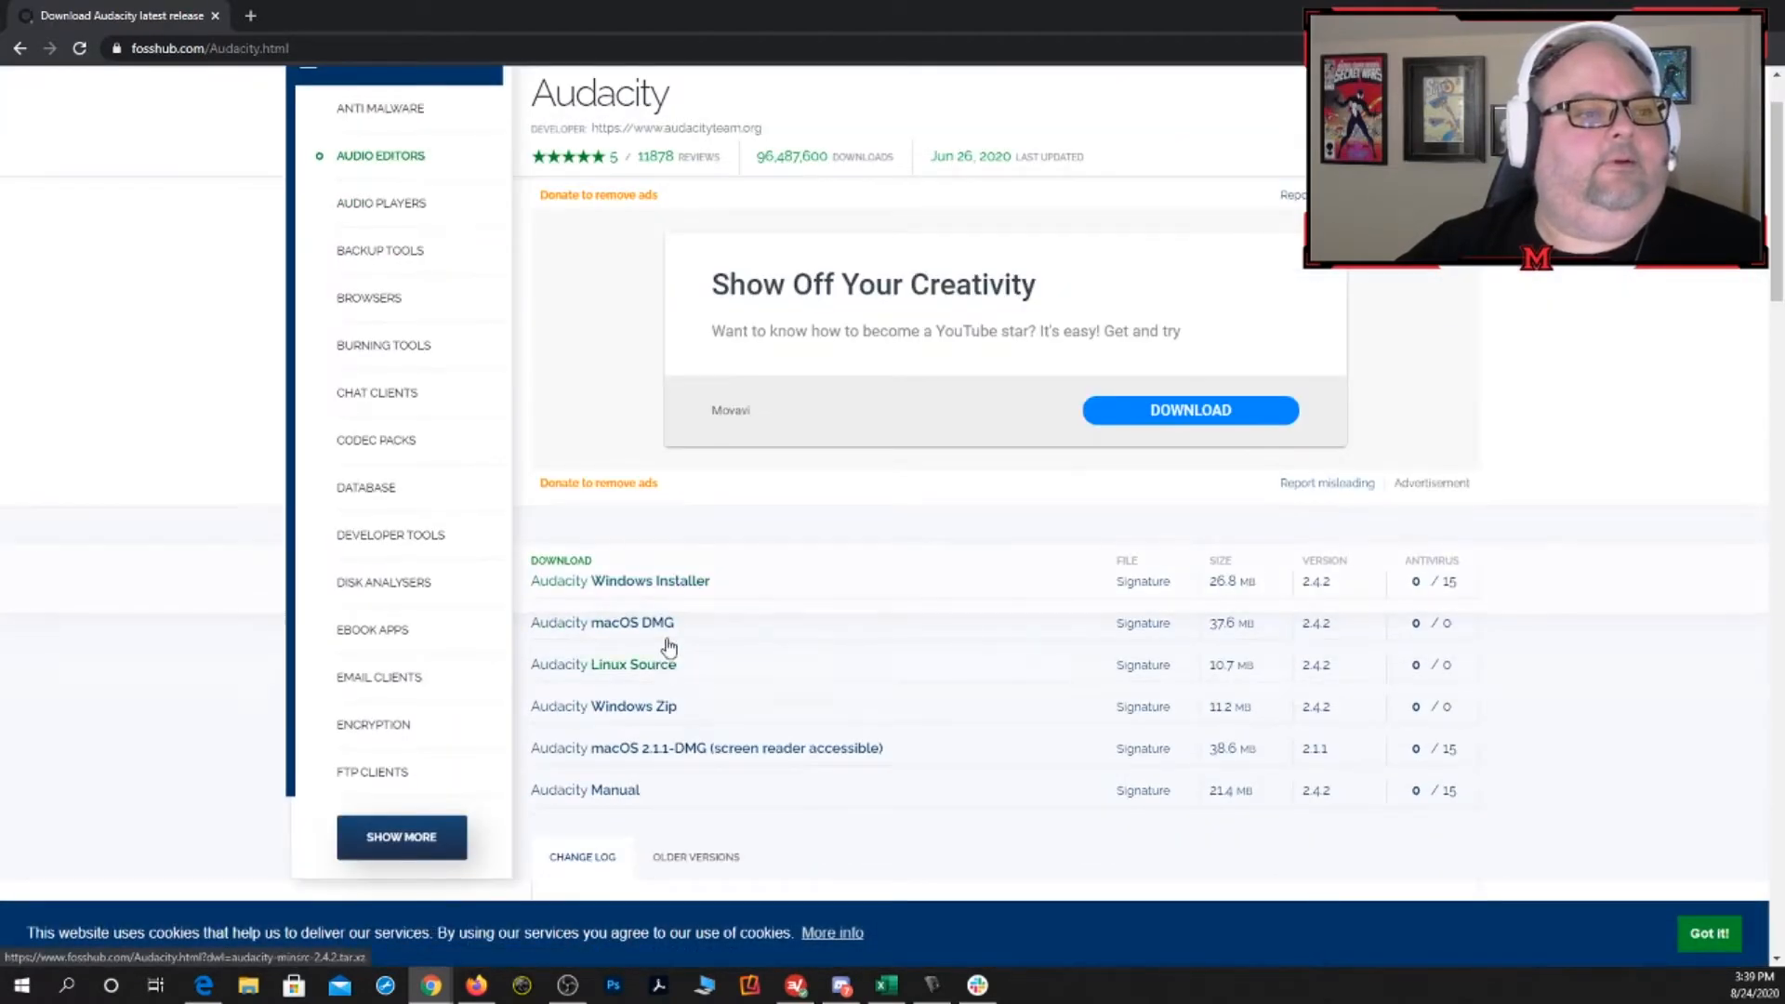
pyautogui.click(678, 586)
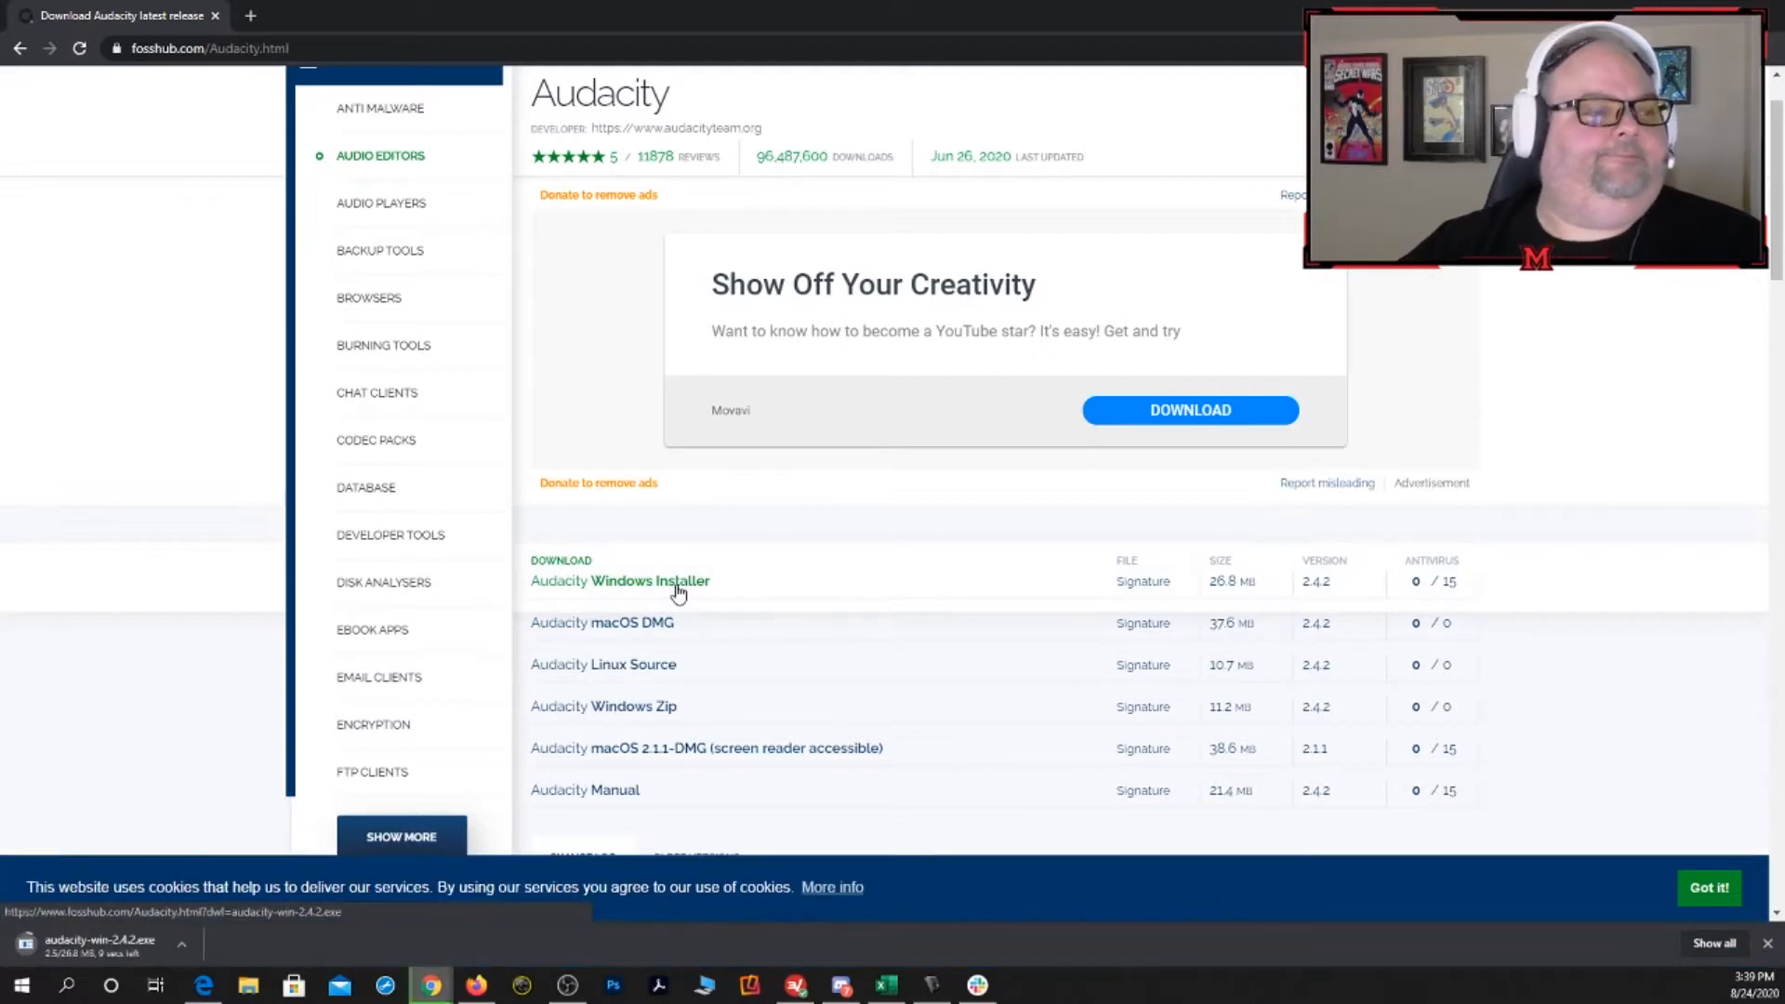
# - Run audacity-win-2.4.2.exe, install into C:\Program Files (x86)\Audacity with a desktop shortcut, and finish setup with Launch Audacity enabled
pyautogui.click(112, 943)
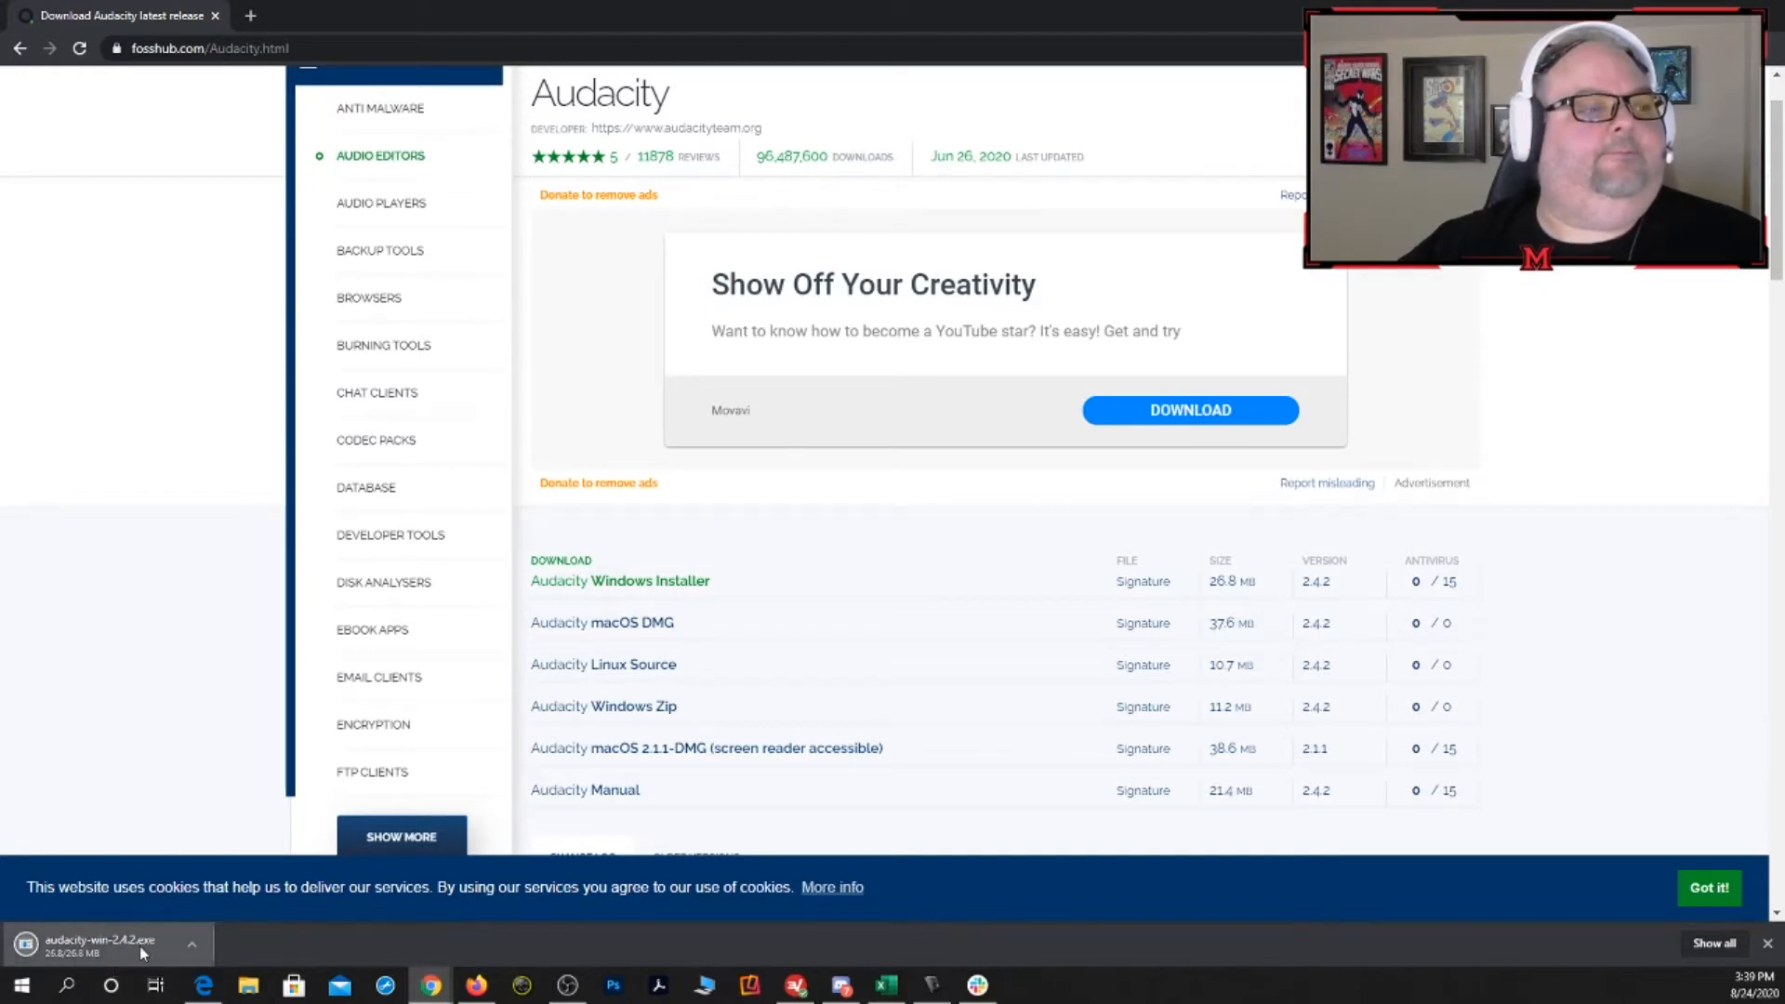
pyautogui.click(967, 456)
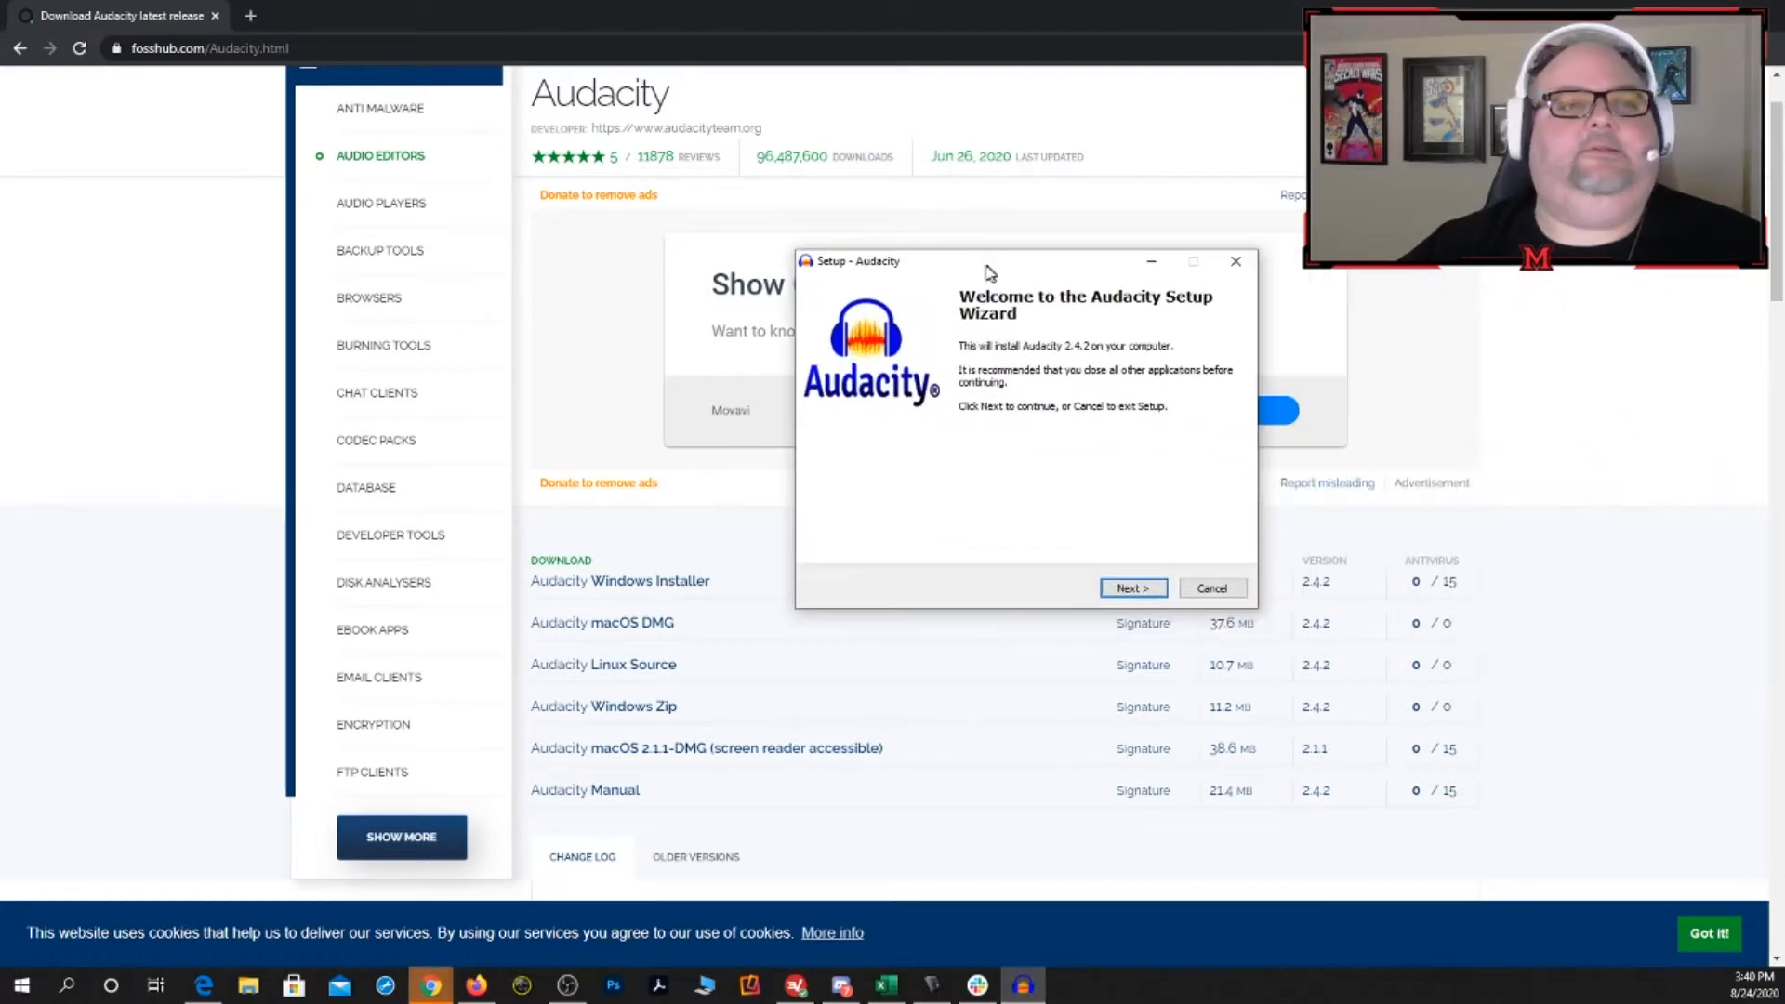
pyautogui.click(1130, 589)
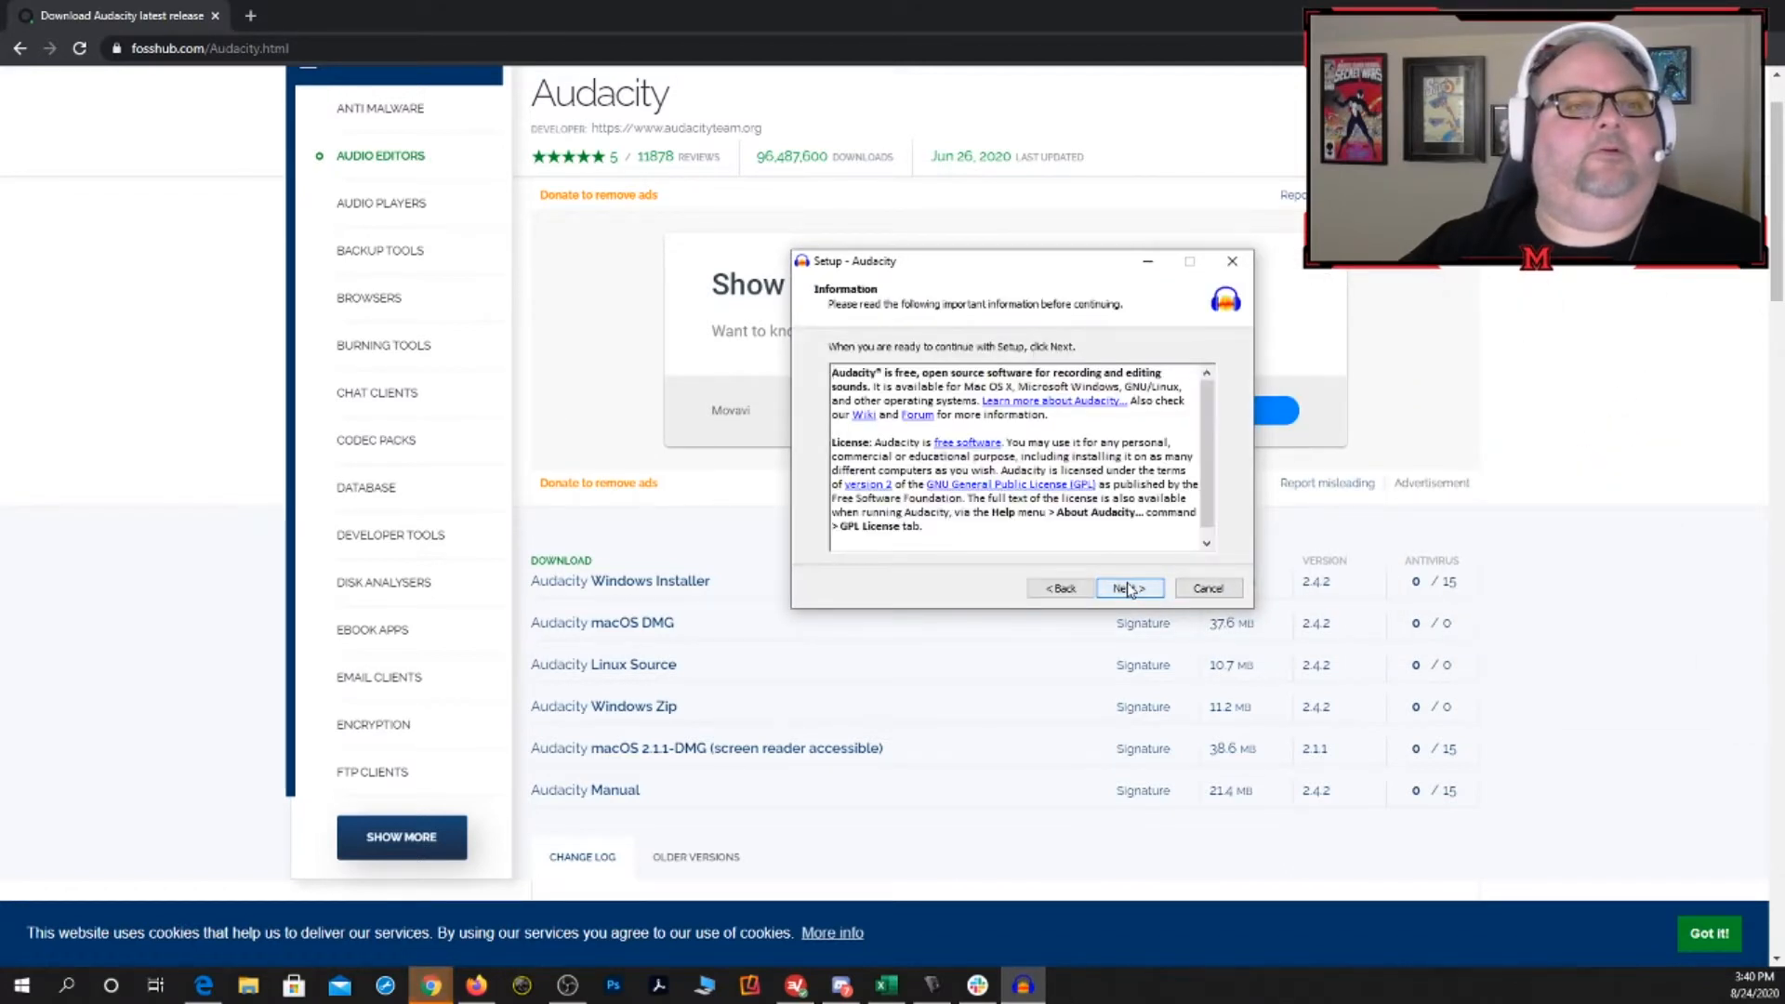
pyautogui.click(1128, 589)
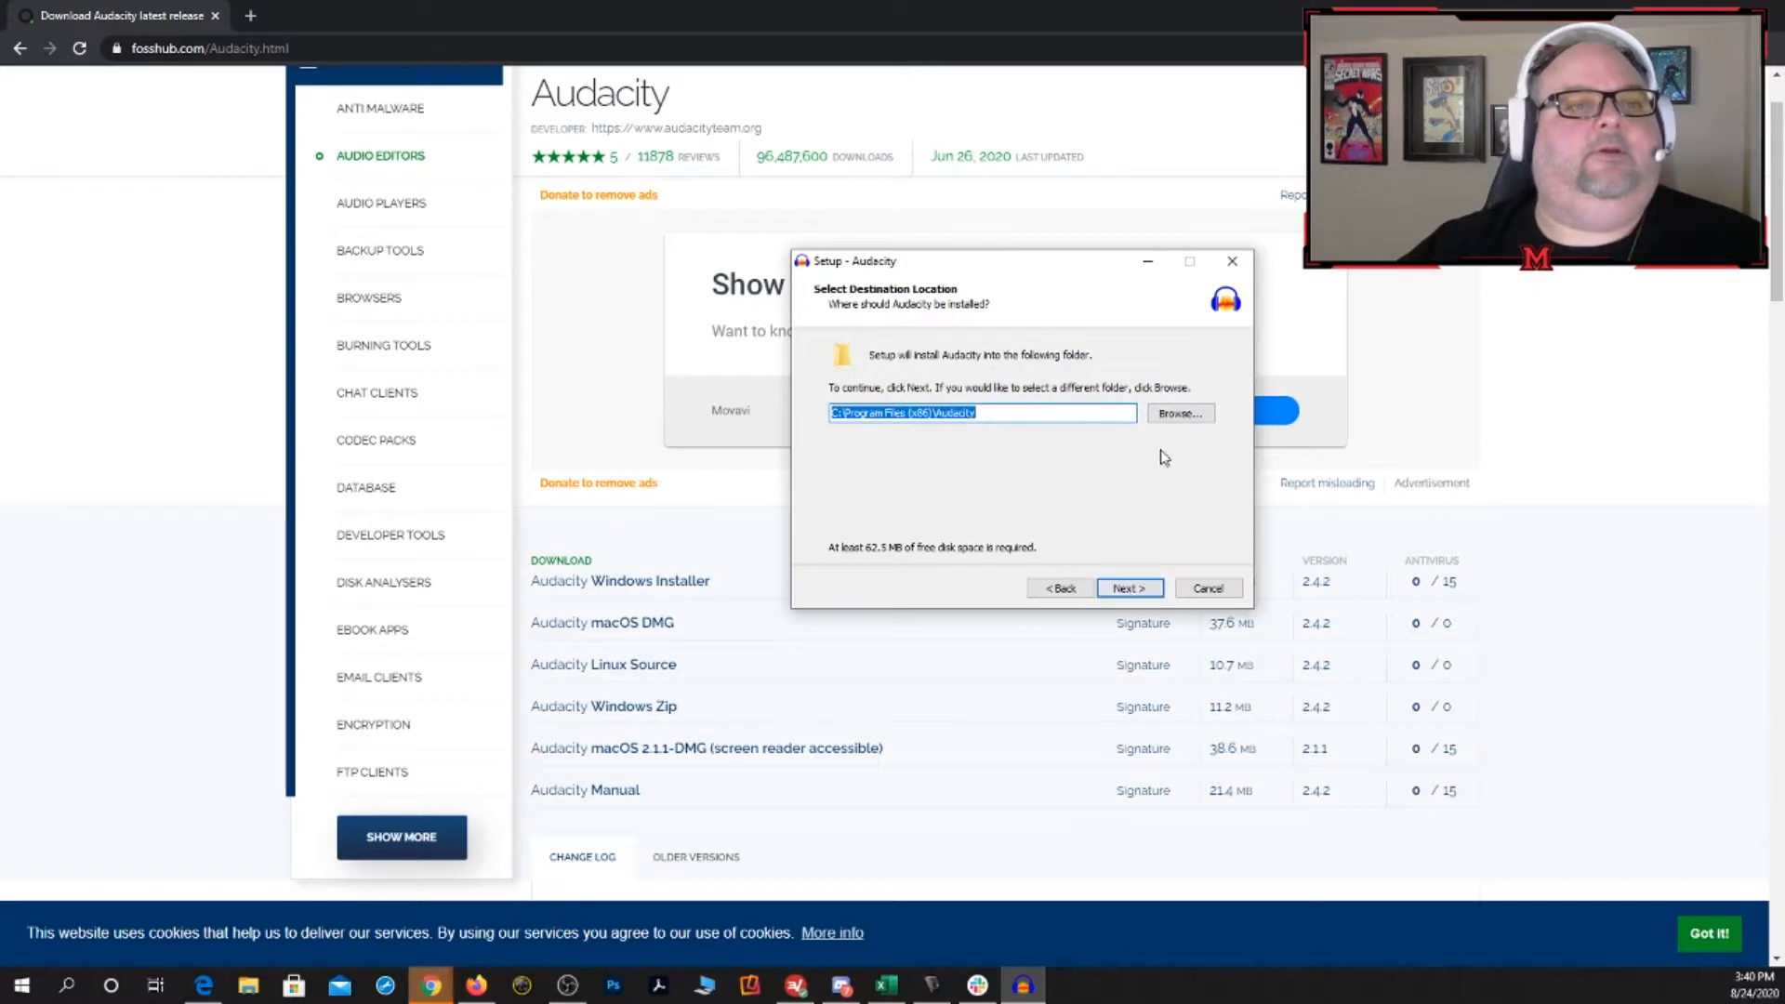
pyautogui.click(1128, 589)
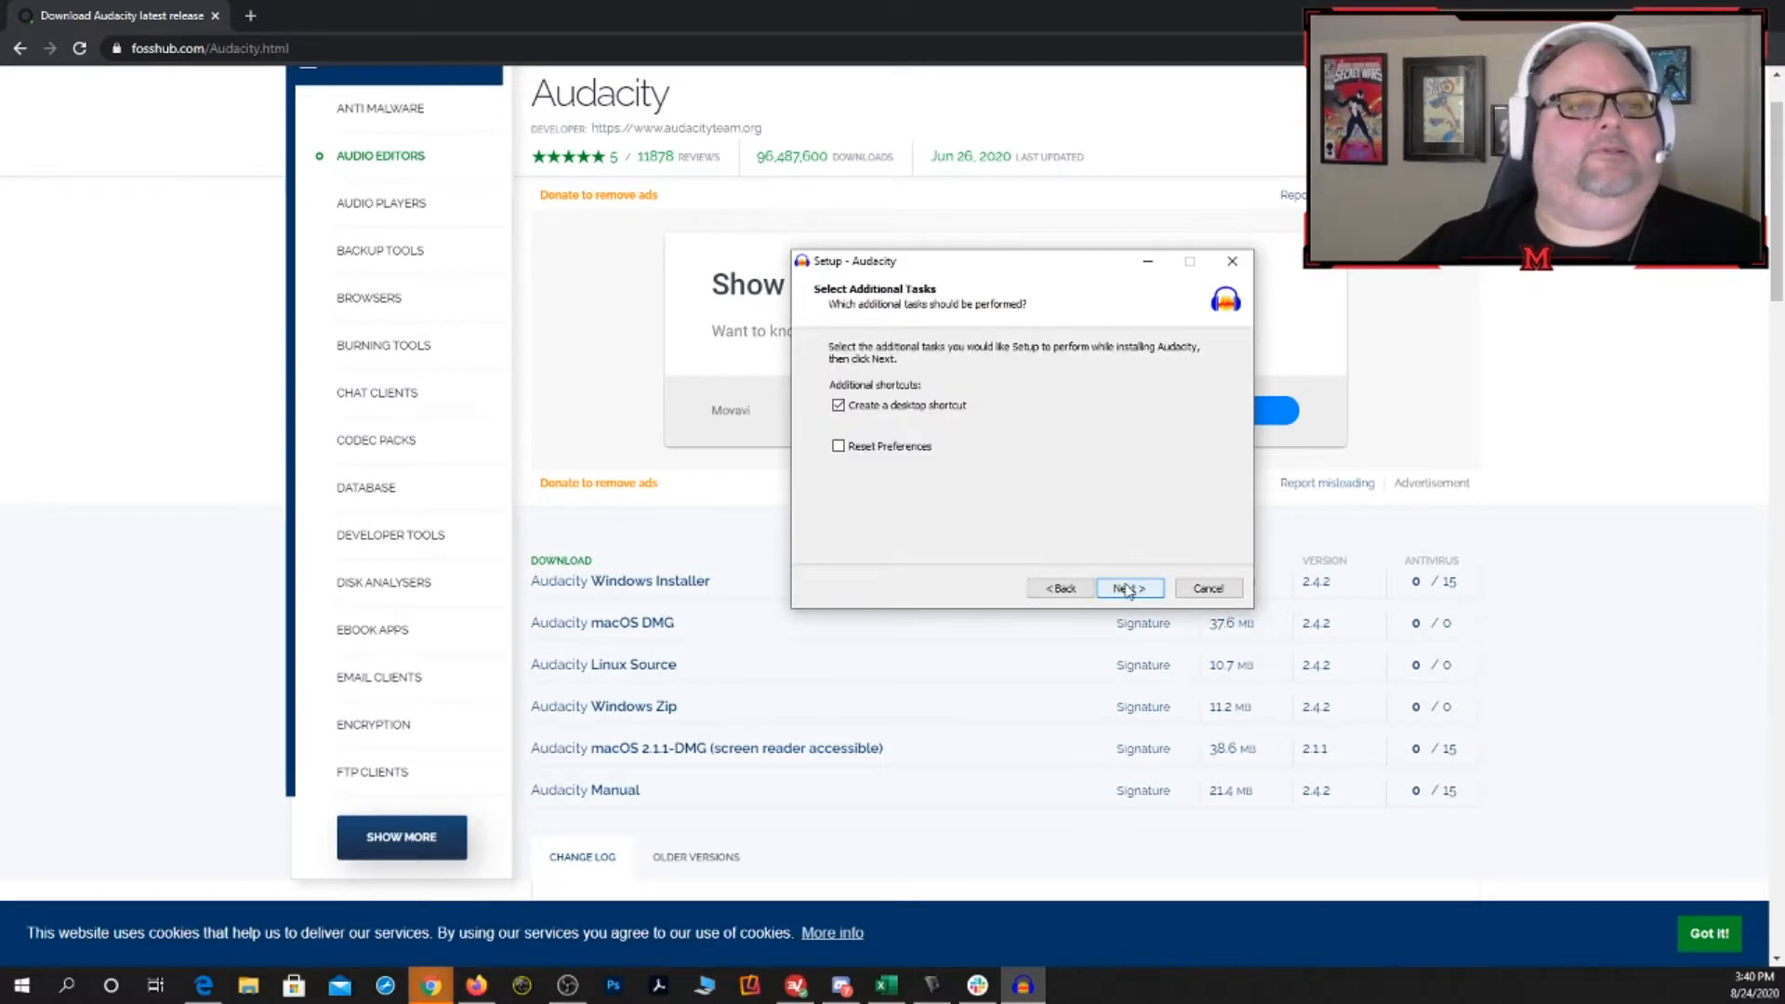
pyautogui.click(1130, 590)
pyautogui.click(1131, 591)
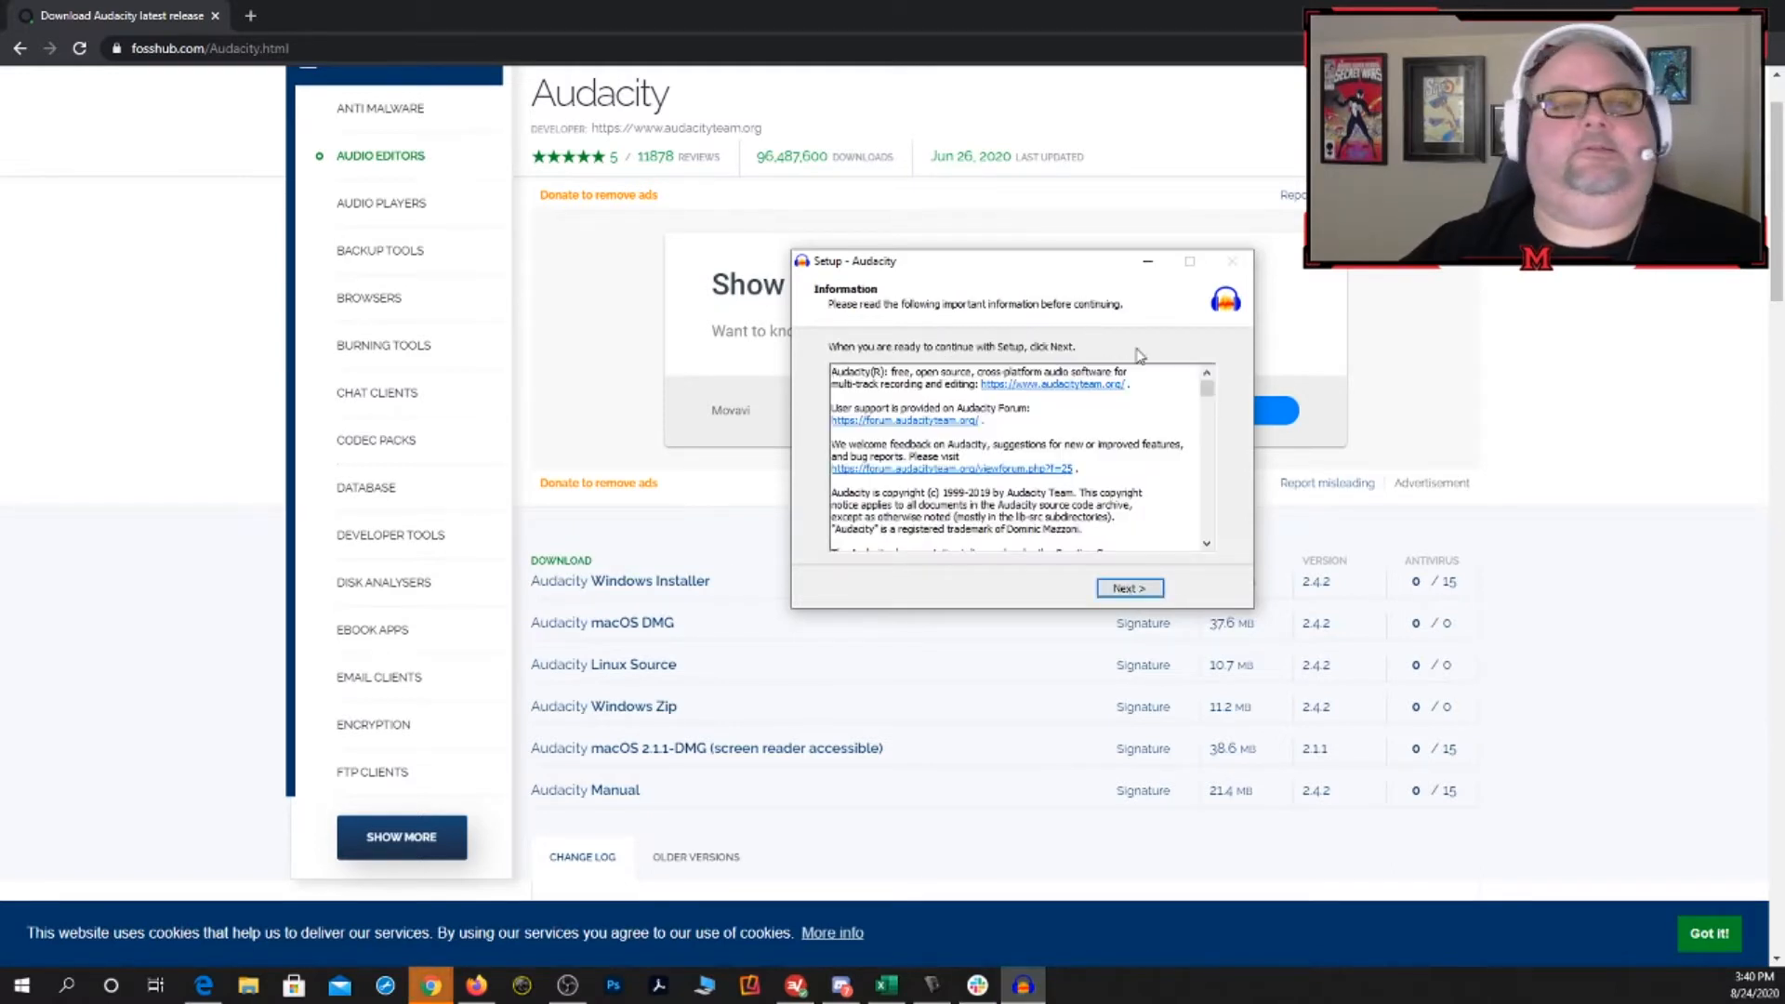
pyautogui.click(1116, 590)
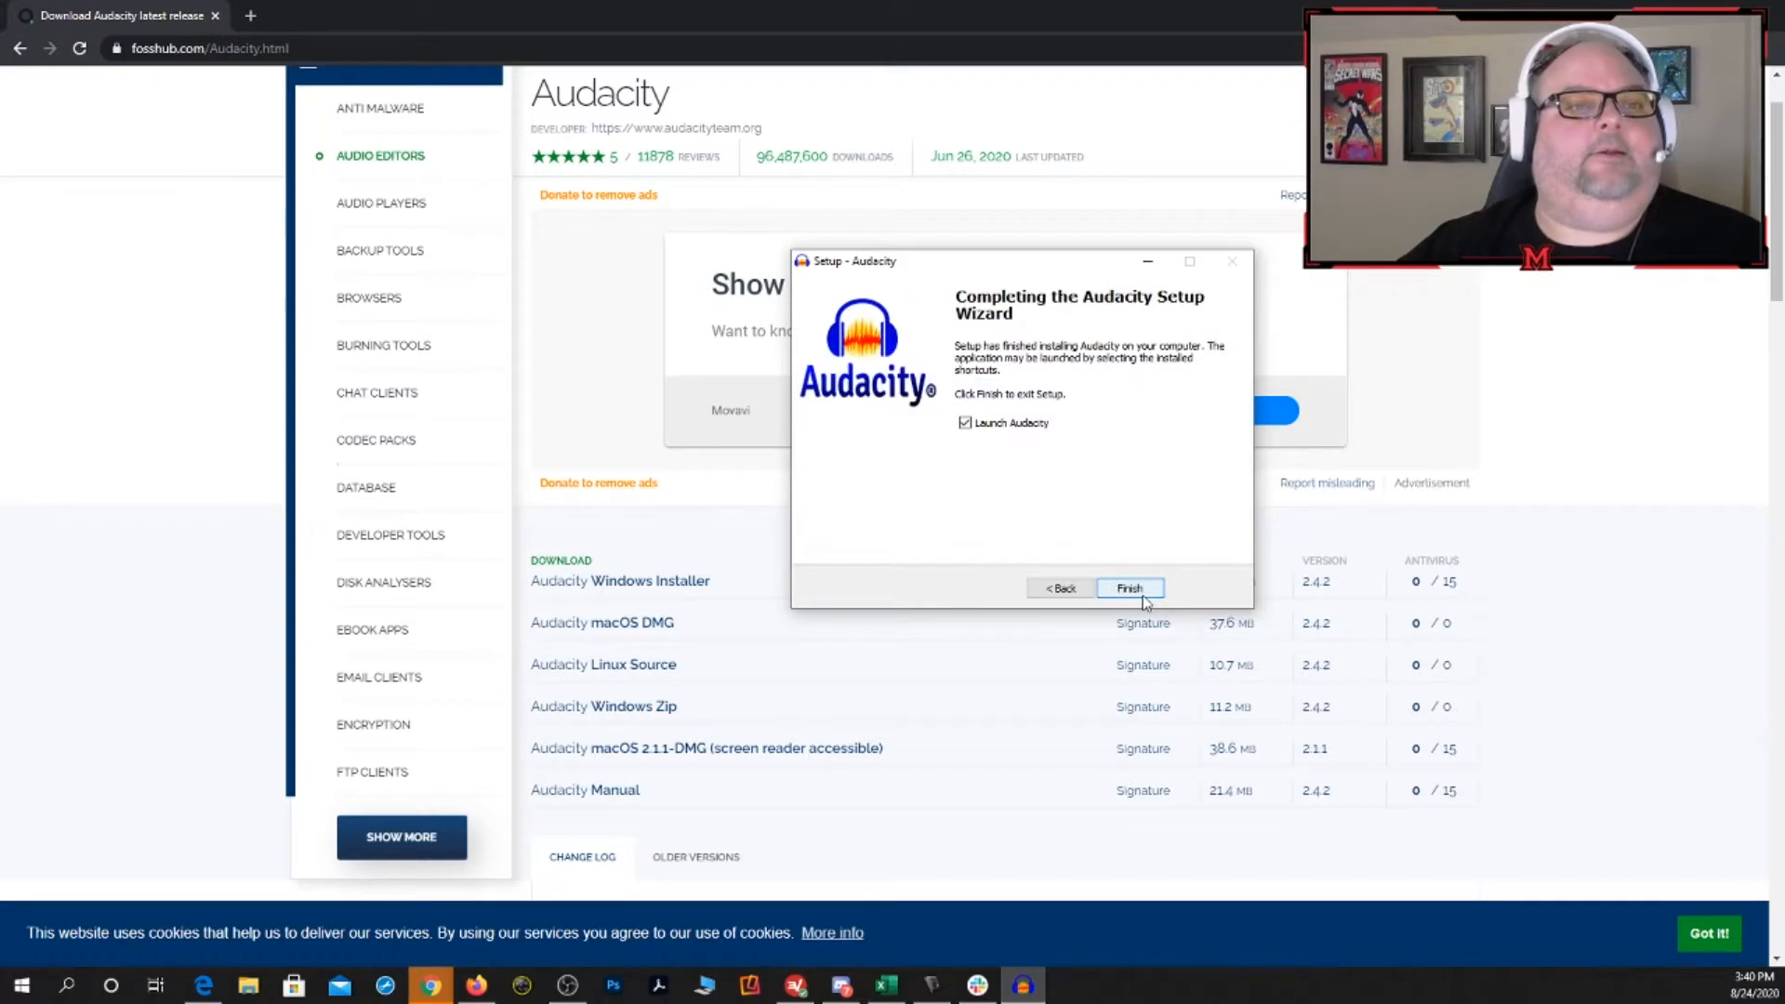
pyautogui.click(1130, 589)
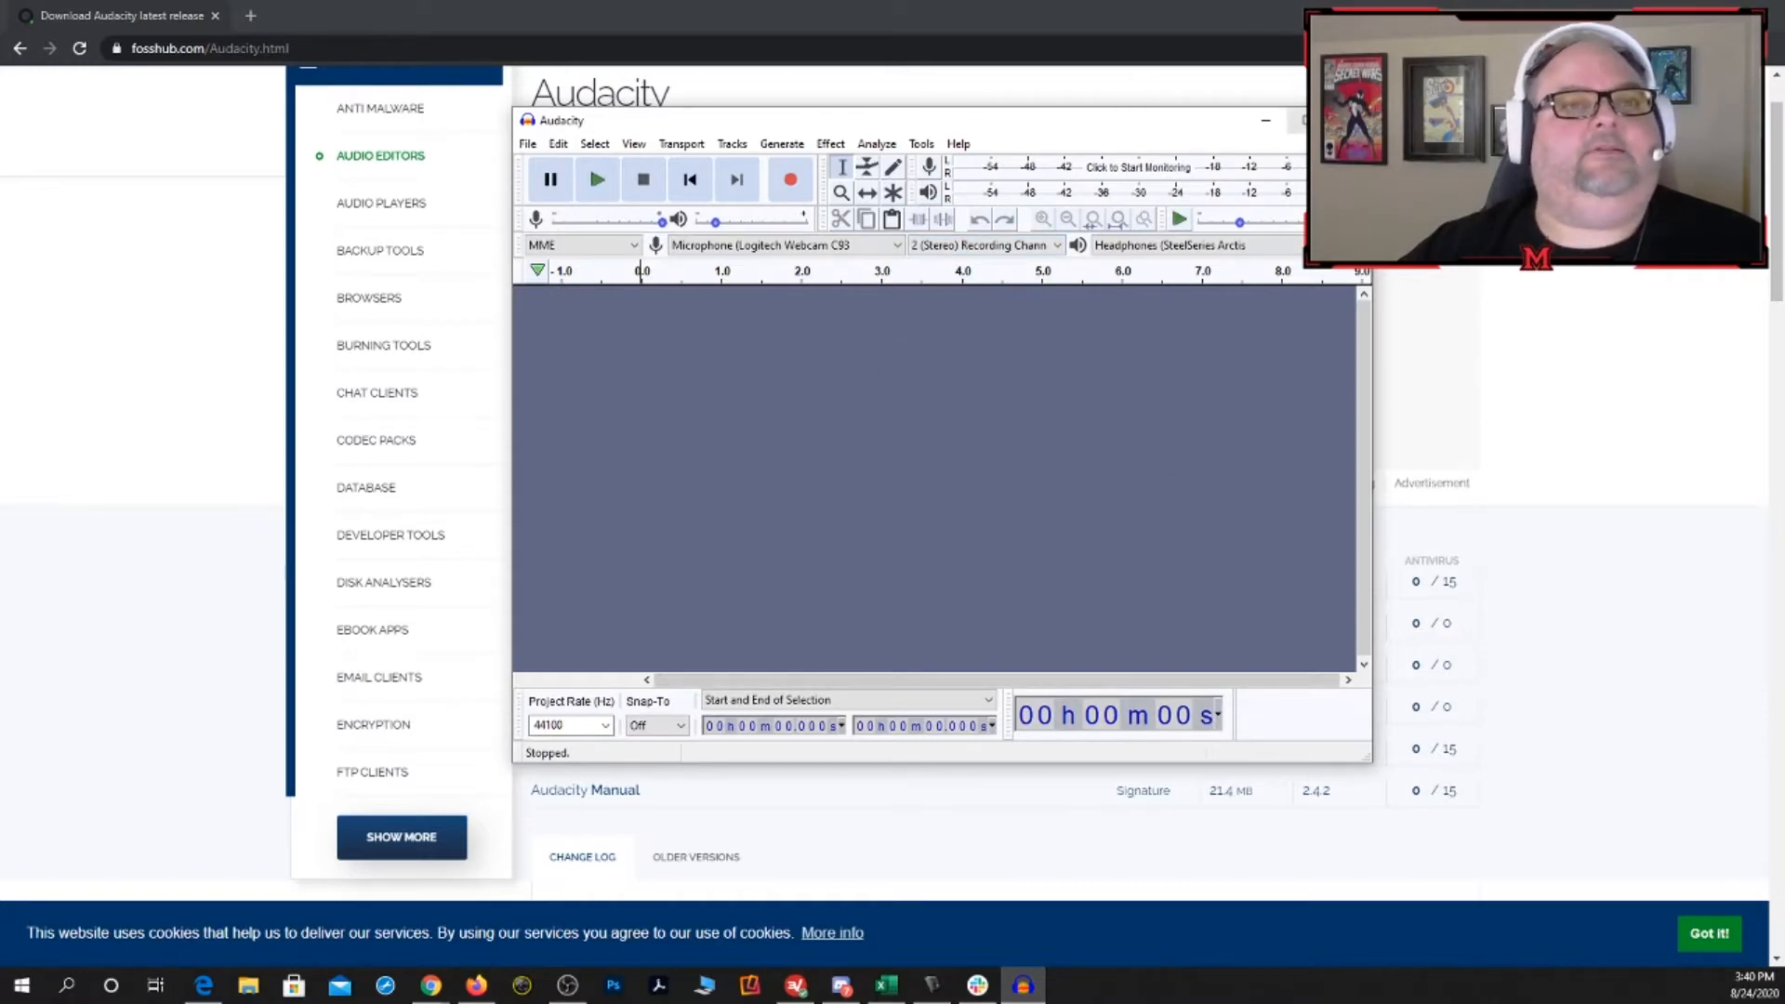
# - Maximize the Audacity window and set the recording device to Microphone (SteelSeries Arctis)
pyautogui.click(1297, 120)
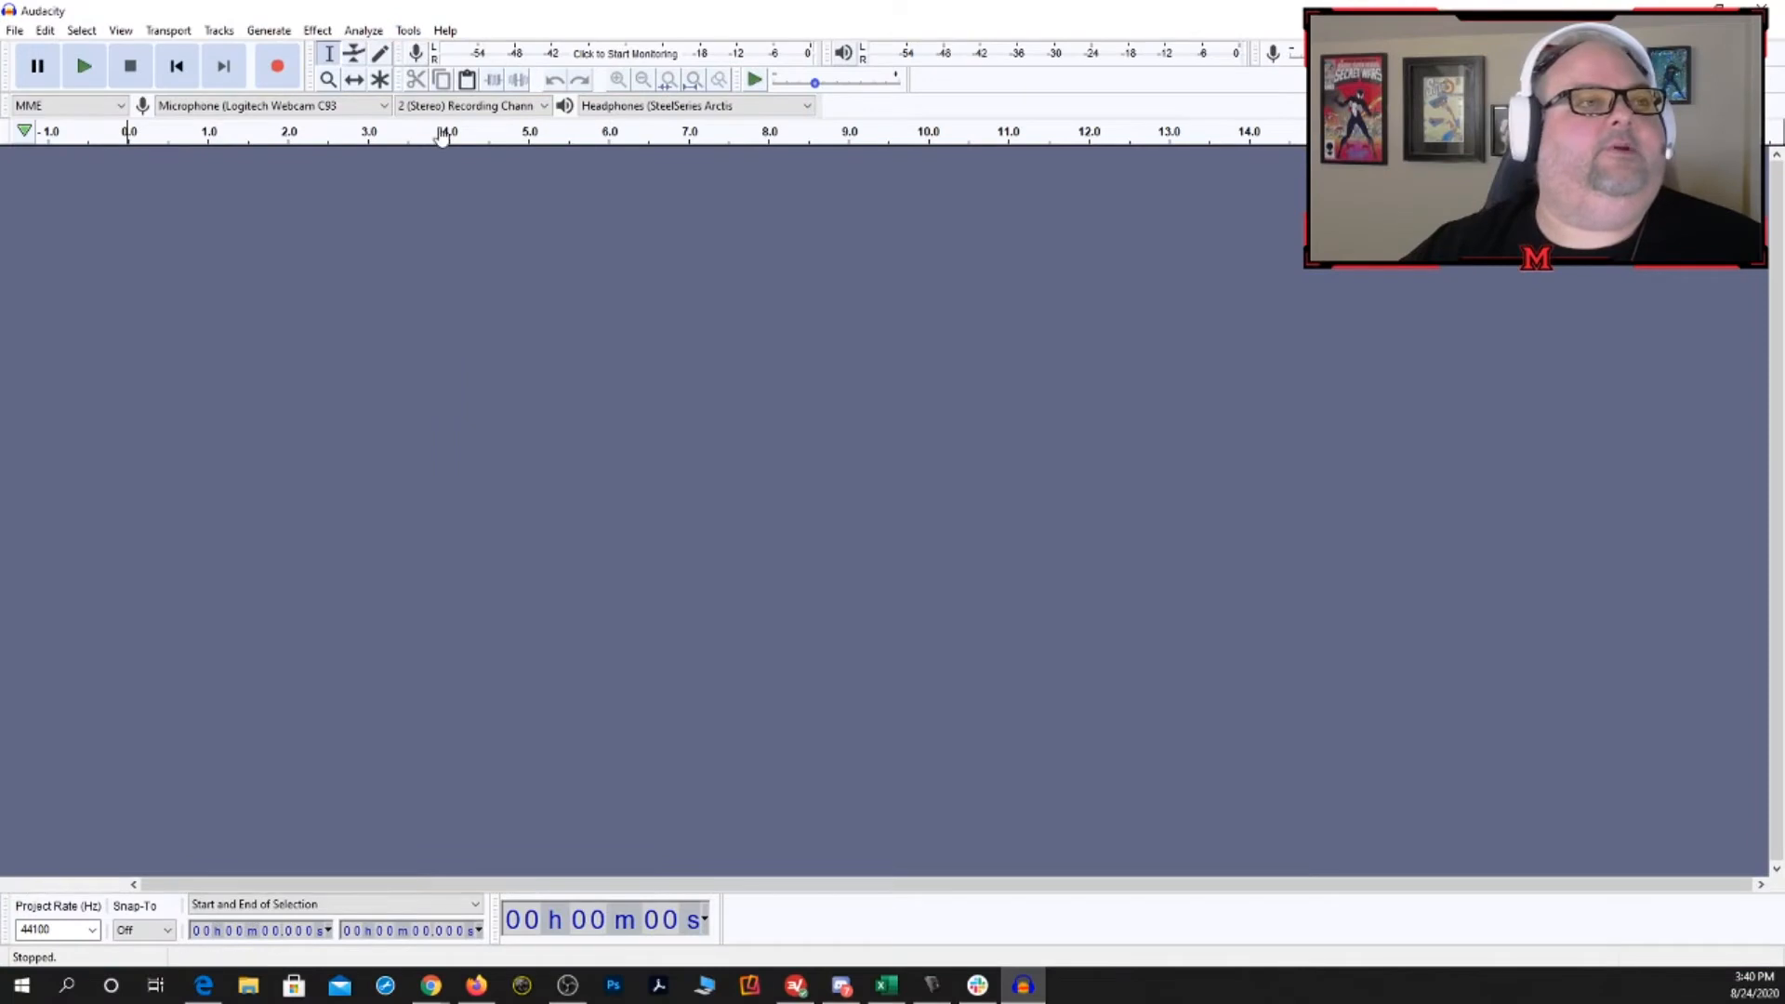
pyautogui.click(367, 106)
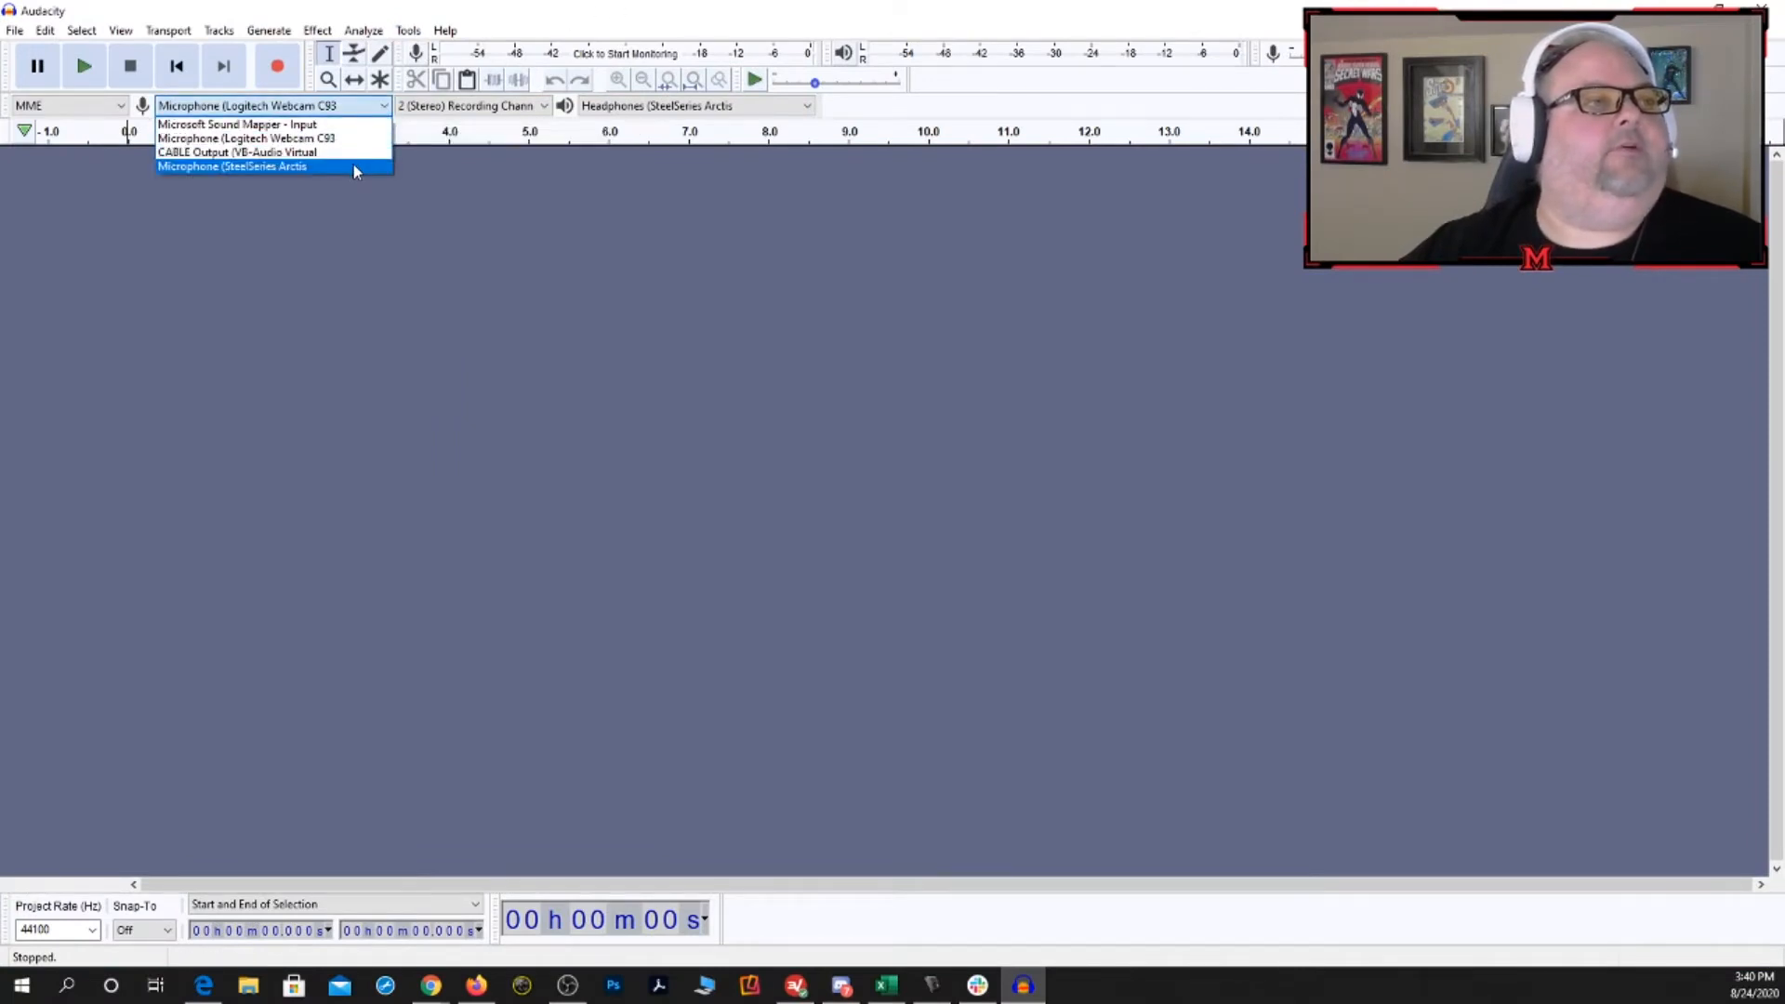
pyautogui.click(327, 167)
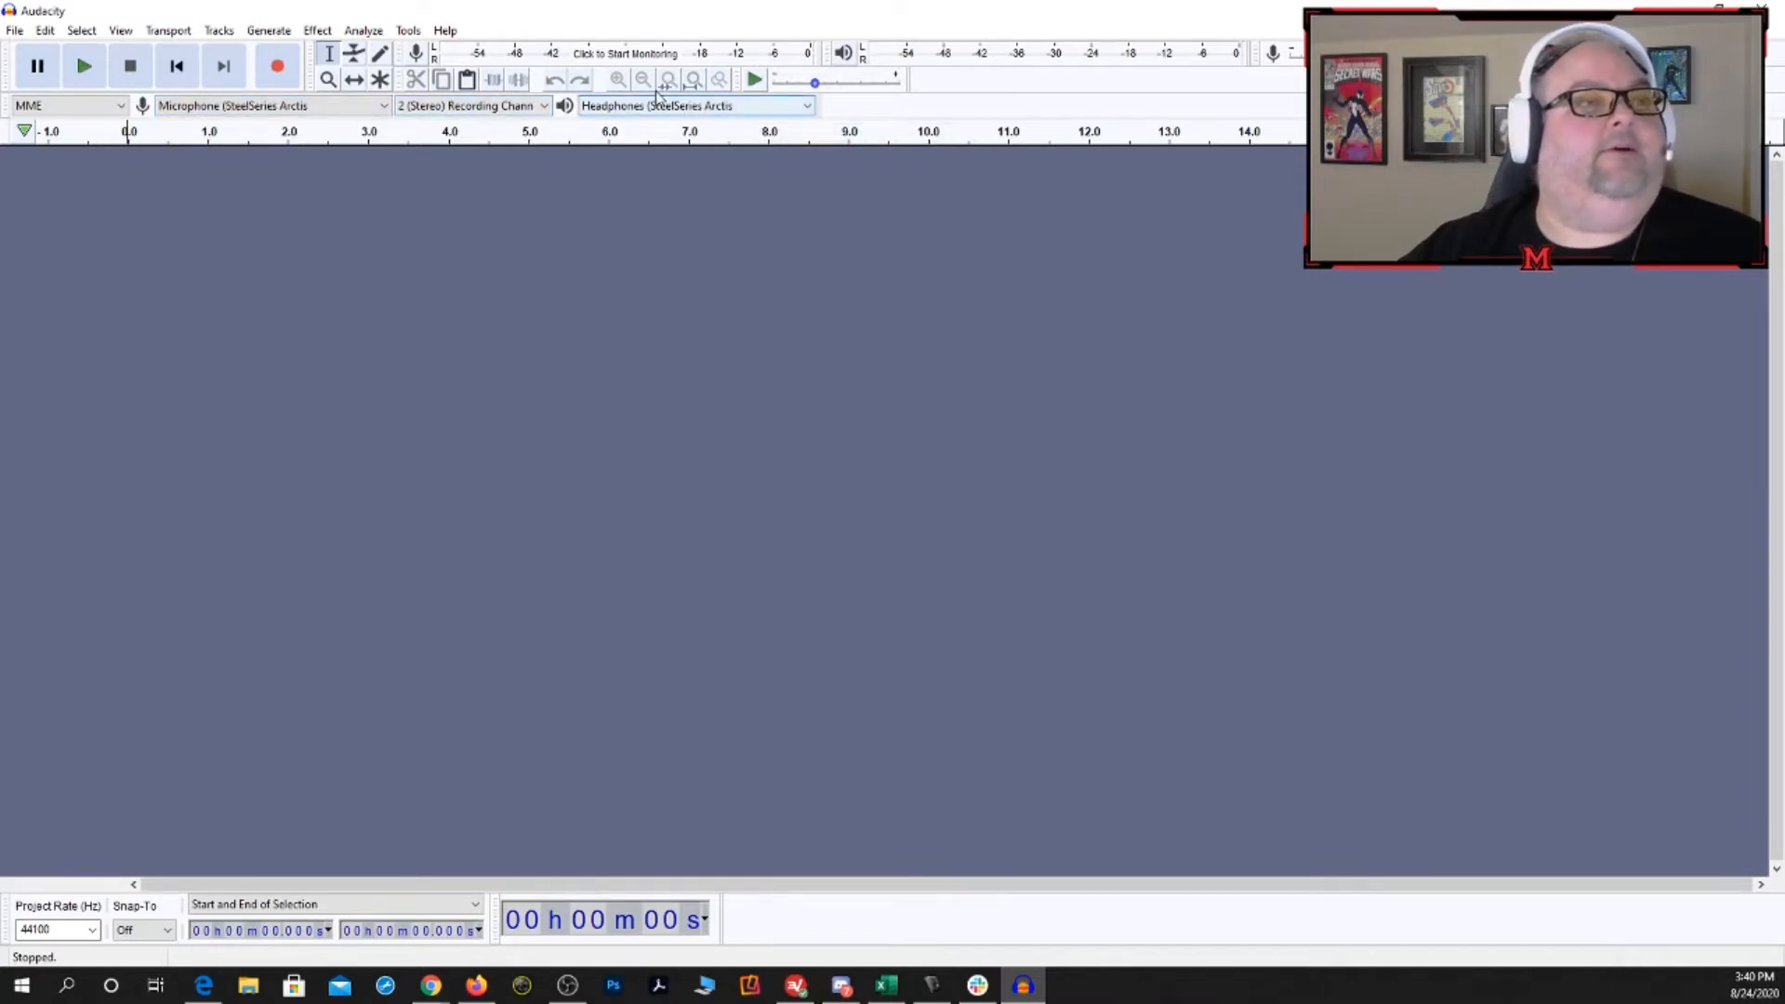
# - Record a stereo voice clip about 8.6 seconds long and play it back from near its start
pyautogui.click(276, 67)
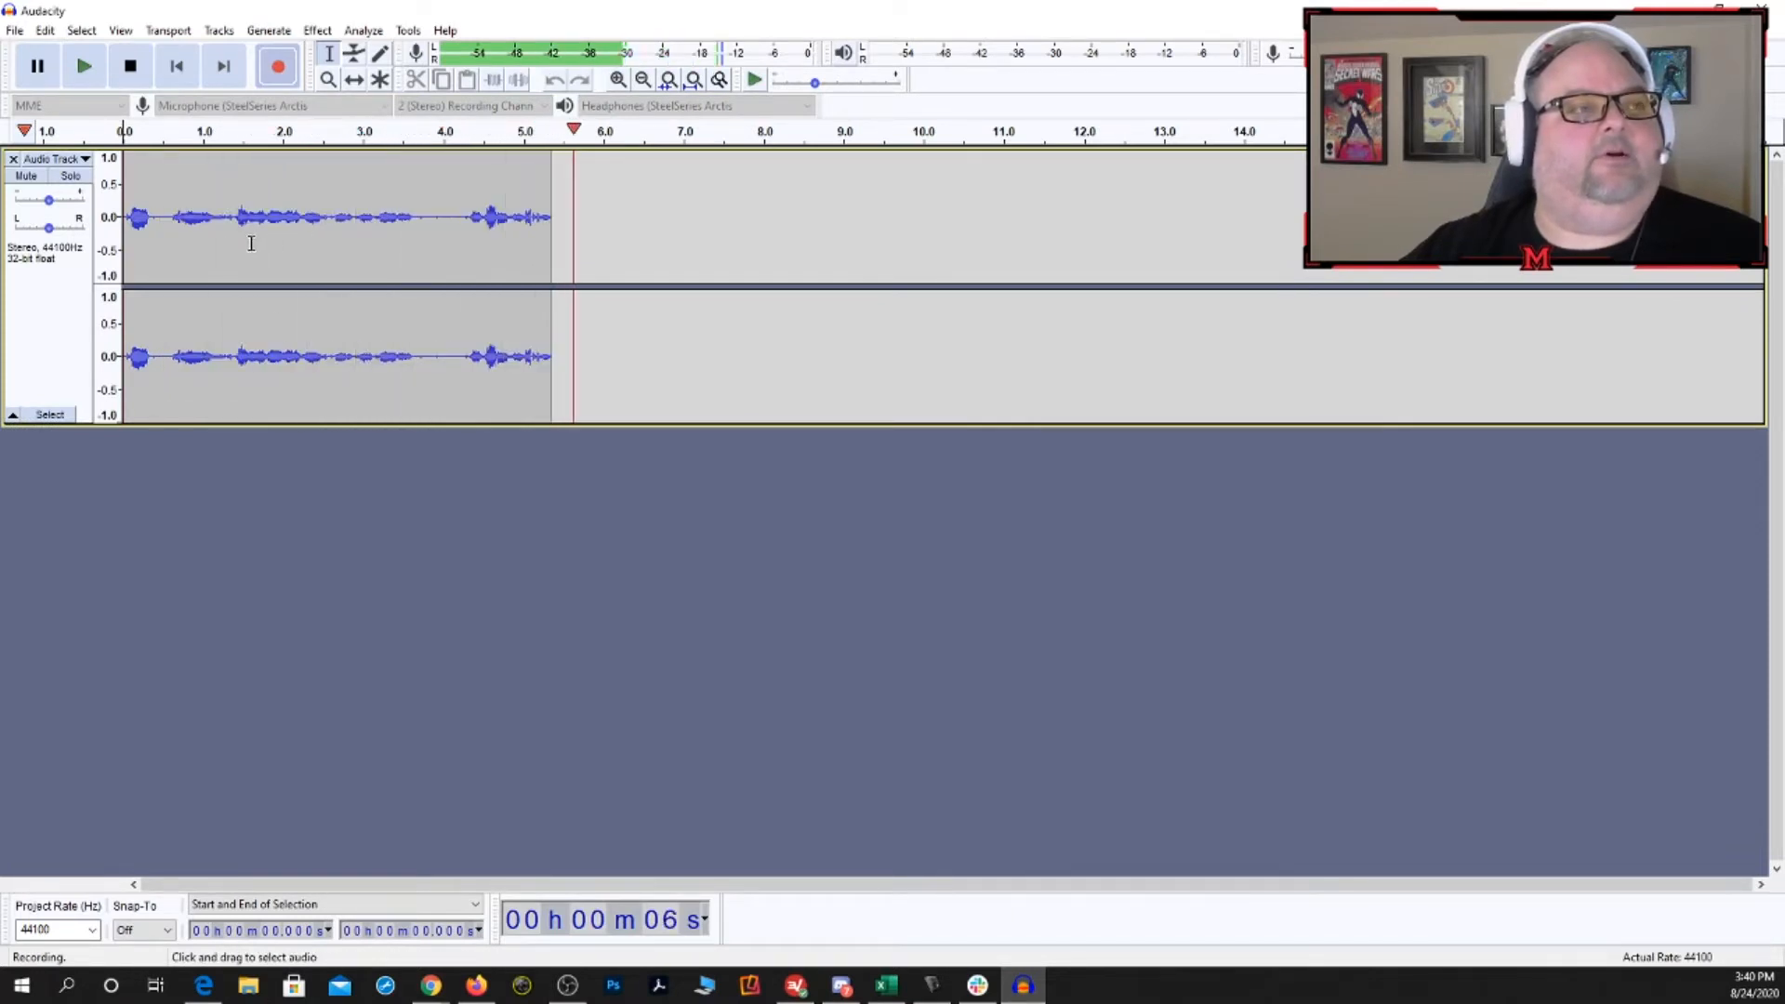
pyautogui.click(129, 67)
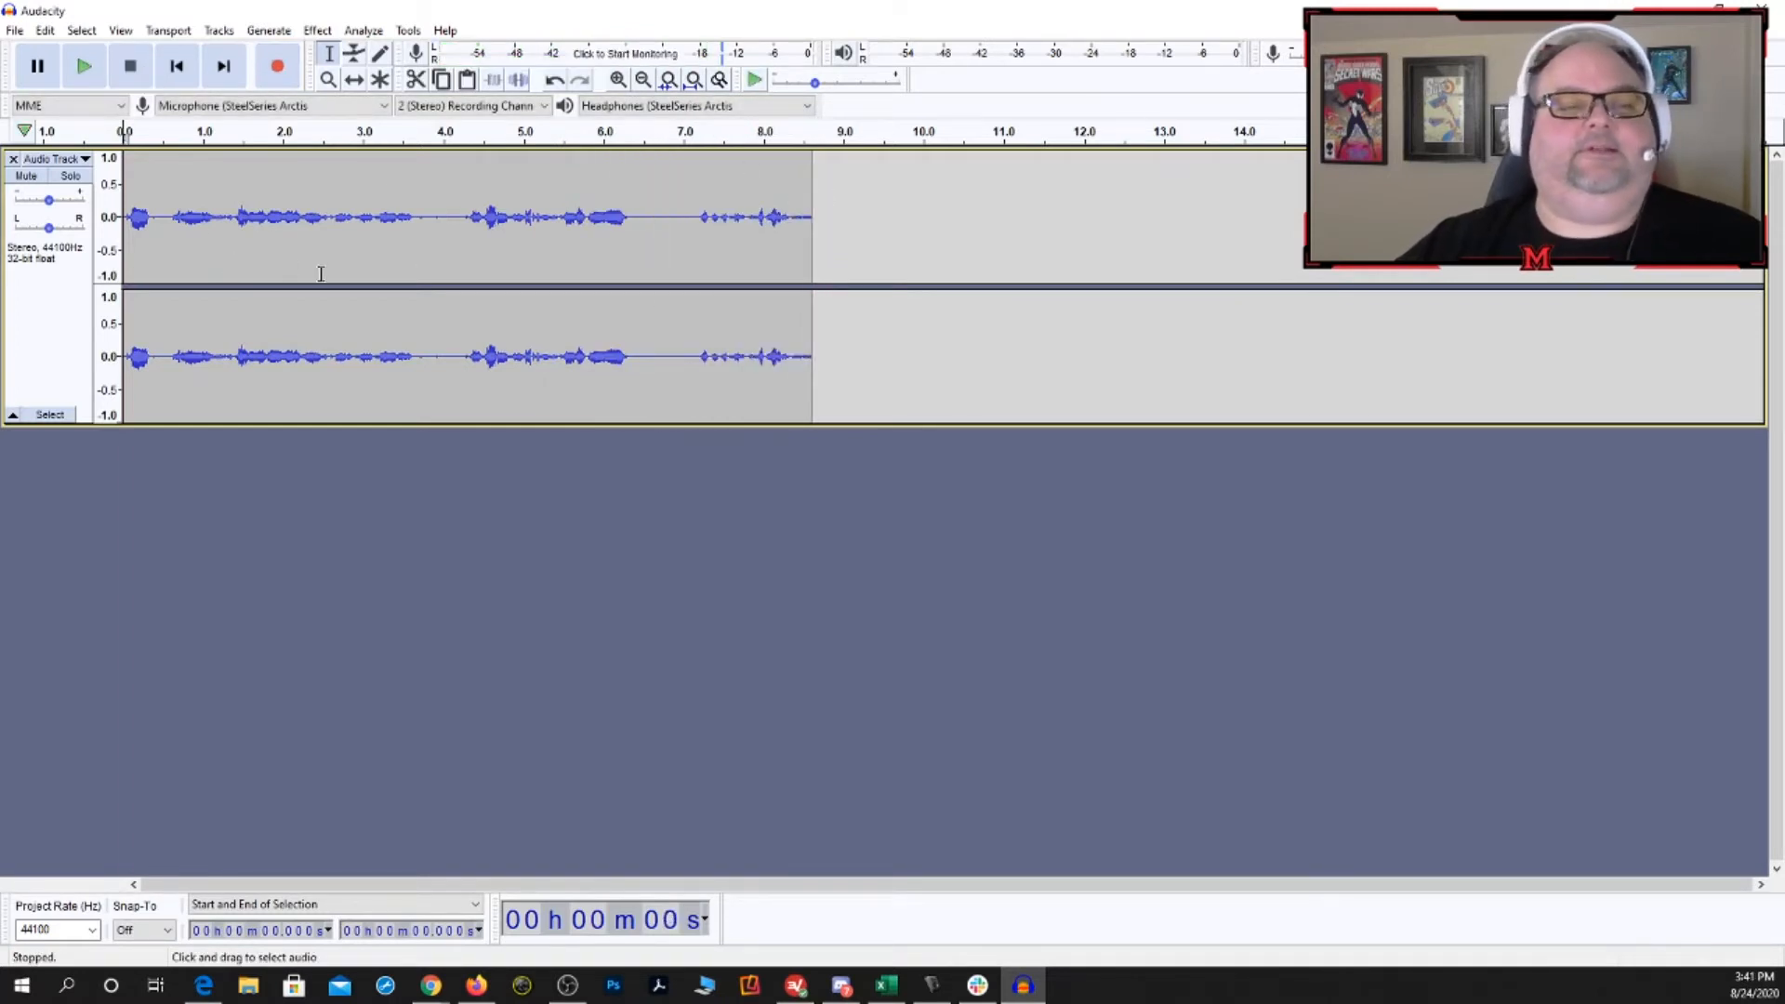
pyautogui.click(136, 223)
pyautogui.click(85, 67)
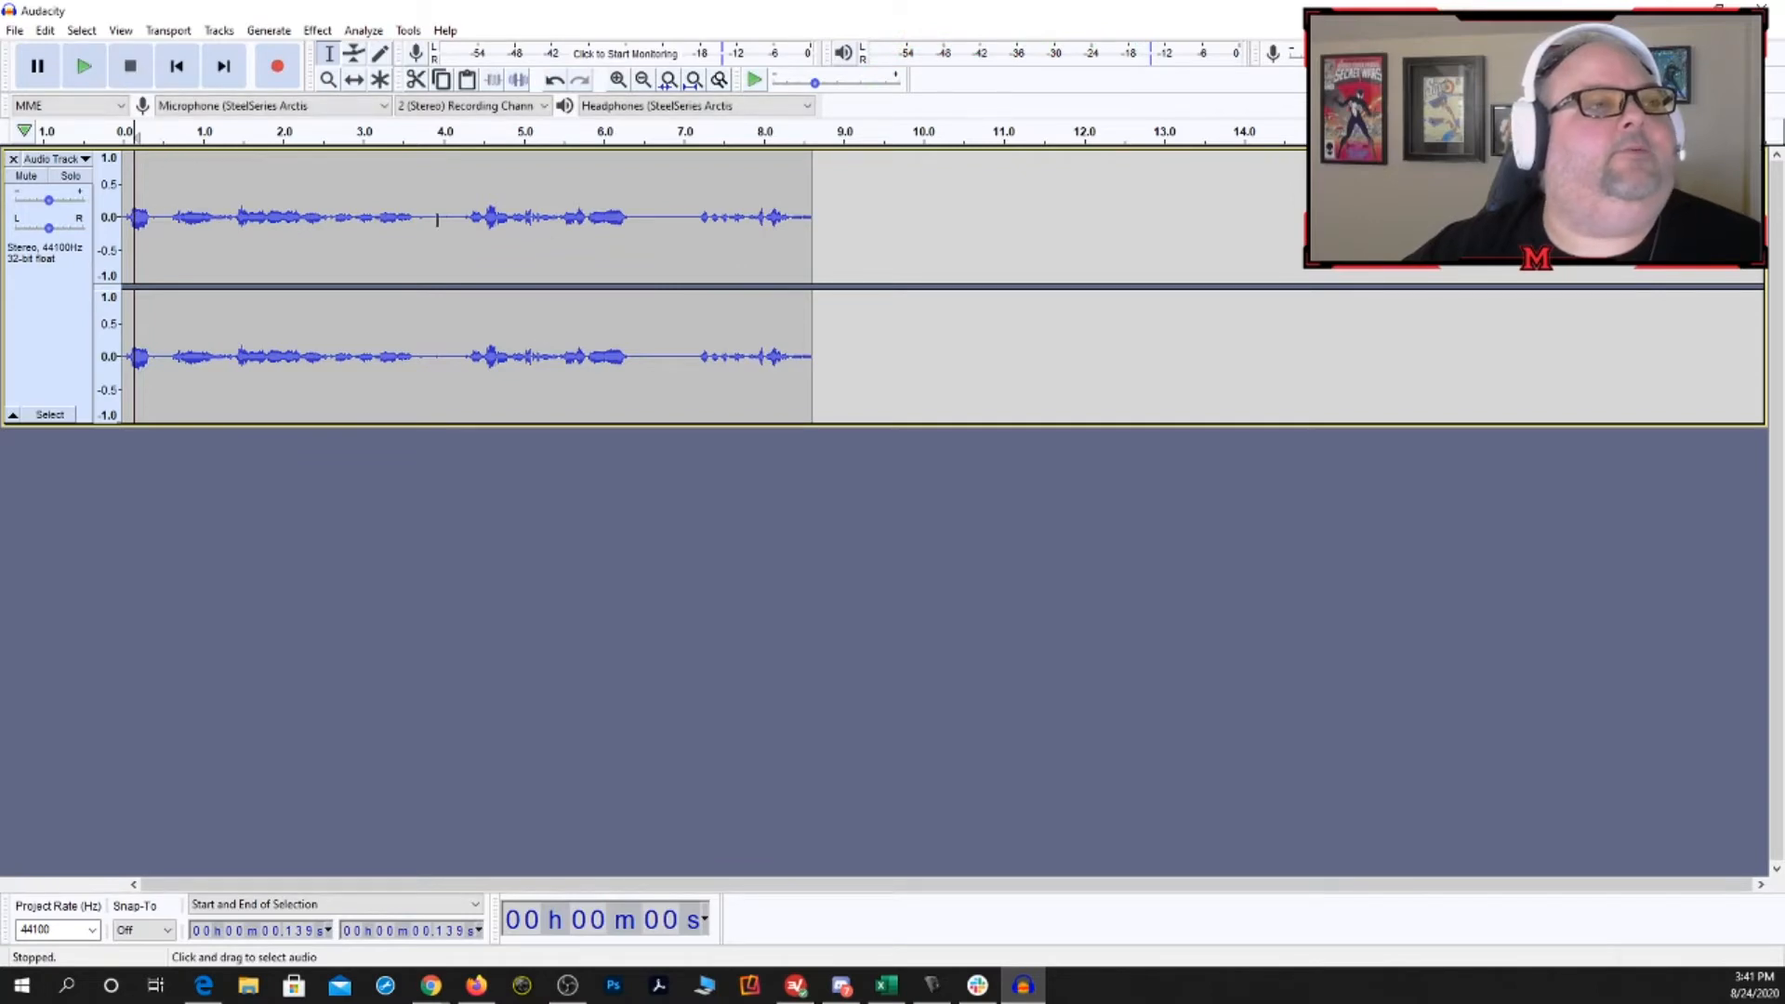
# - Delete the silent gaps at about 3.7–4.3 s and about 5.7–6.5 s from the recorded clip
pyautogui.moveTo(416, 238); pyautogui.dragTo(470, 244)
pyautogui.press('Delete')
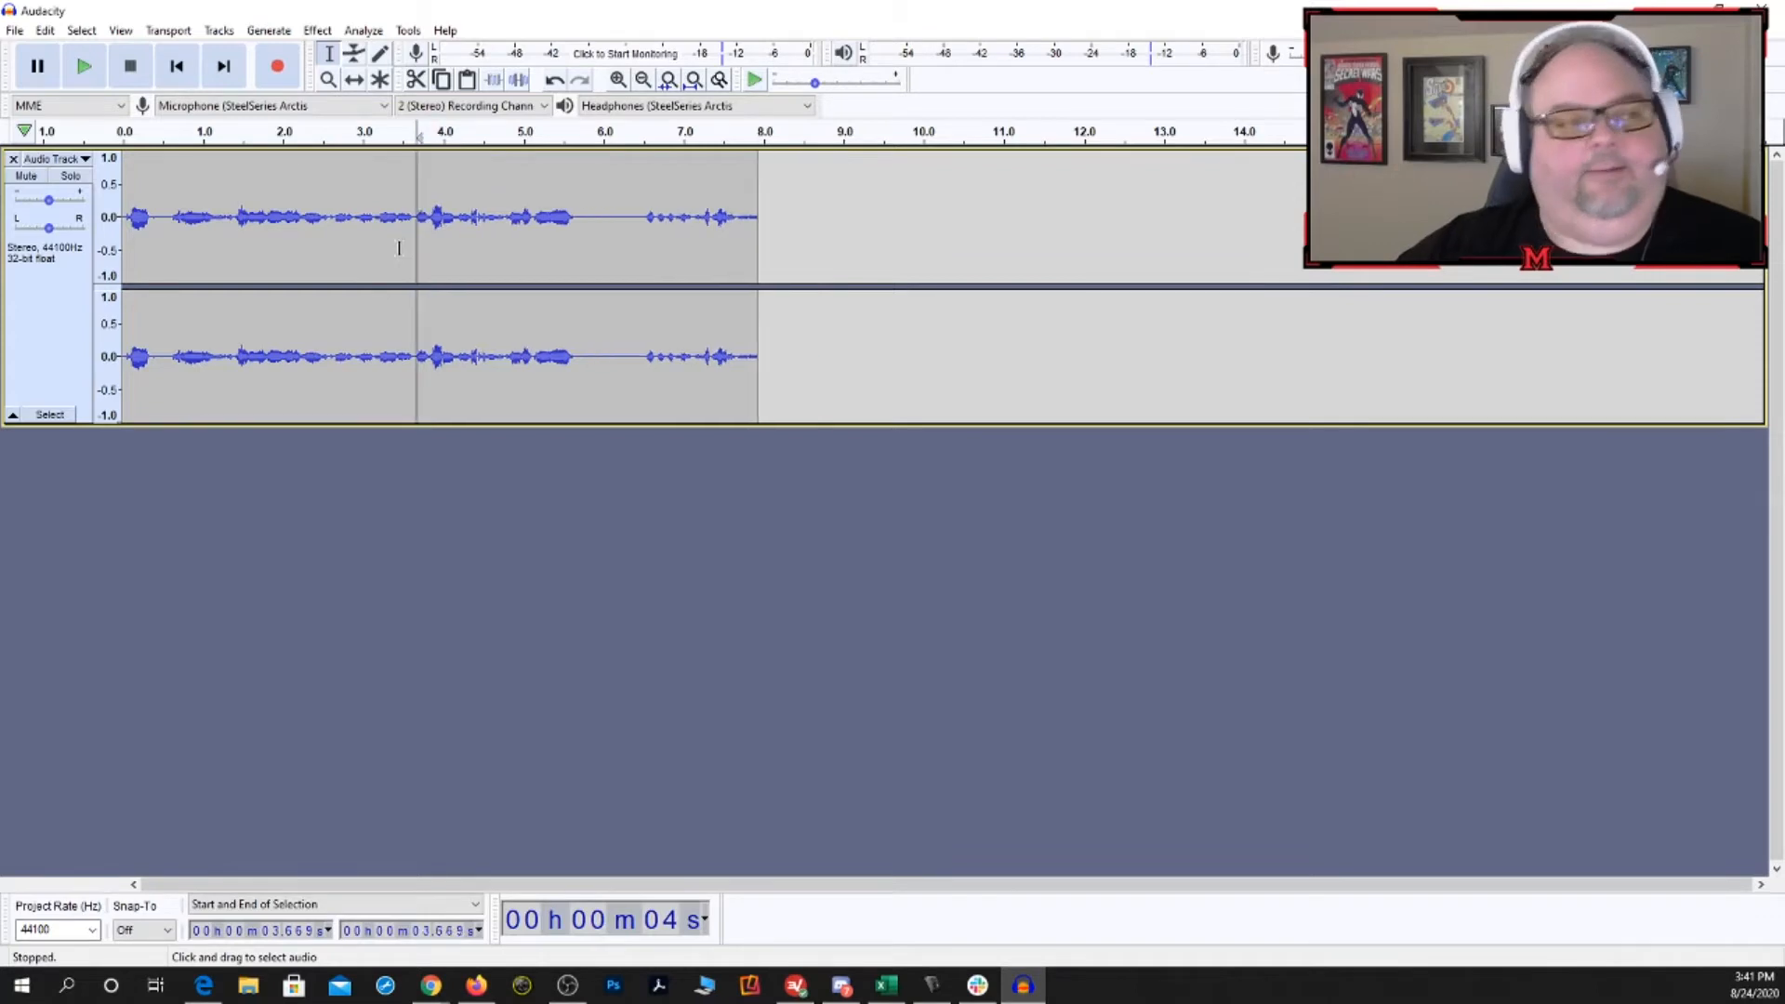
pyautogui.moveTo(578, 235); pyautogui.dragTo(639, 248)
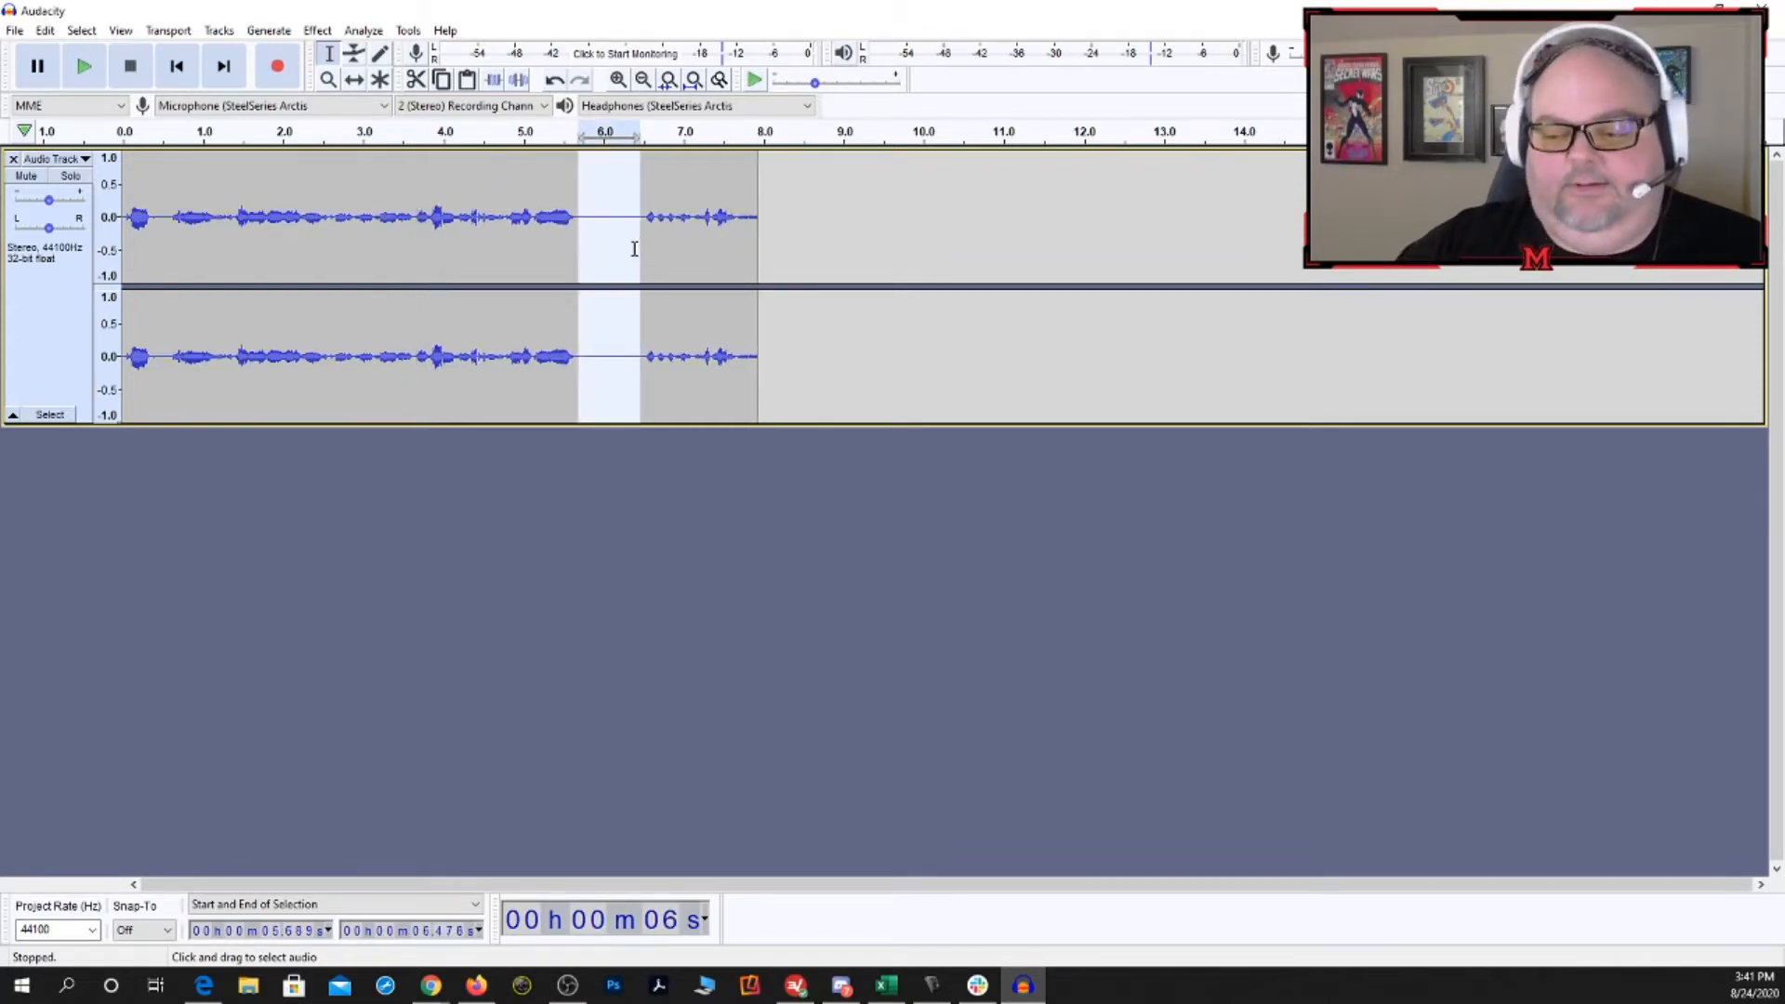
pyautogui.press('Delete')
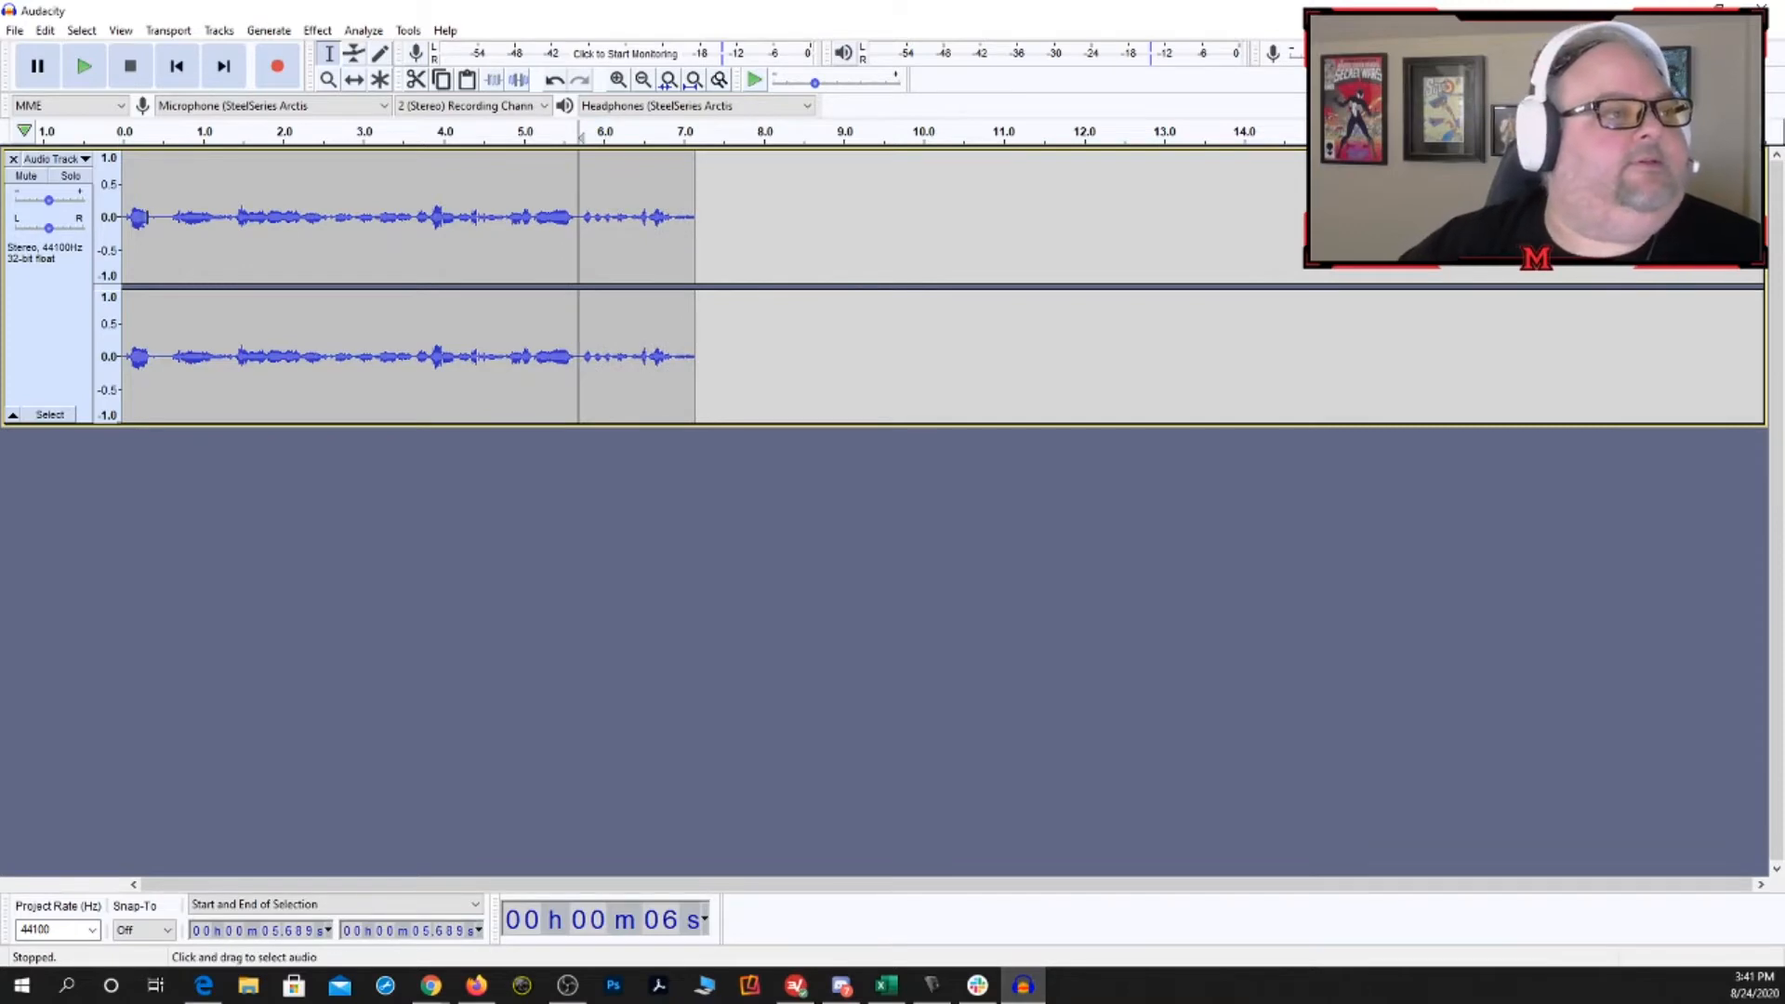
# - Delete the short silence at about 0.36–0.58 s and play the edited clip from the beginning
pyautogui.moveTo(169, 225); pyautogui.dragTo(154, 227)
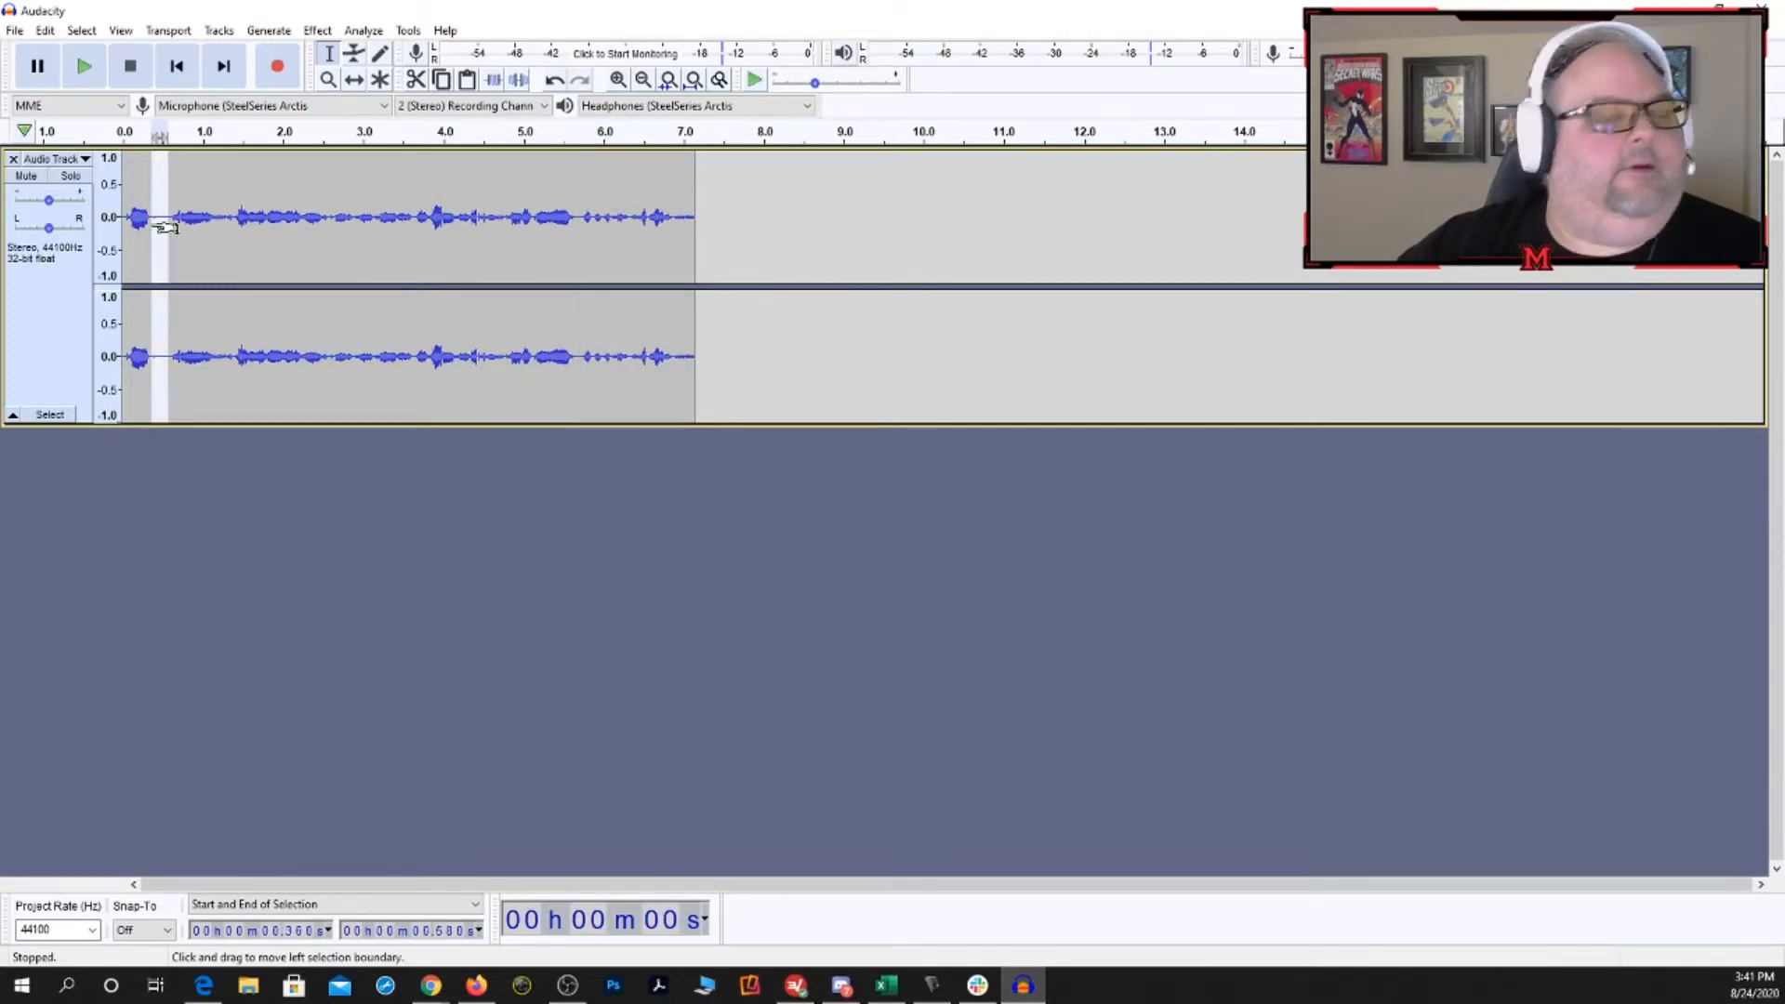
pyautogui.press('Delete')
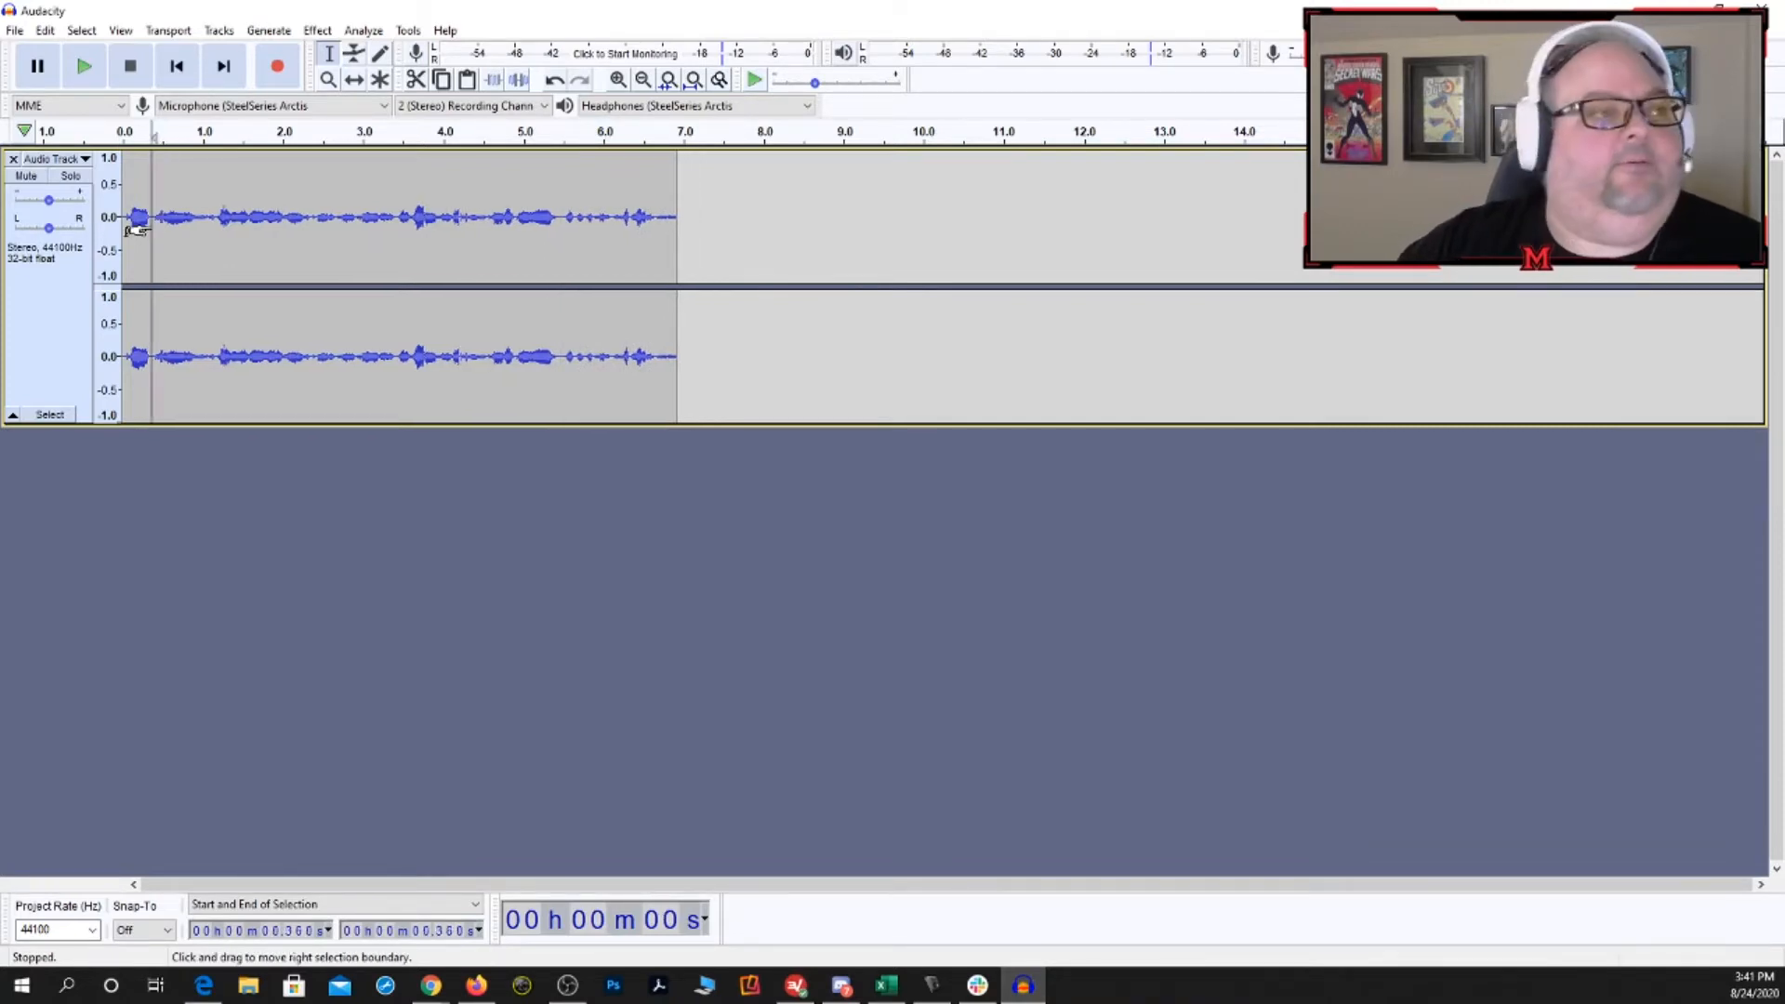
pyautogui.click(124, 216)
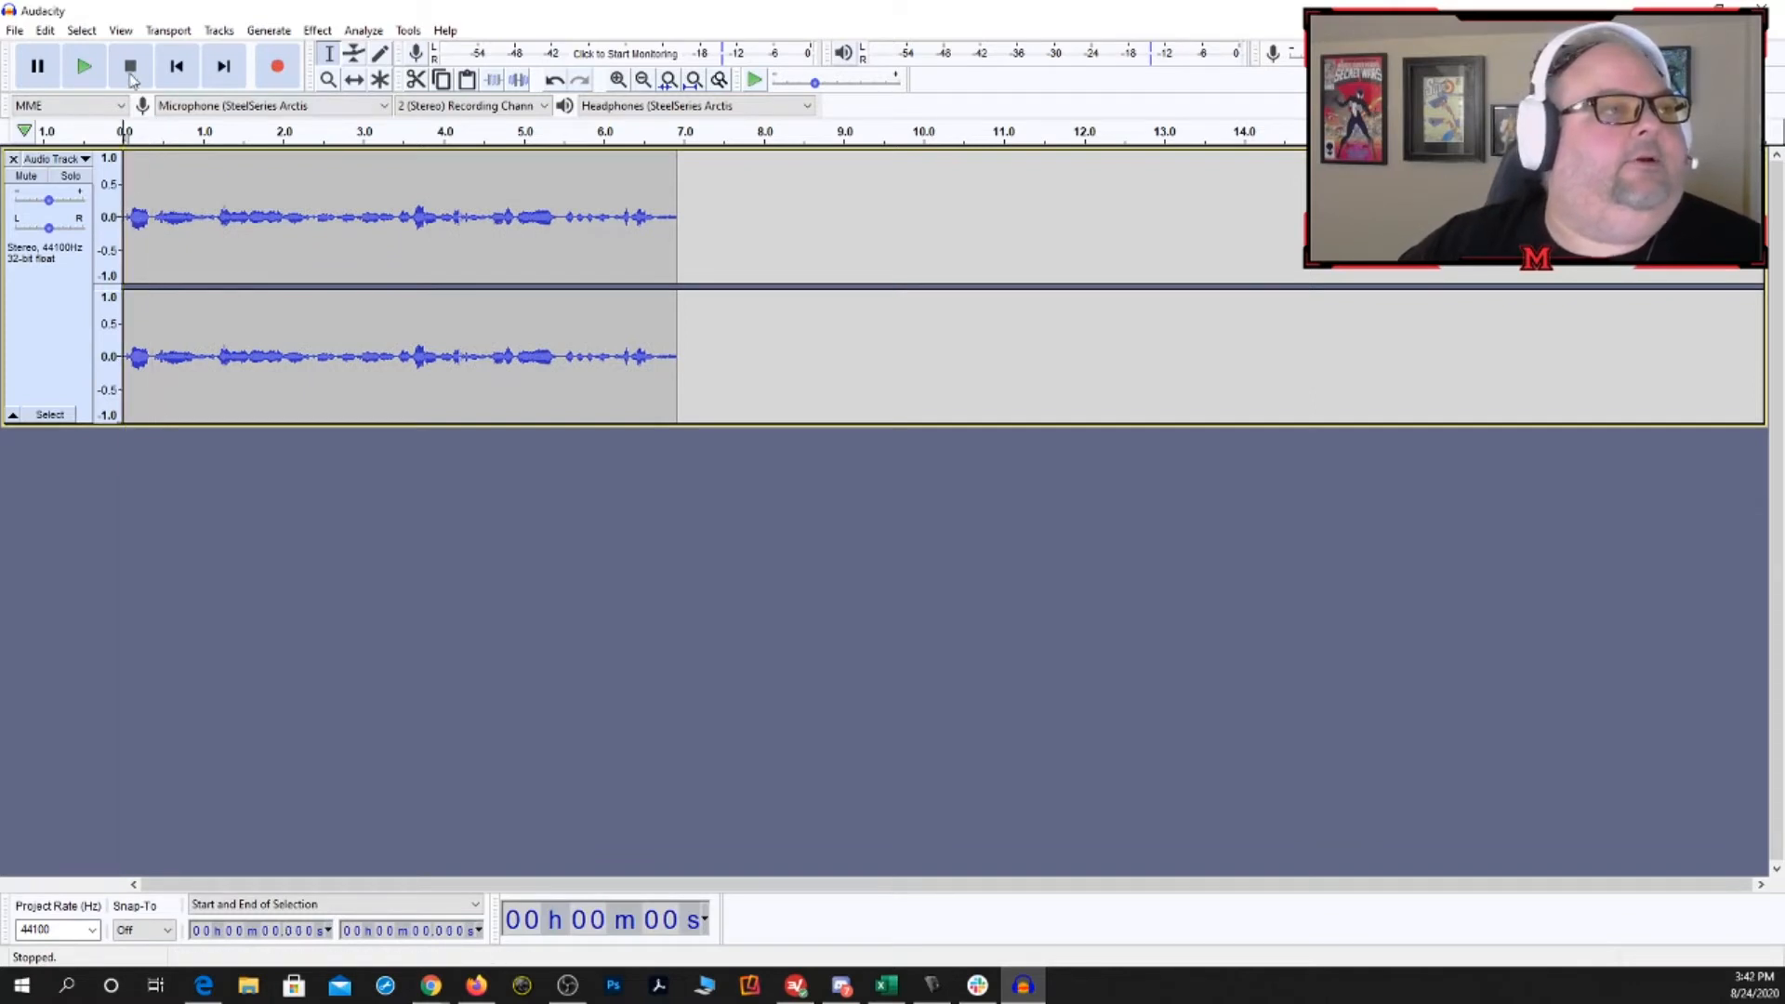
pyautogui.click(83, 70)
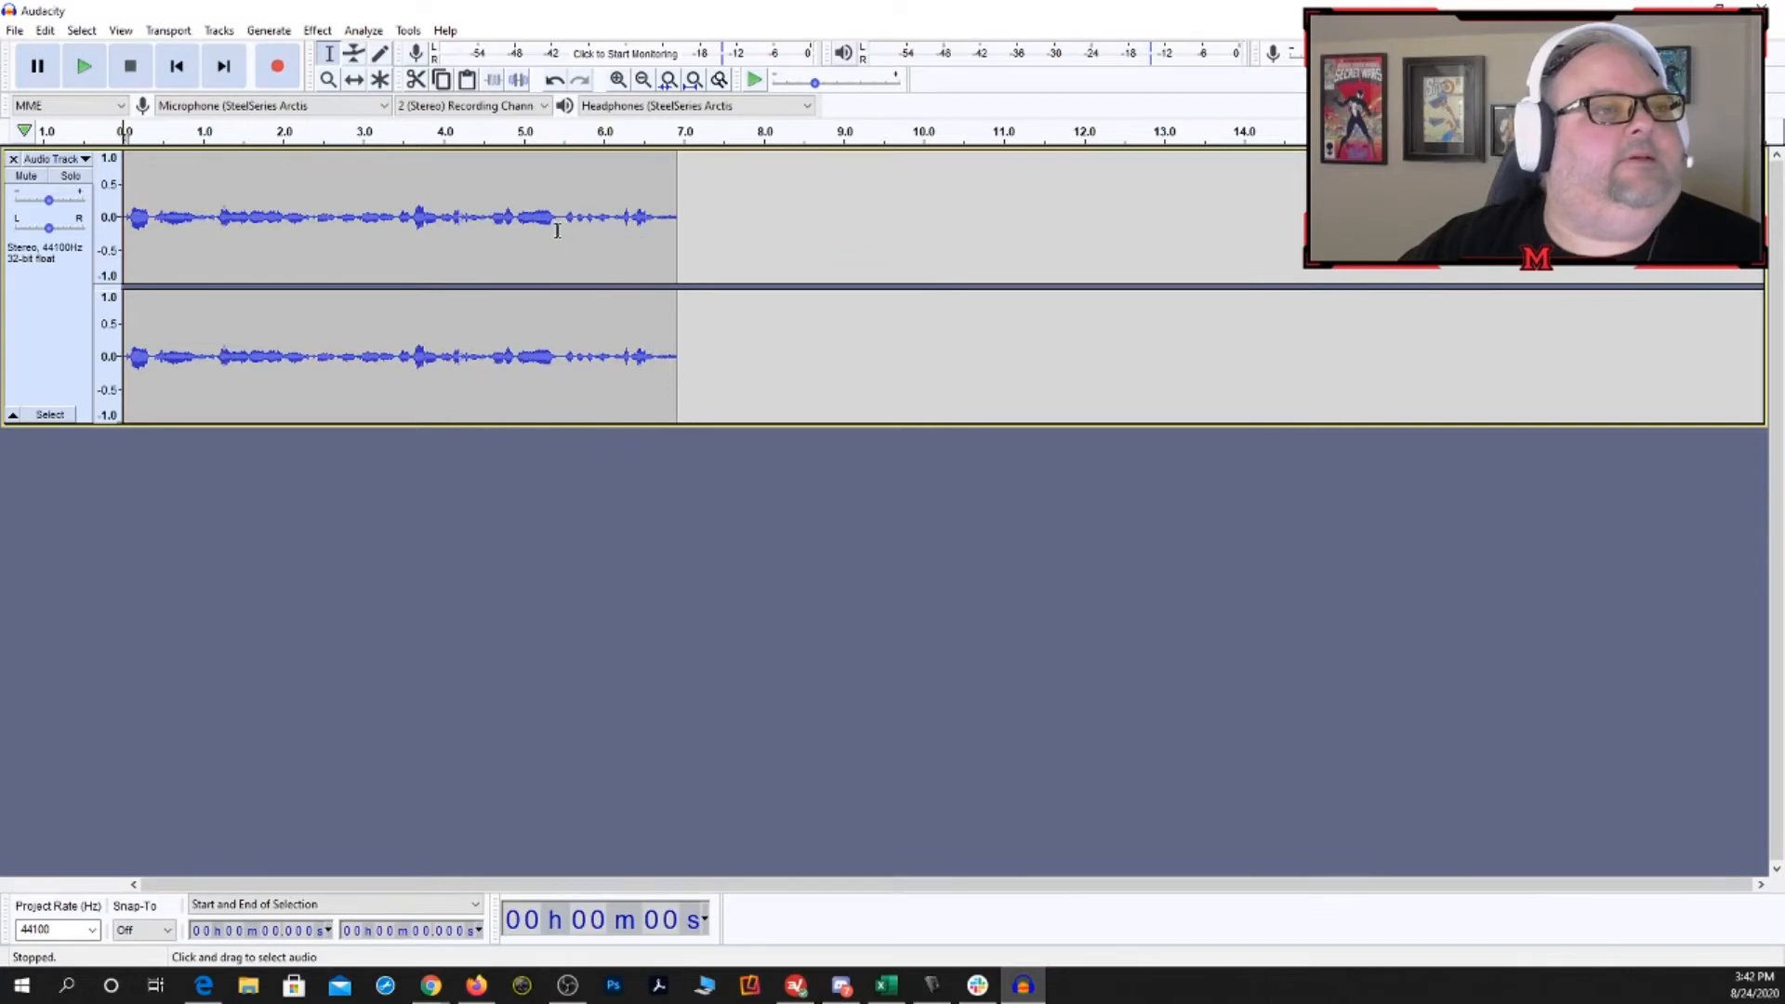
# - Play only the segment at about 5.43–5.70 s of the voice clip to identify what is said there
pyautogui.moveTo(557, 231); pyautogui.dragTo(577, 241)
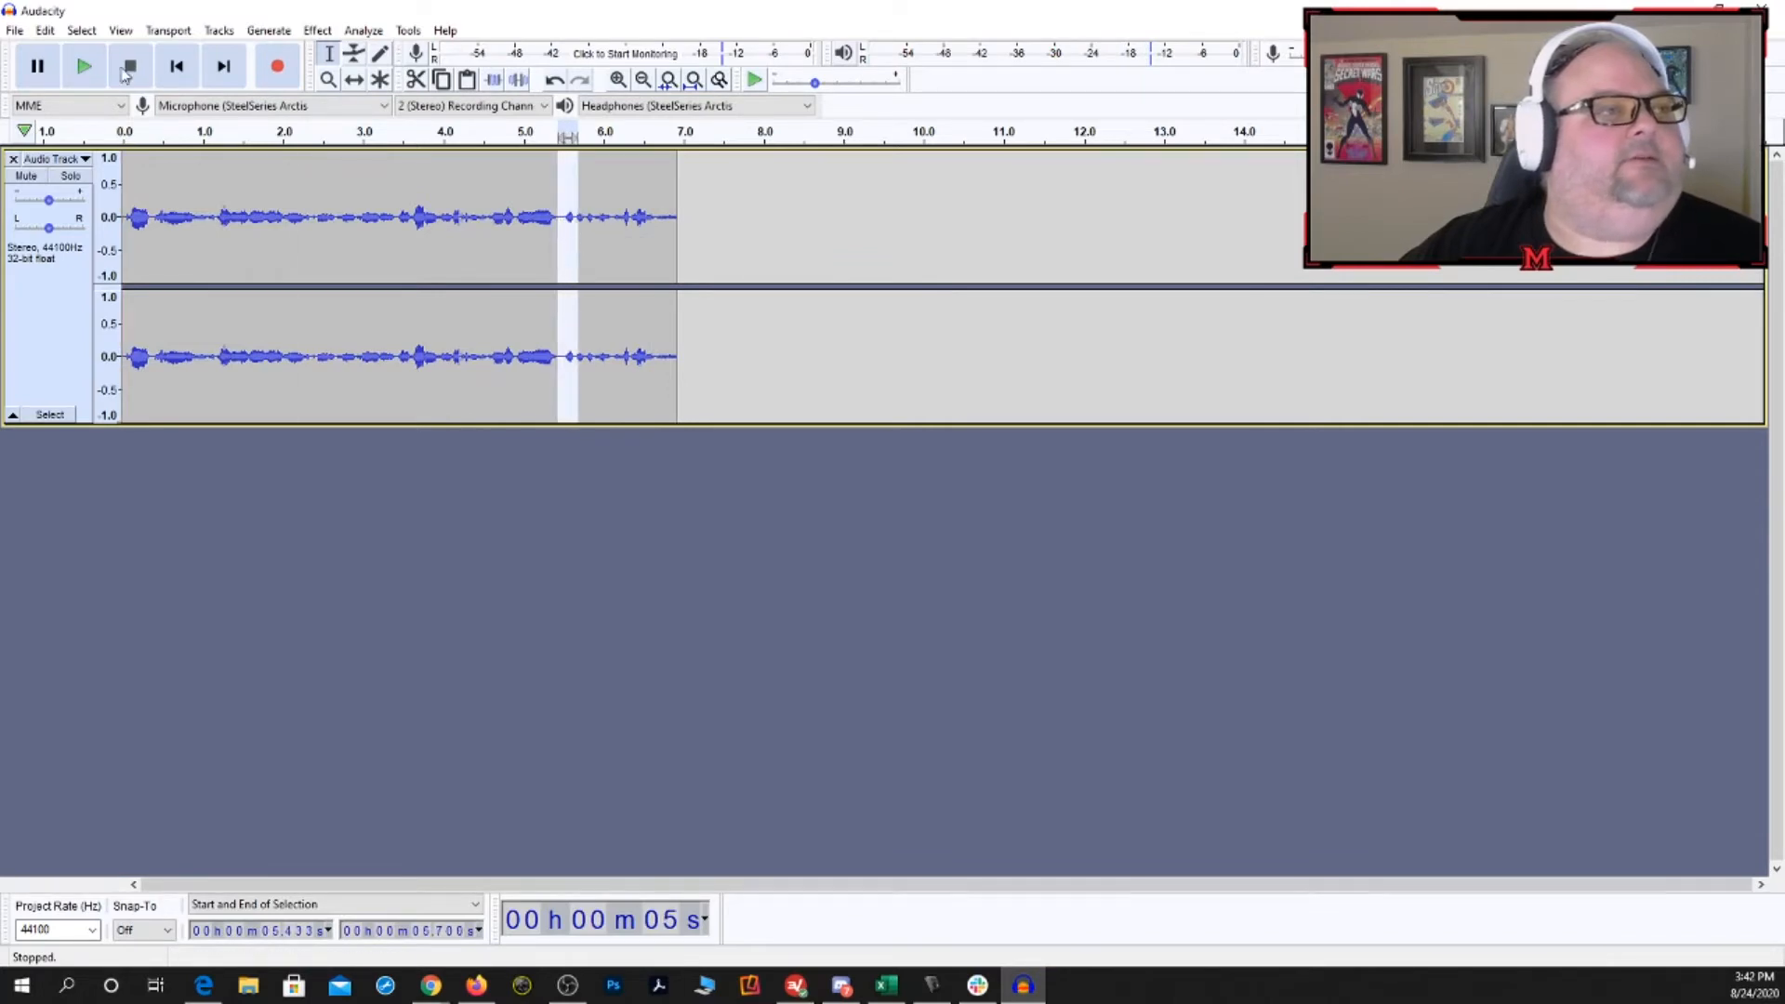
pyautogui.click(83, 65)
pyautogui.click(85, 65)
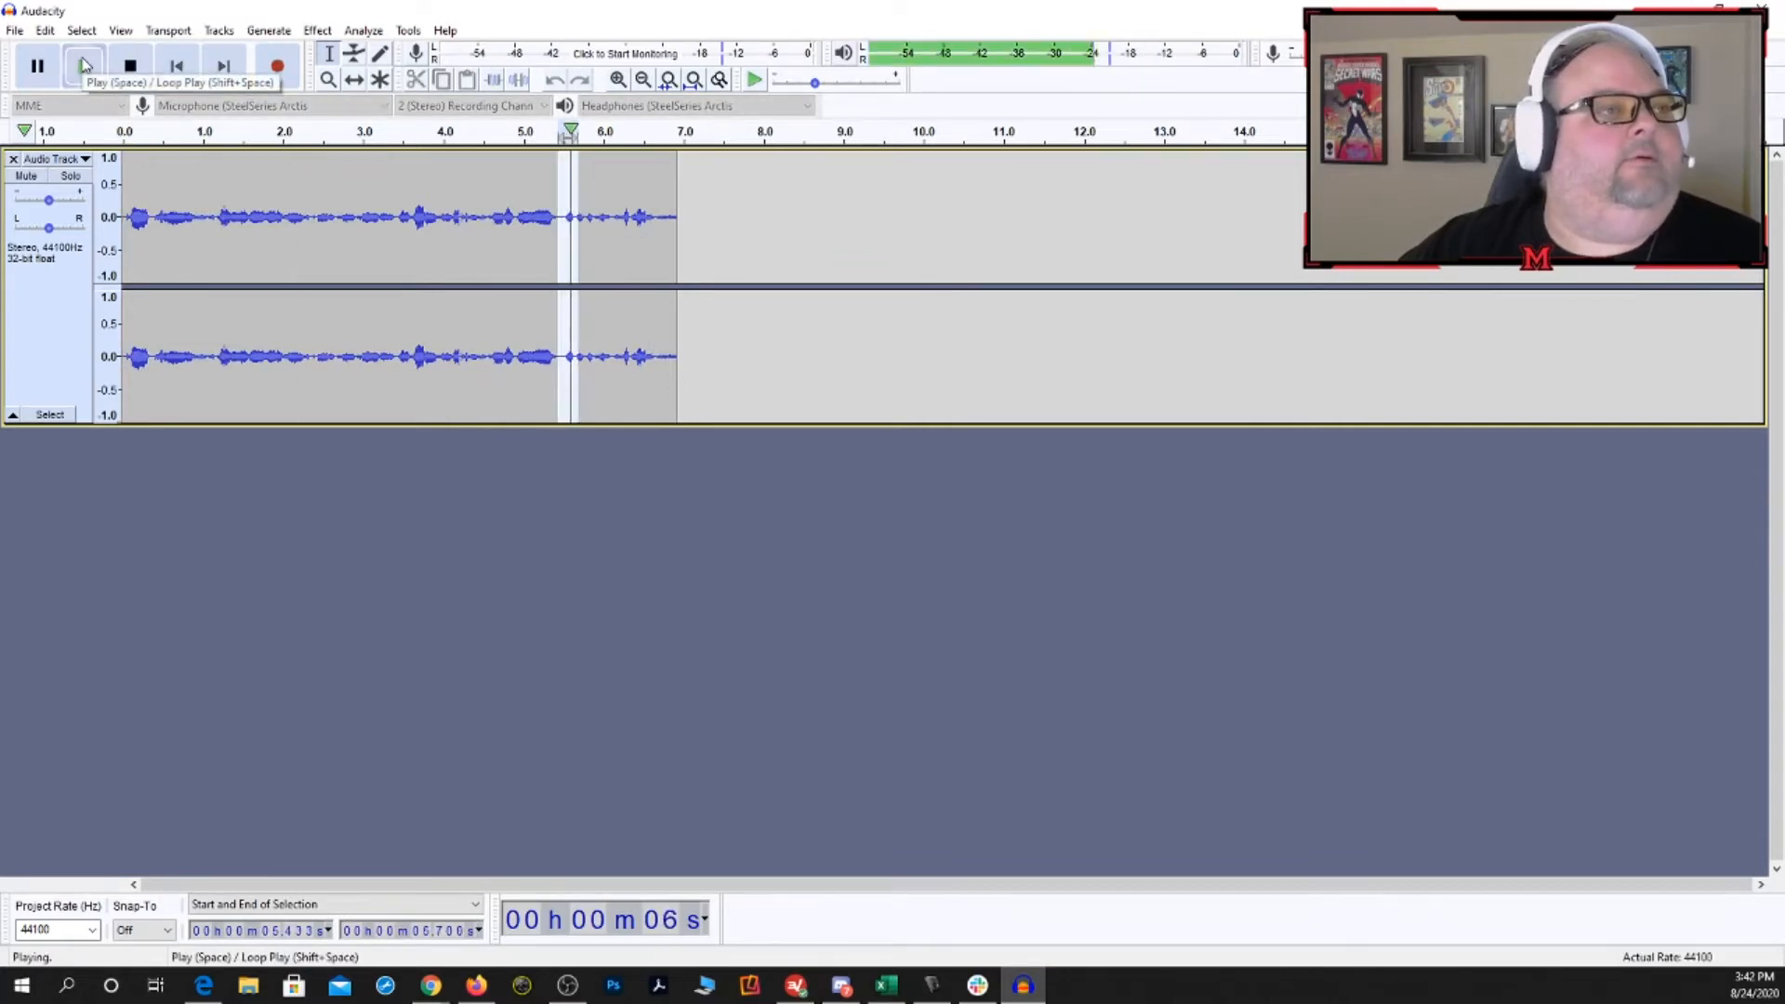
# - Audition the voice clip's segment at about 4.89–5.43 s, delete it, and place the playback cursor at about 4.2 s
pyautogui.click(512, 227)
pyautogui.moveTo(514, 229); pyautogui.dragTo(557, 234)
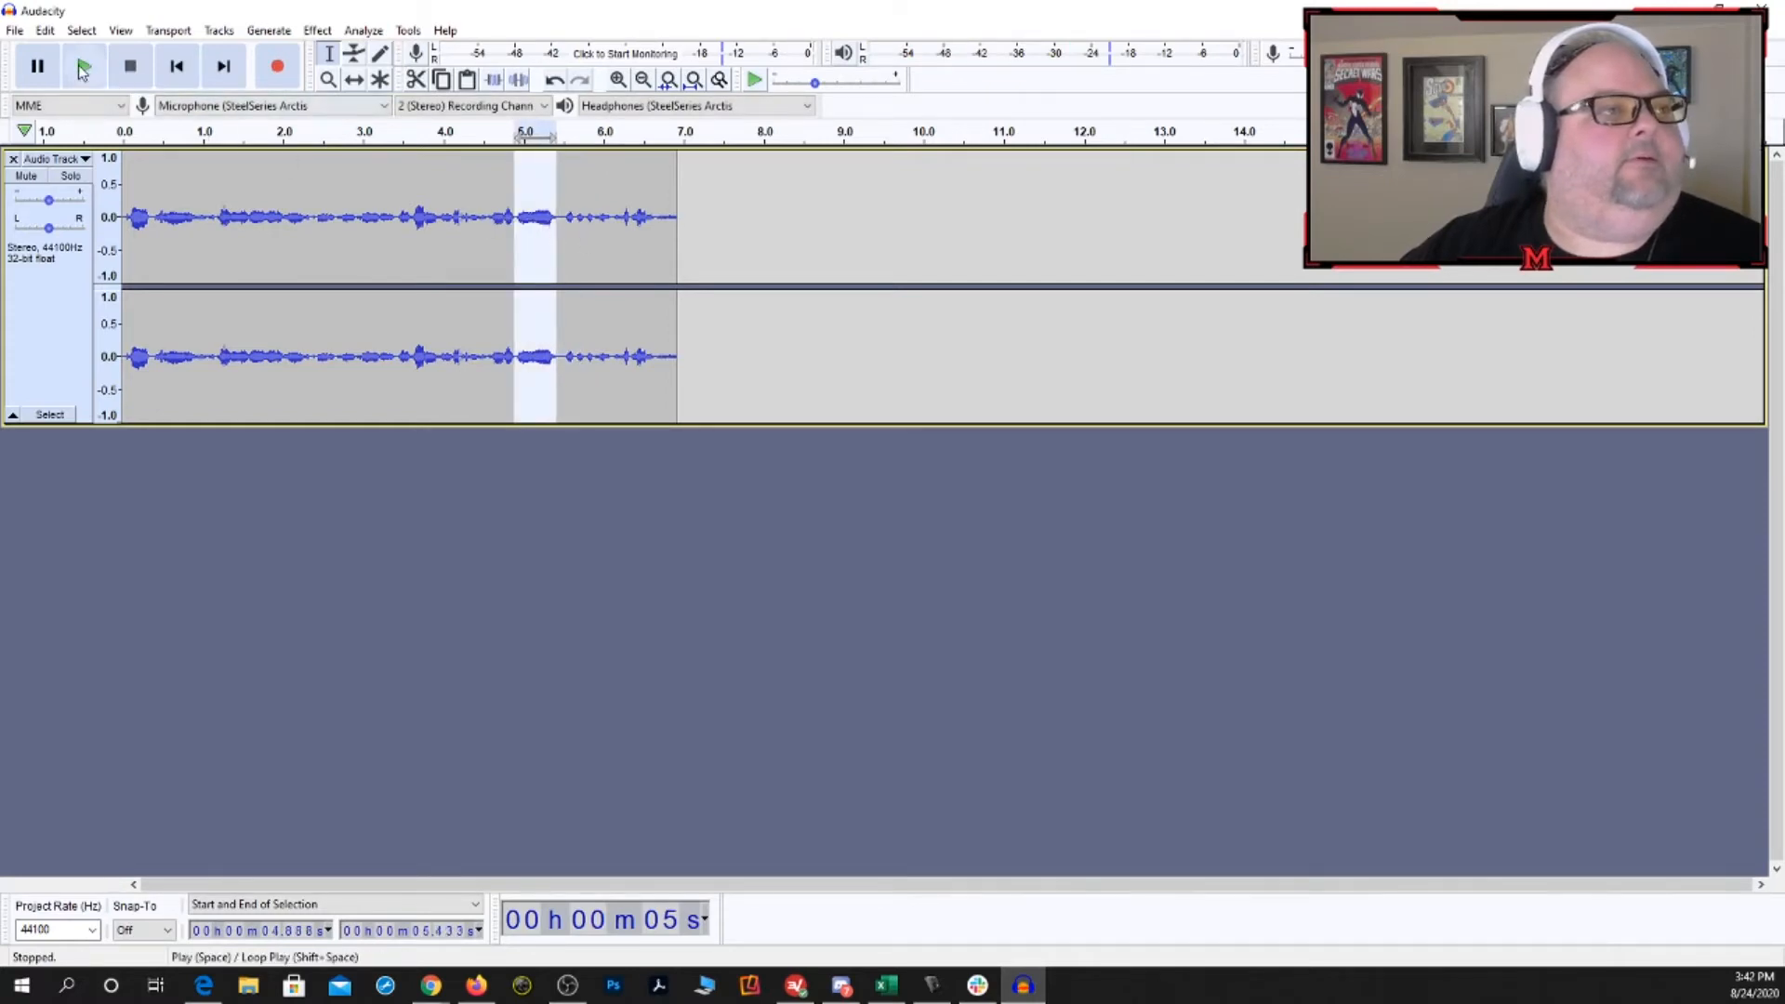
pyautogui.click(84, 66)
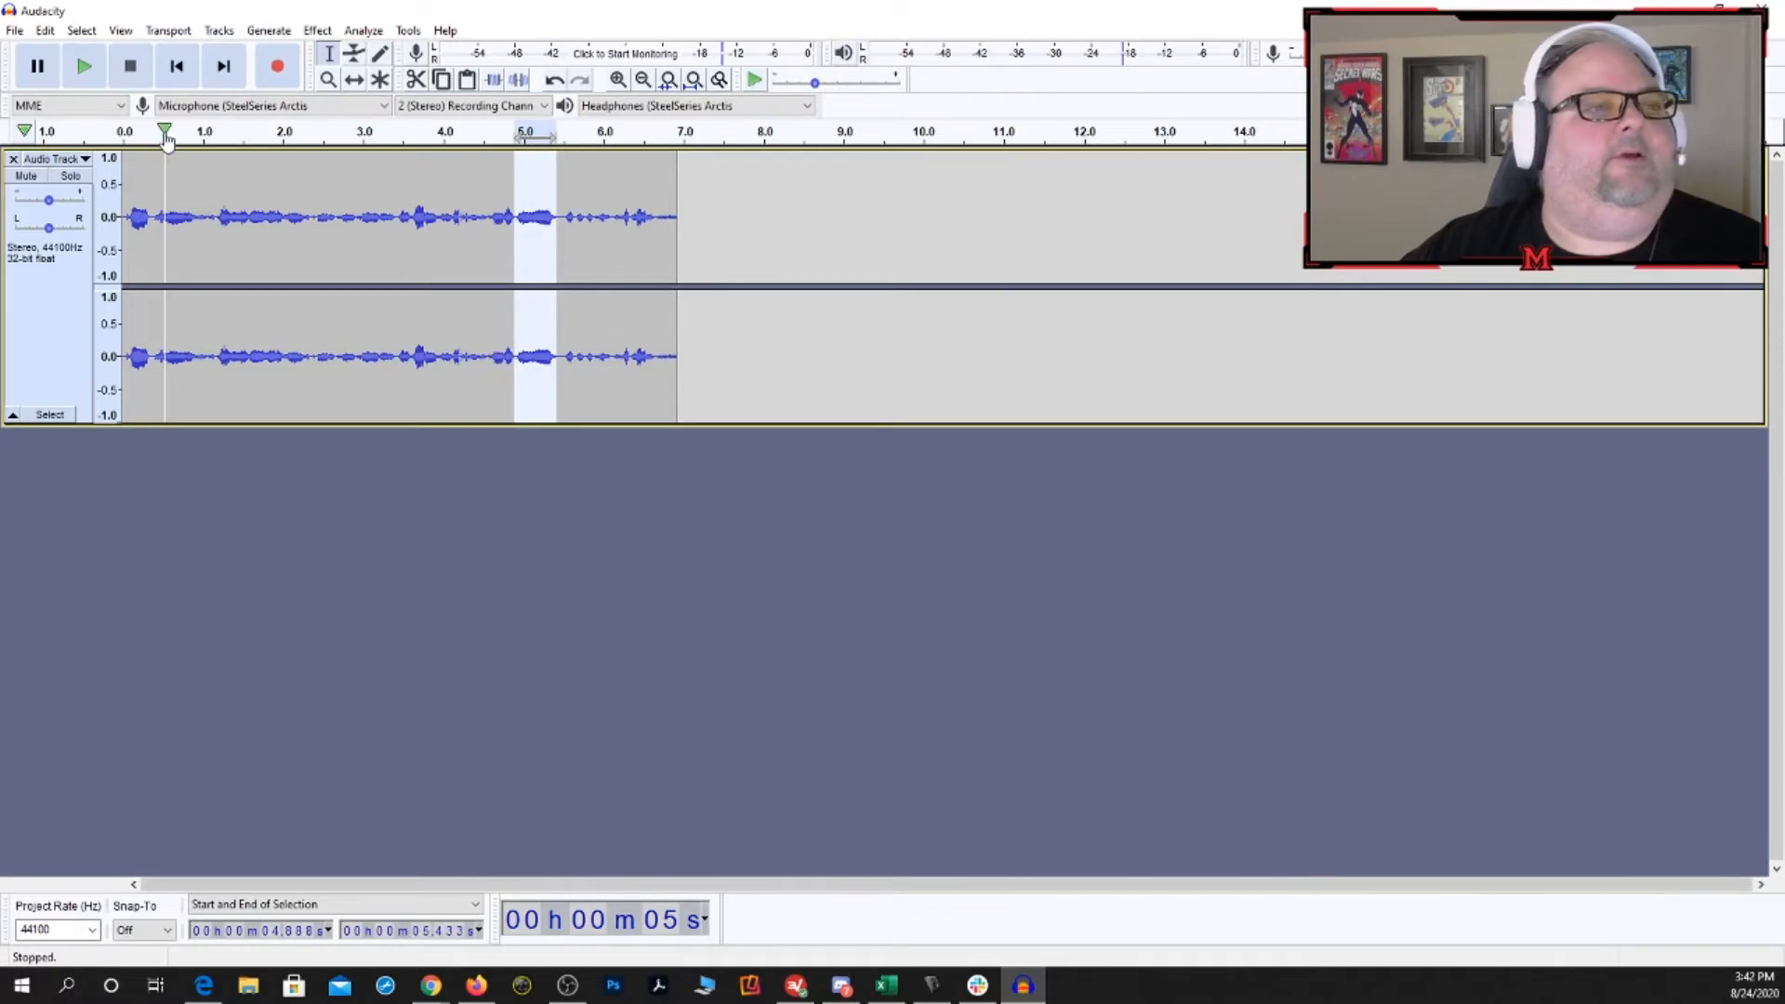
pyautogui.press('Delete')
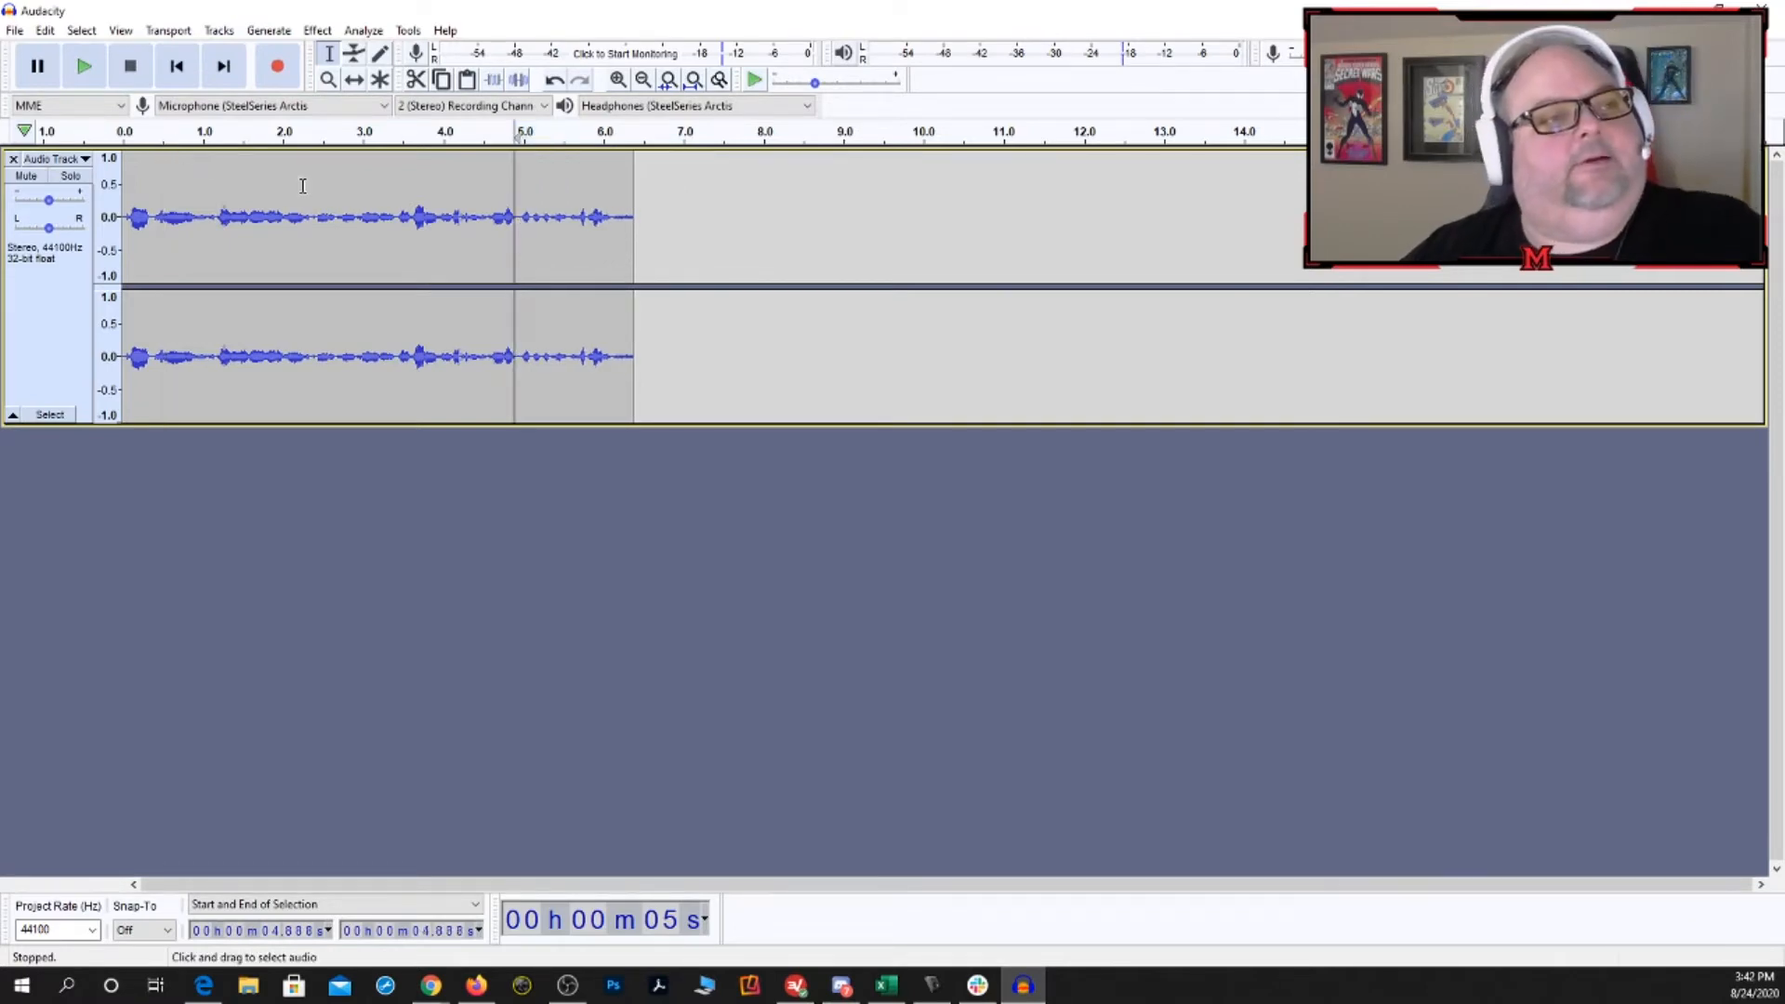
pyautogui.click(458, 217)
pyautogui.click(68, 79)
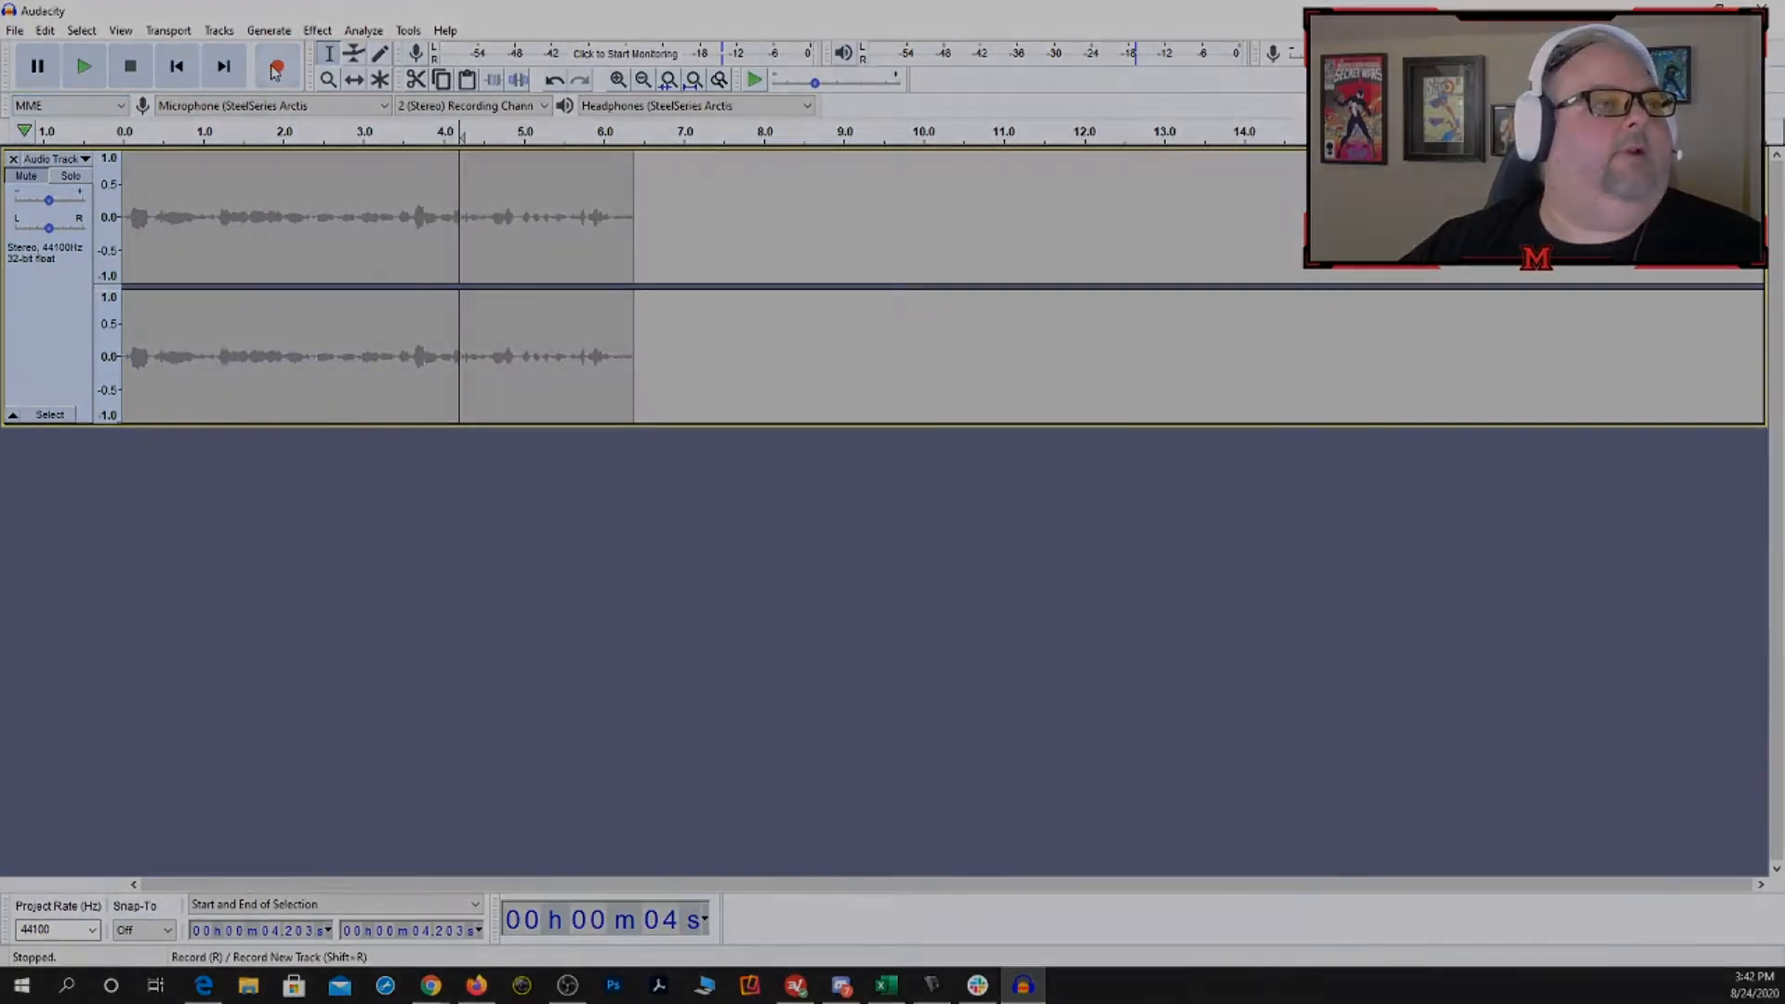
# - Record a new stereo voice clip about 5.7 seconds long in the empty project and play it back
pyautogui.click(277, 66)
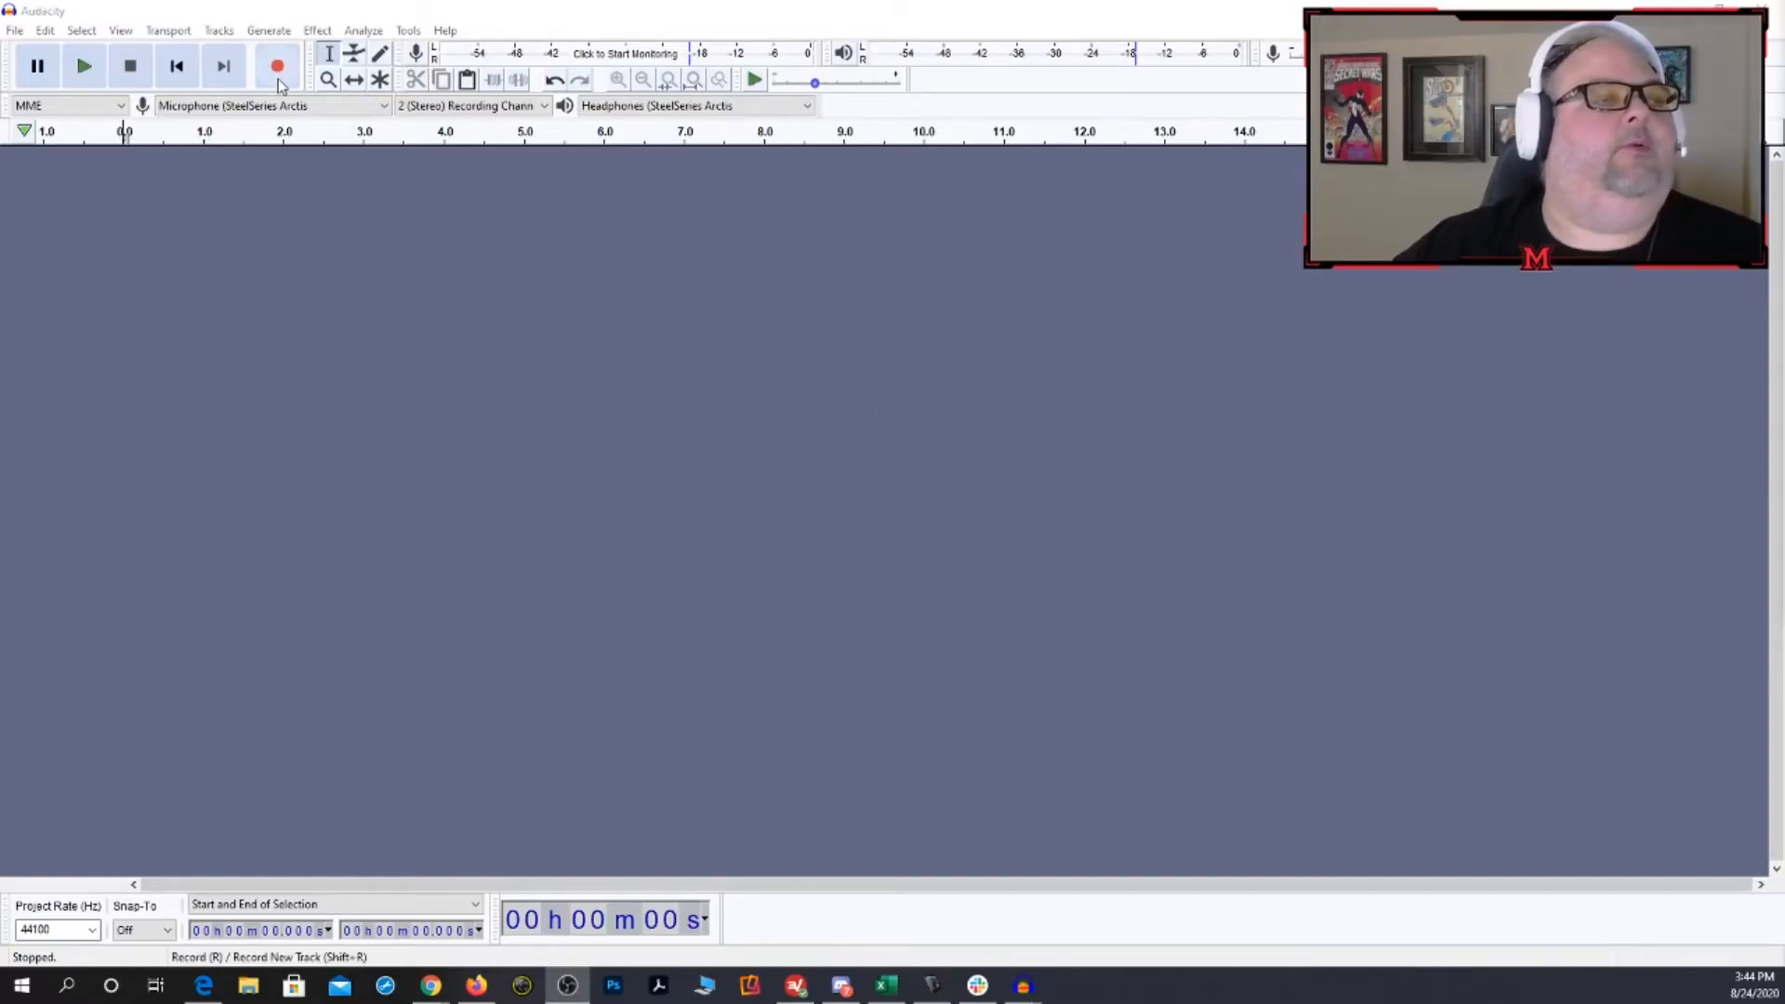
pyautogui.click(278, 82)
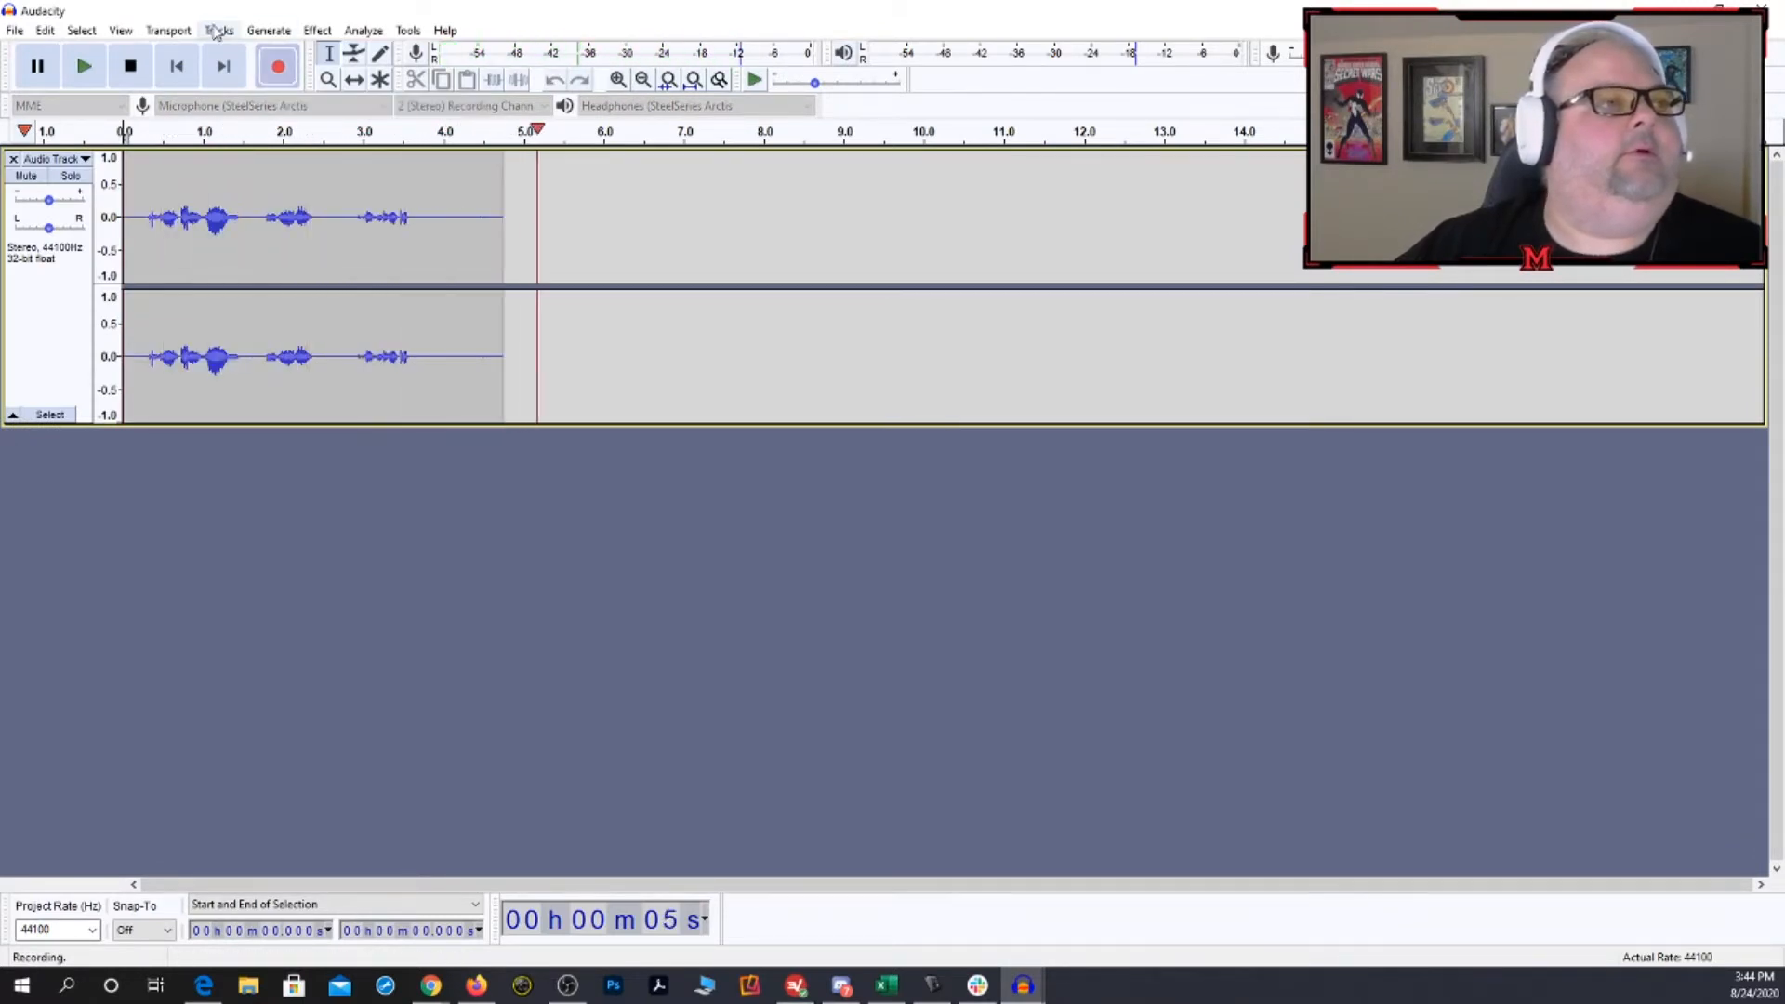
pyautogui.click(130, 66)
pyautogui.click(85, 69)
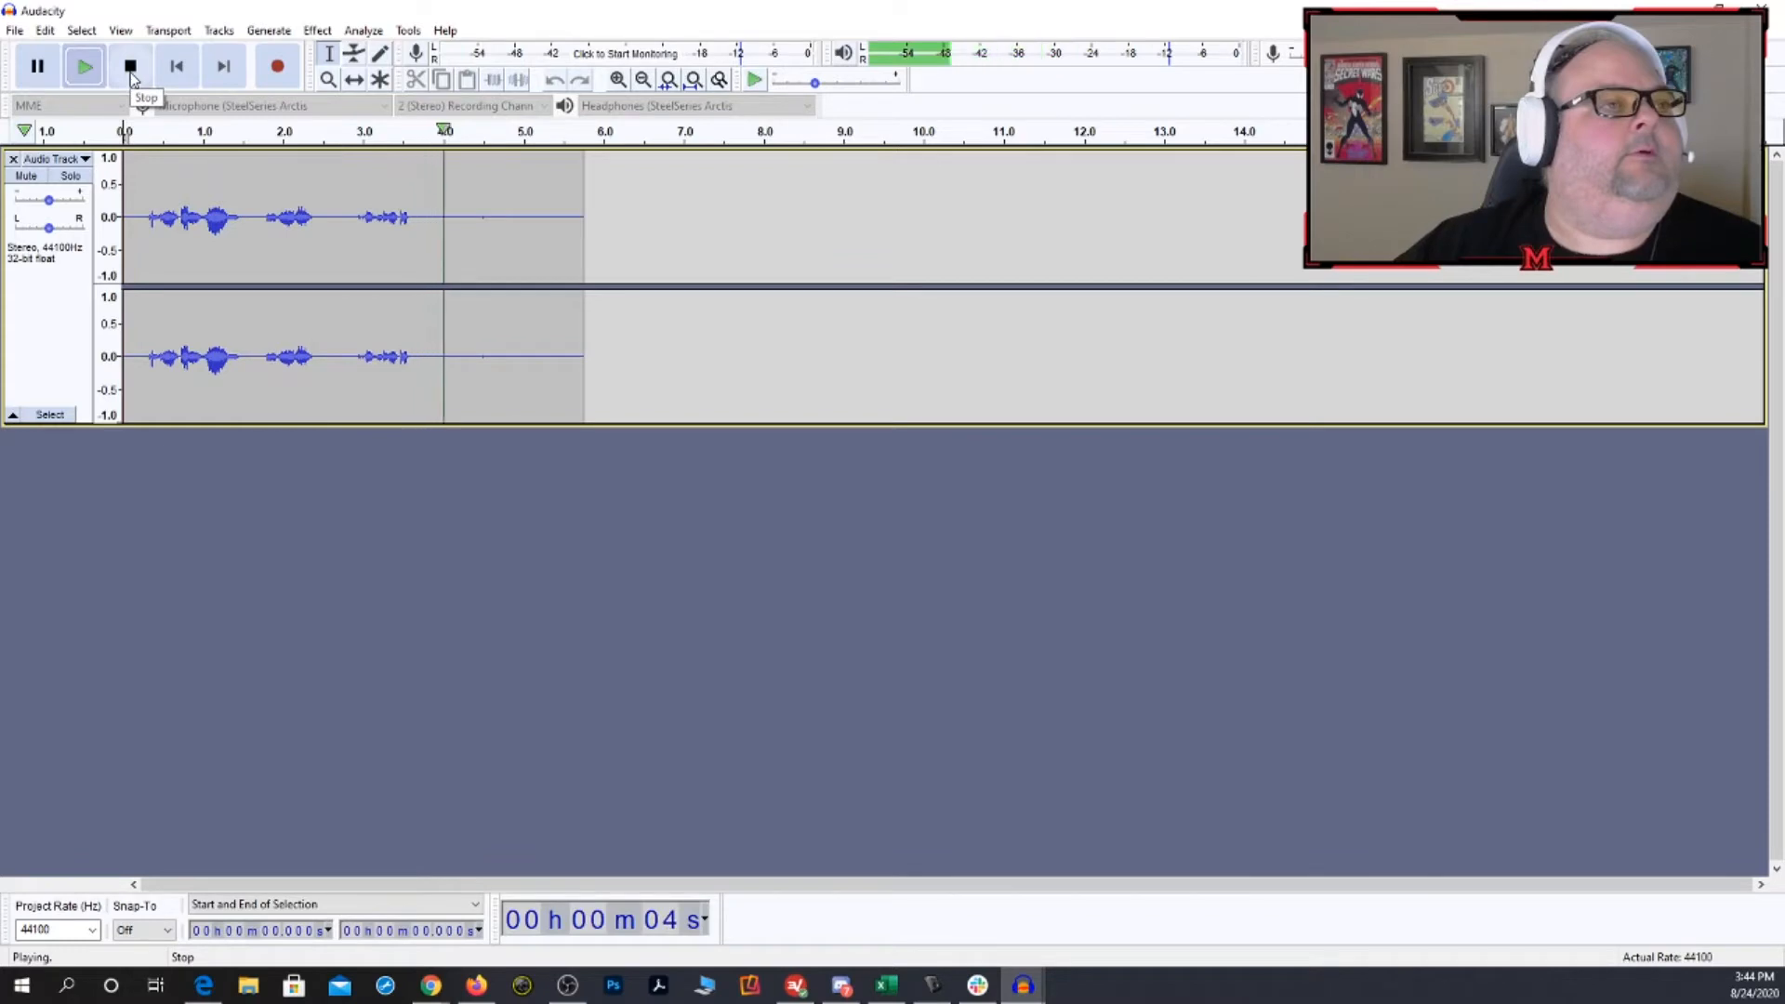
pyautogui.click(130, 74)
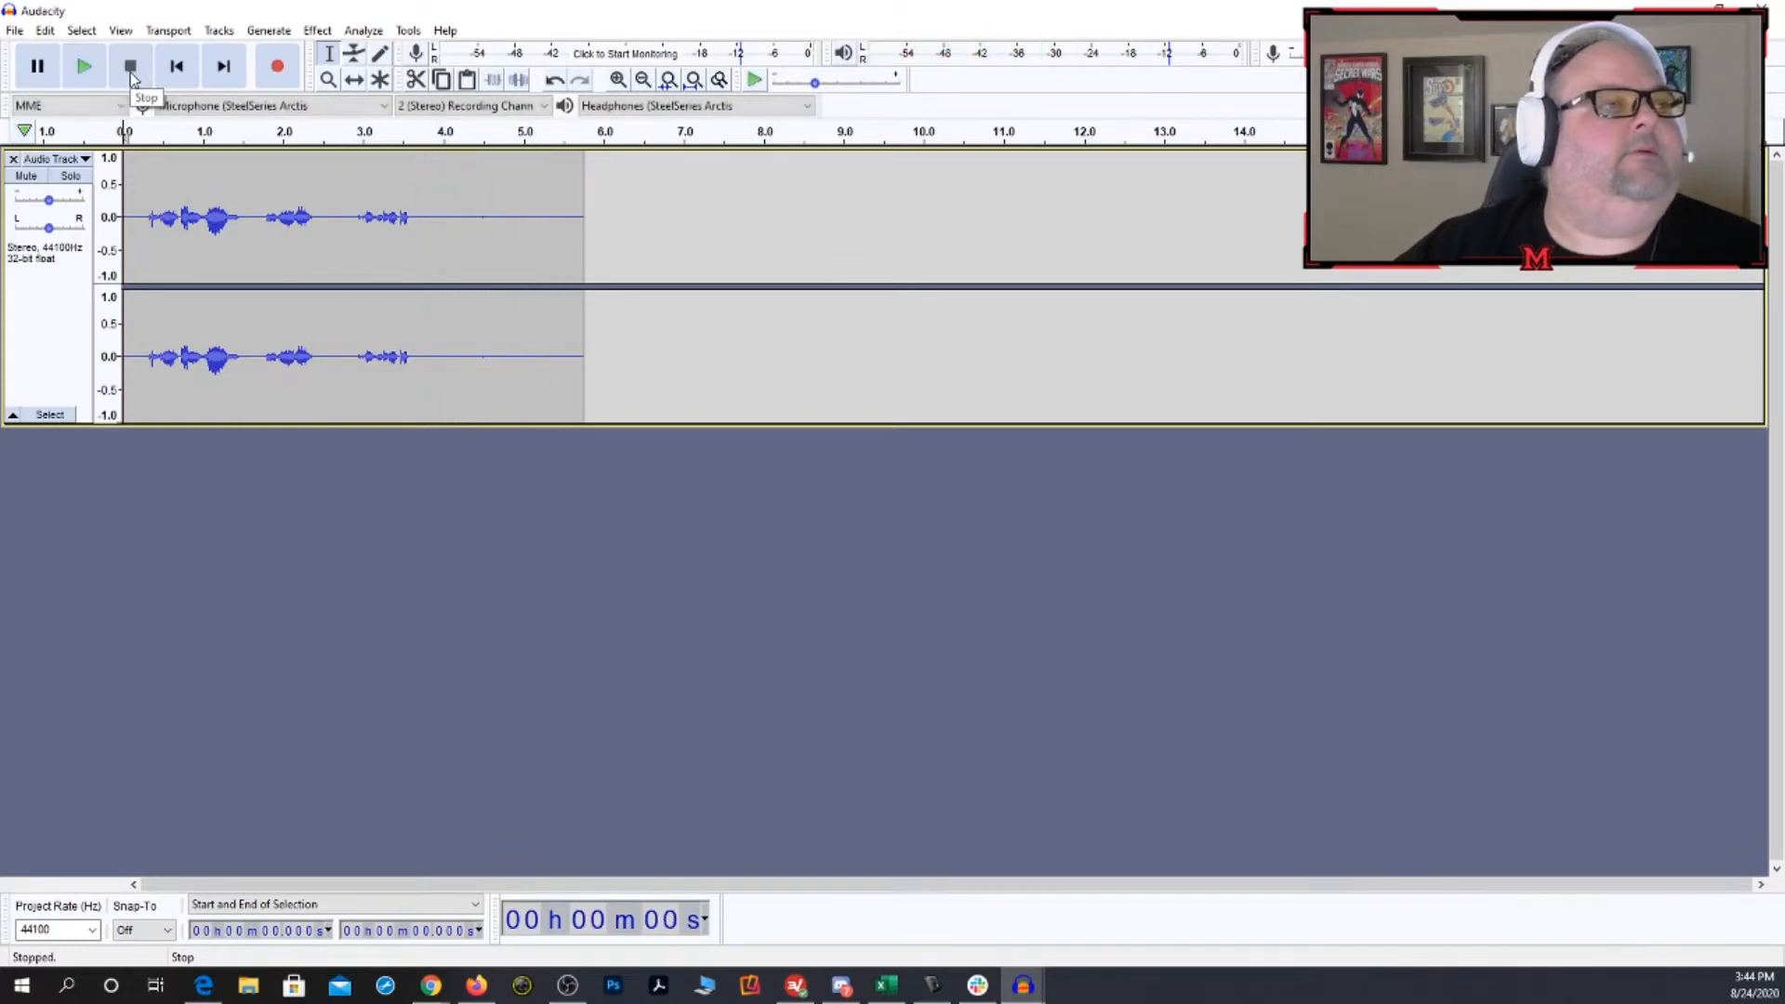
# - Audition the spoken segment at about 1.00–1.45 s of the new clip and delete it
pyautogui.moveTo(203, 220); pyautogui.dragTo(238, 220)
pyautogui.click(82, 72)
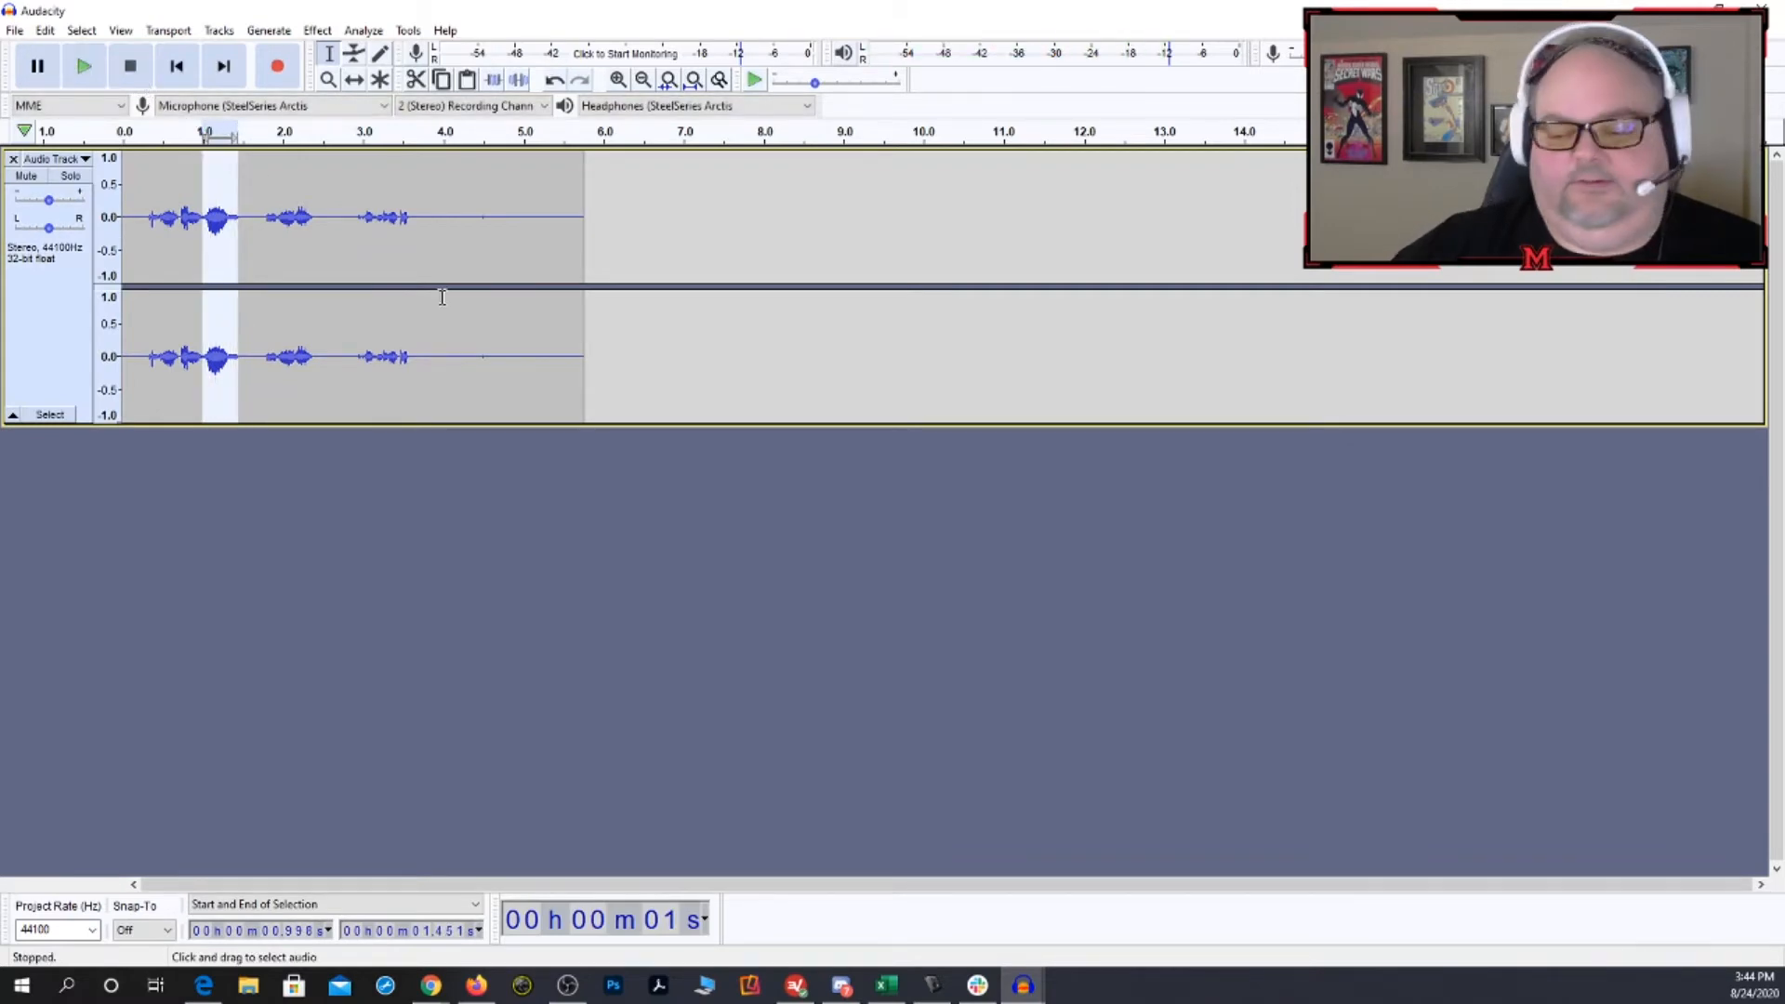
pyautogui.press('Delete')
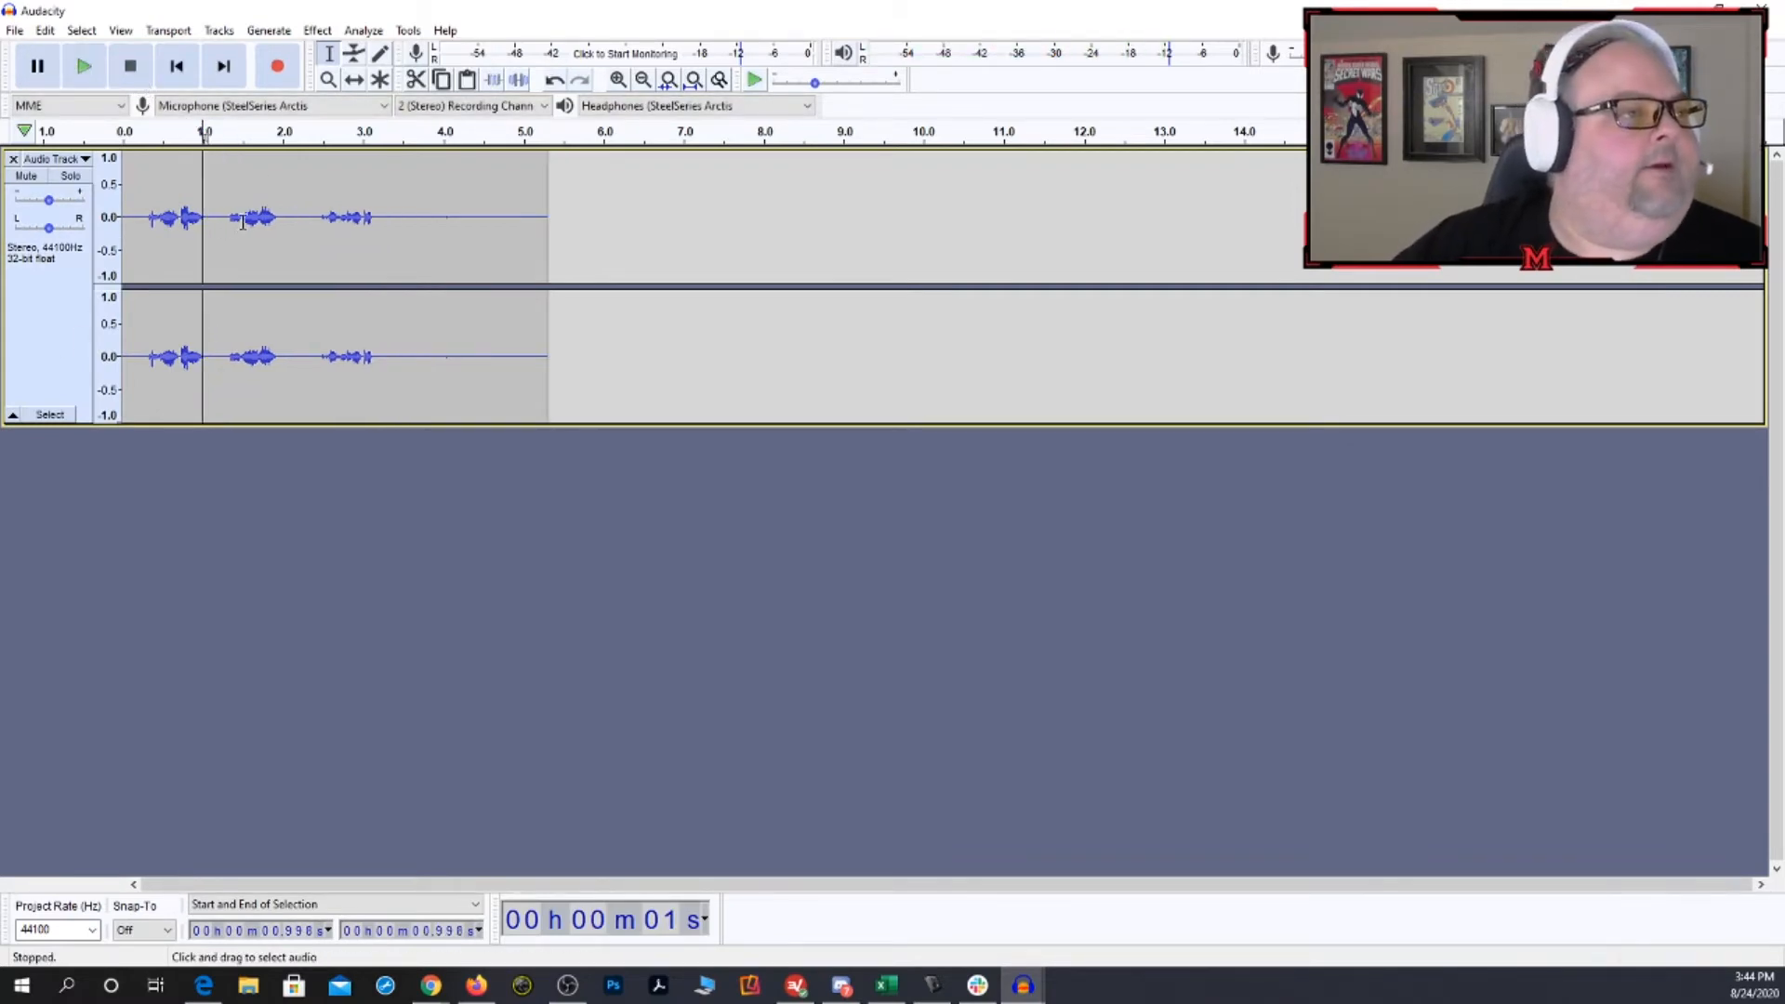
# - Delete the silent gaps at about 1.06–1.31 s and about 1.74–2.18 s from the voice clip
pyautogui.moveTo(230, 230); pyautogui.dragTo(209, 238)
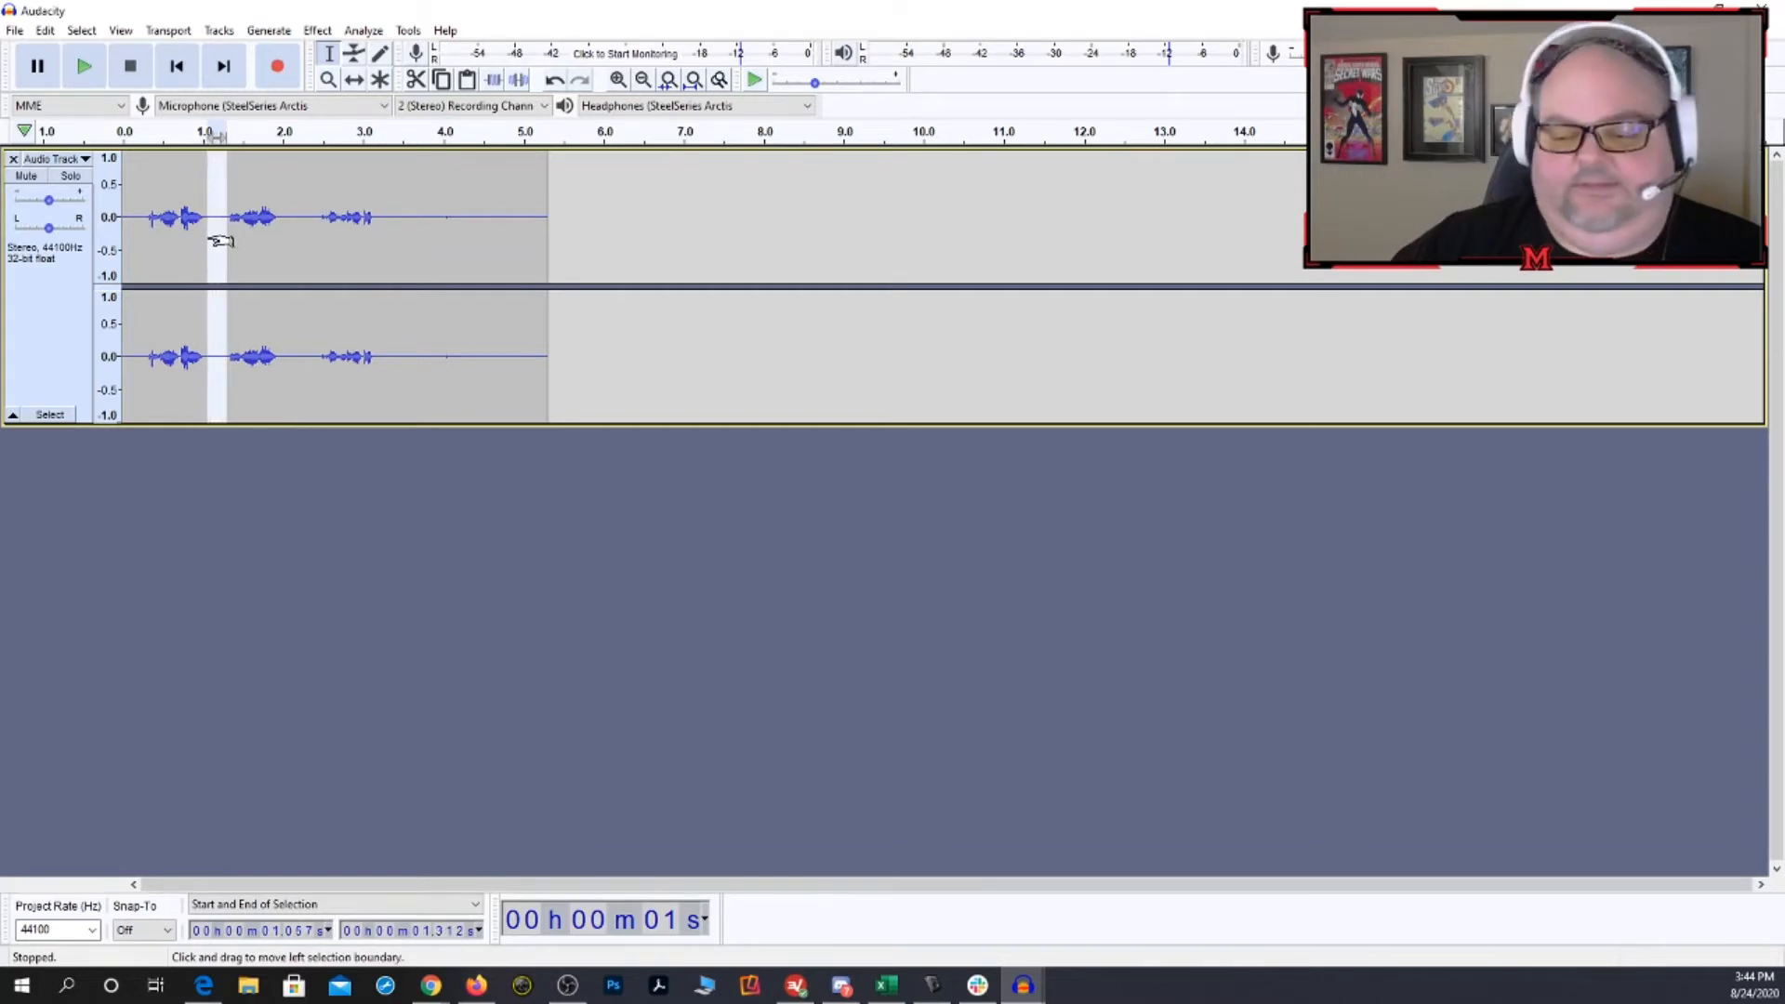
pyautogui.press('Delete')
pyautogui.moveTo(261, 241); pyautogui.dragTo(296, 245)
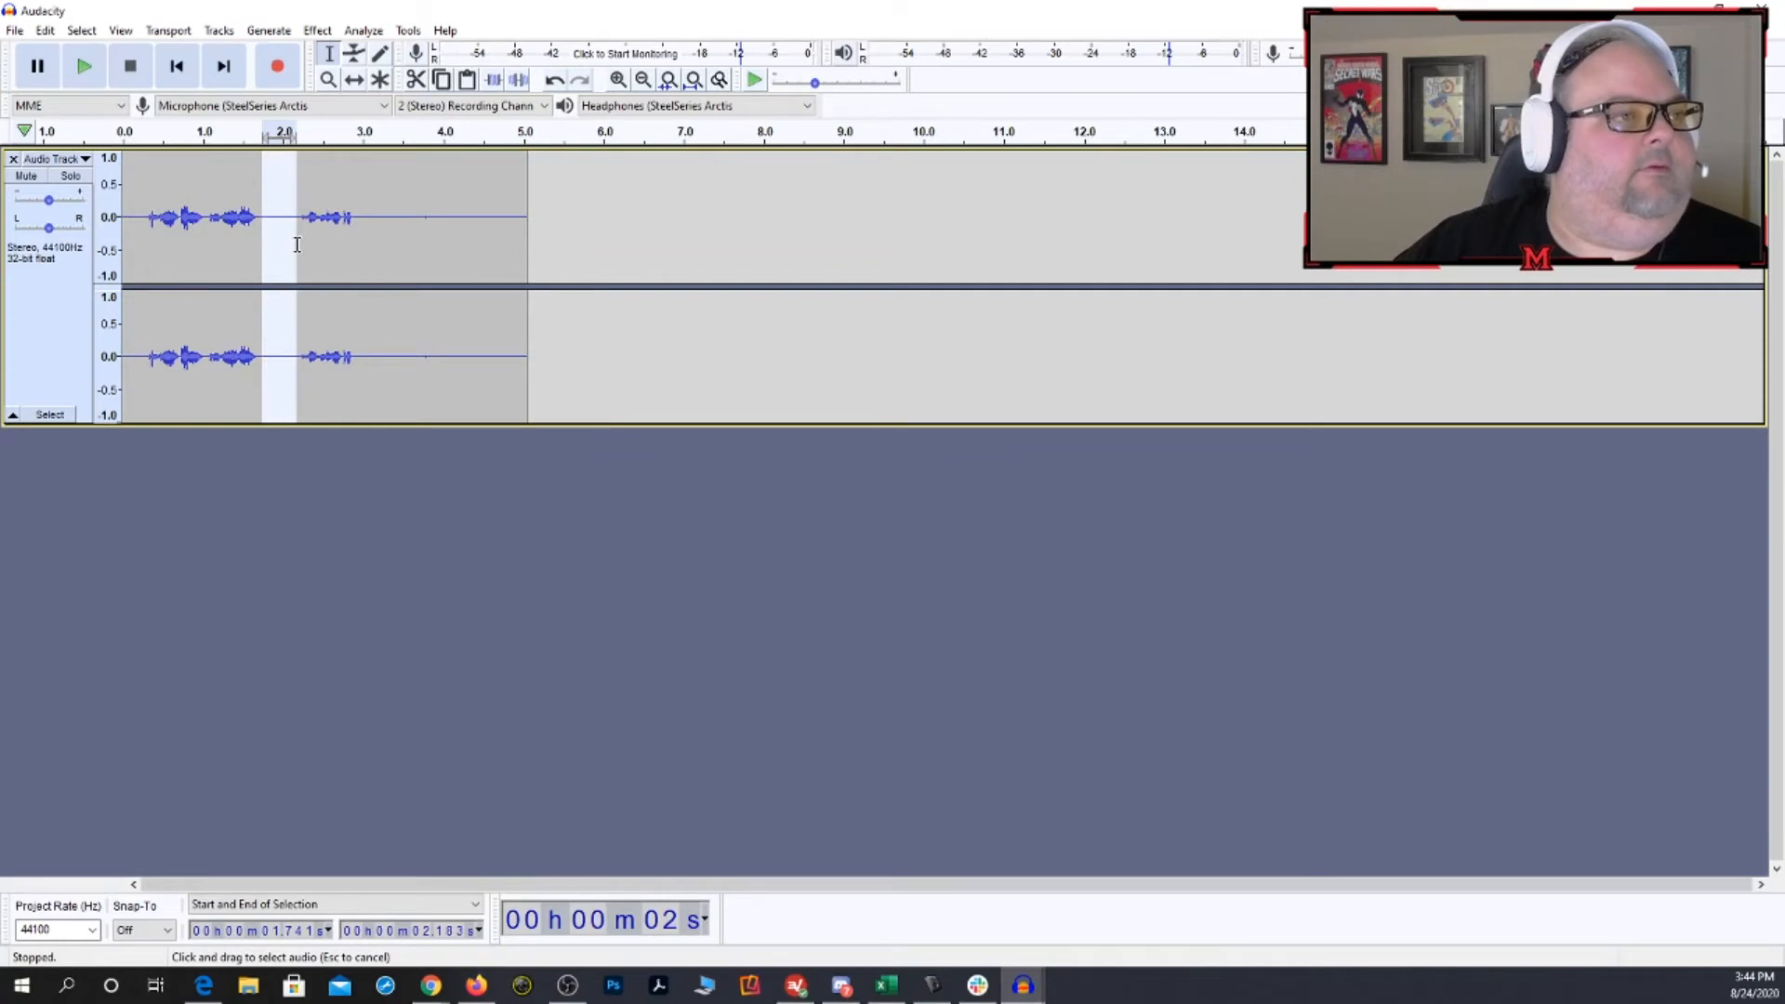
pyautogui.press('Delete')
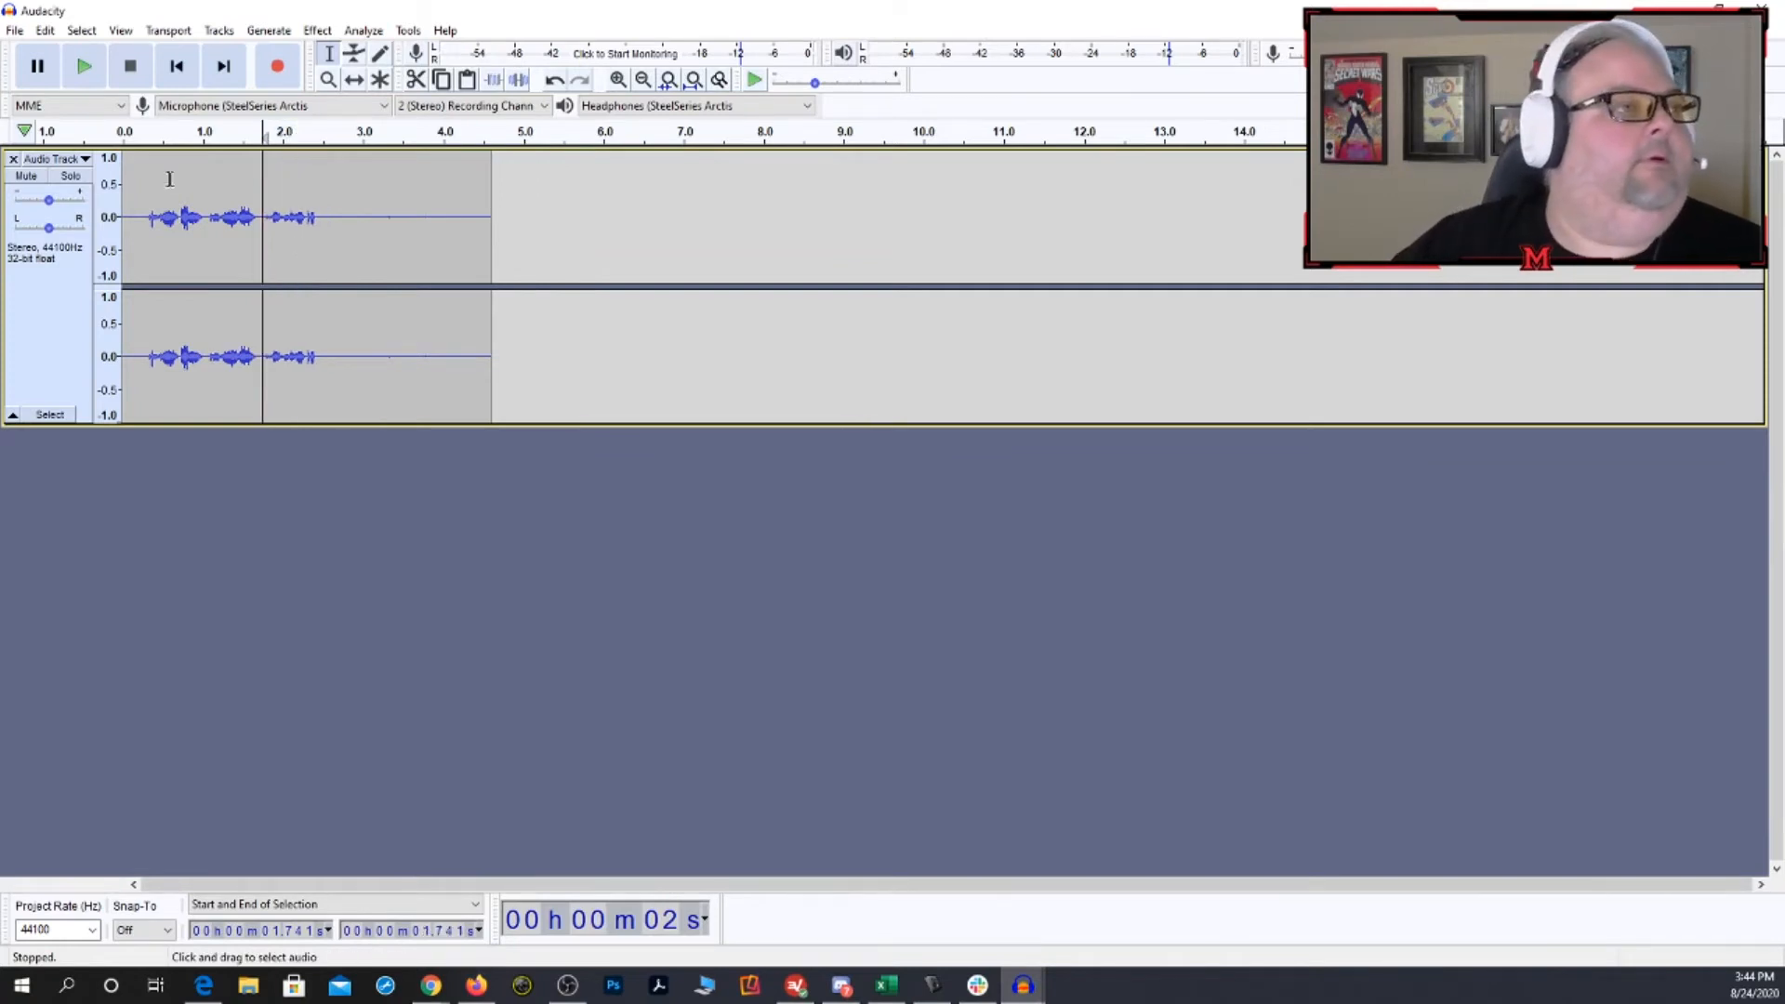
# - Play the edited voice clip from about 0.16 s through its last word and stop playback
pyautogui.click(136, 212)
pyautogui.click(84, 66)
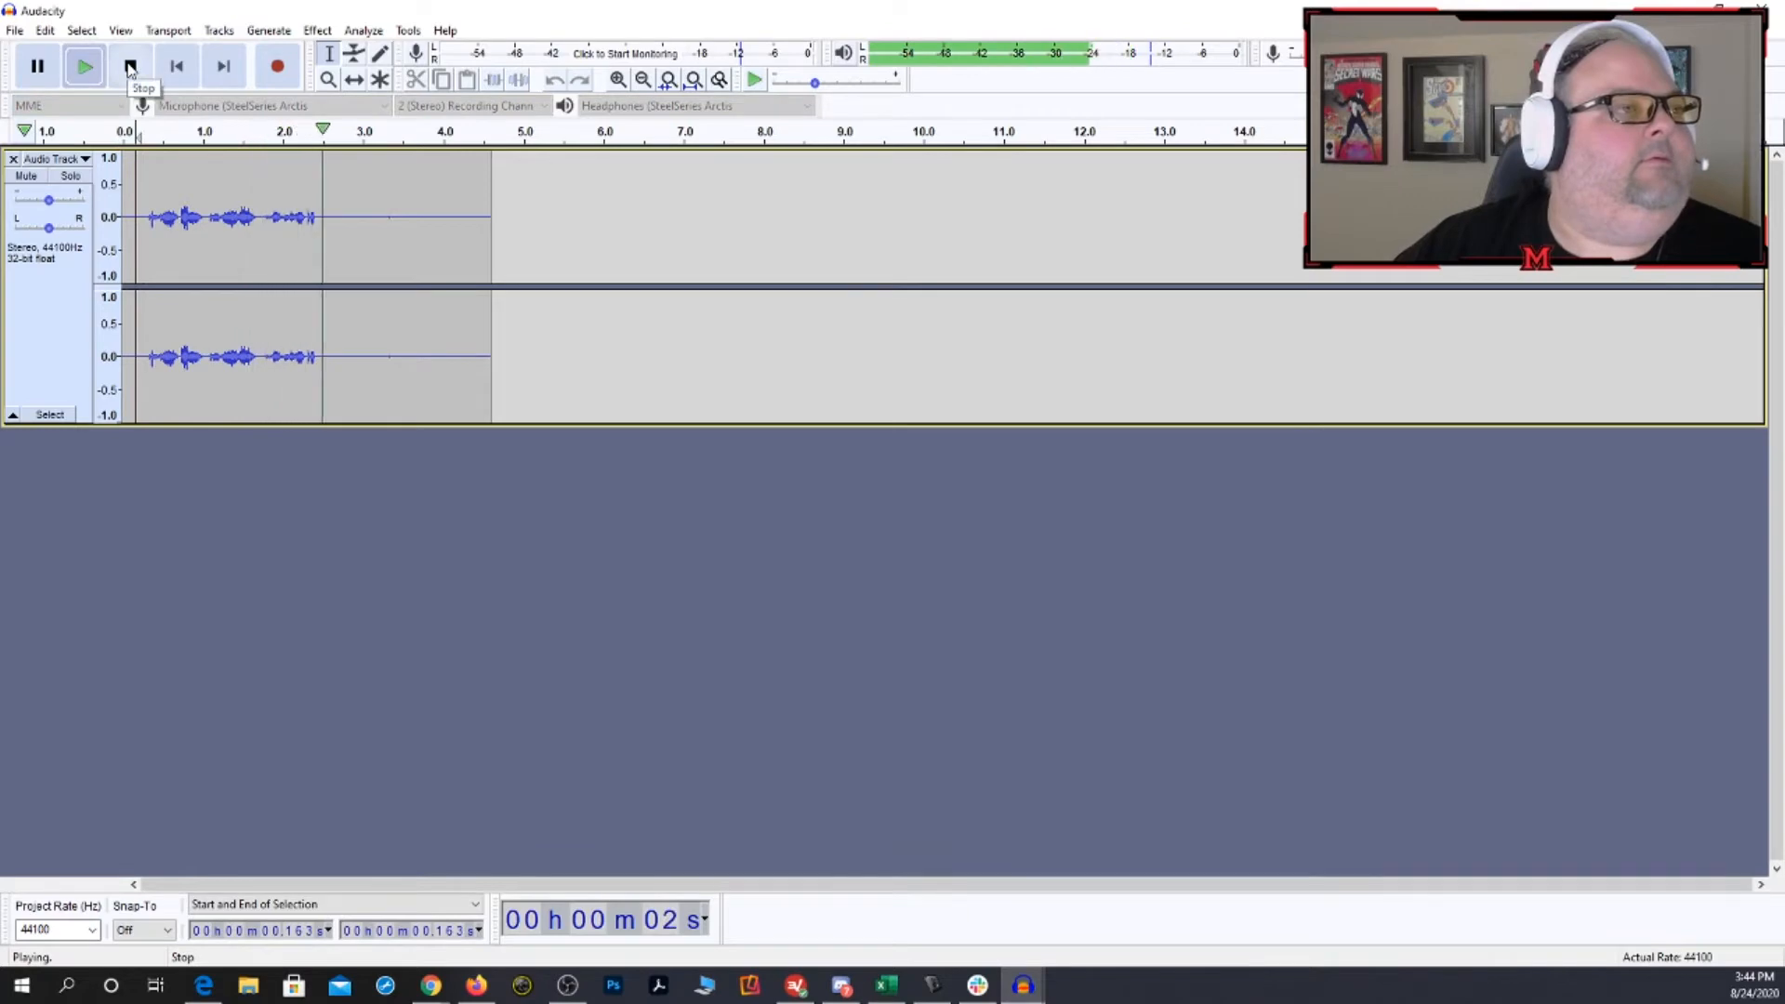
pyautogui.click(130, 67)
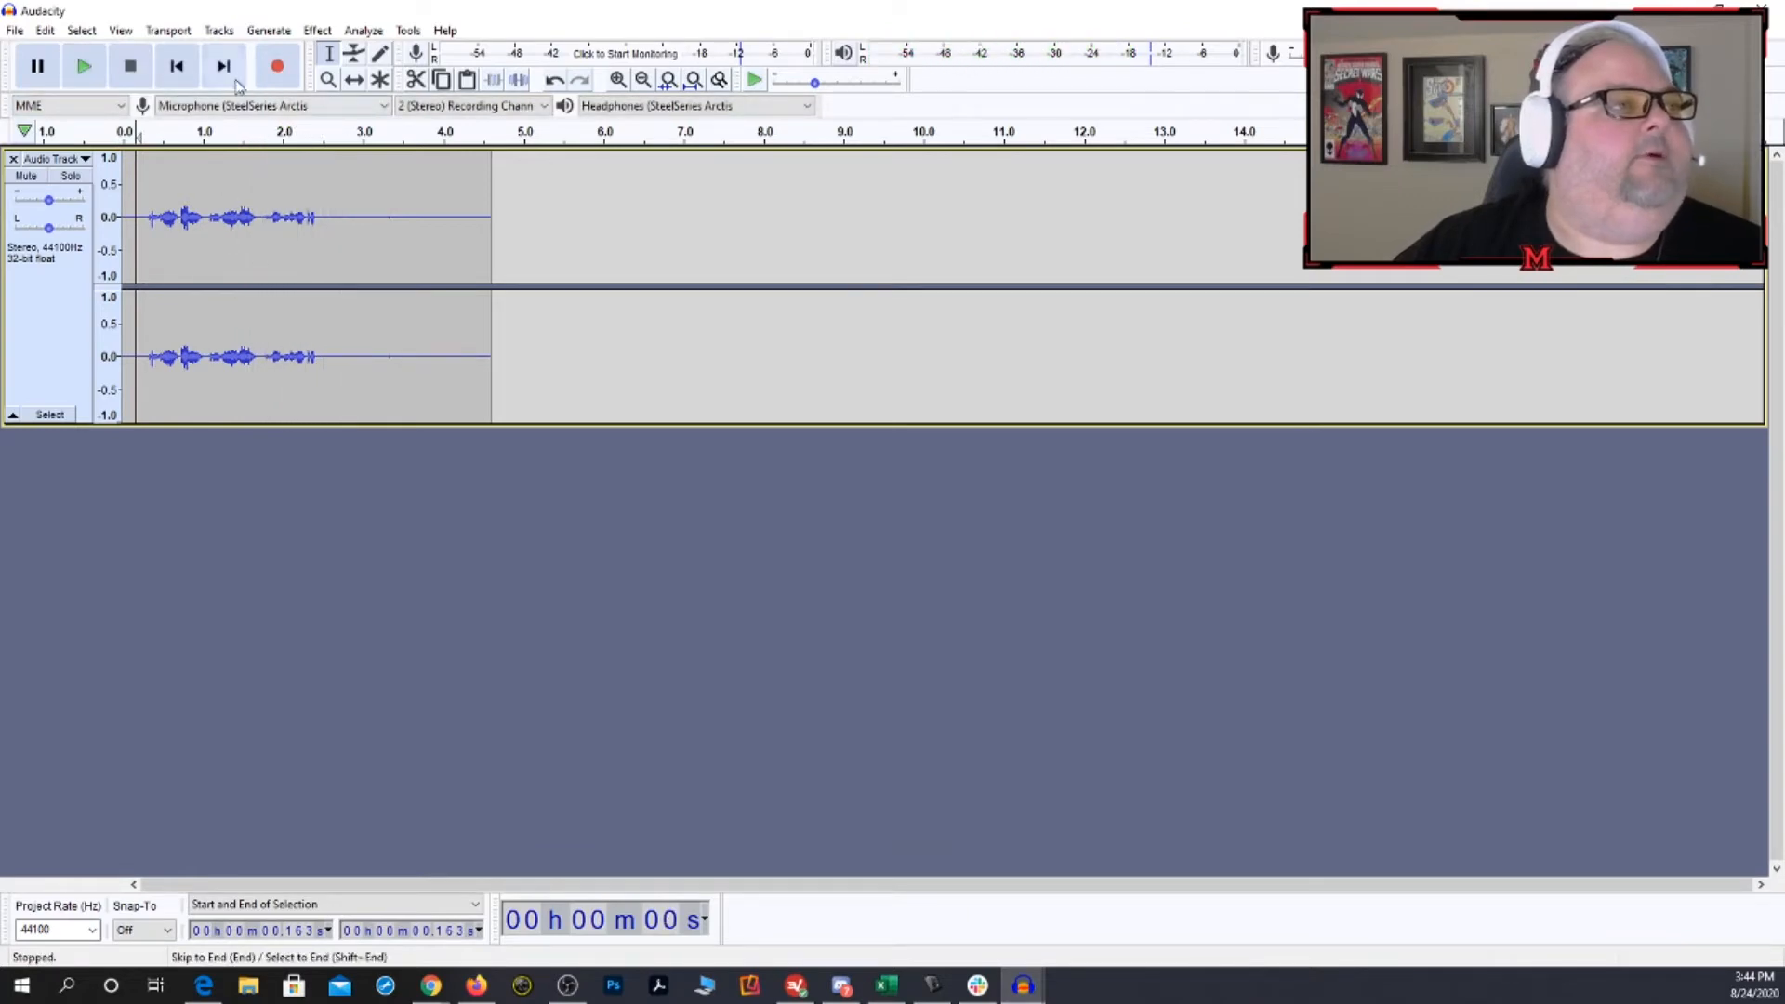
# - Add a new empty stereo track below the voice track
pyautogui.click(219, 31)
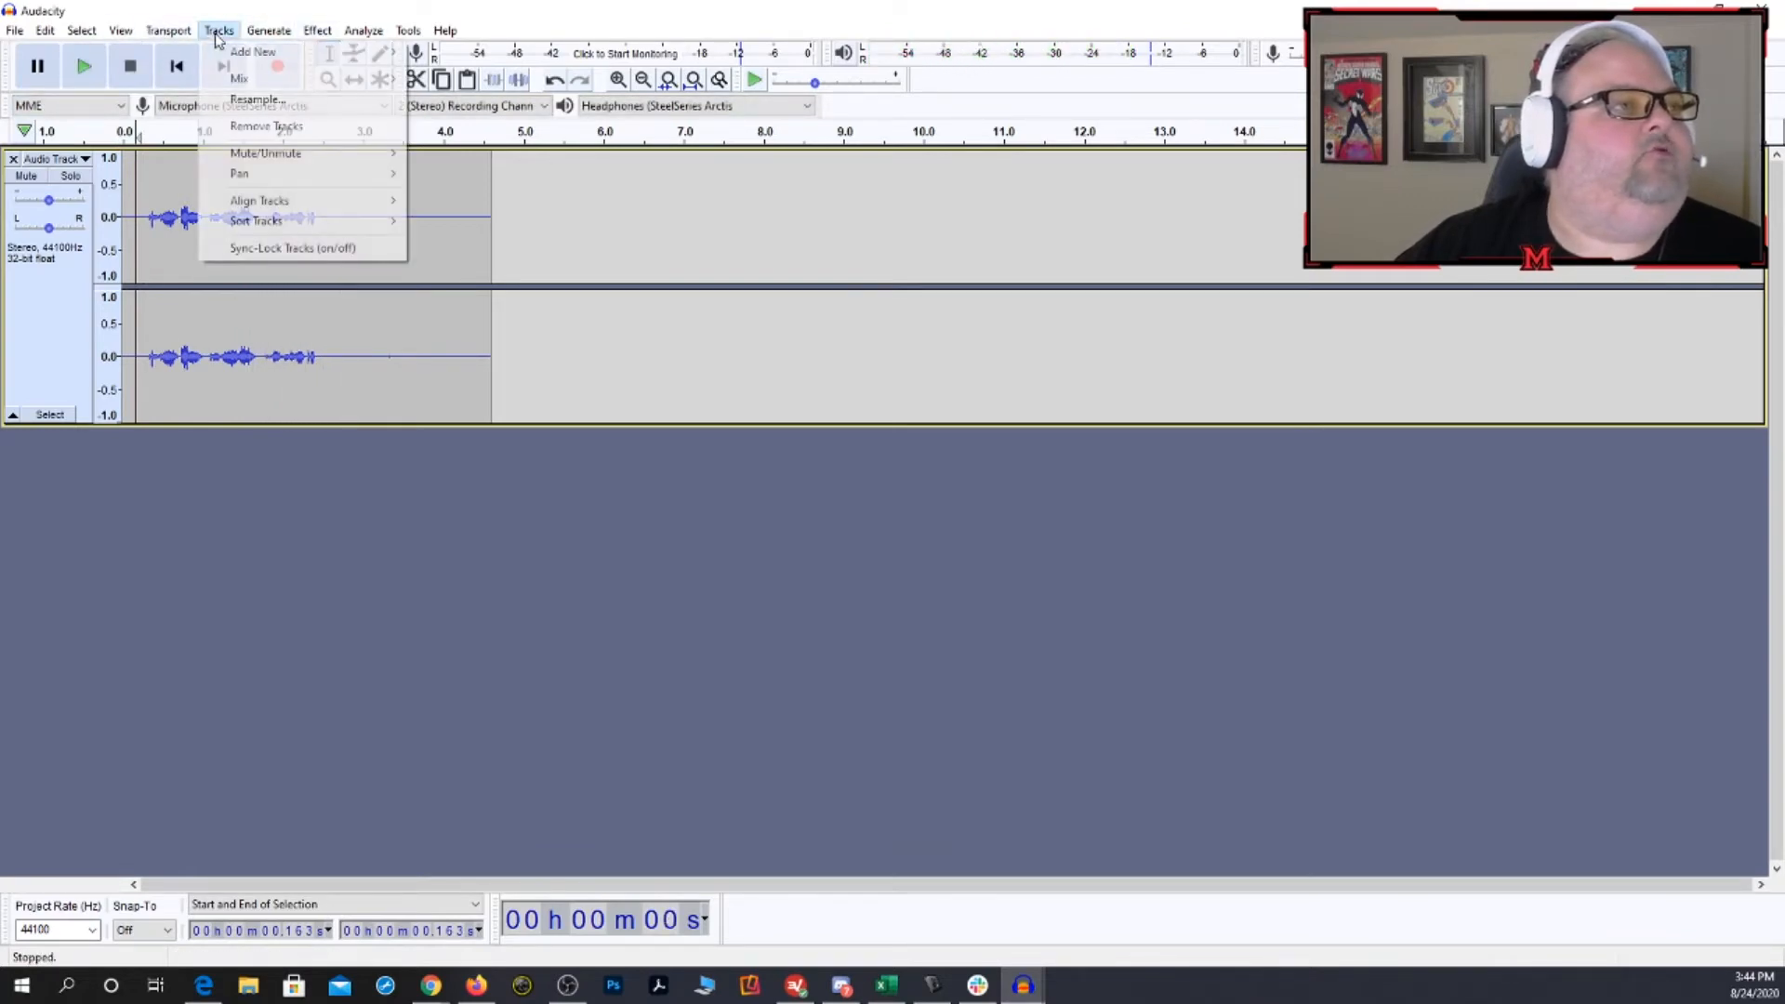
pyautogui.moveTo(240, 58)
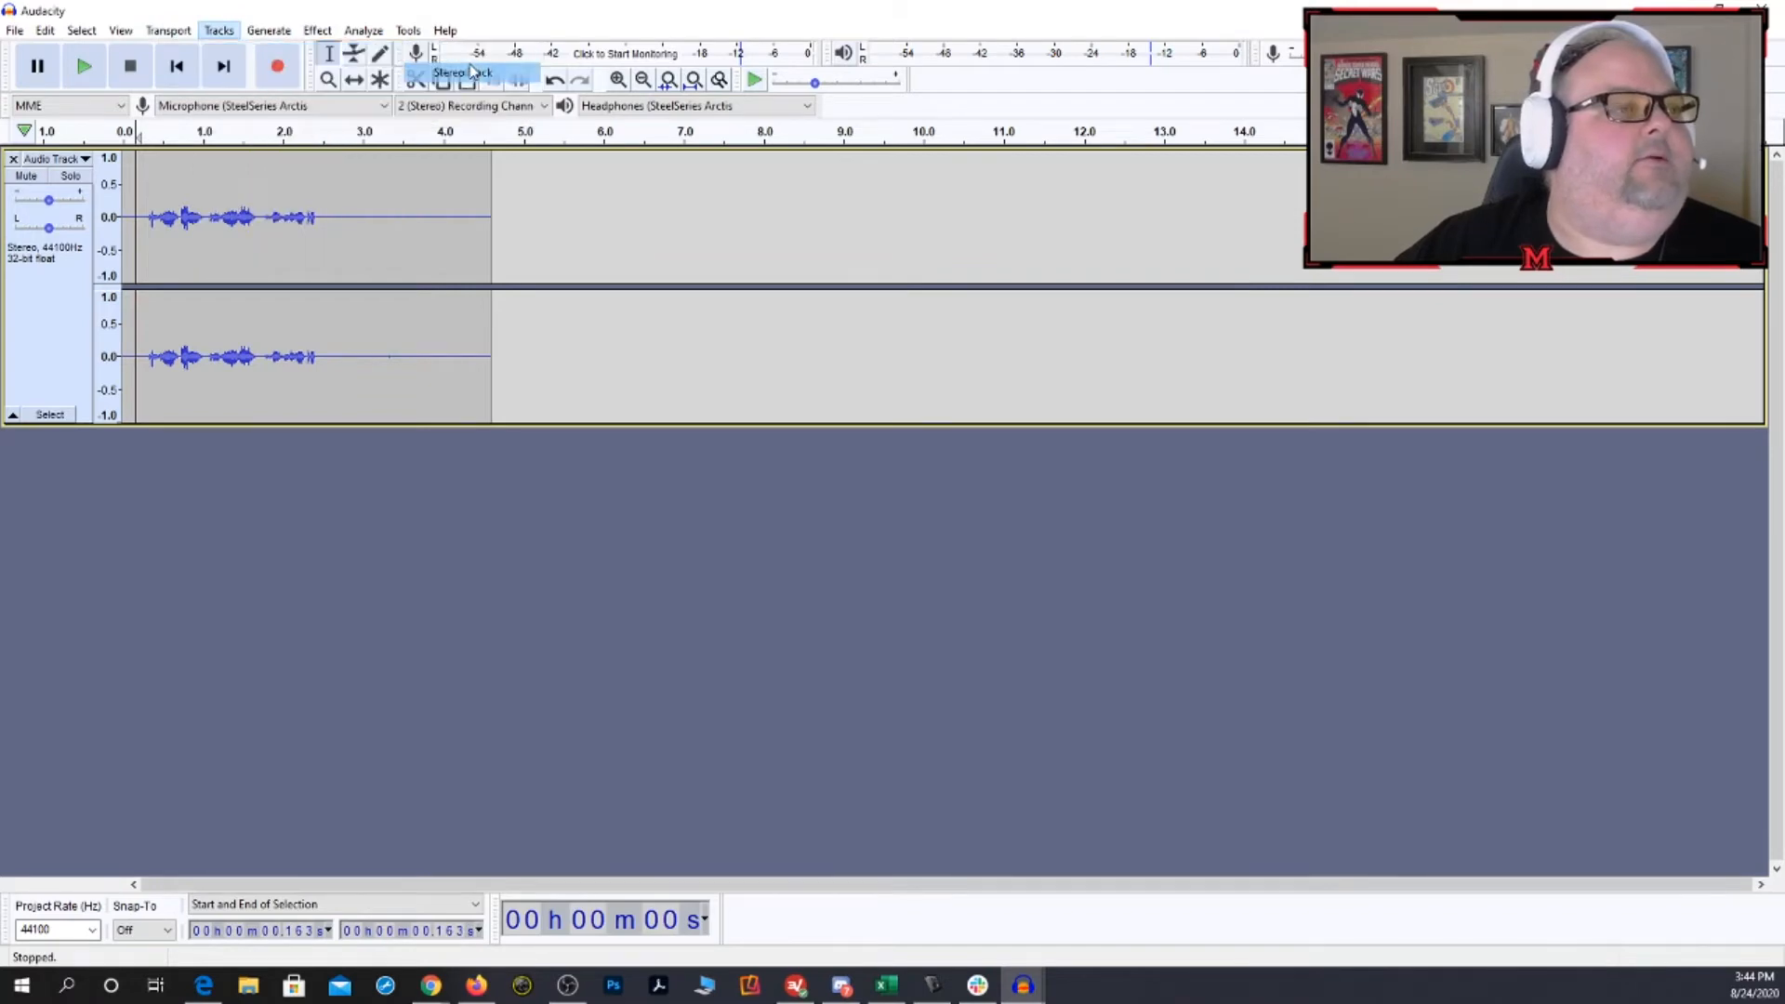
pyautogui.click(463, 72)
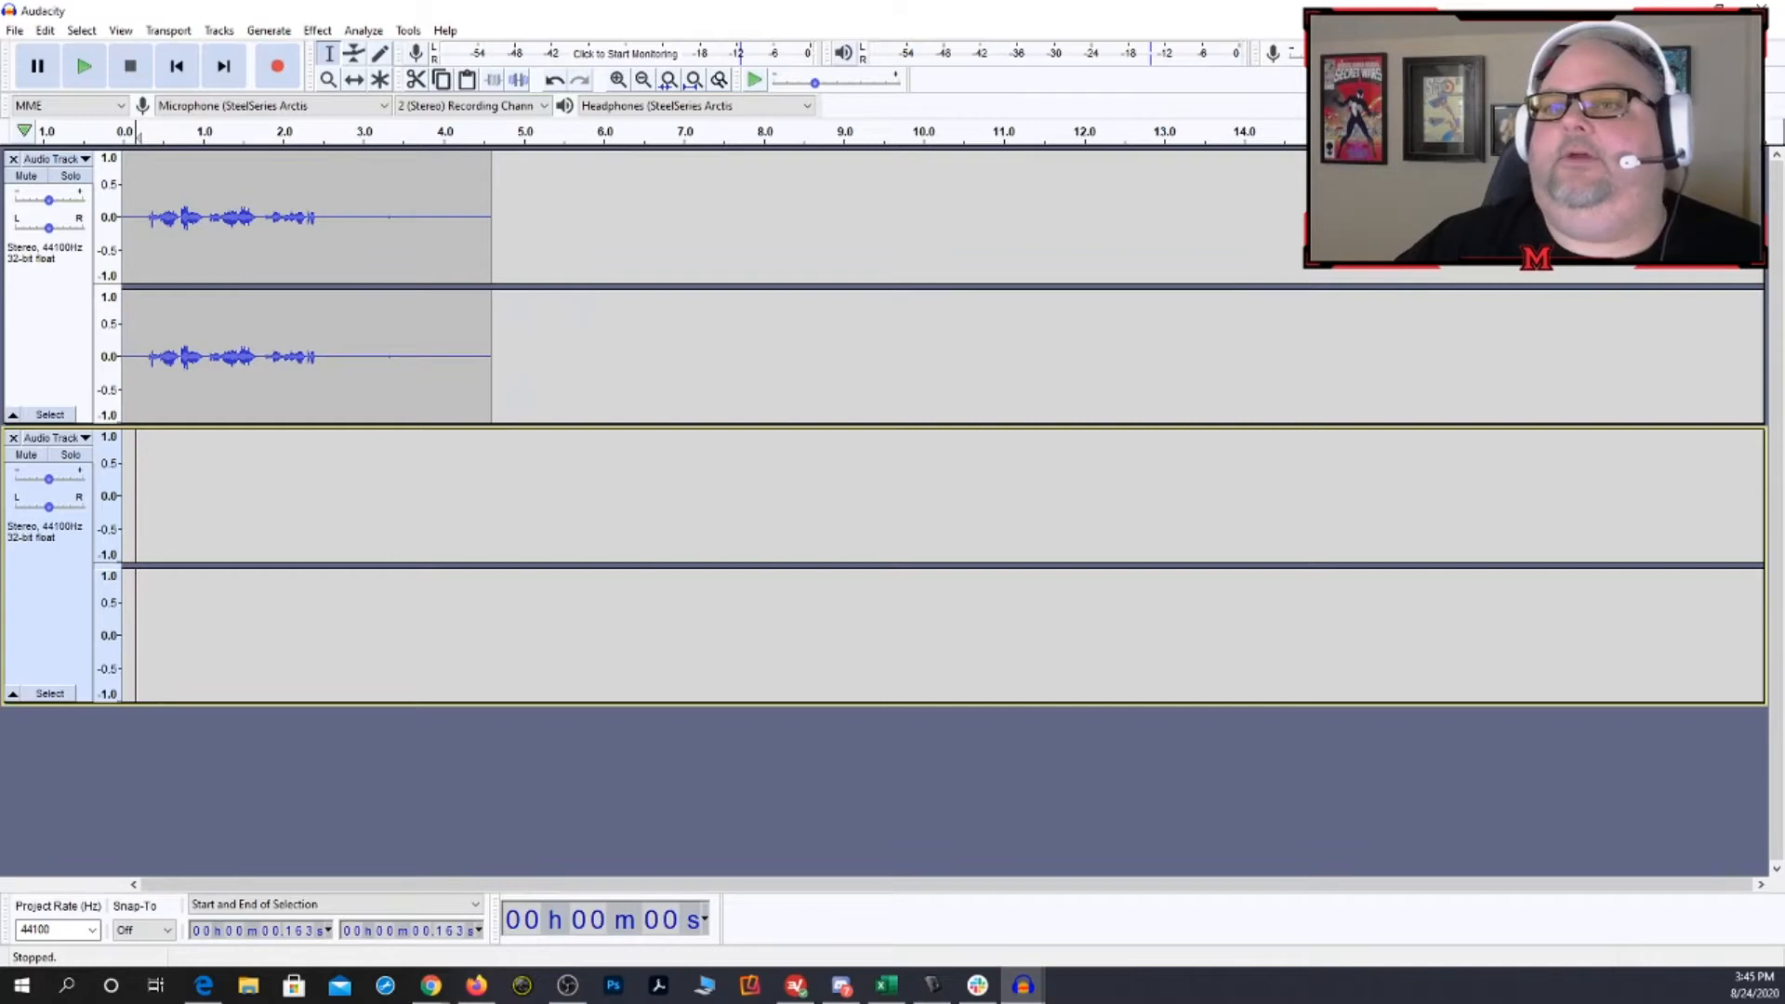
# - Switch to the K.K. Metal (ACNH) project and copy the music section from about 23 s to 44 s
pyautogui.hotkey('alt', 'Tab')
pyautogui.moveTo(1200, 226); pyautogui.dragTo(959, 216)
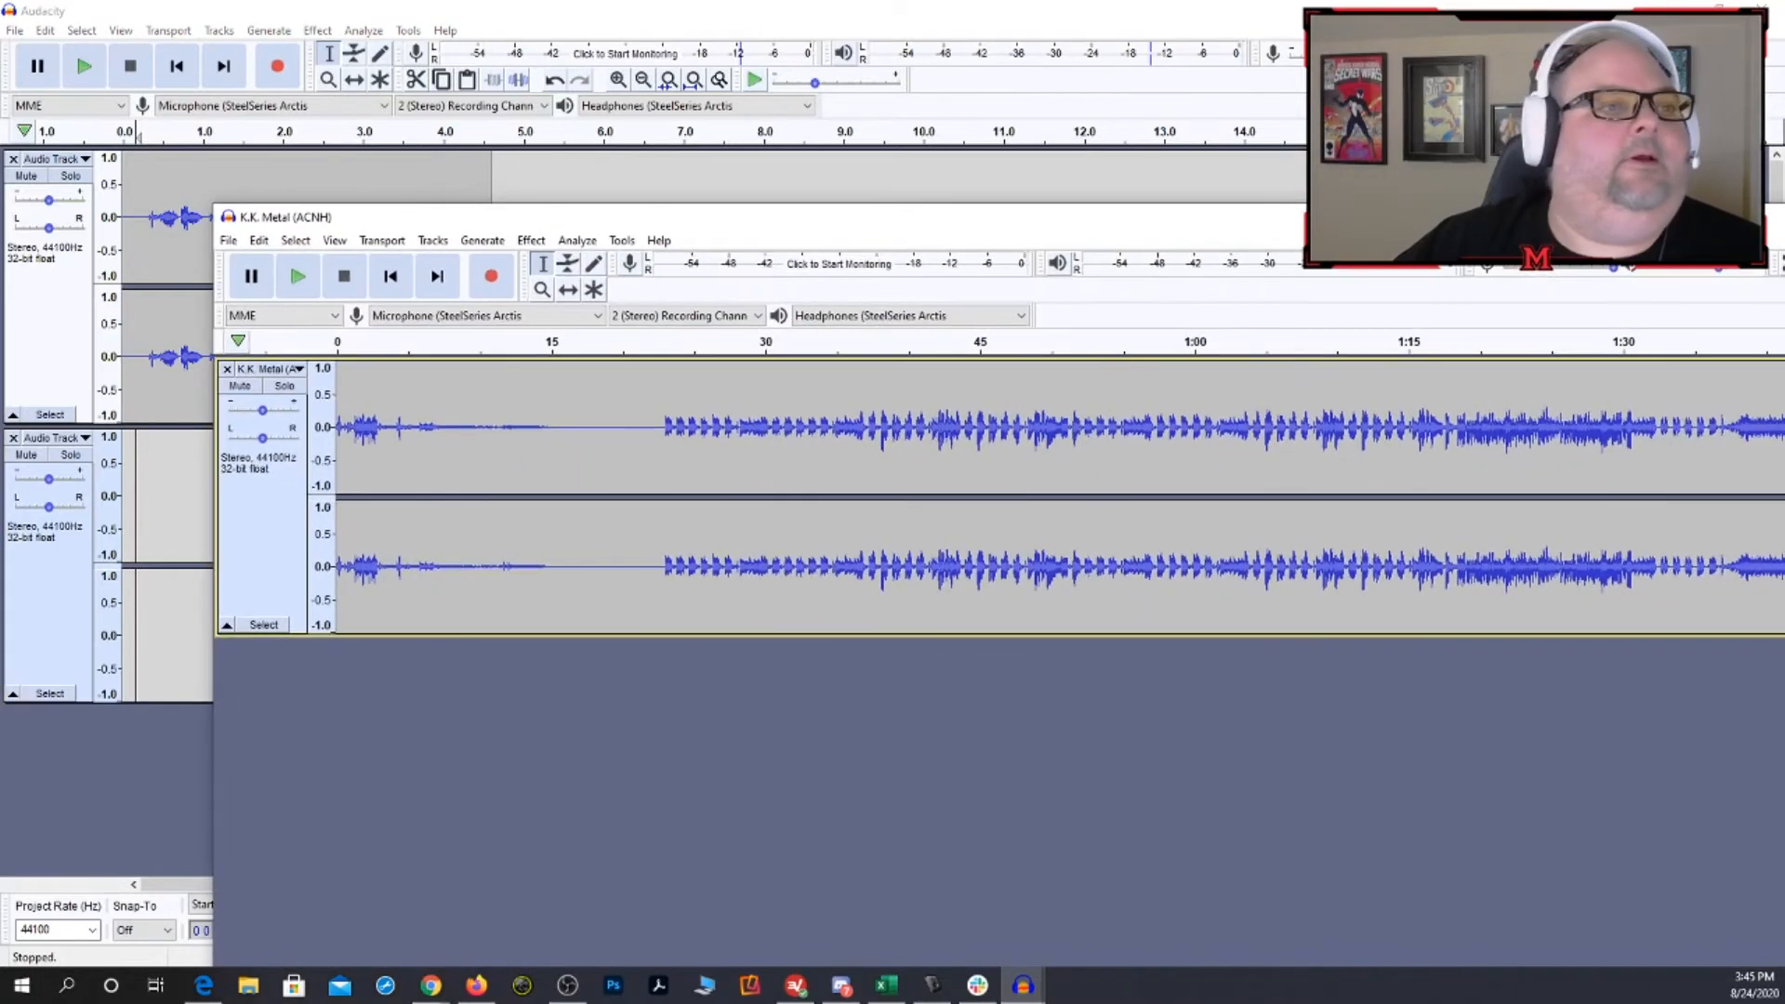
pyautogui.moveTo(666, 433); pyautogui.dragTo(965, 483)
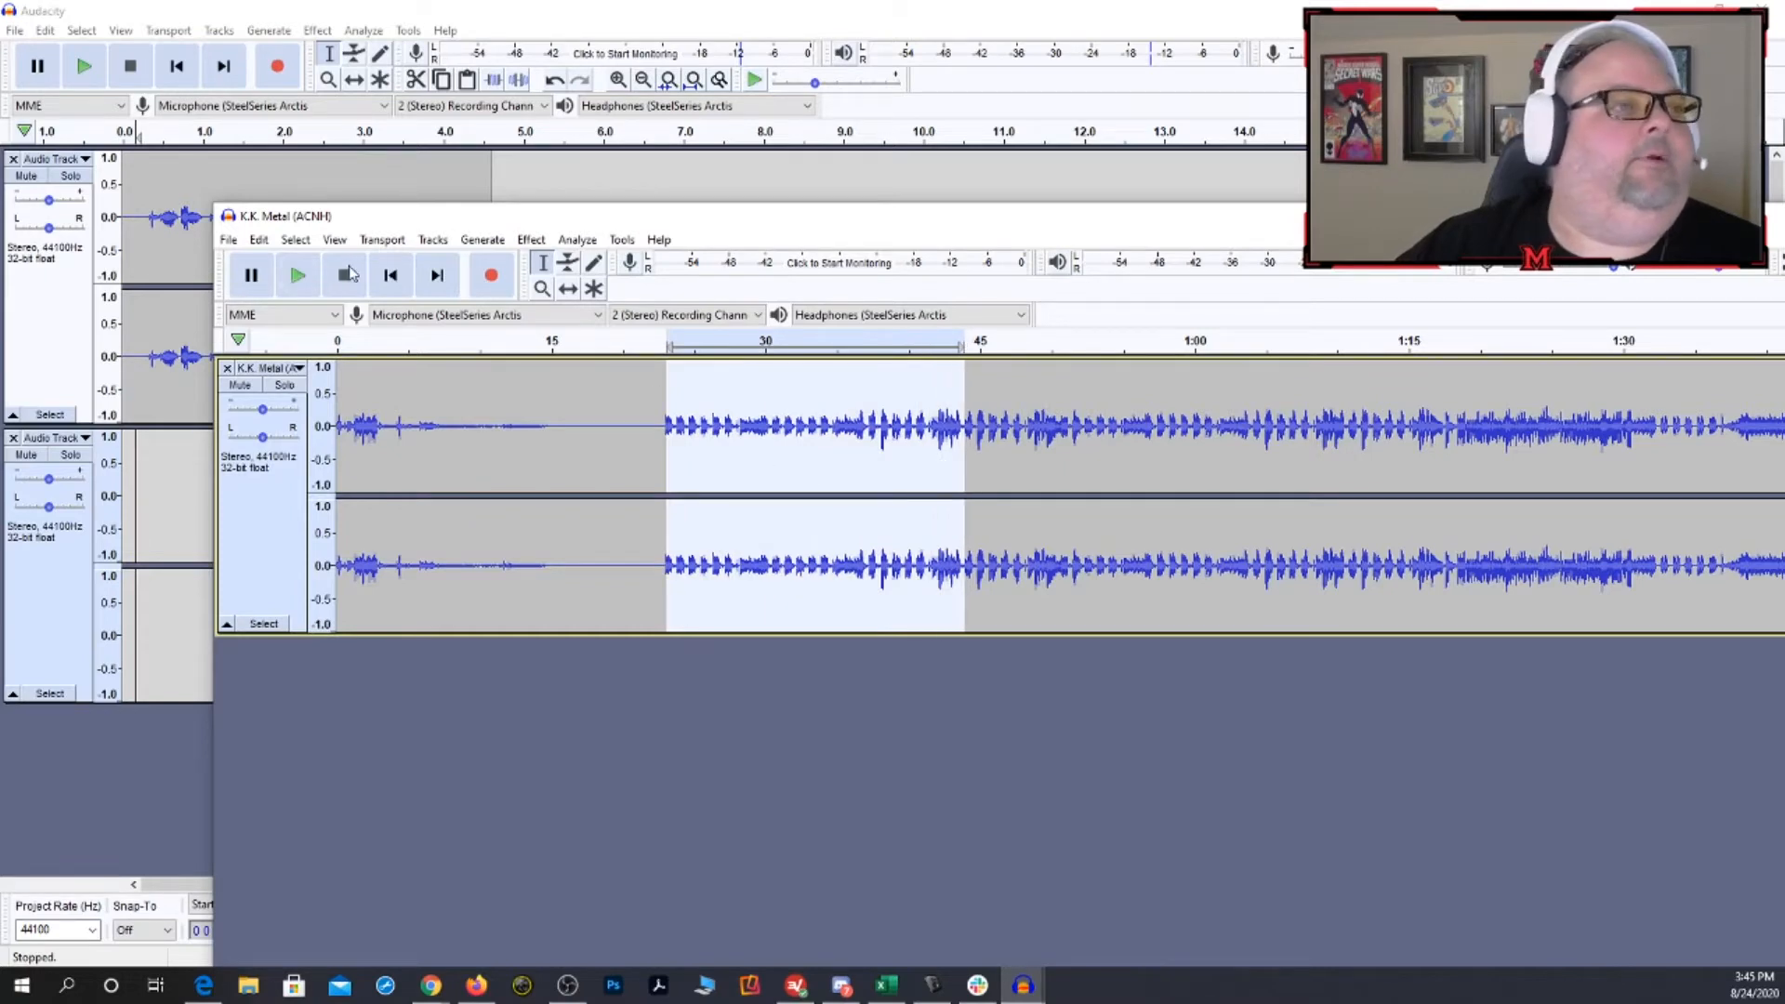
pyautogui.click(261, 239)
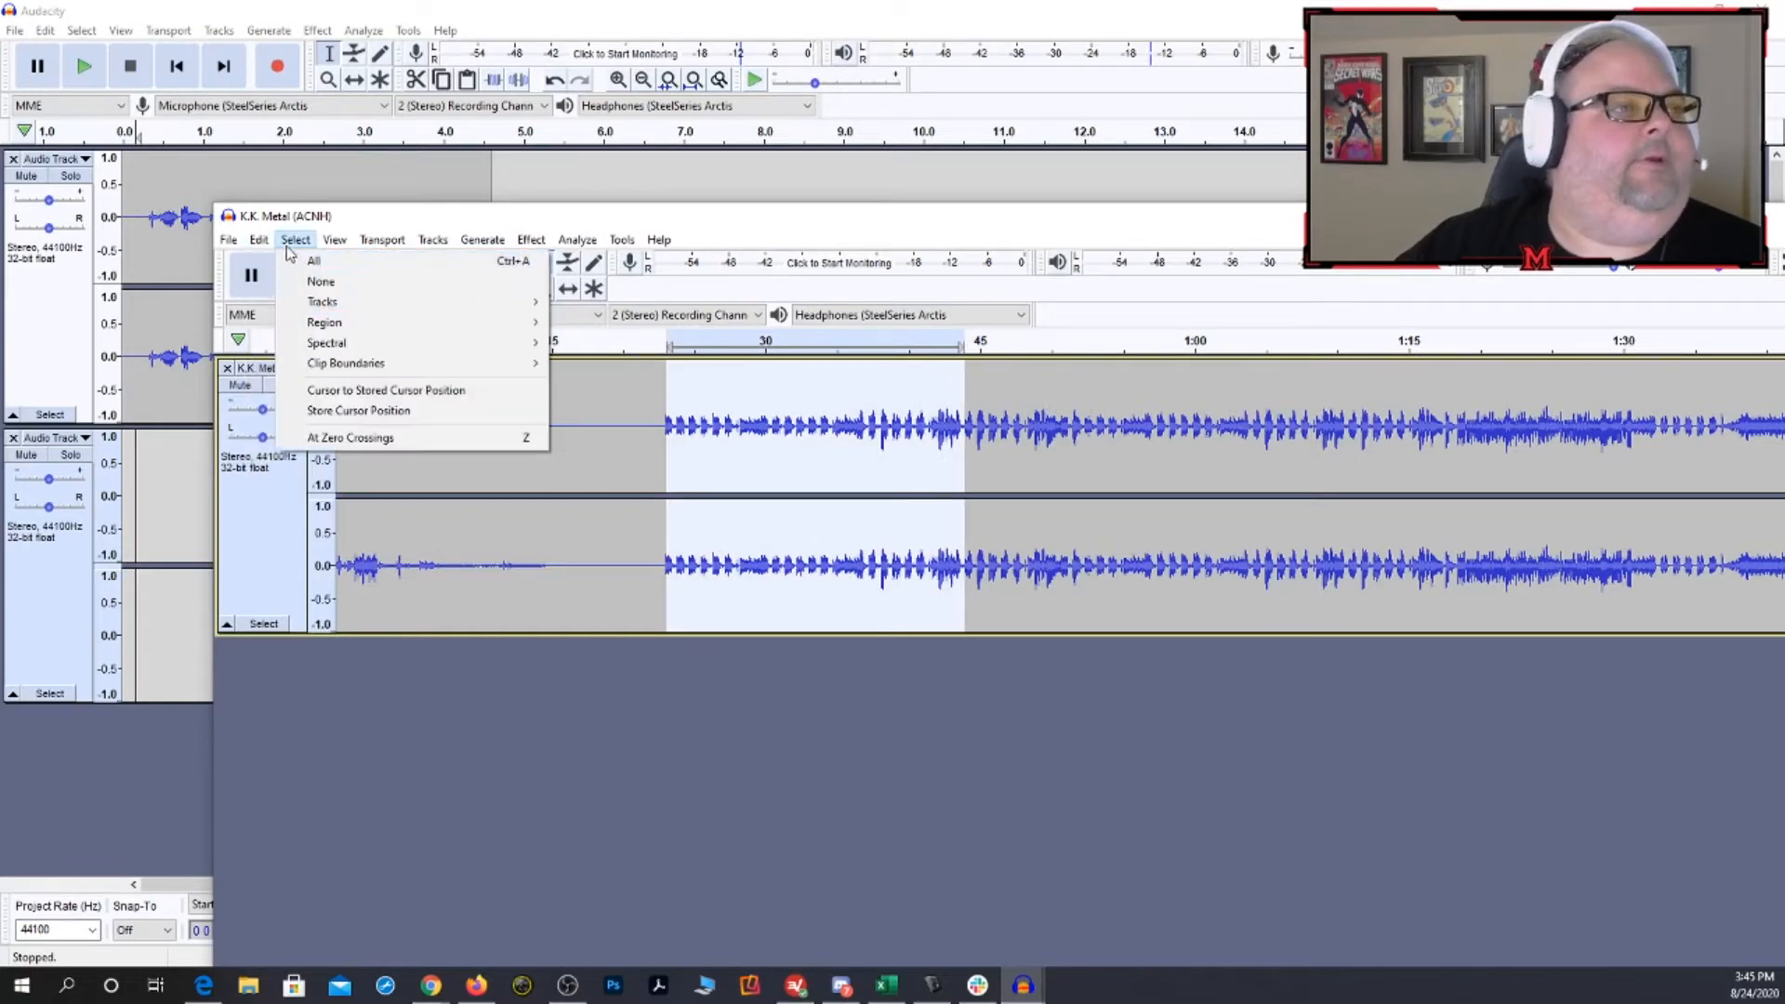
pyautogui.click(299, 351)
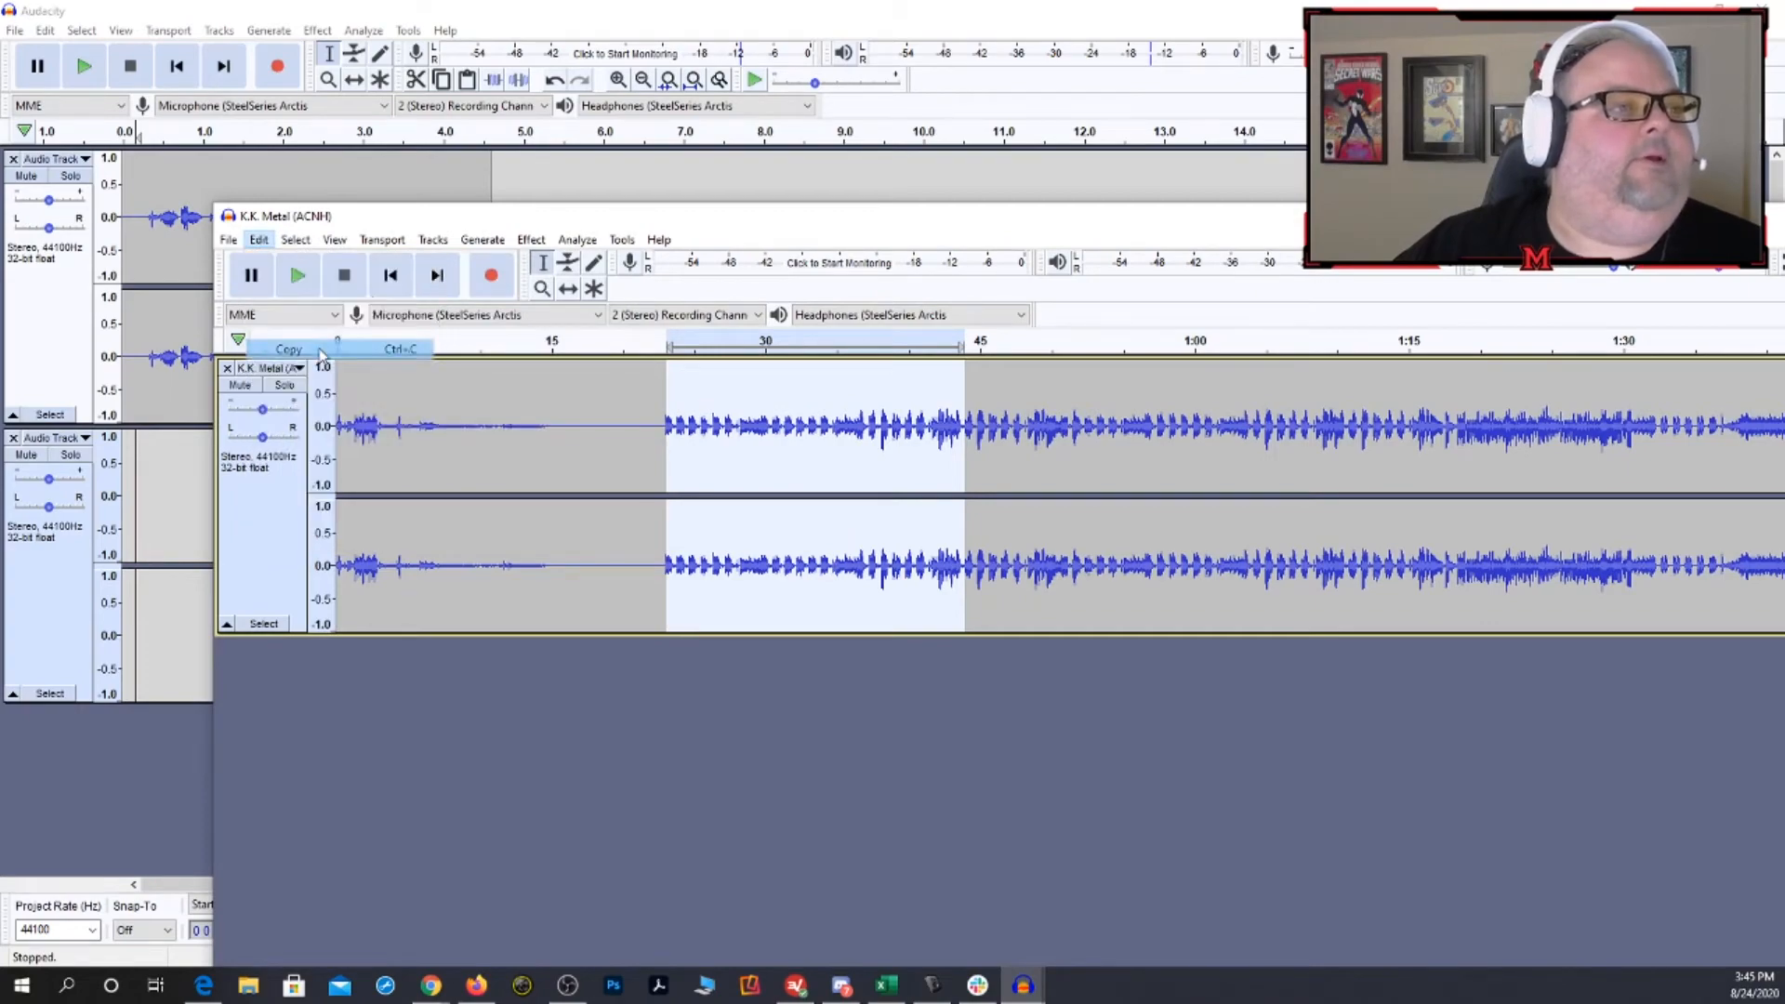
# - Minimize the music project's window and paste the copied music into the empty stereo track at about 0.1 s
pyautogui.moveTo(1674, 224); pyautogui.dragTo(314, 292)
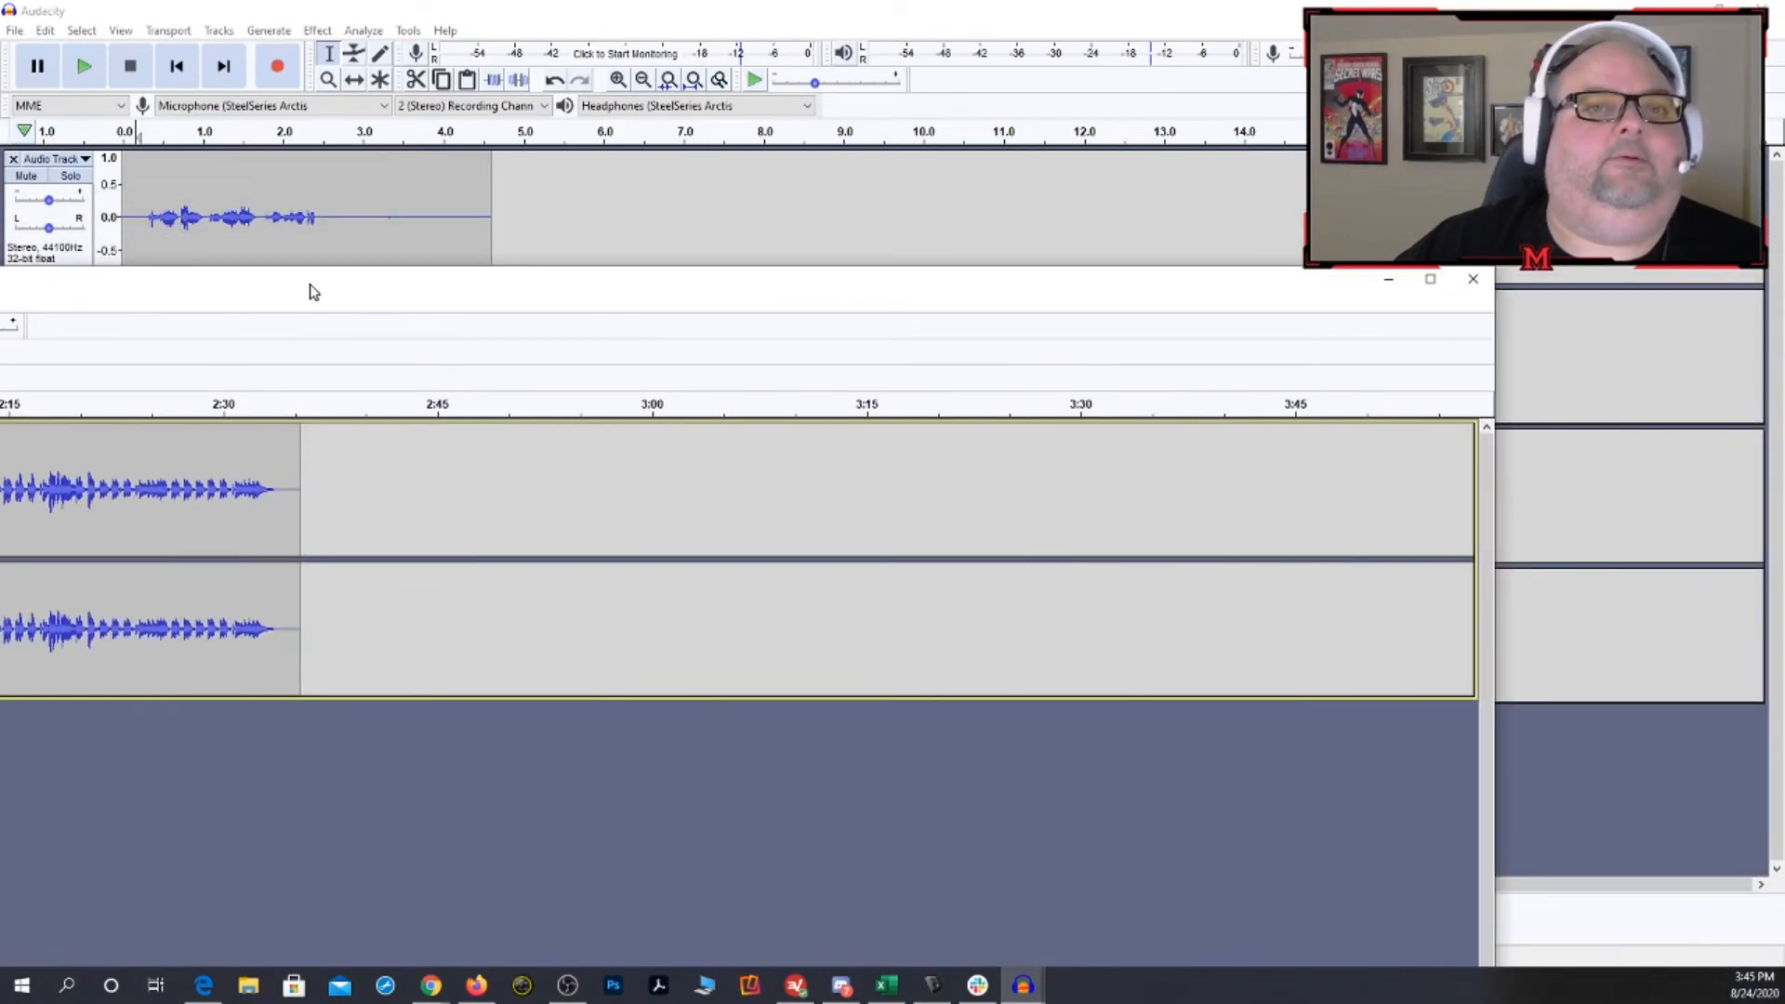
pyautogui.click(1385, 282)
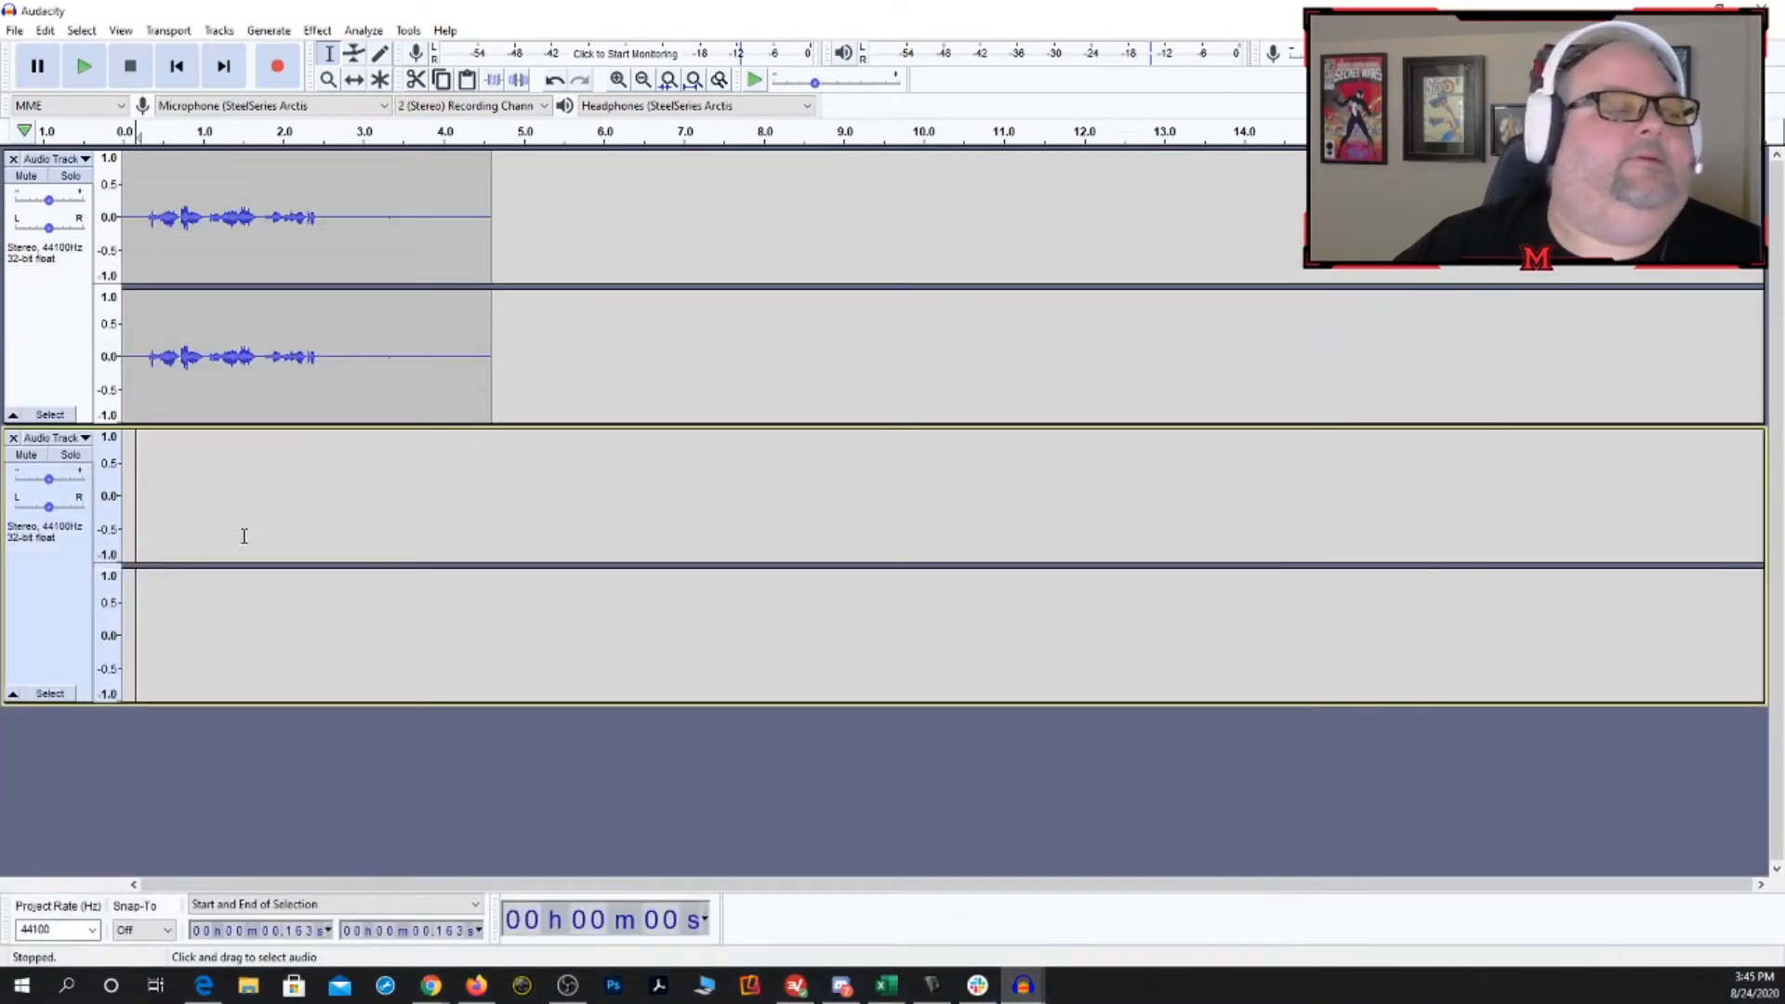
pyautogui.click(131, 485)
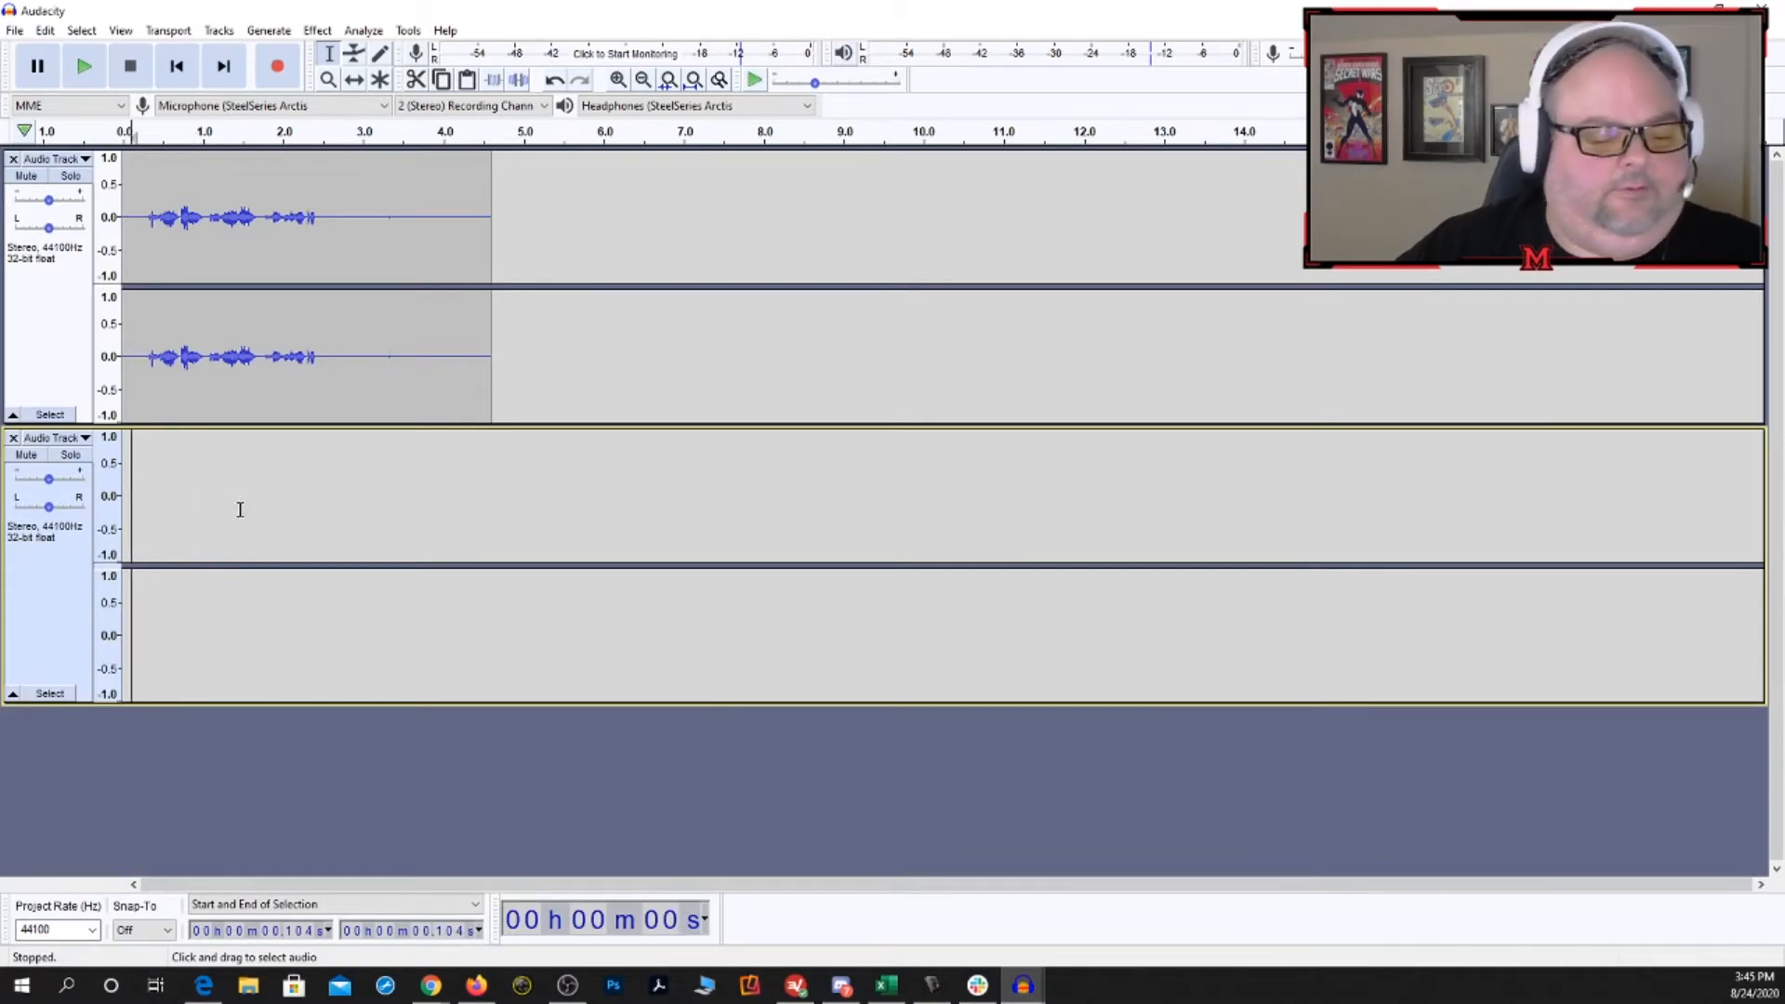
pyautogui.hotkey('ctrl', 'v')
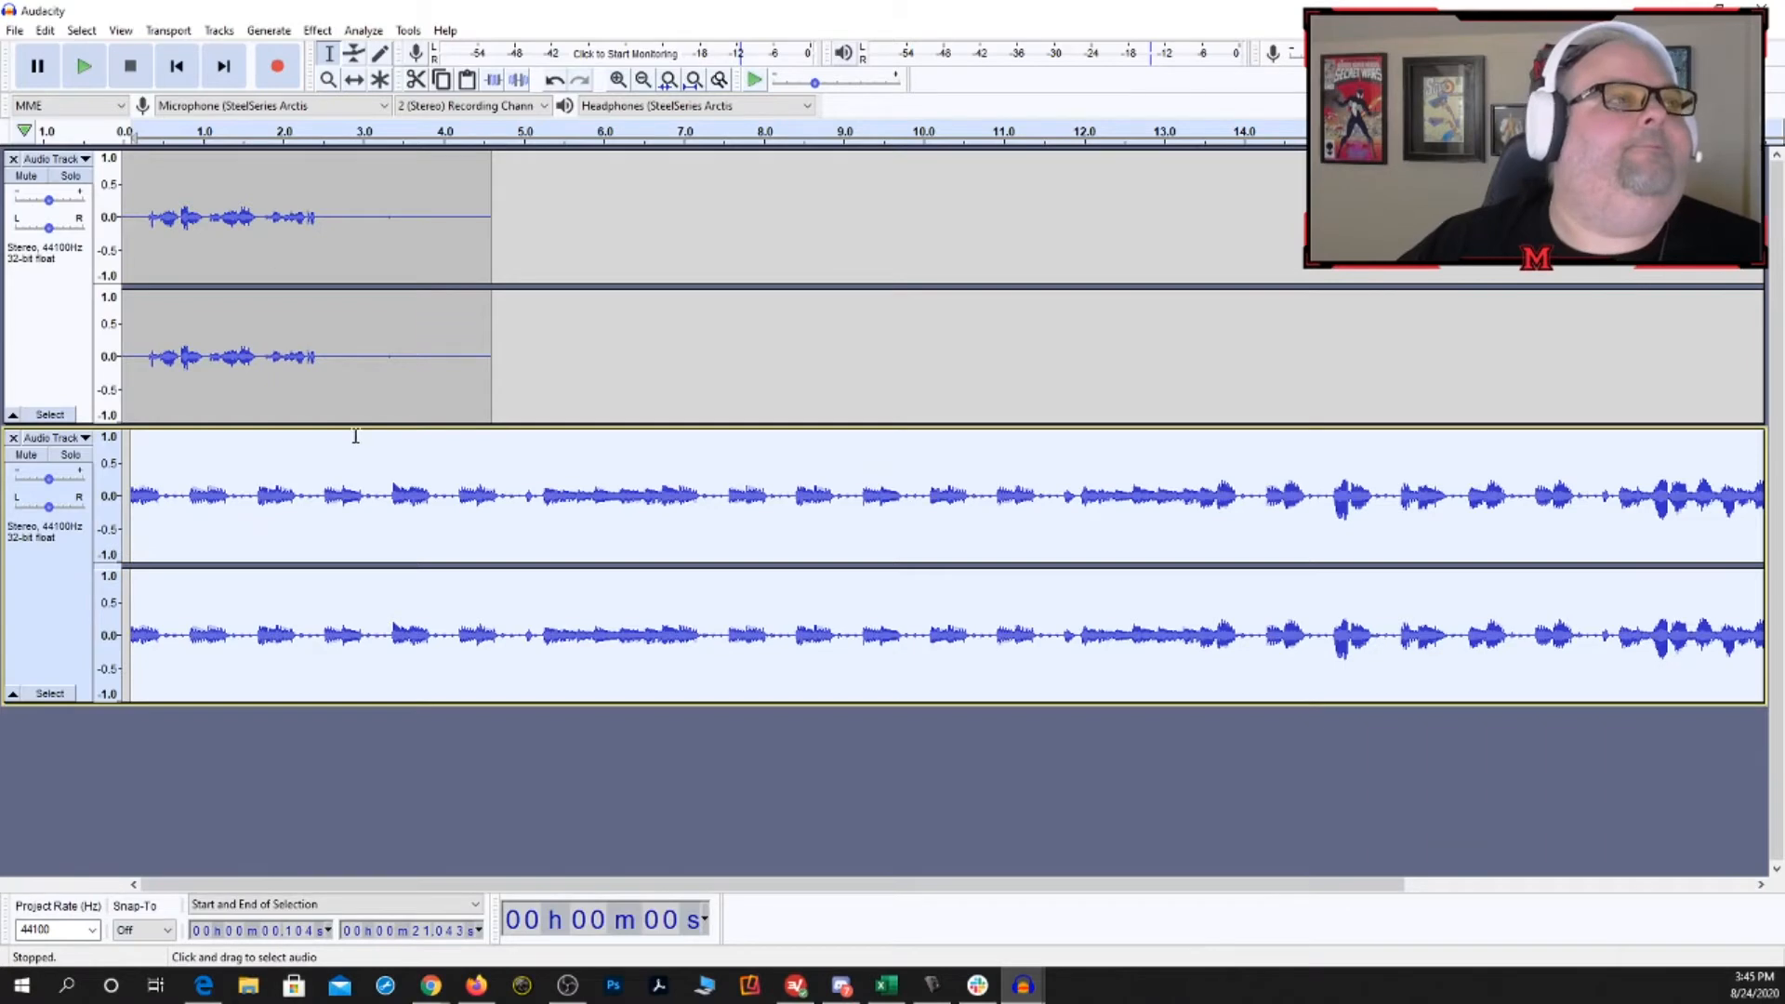
# - Lower the music track's gain to about -22 dB and play both tracks from about 0.19 s
pyautogui.click(139, 182)
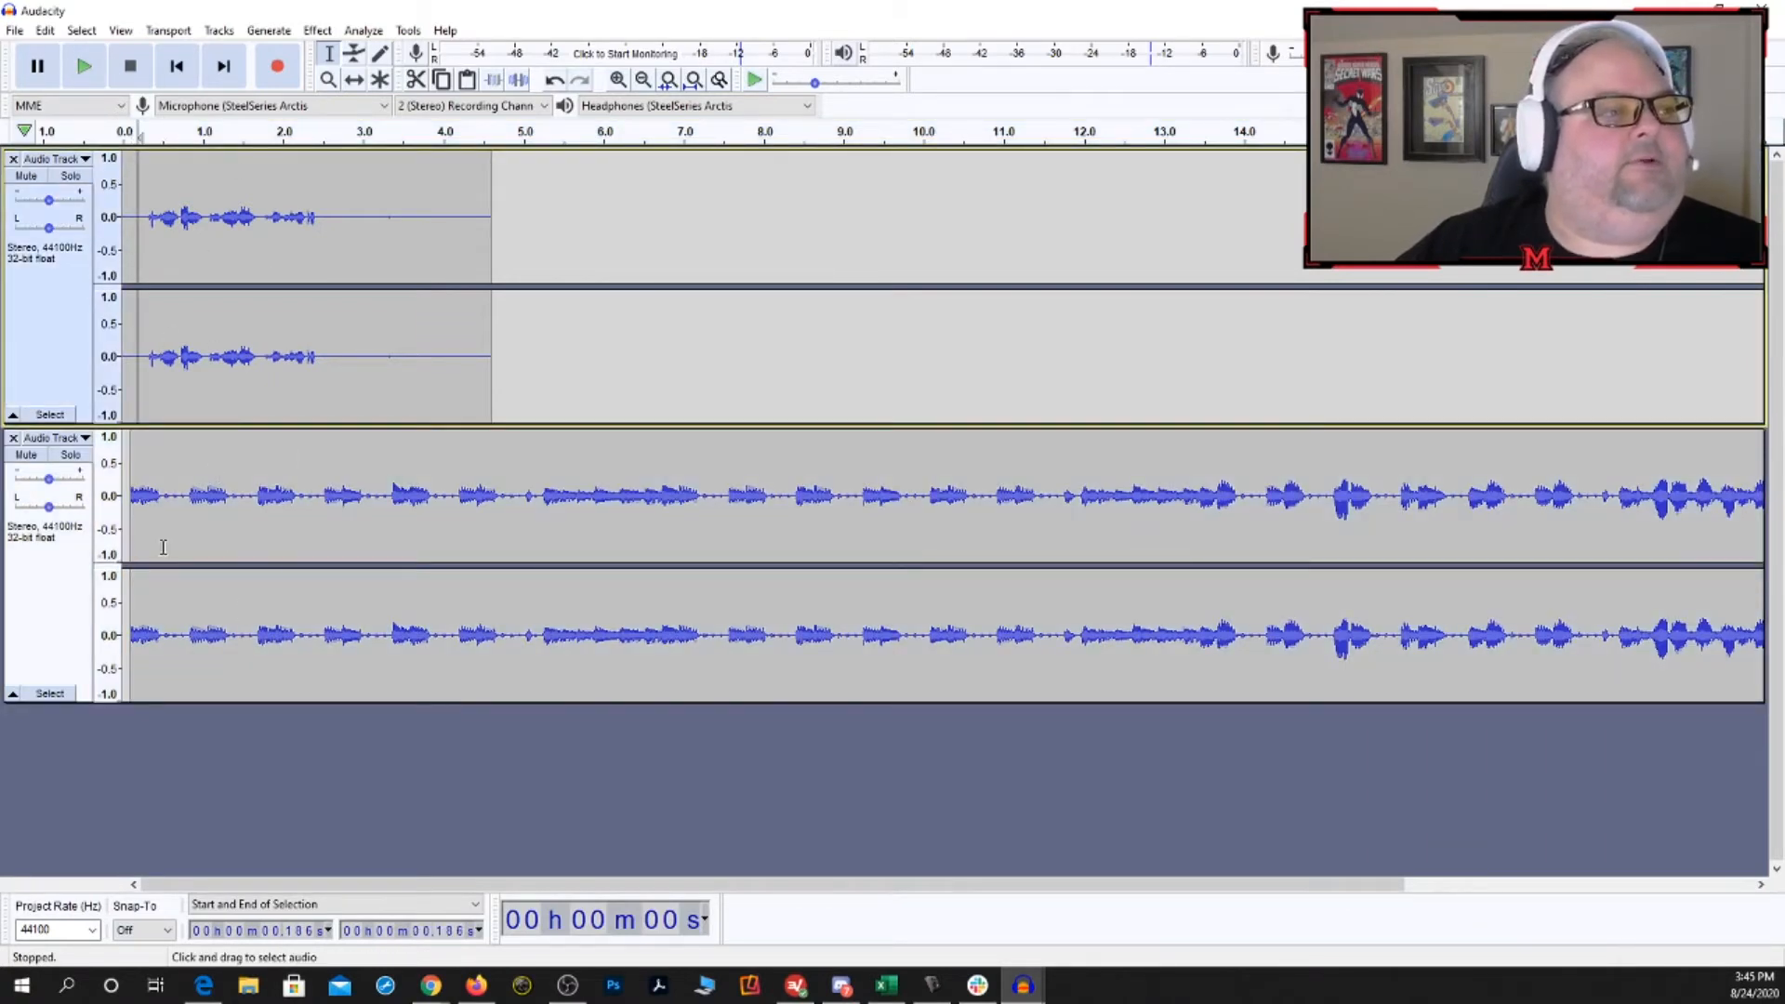
pyautogui.moveTo(51, 487); pyautogui.dragTo(28, 490)
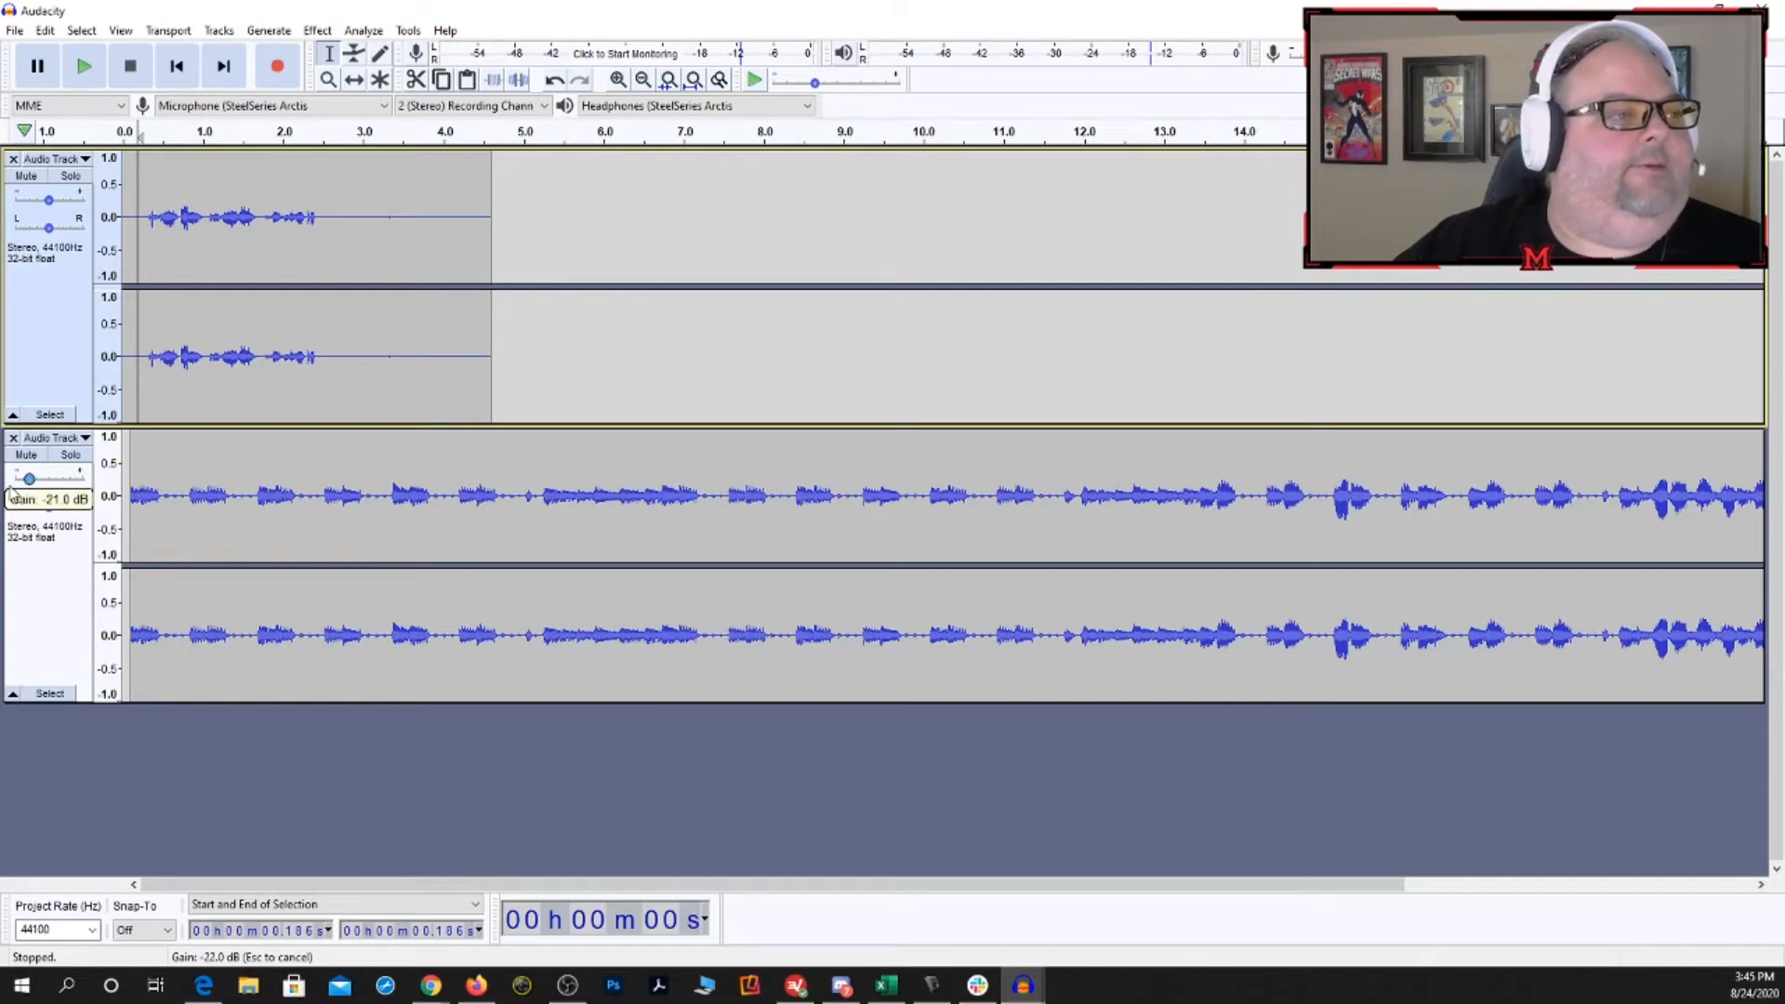
pyautogui.moveTo(7, 496); pyautogui.dragTo(9, 495)
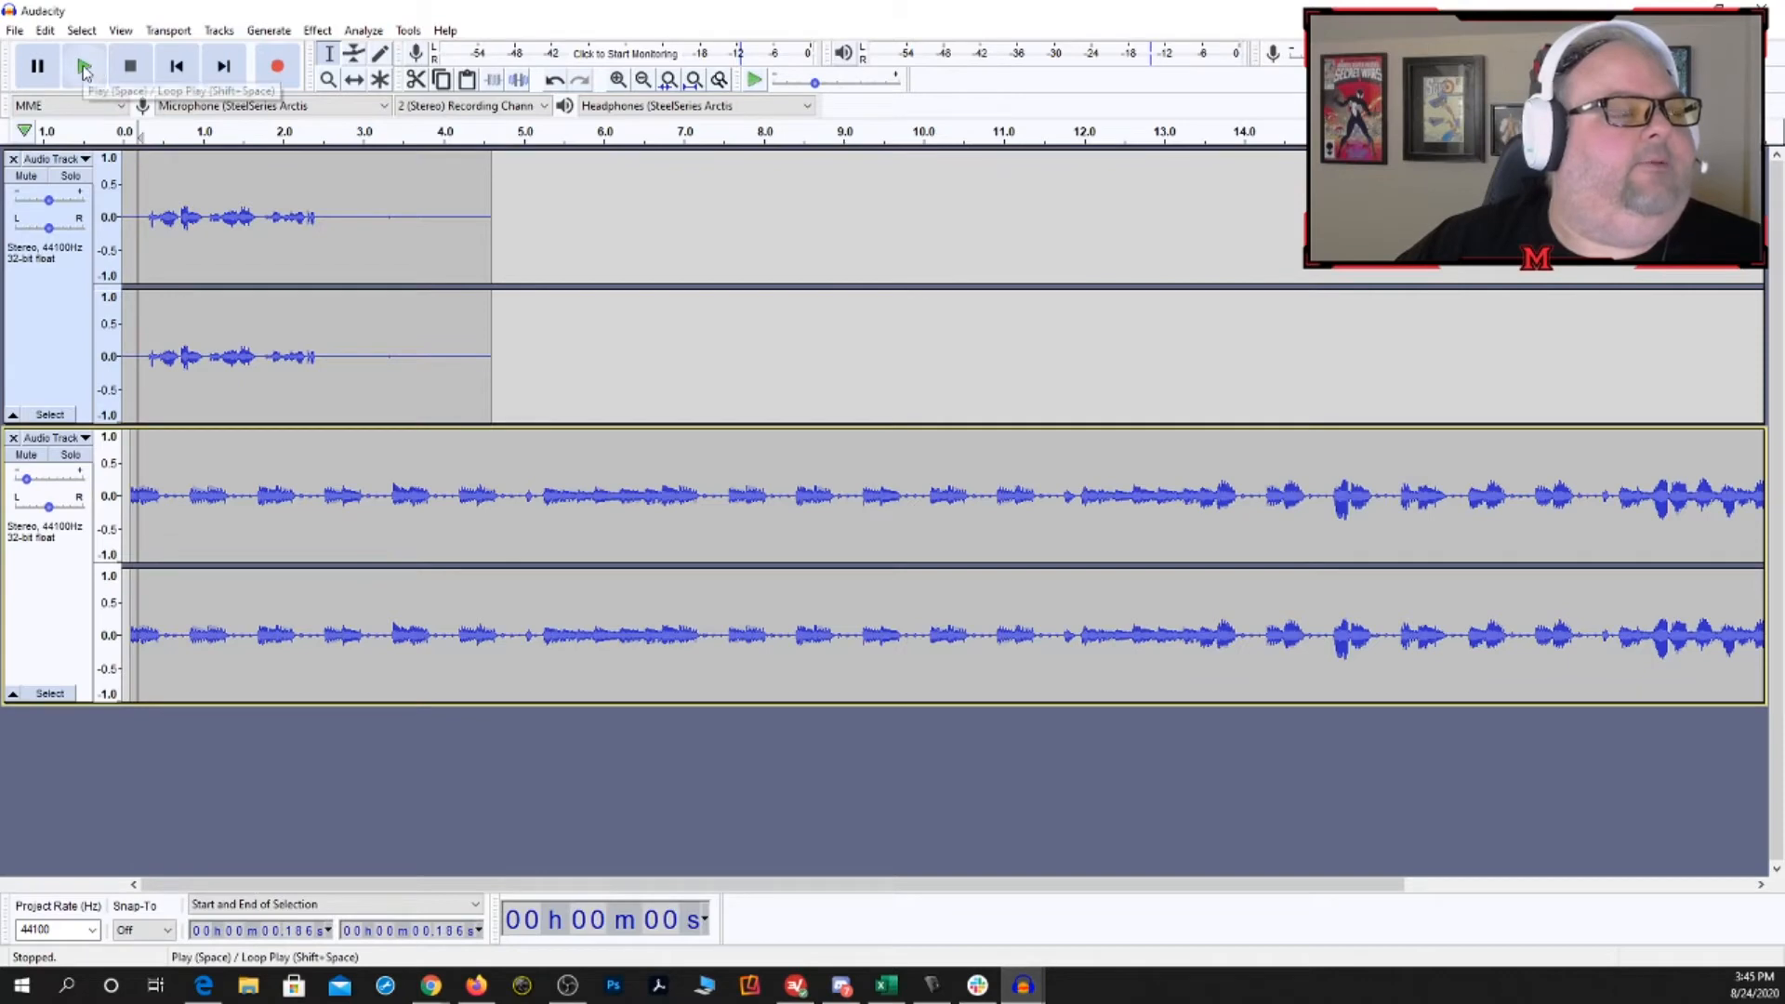
pyautogui.click(84, 70)
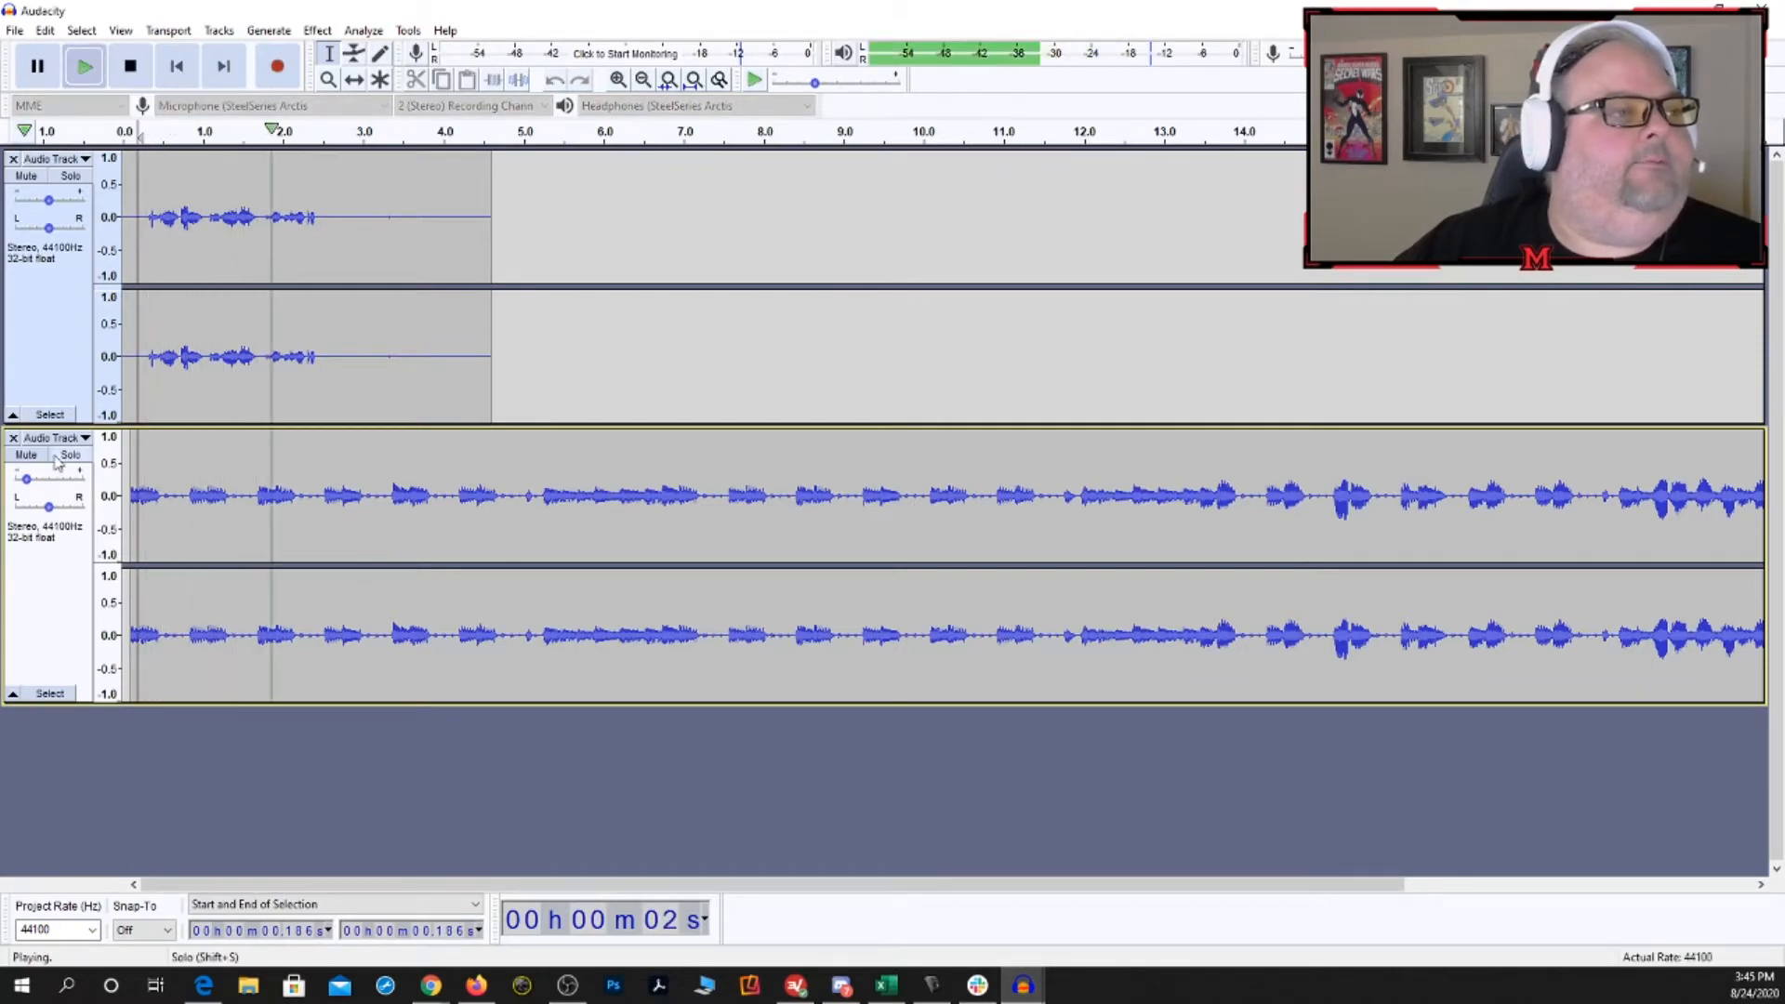
# - Raise the music track's gain moderately during playback and replay the voice and music mix from about 0.19 s
pyautogui.moveTo(28, 479); pyautogui.dragTo(46, 484)
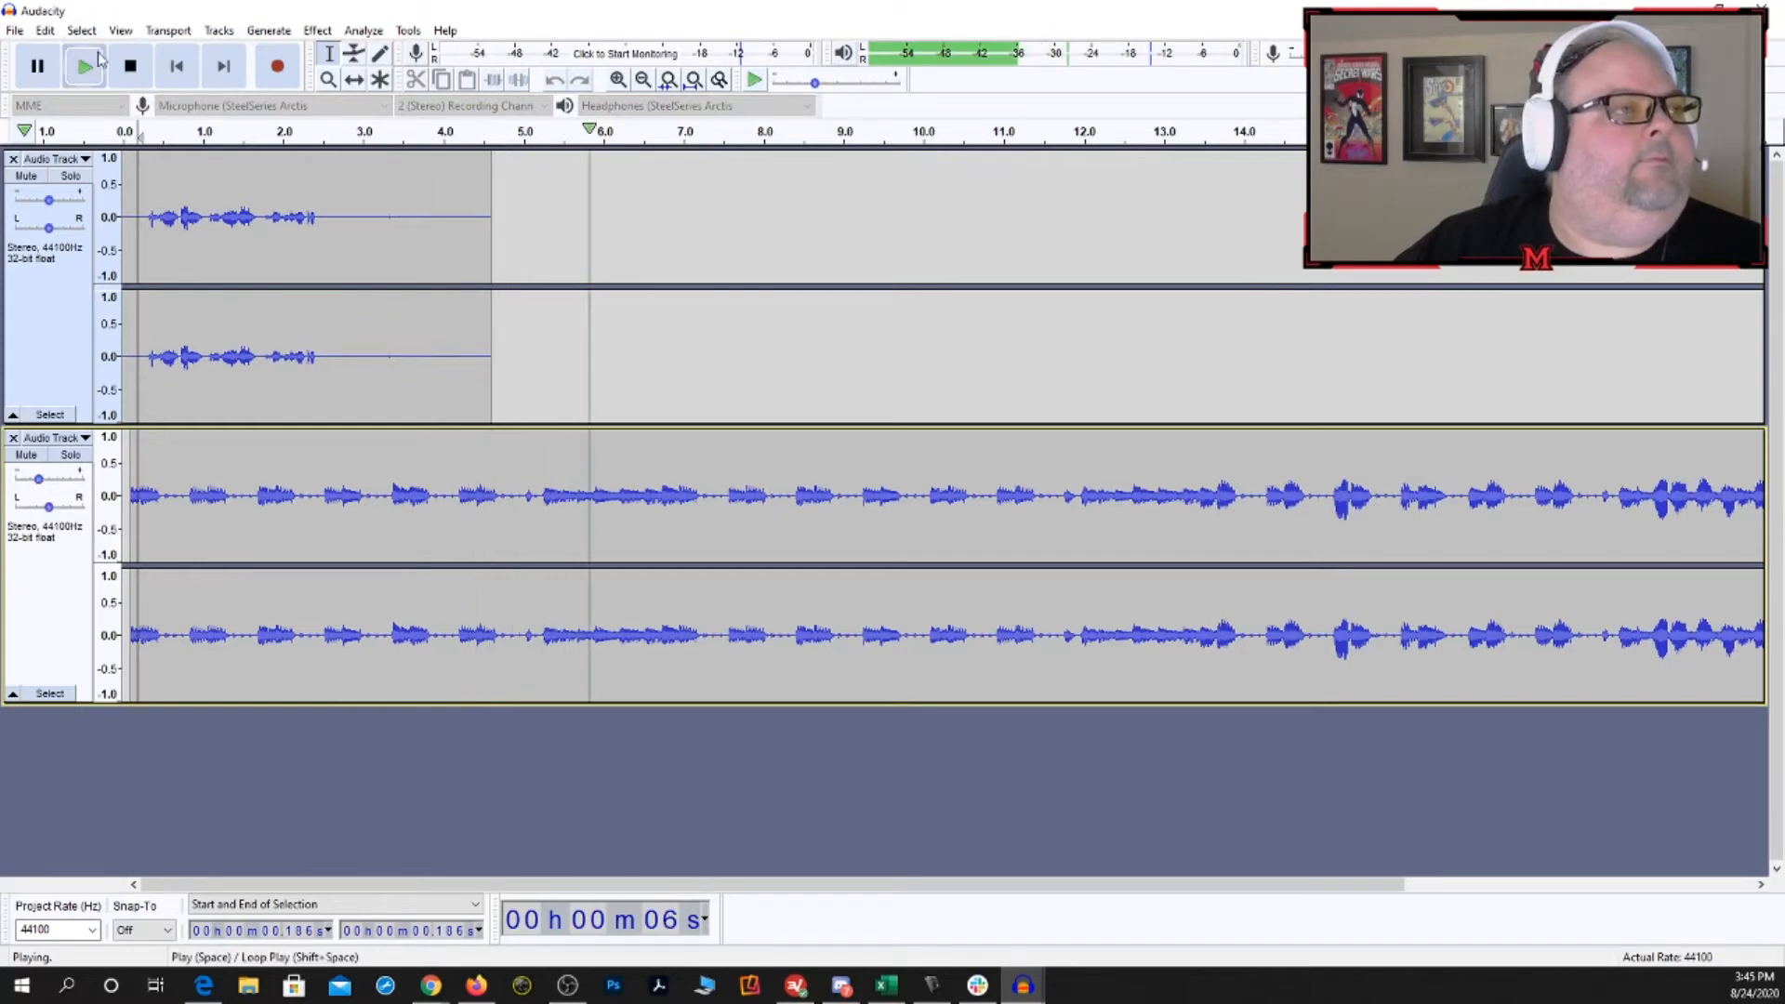
pyautogui.click(85, 66)
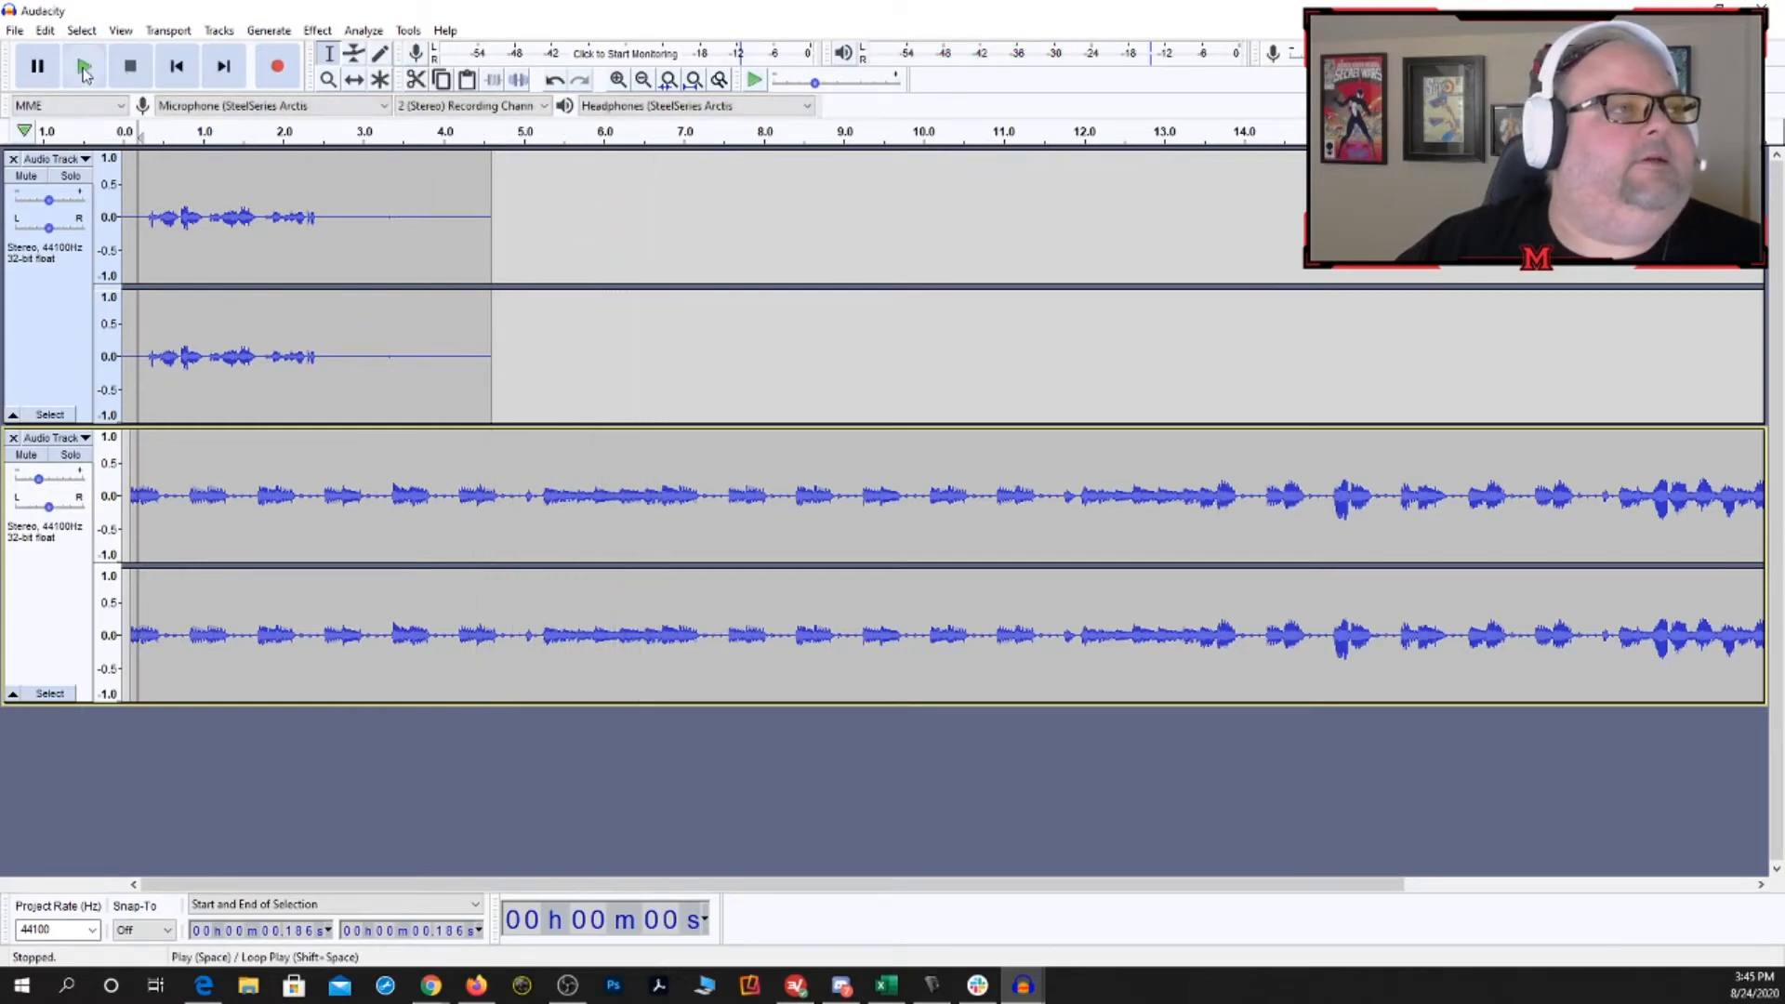
pyautogui.click(71, 75)
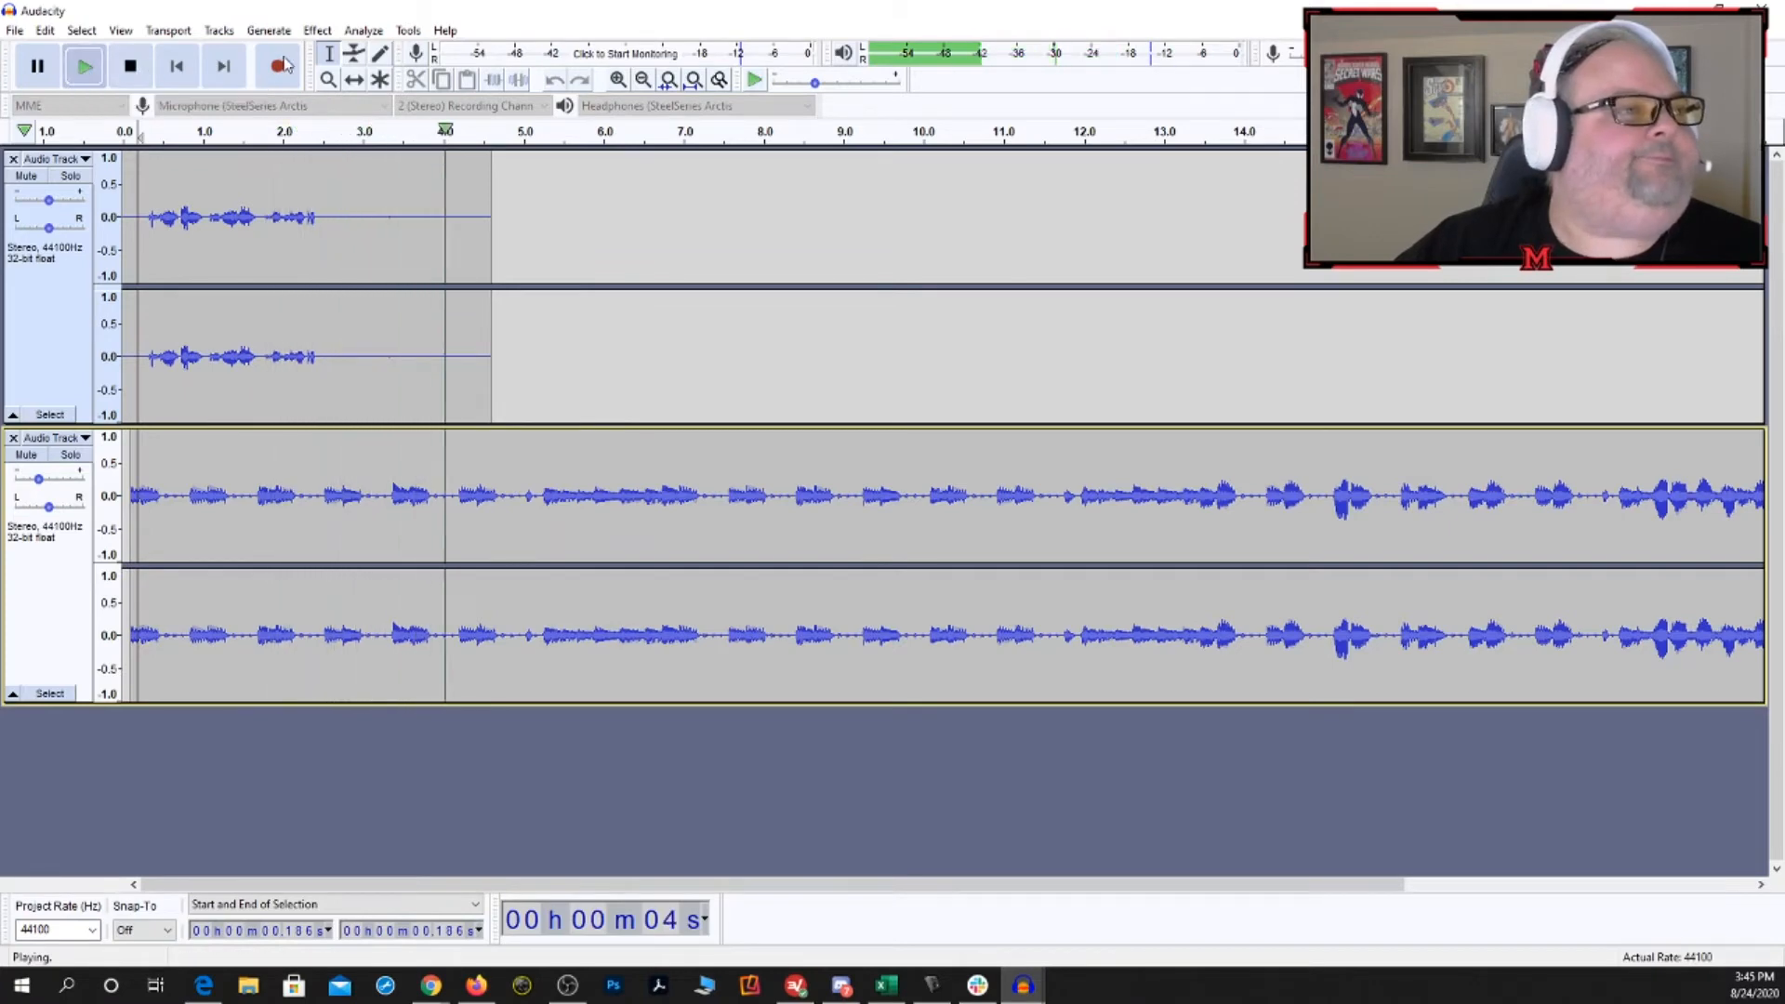
# - Stop playback, then add a third stereo track and isolate it by muting the voice and music tracks and soloing it
pyautogui.click(130, 66)
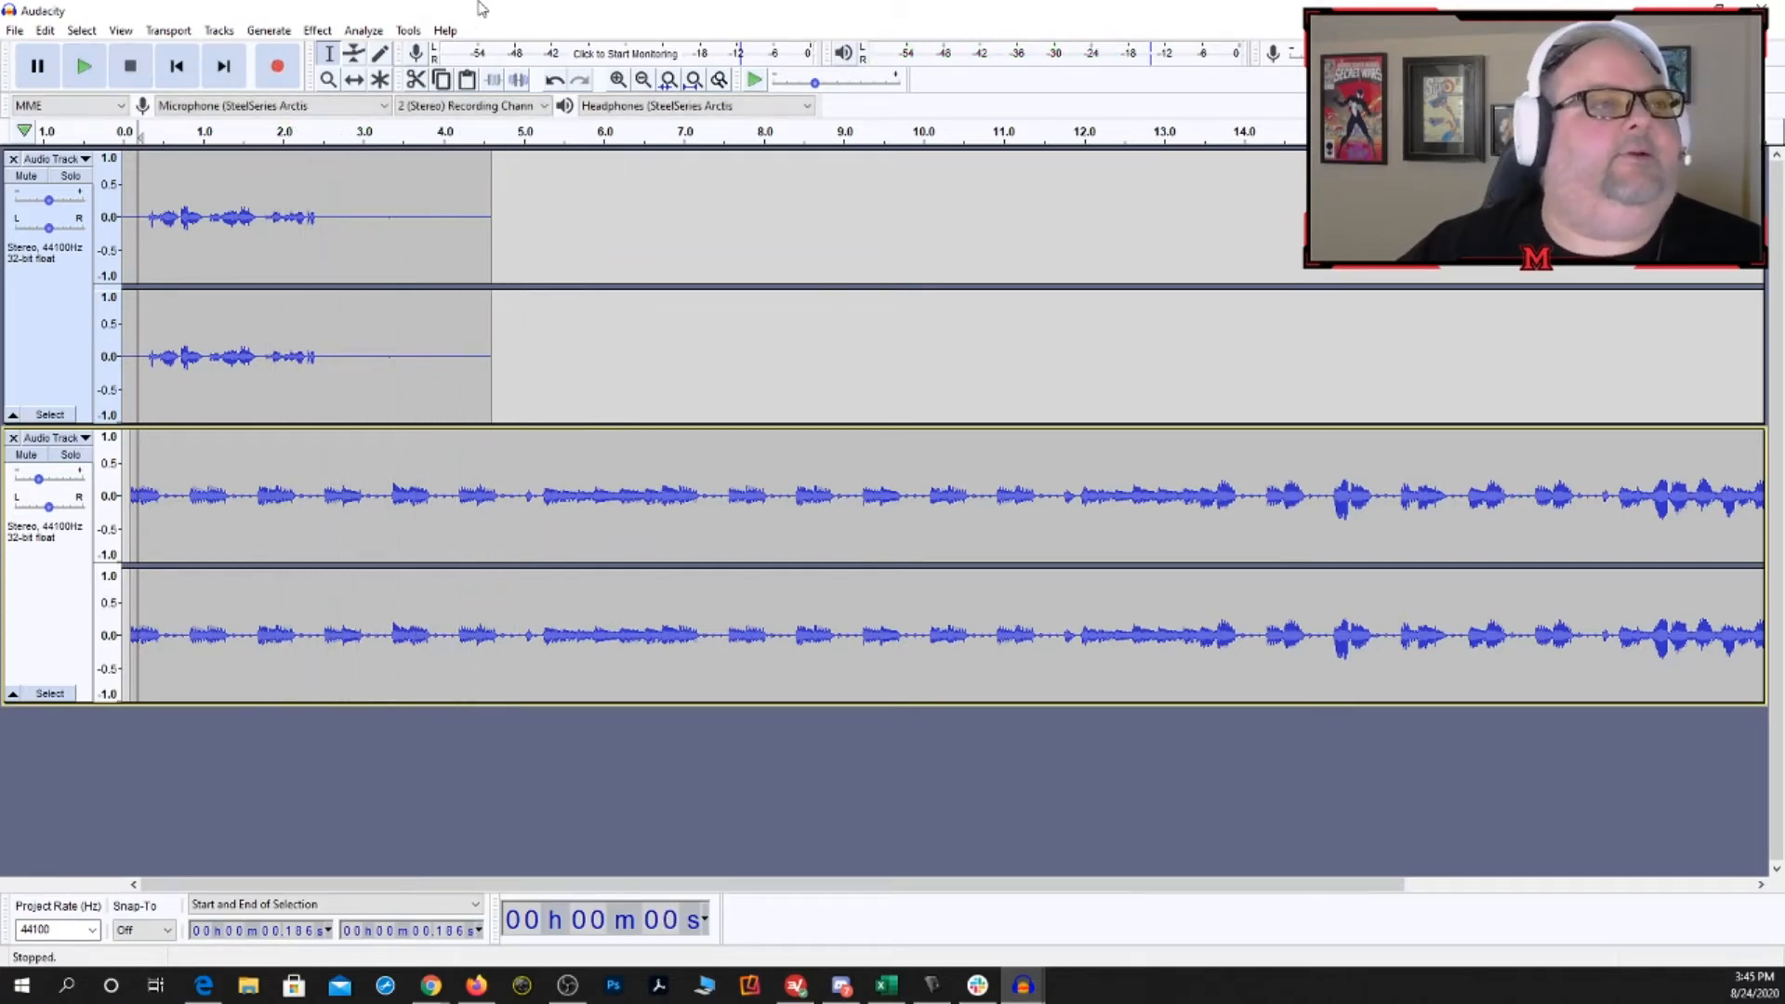
pyautogui.click(219, 31)
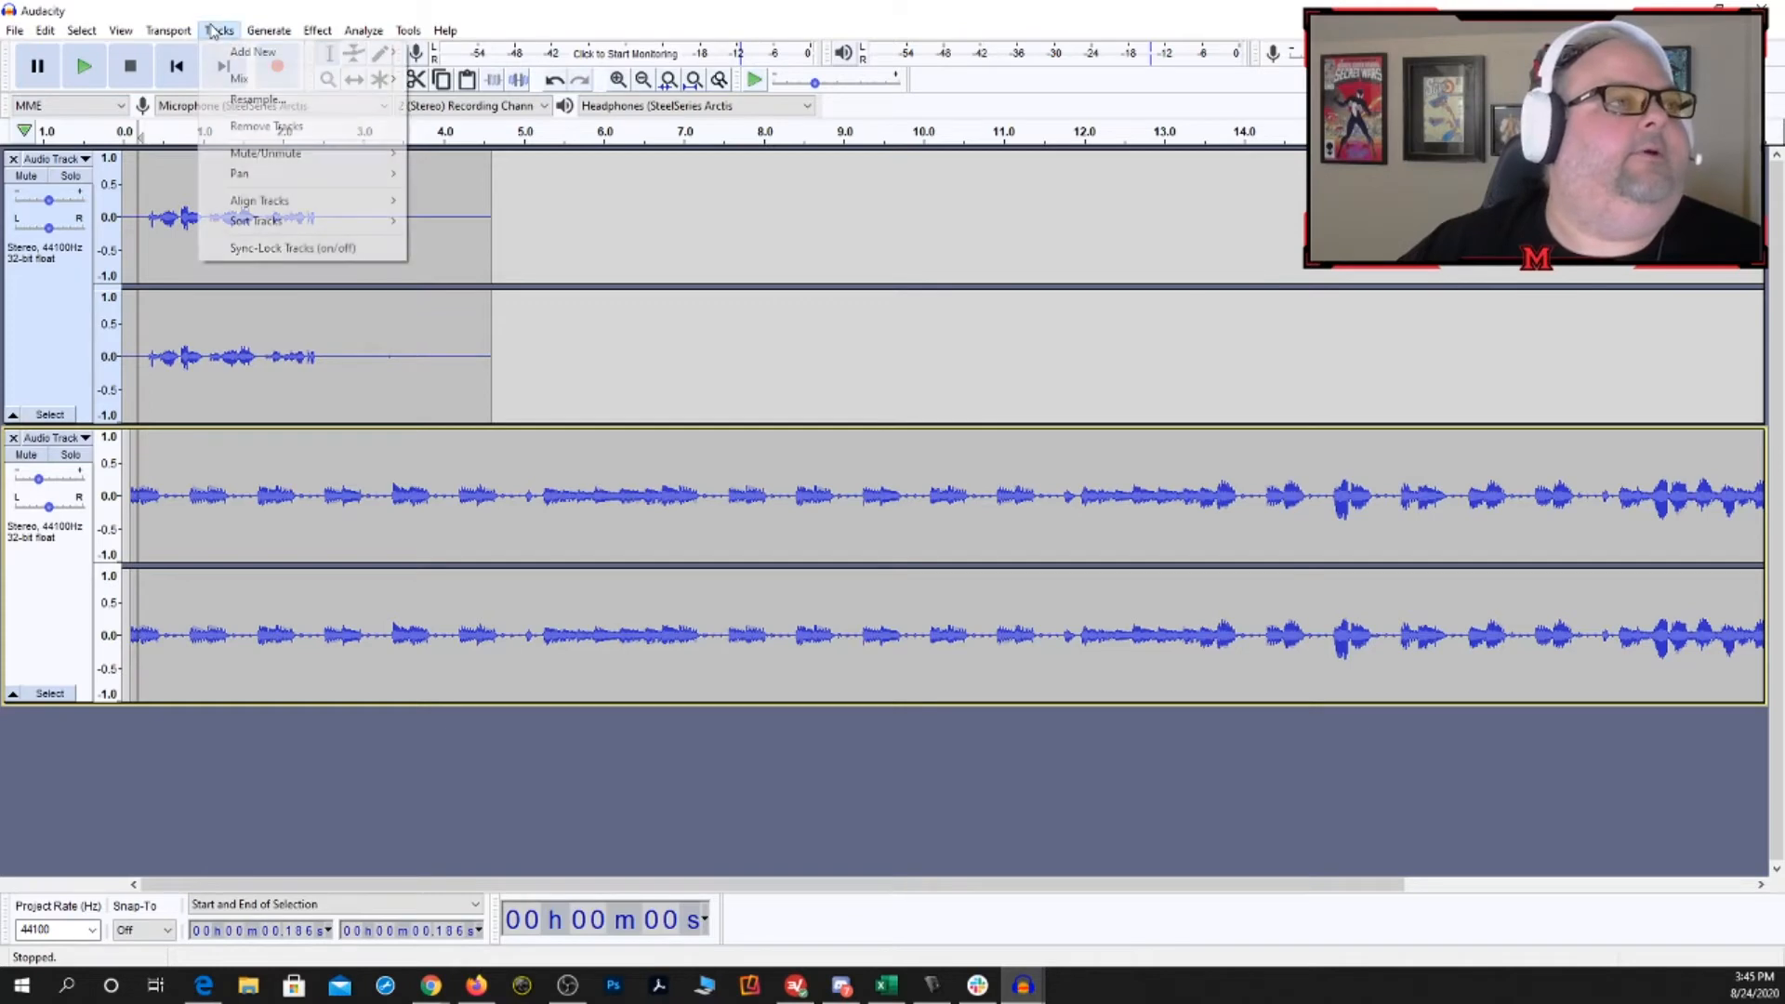
pyautogui.moveTo(237, 52)
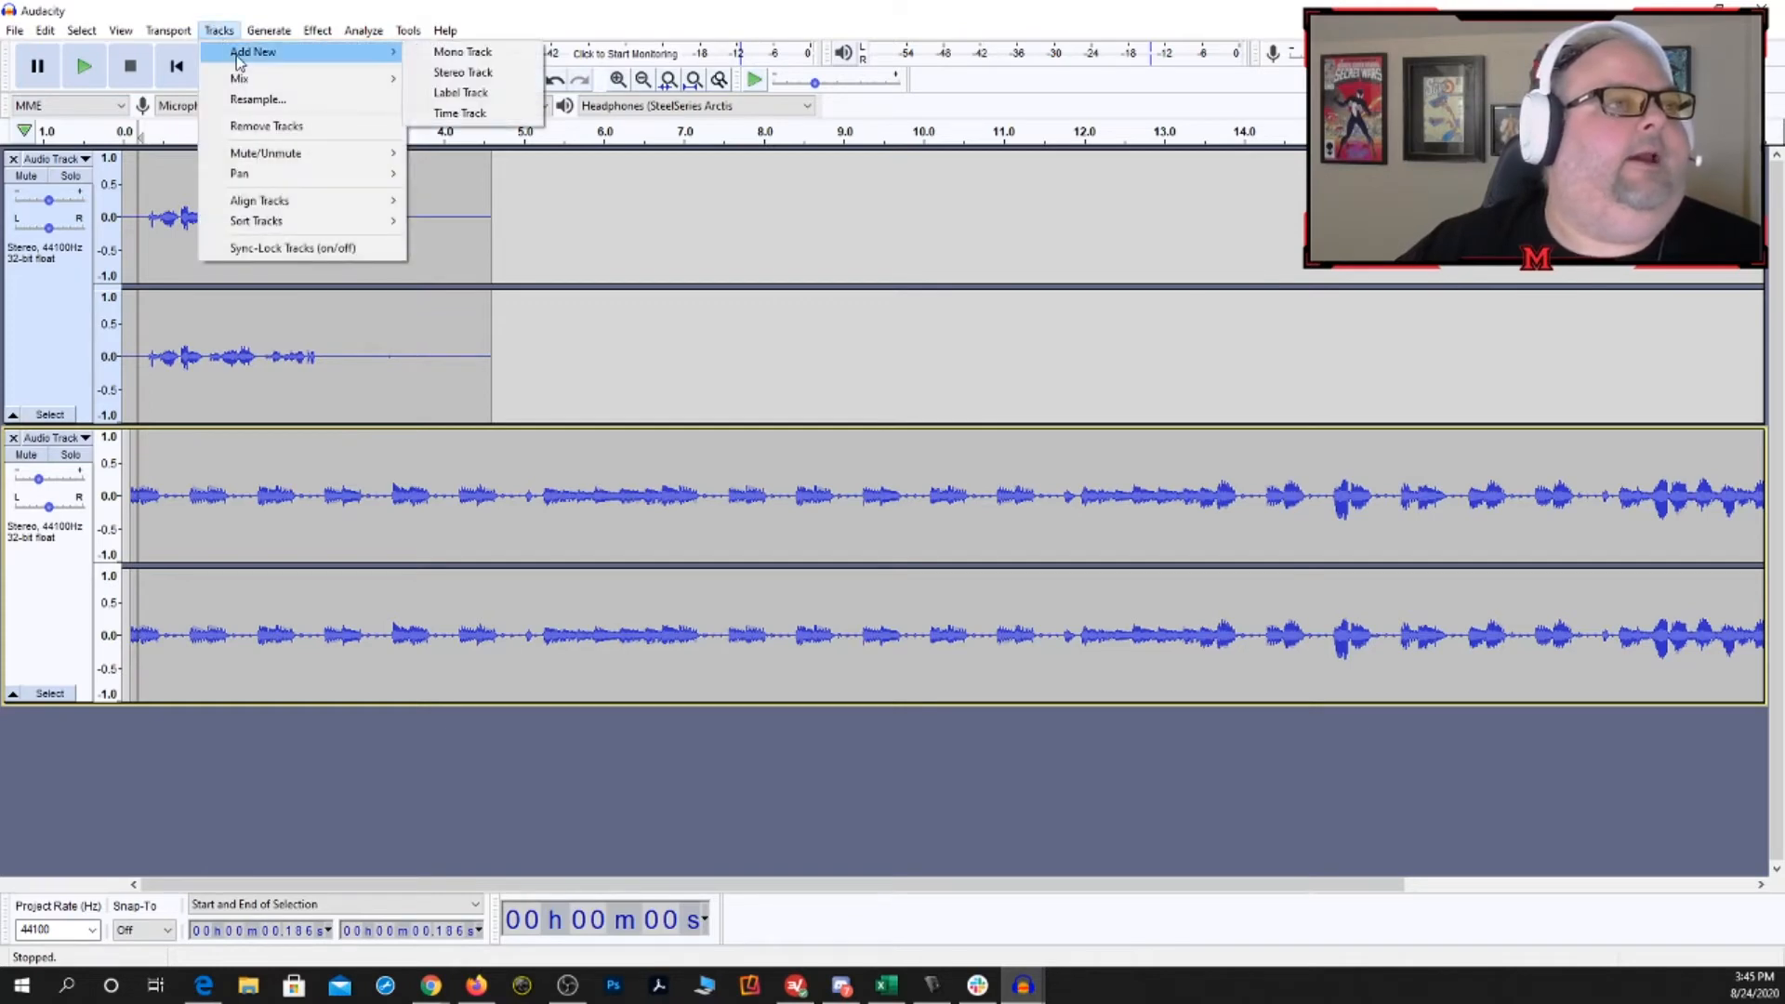
pyautogui.click(456, 72)
pyautogui.scroll(3, 229, 490)
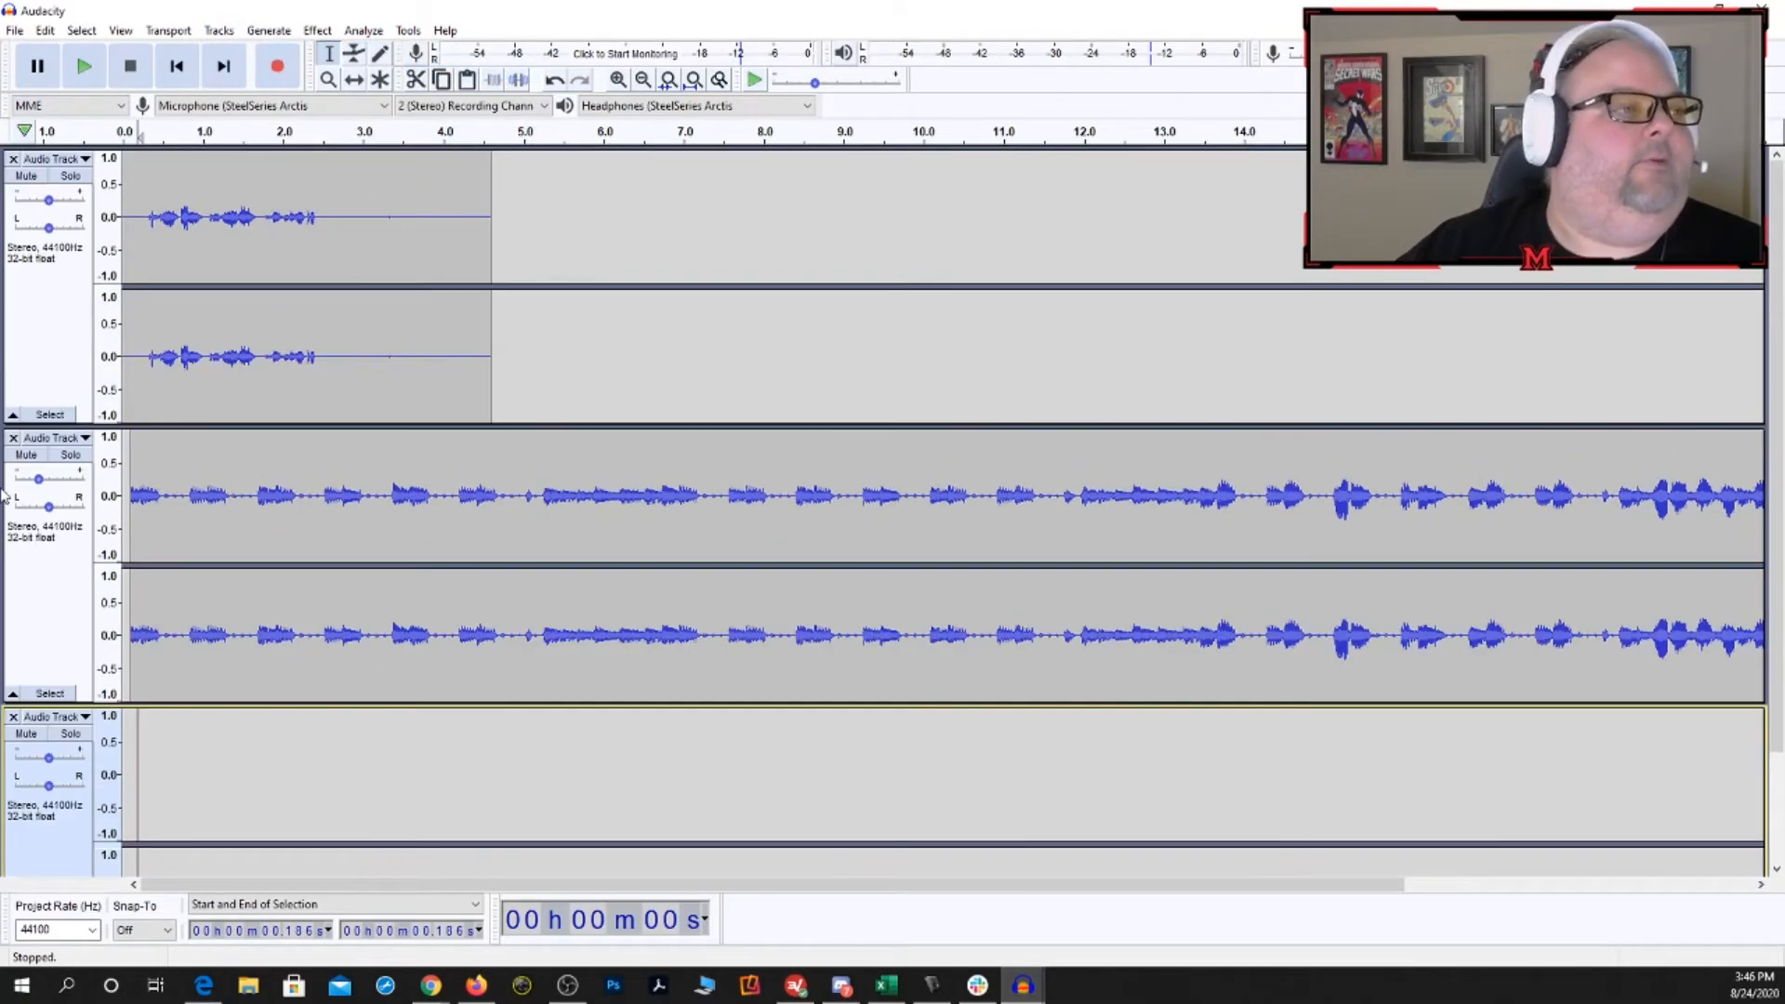
pyautogui.click(26, 455)
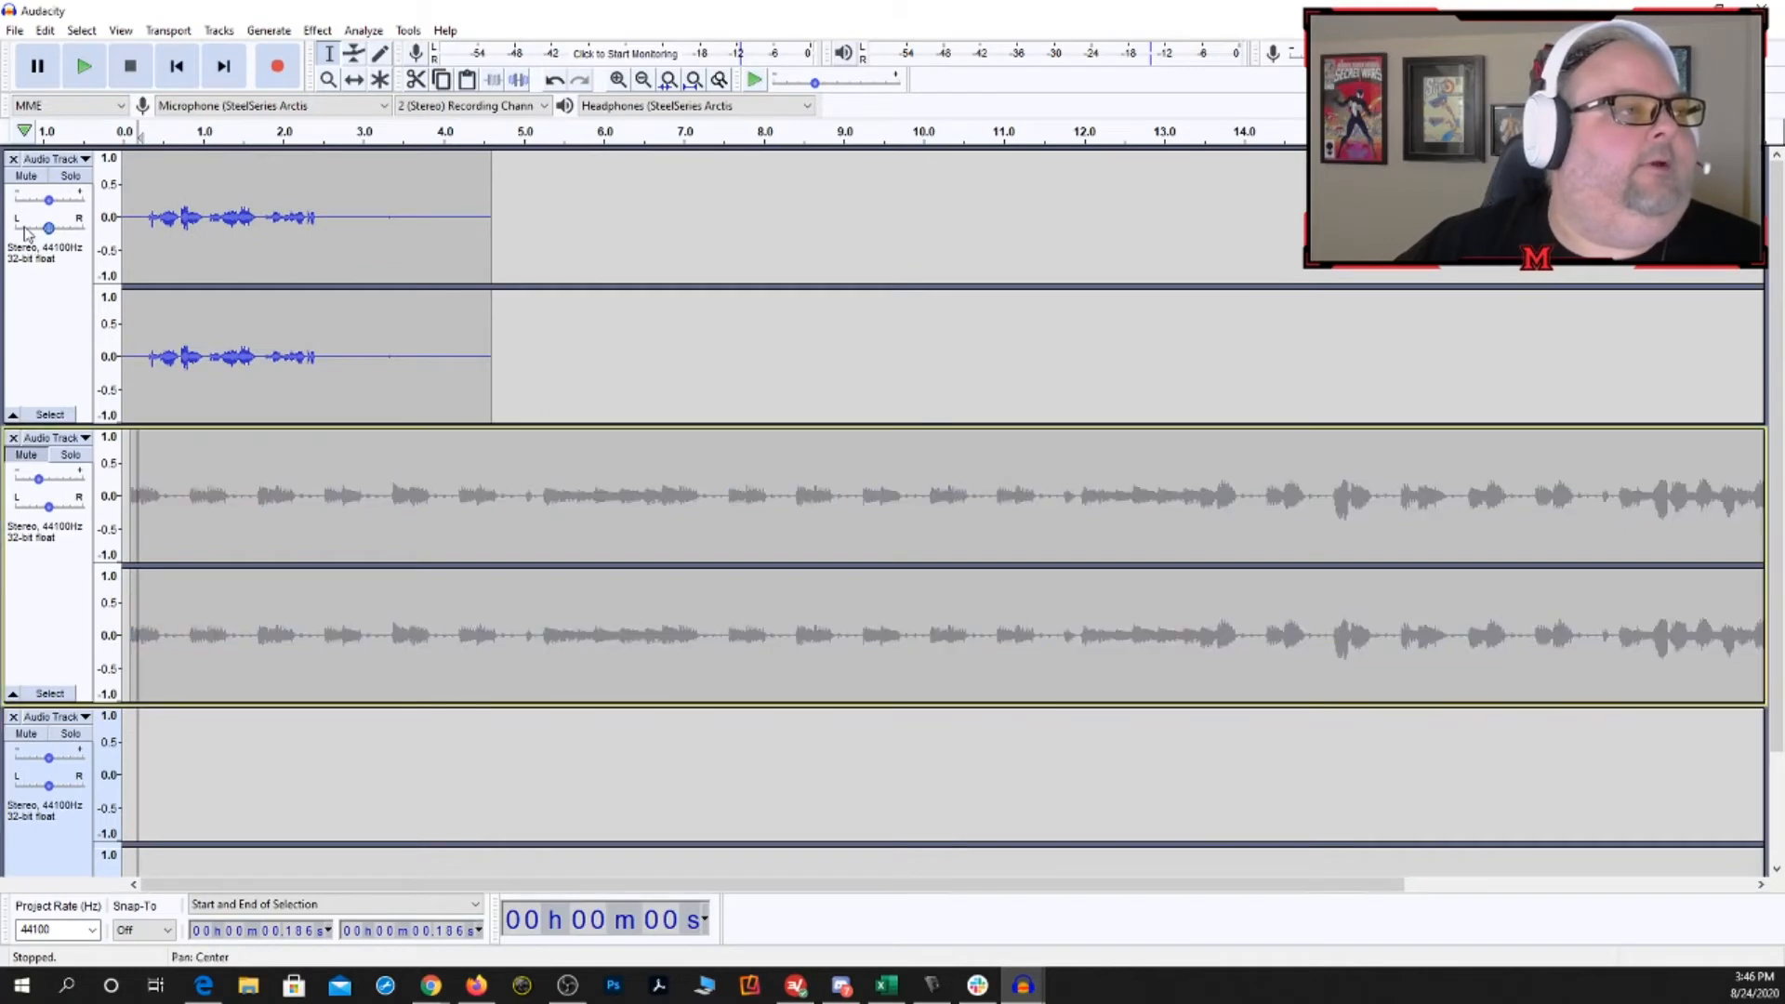
pyautogui.click(26, 177)
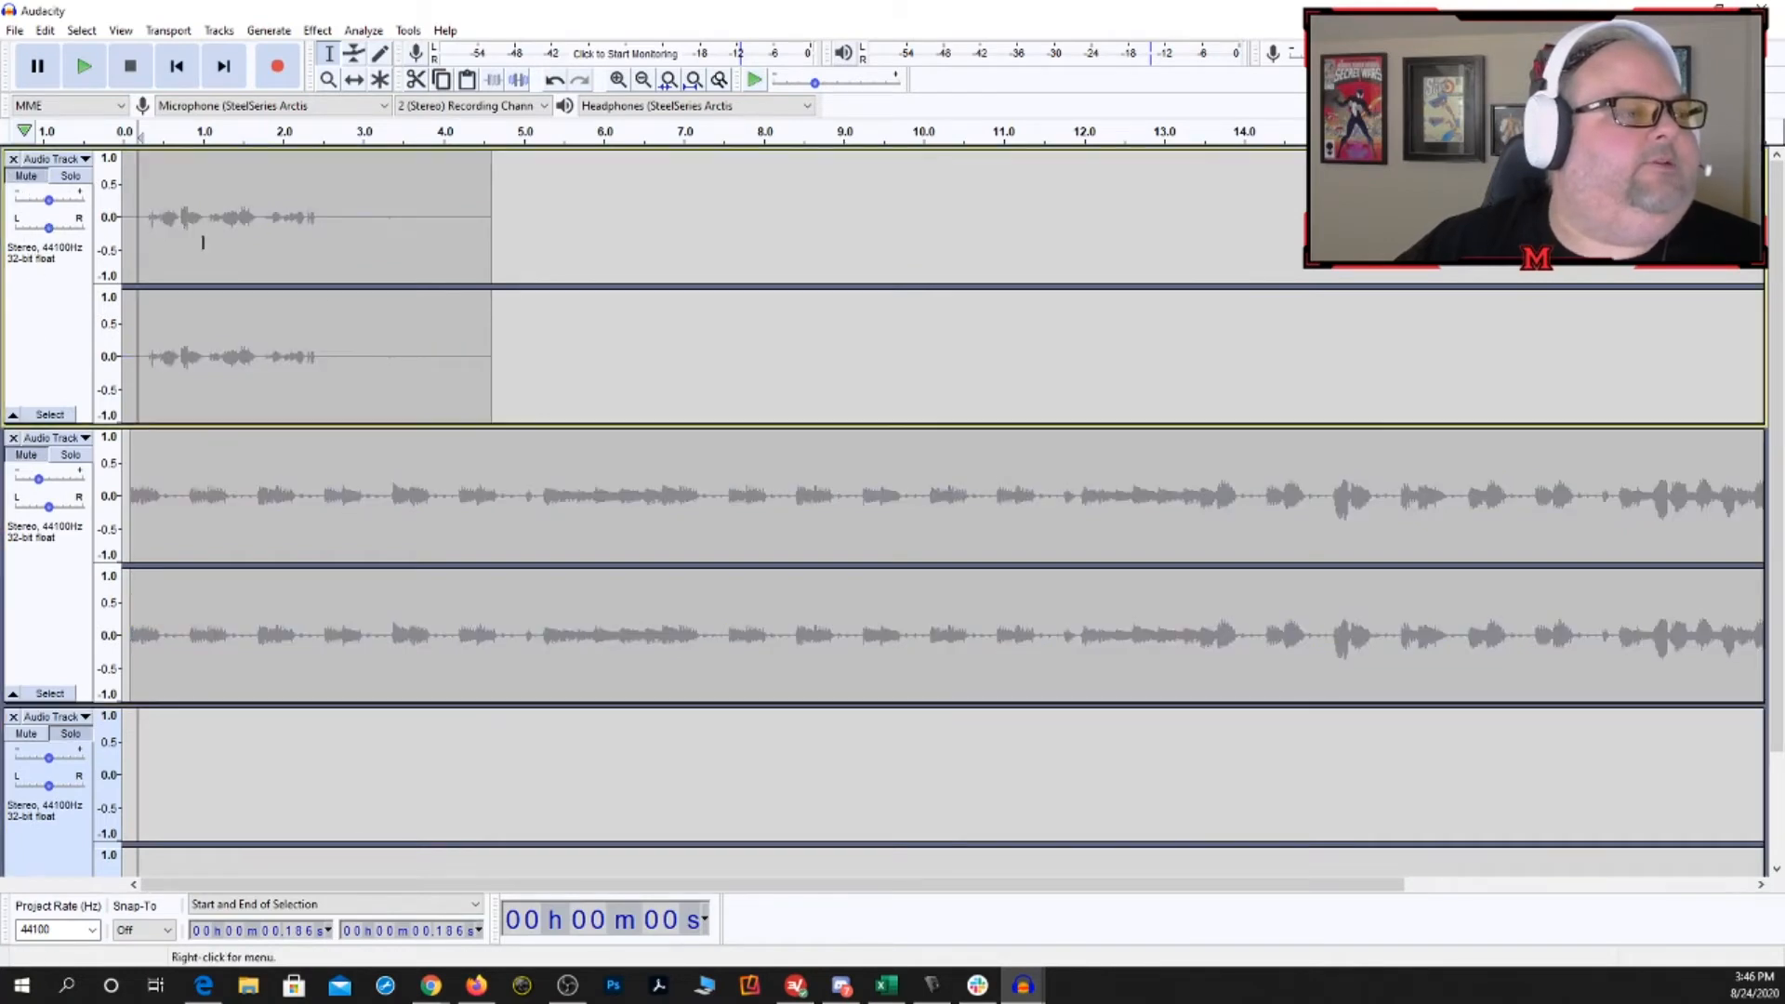
# - Record a voice clip about 4.7 s long on the third track and shift it to start at about 1.75 s
pyautogui.click(281, 73)
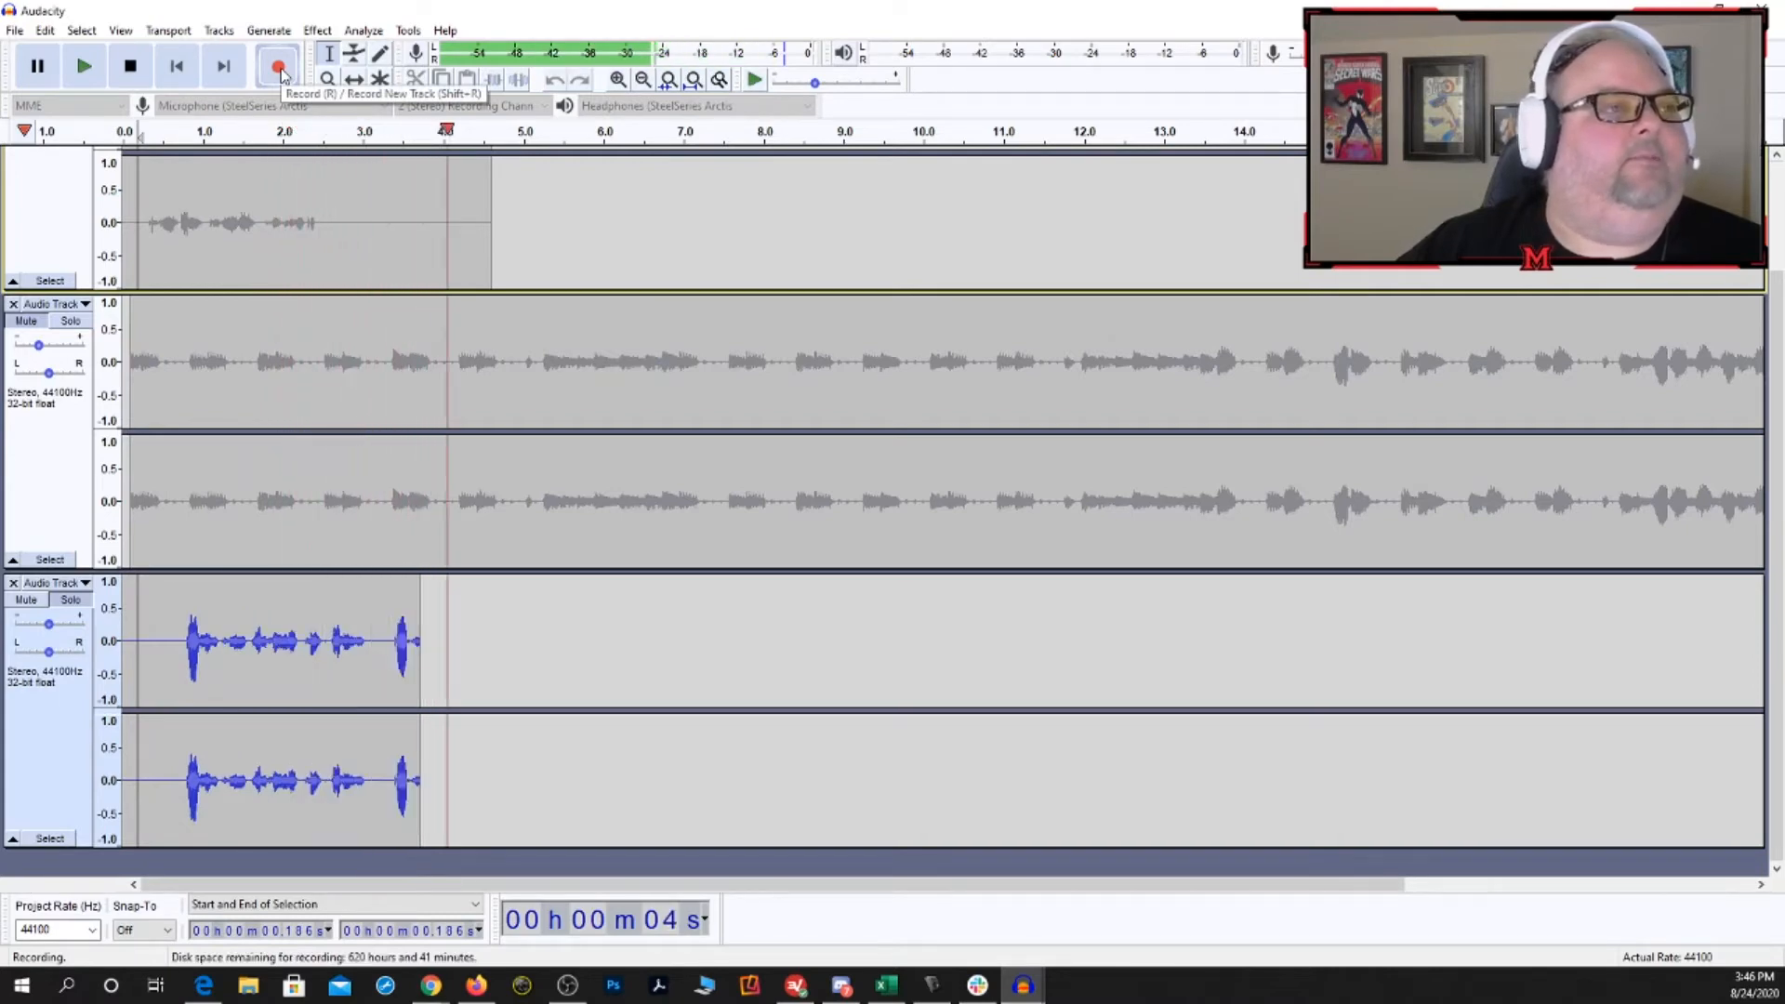
pyautogui.press('space')
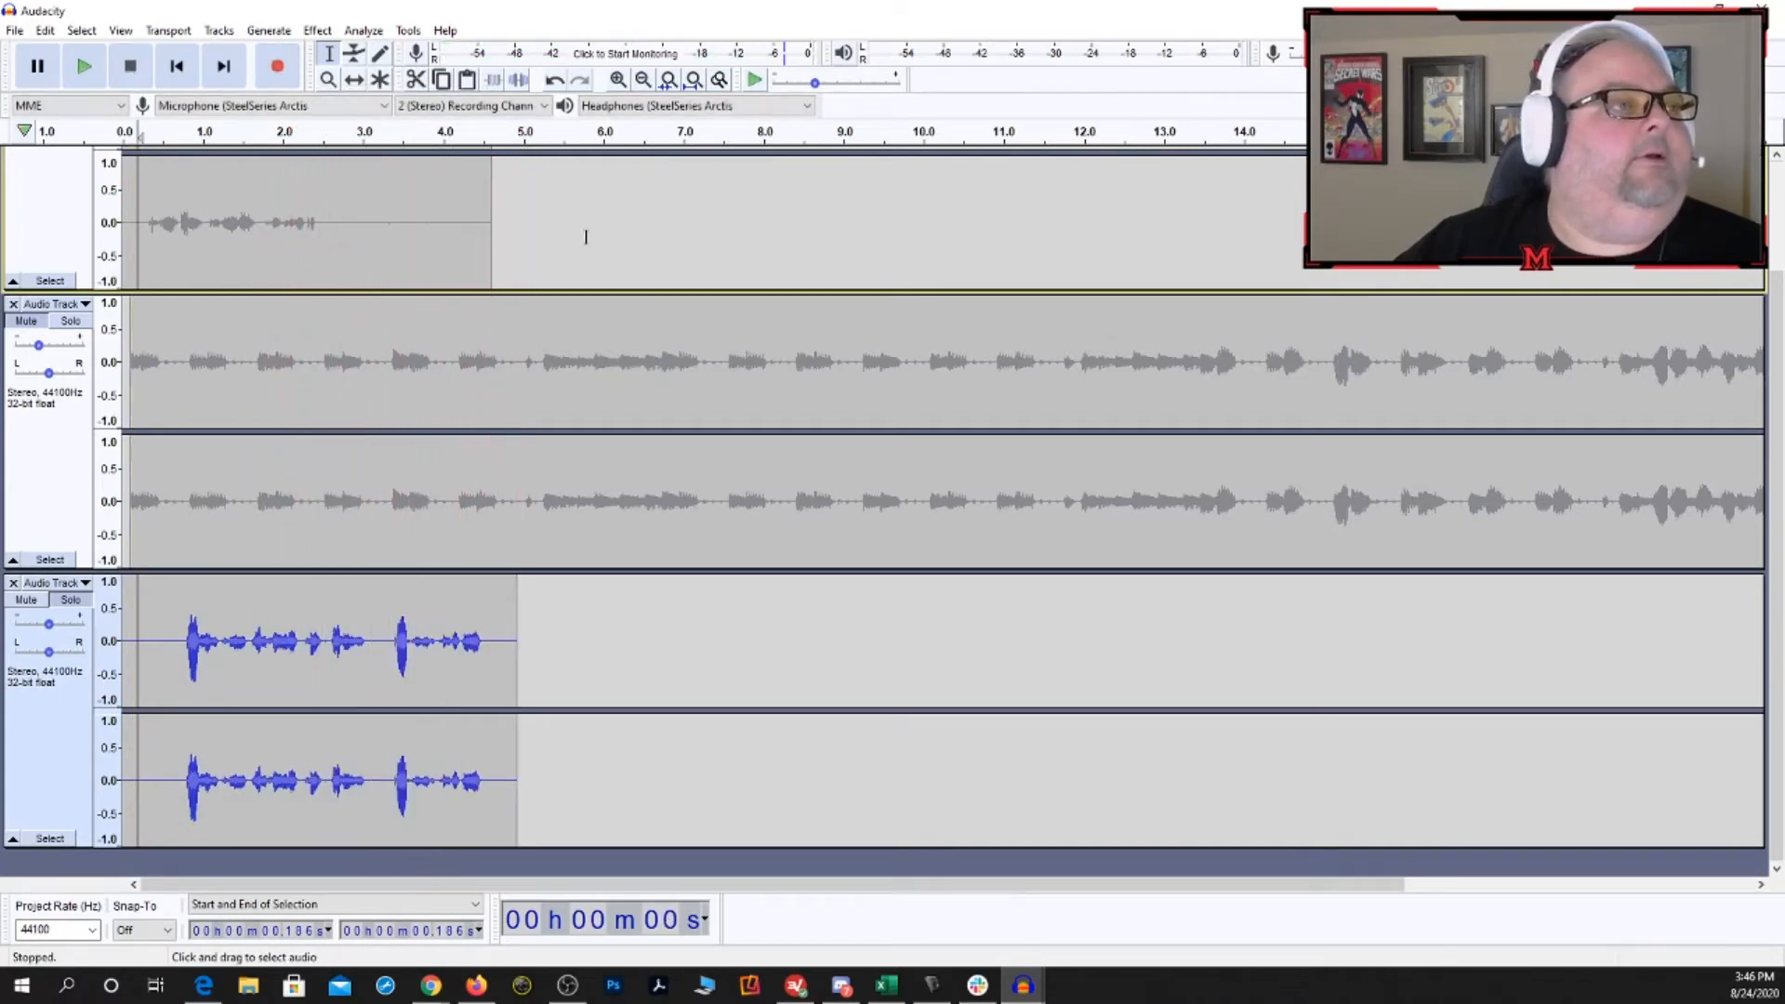
pyautogui.click(354, 82)
pyautogui.moveTo(173, 681); pyautogui.dragTo(313, 680)
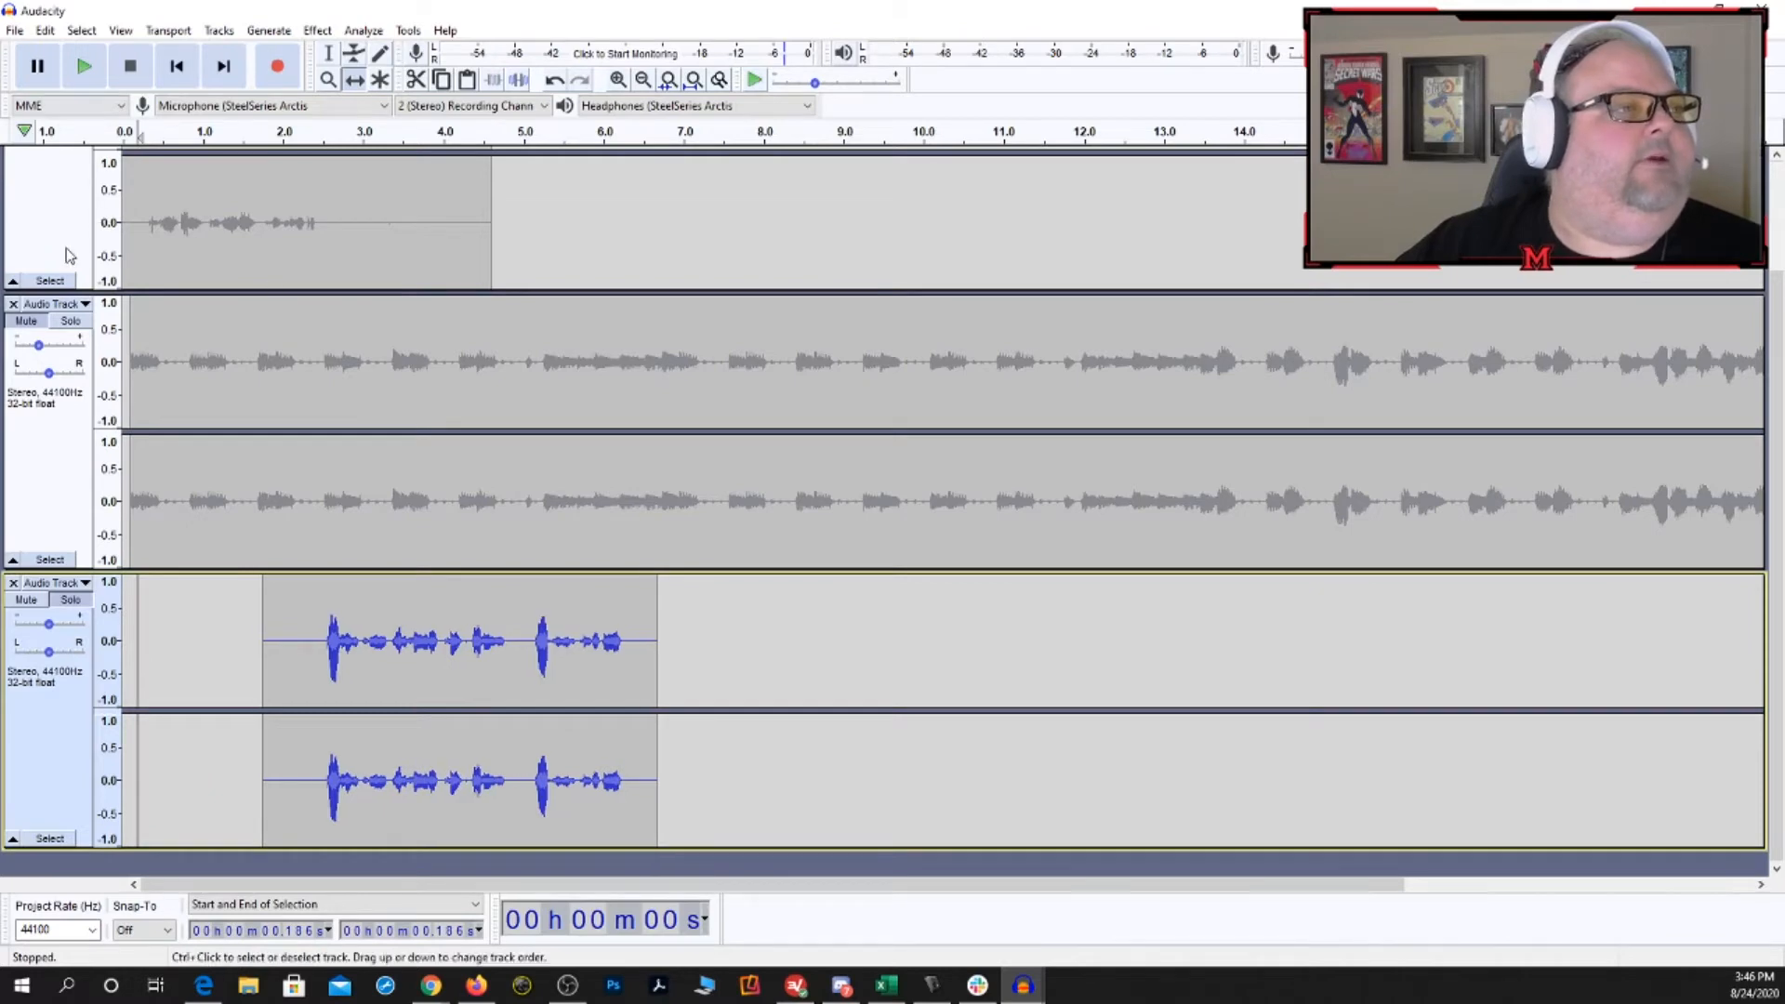
# - Unmute the music track and the first voice track and play all three tracks together
pyautogui.click(28, 321)
pyautogui.scroll(2, 37, 324)
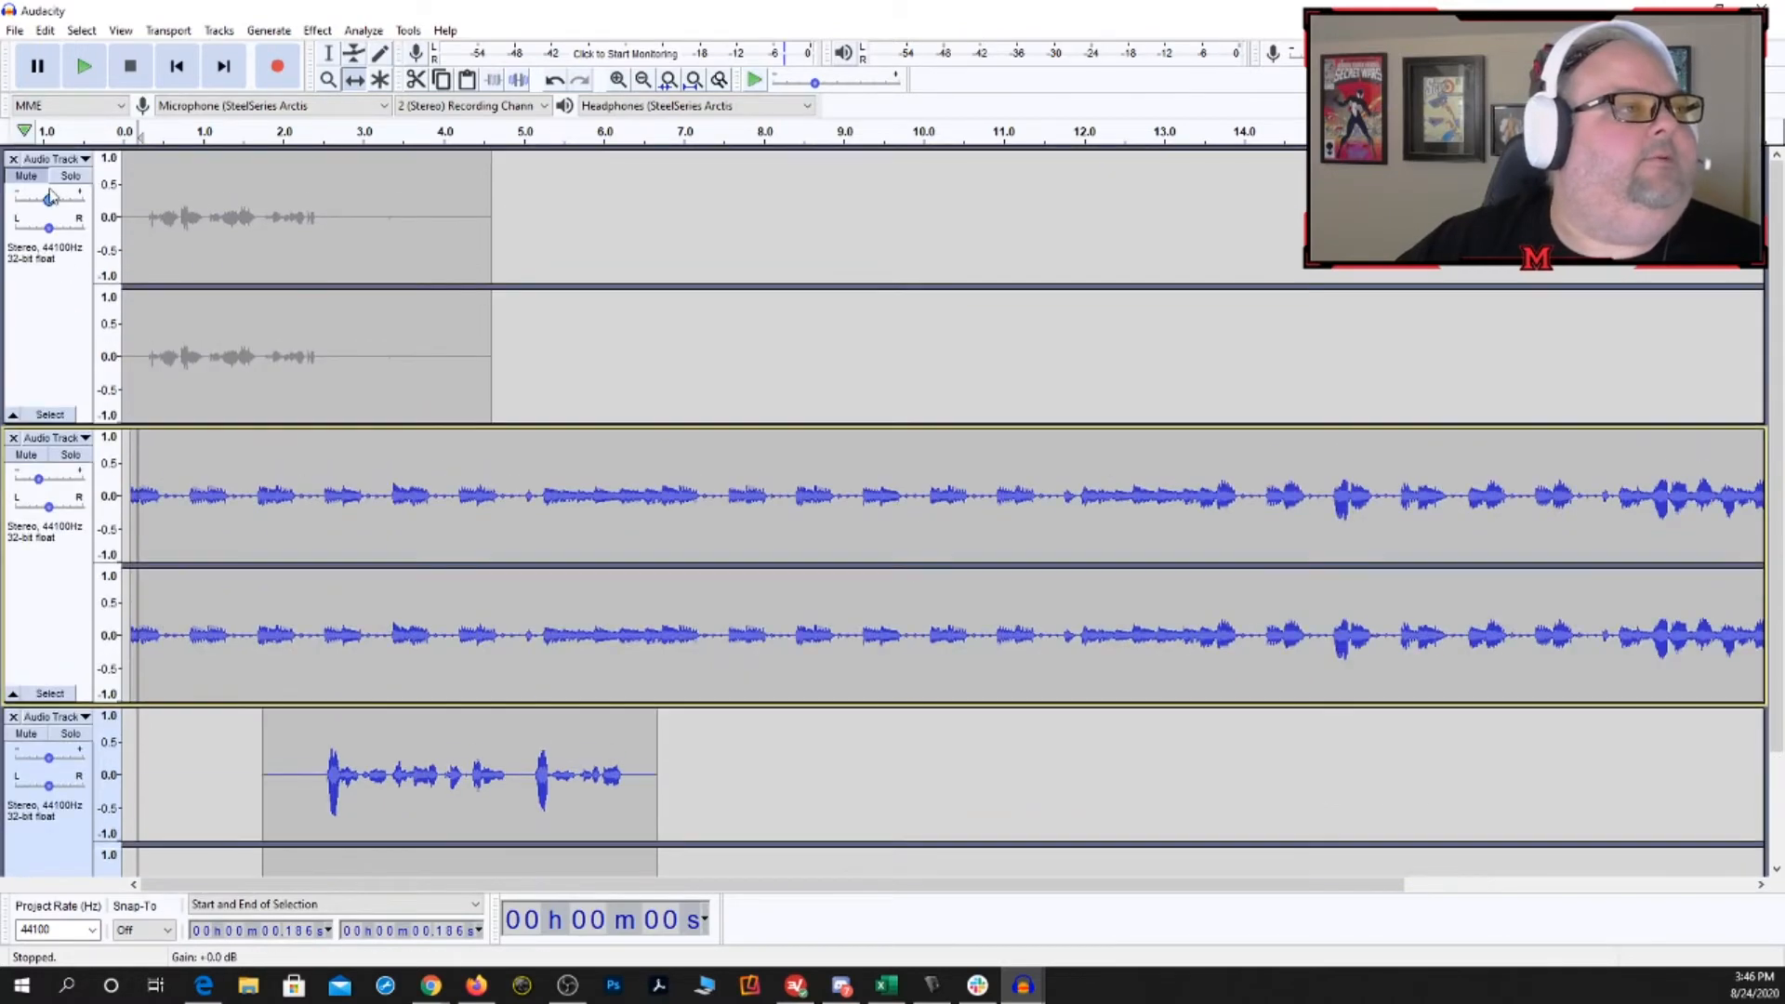
pyautogui.click(26, 176)
pyautogui.click(83, 67)
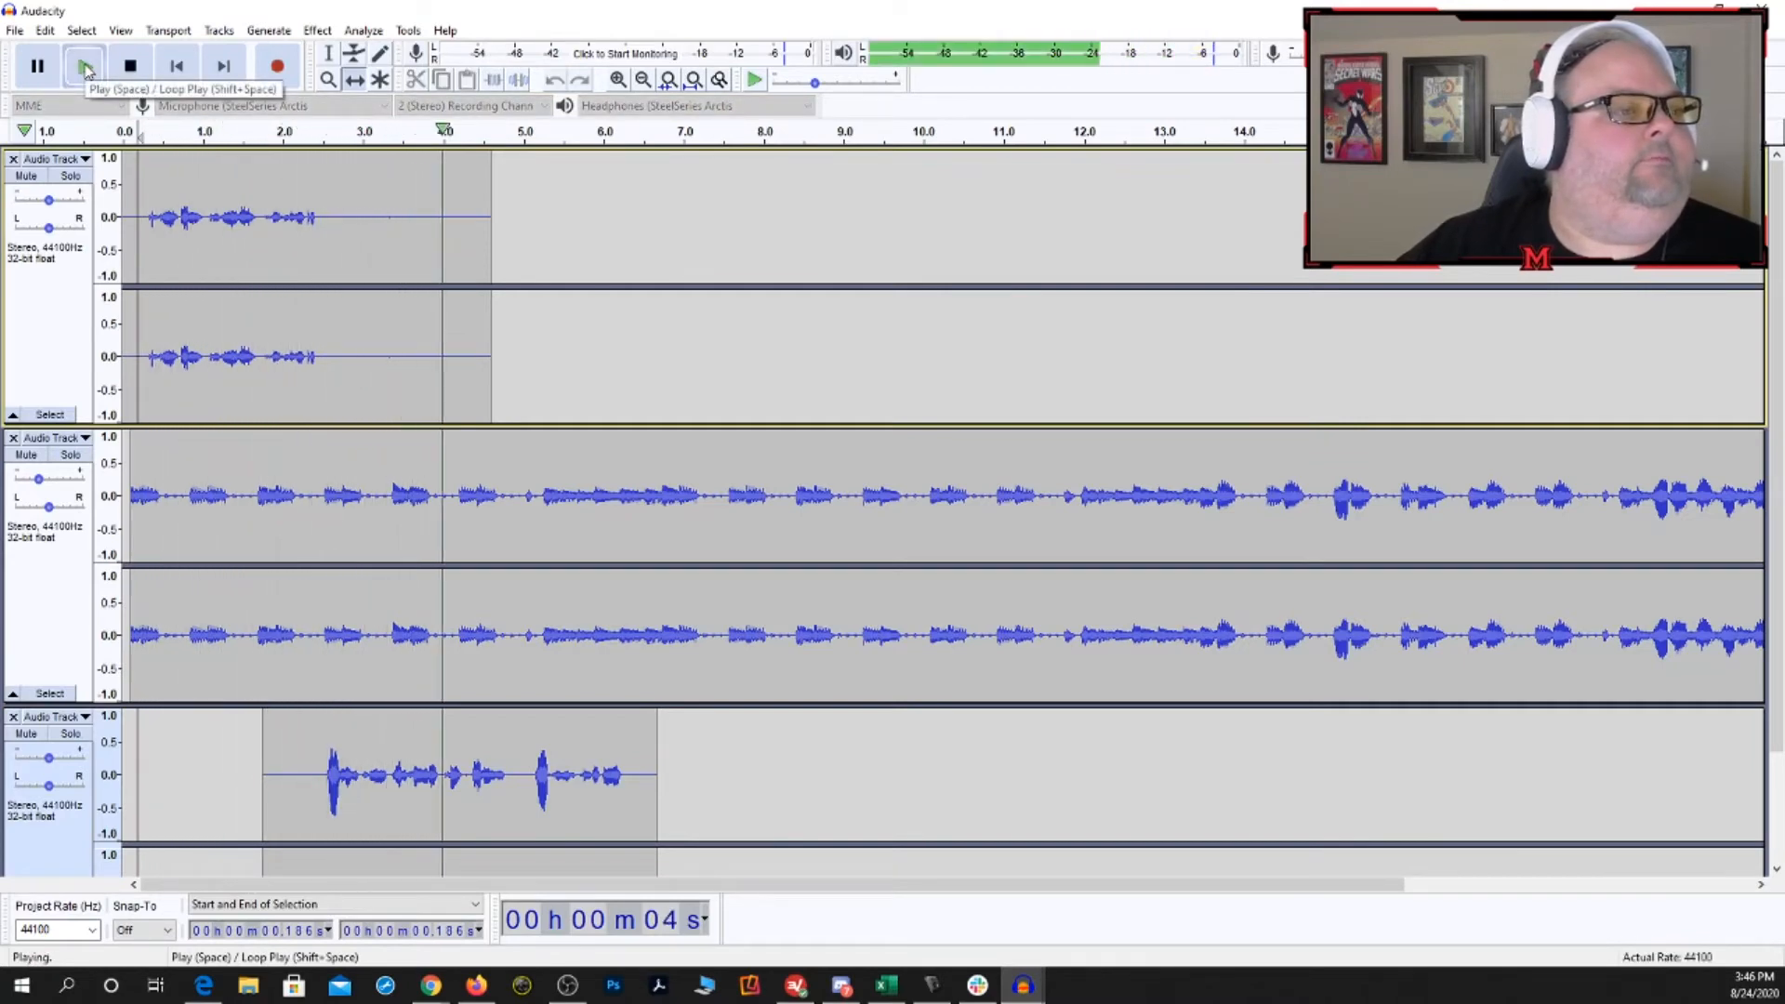
# - Stop playback and lower the music track's gain to about -19 dB
pyautogui.click(130, 66)
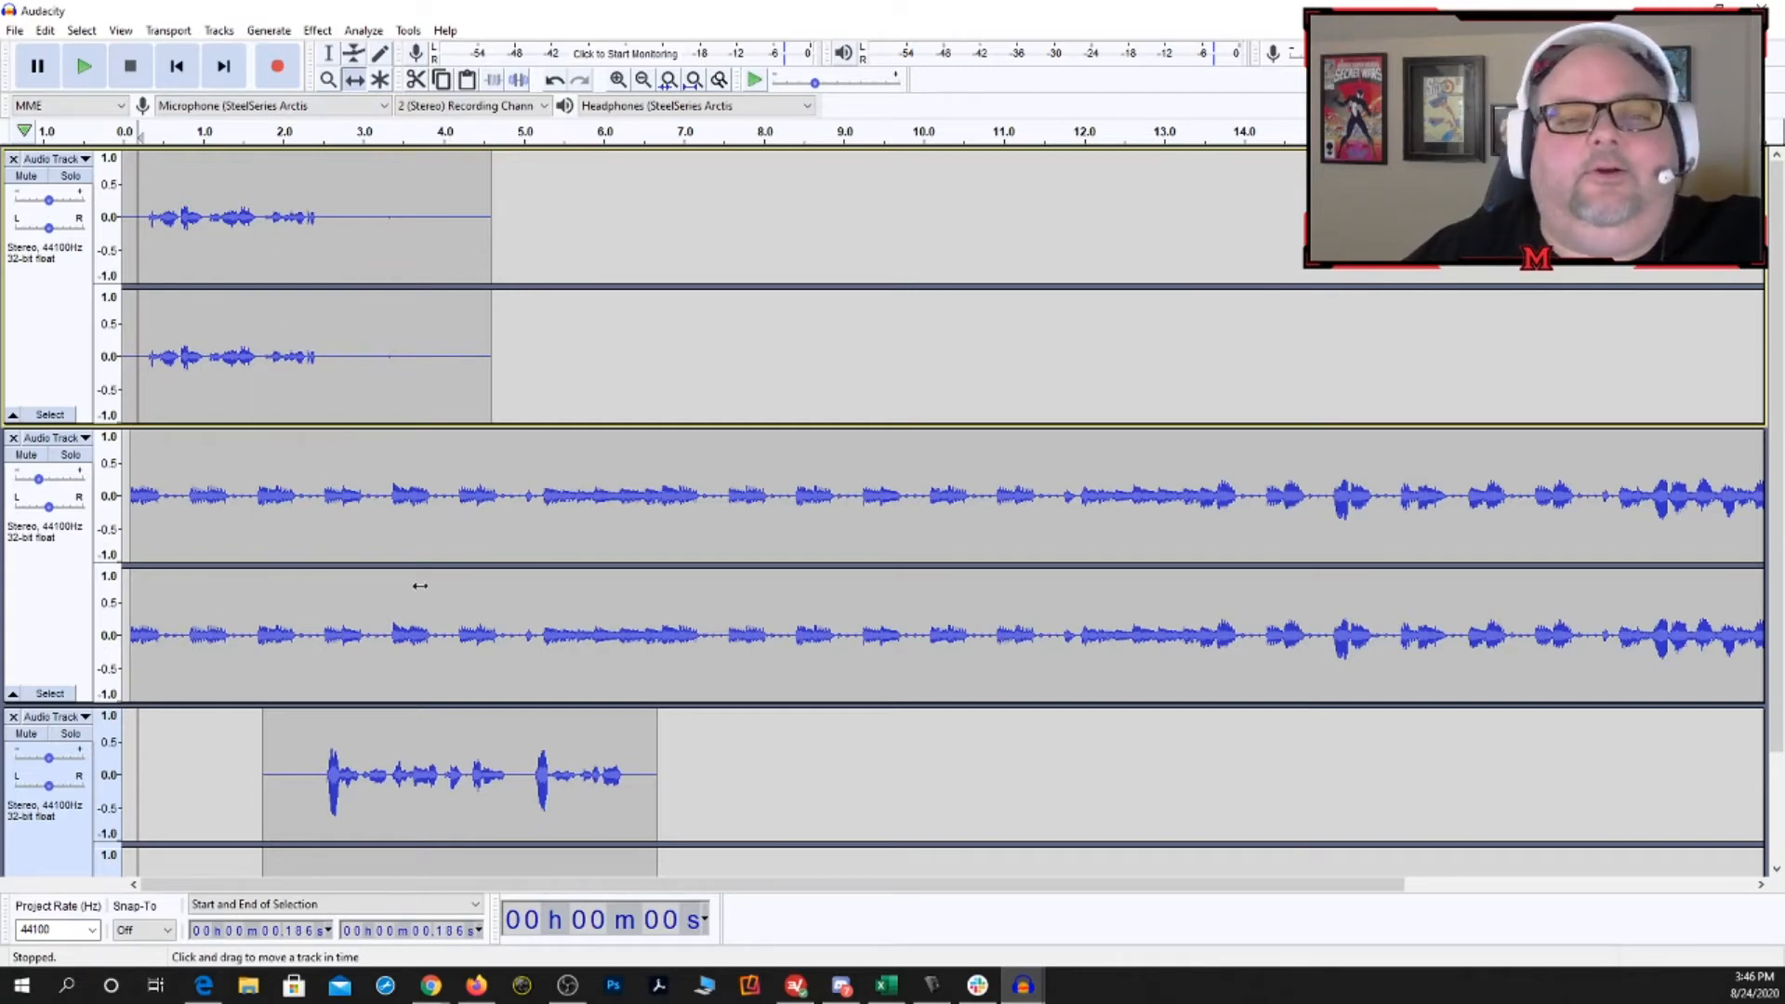
pyautogui.click(38, 480)
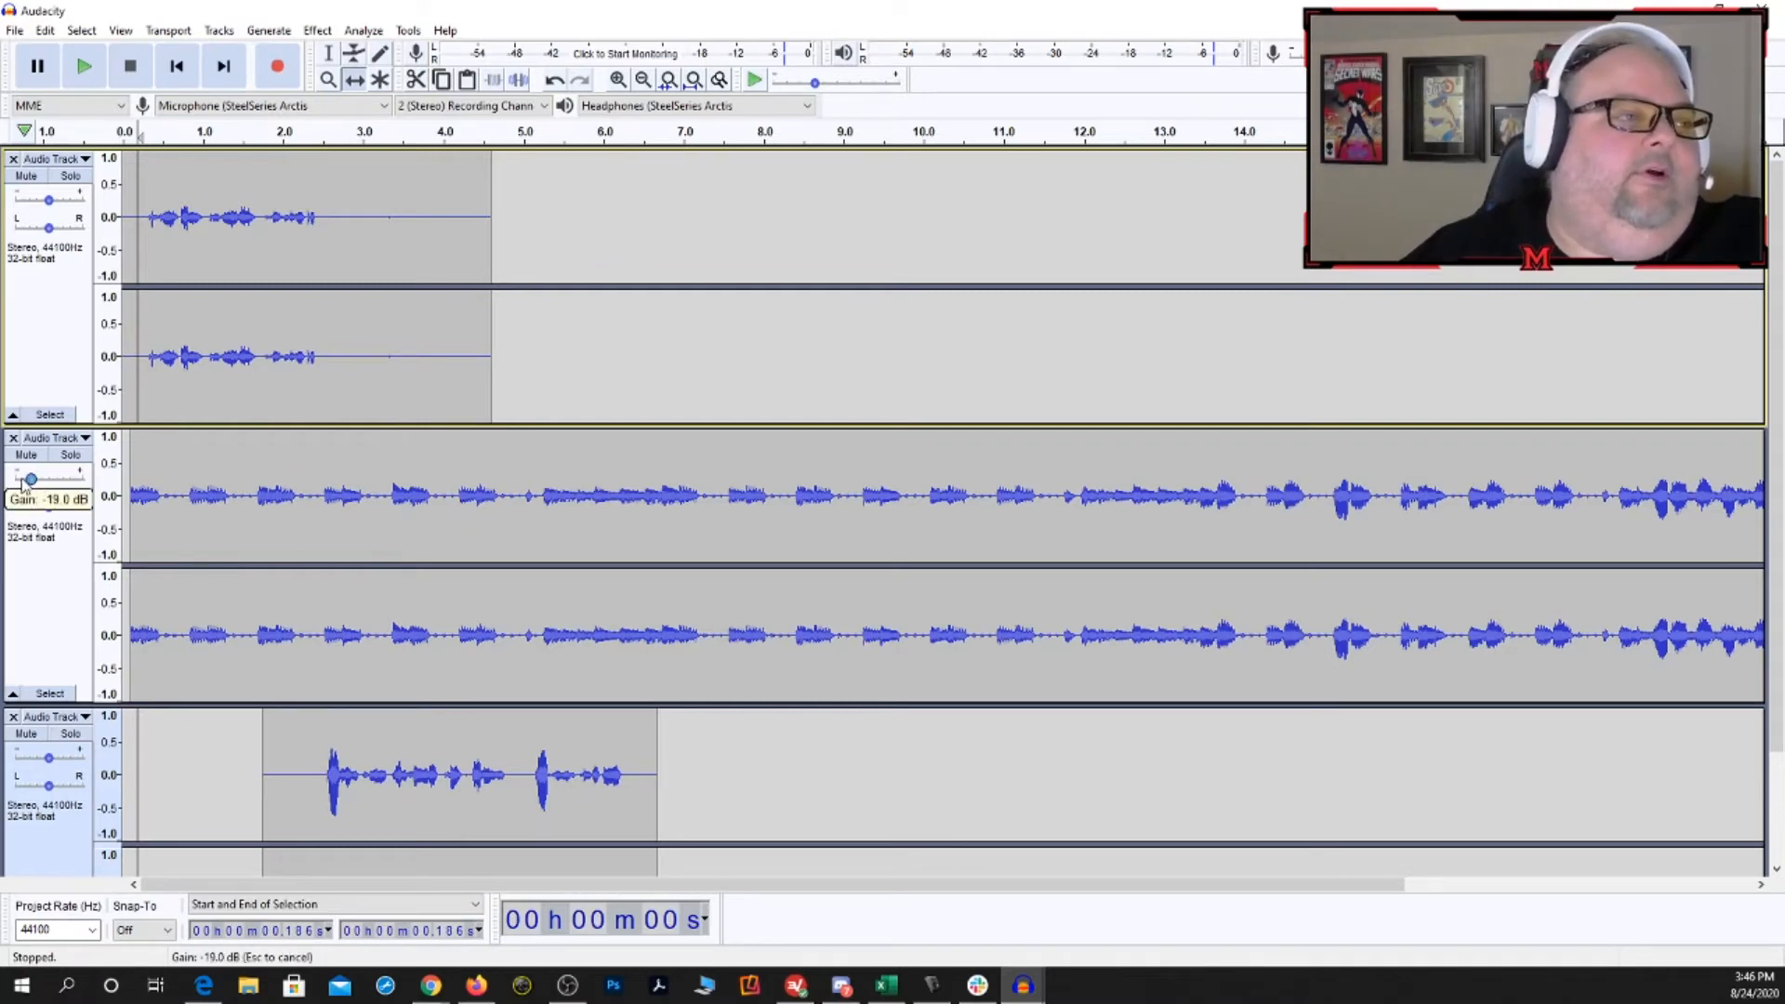
pyautogui.moveTo(22, 482); pyautogui.dragTo(22, 483)
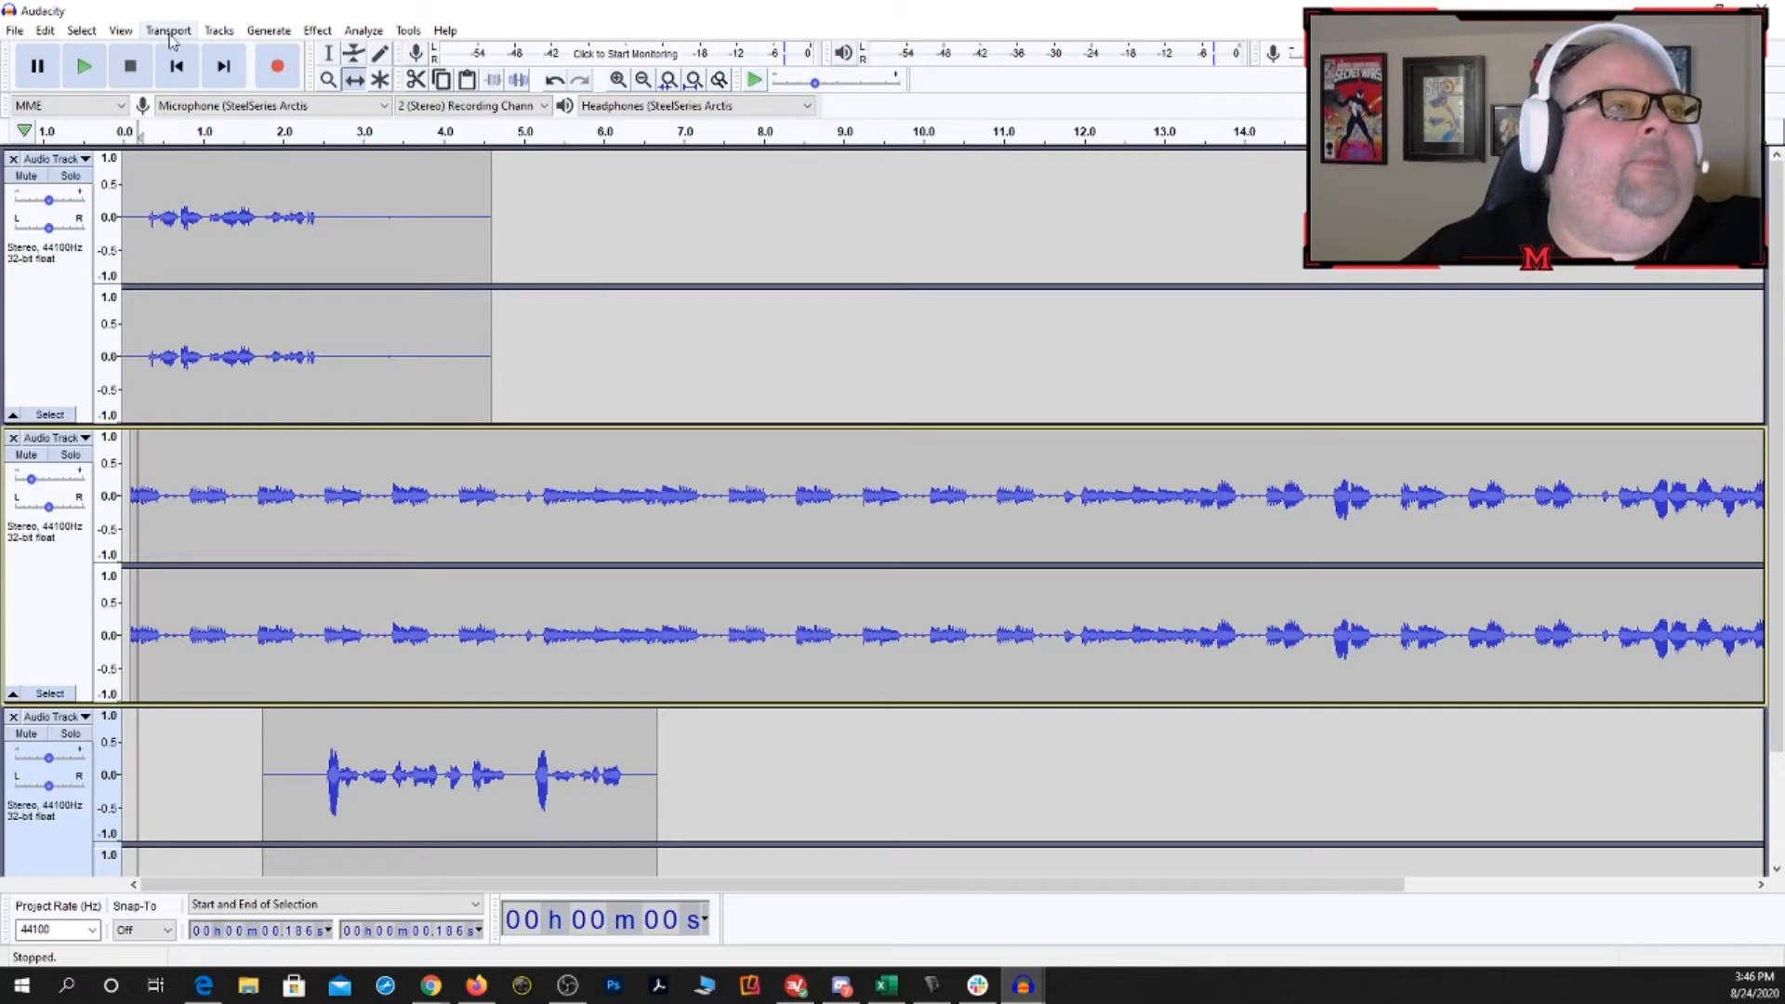
# - Select the first voice track from about 0.10 s to 1.43 s and apply Echo with 1 s delay and 0.5 decay factor
pyautogui.click(316, 31)
pyautogui.click(308, 37)
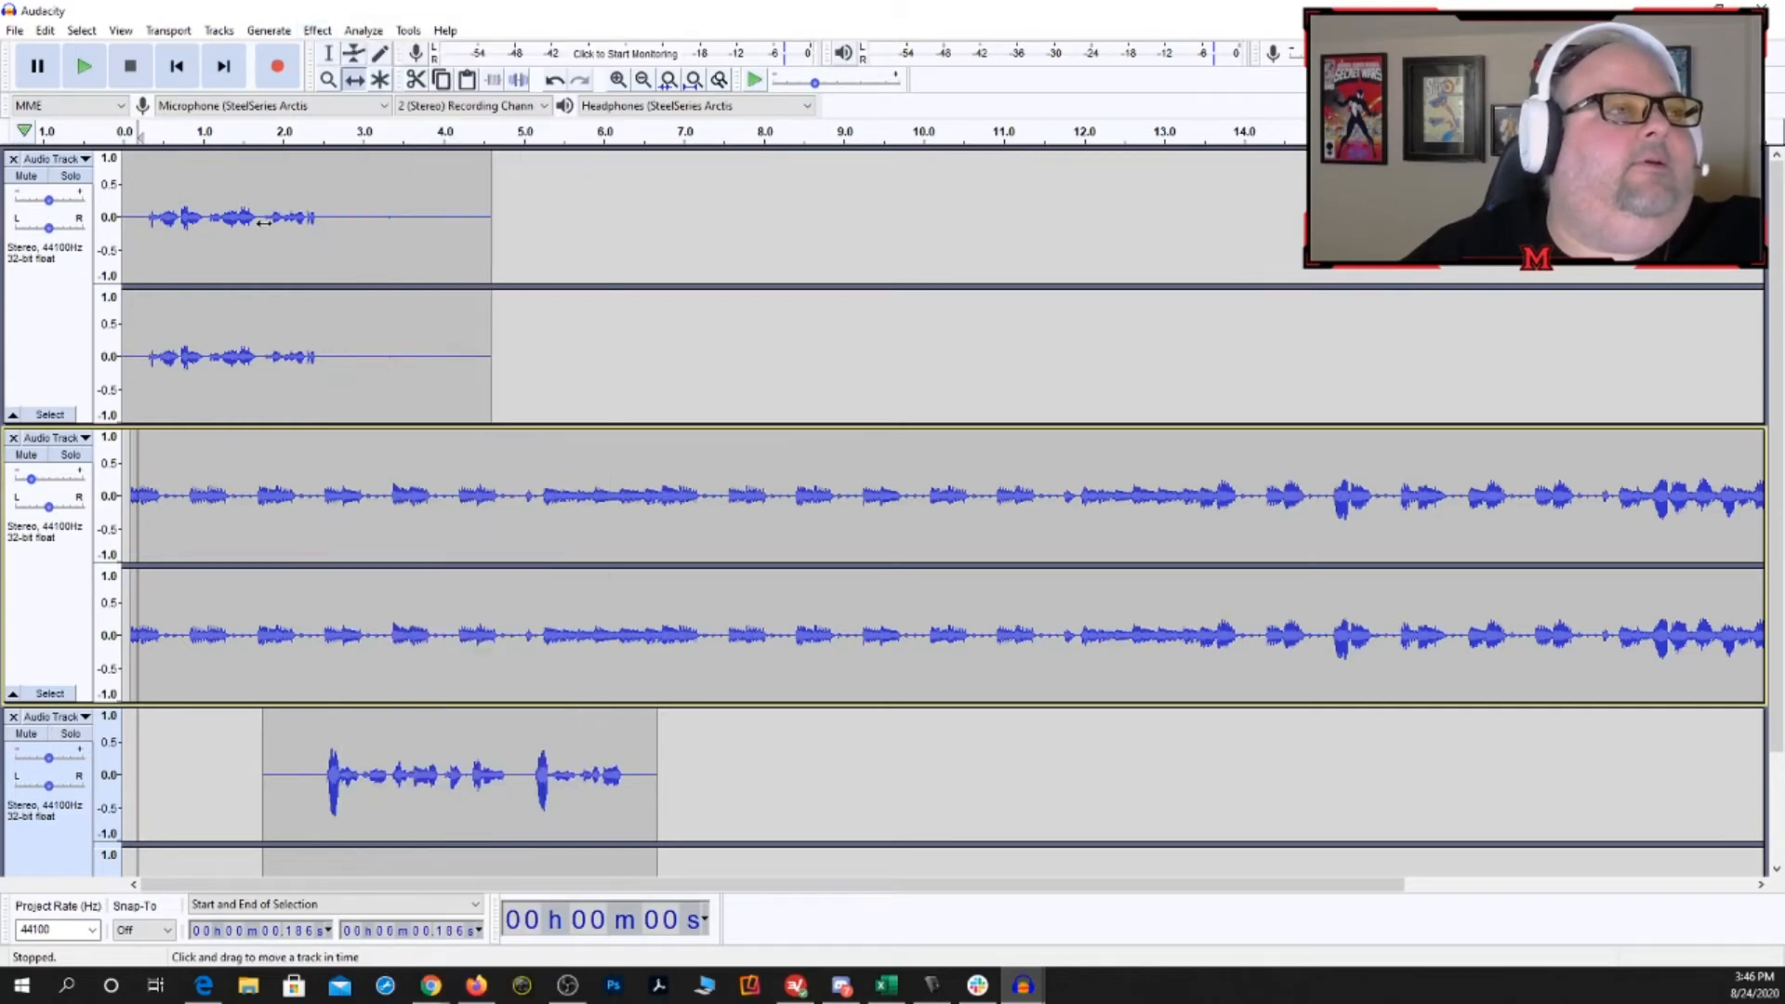
pyautogui.click(348, 336)
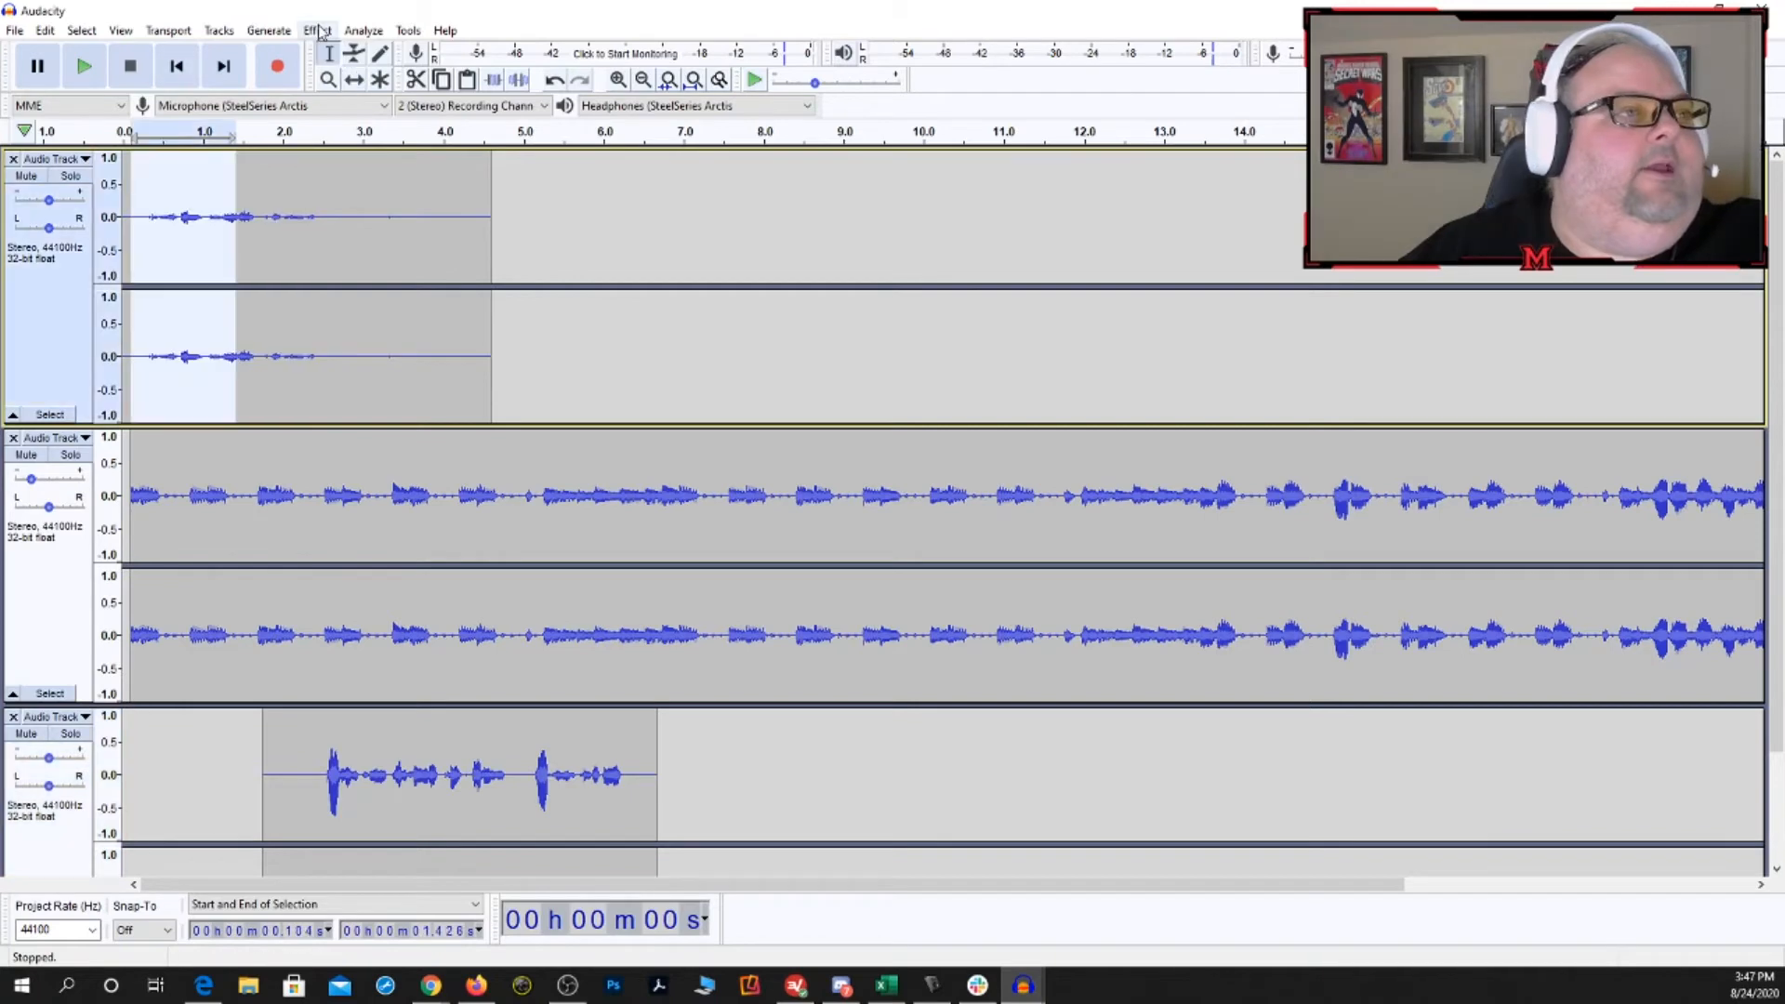
pyautogui.click(319, 29)
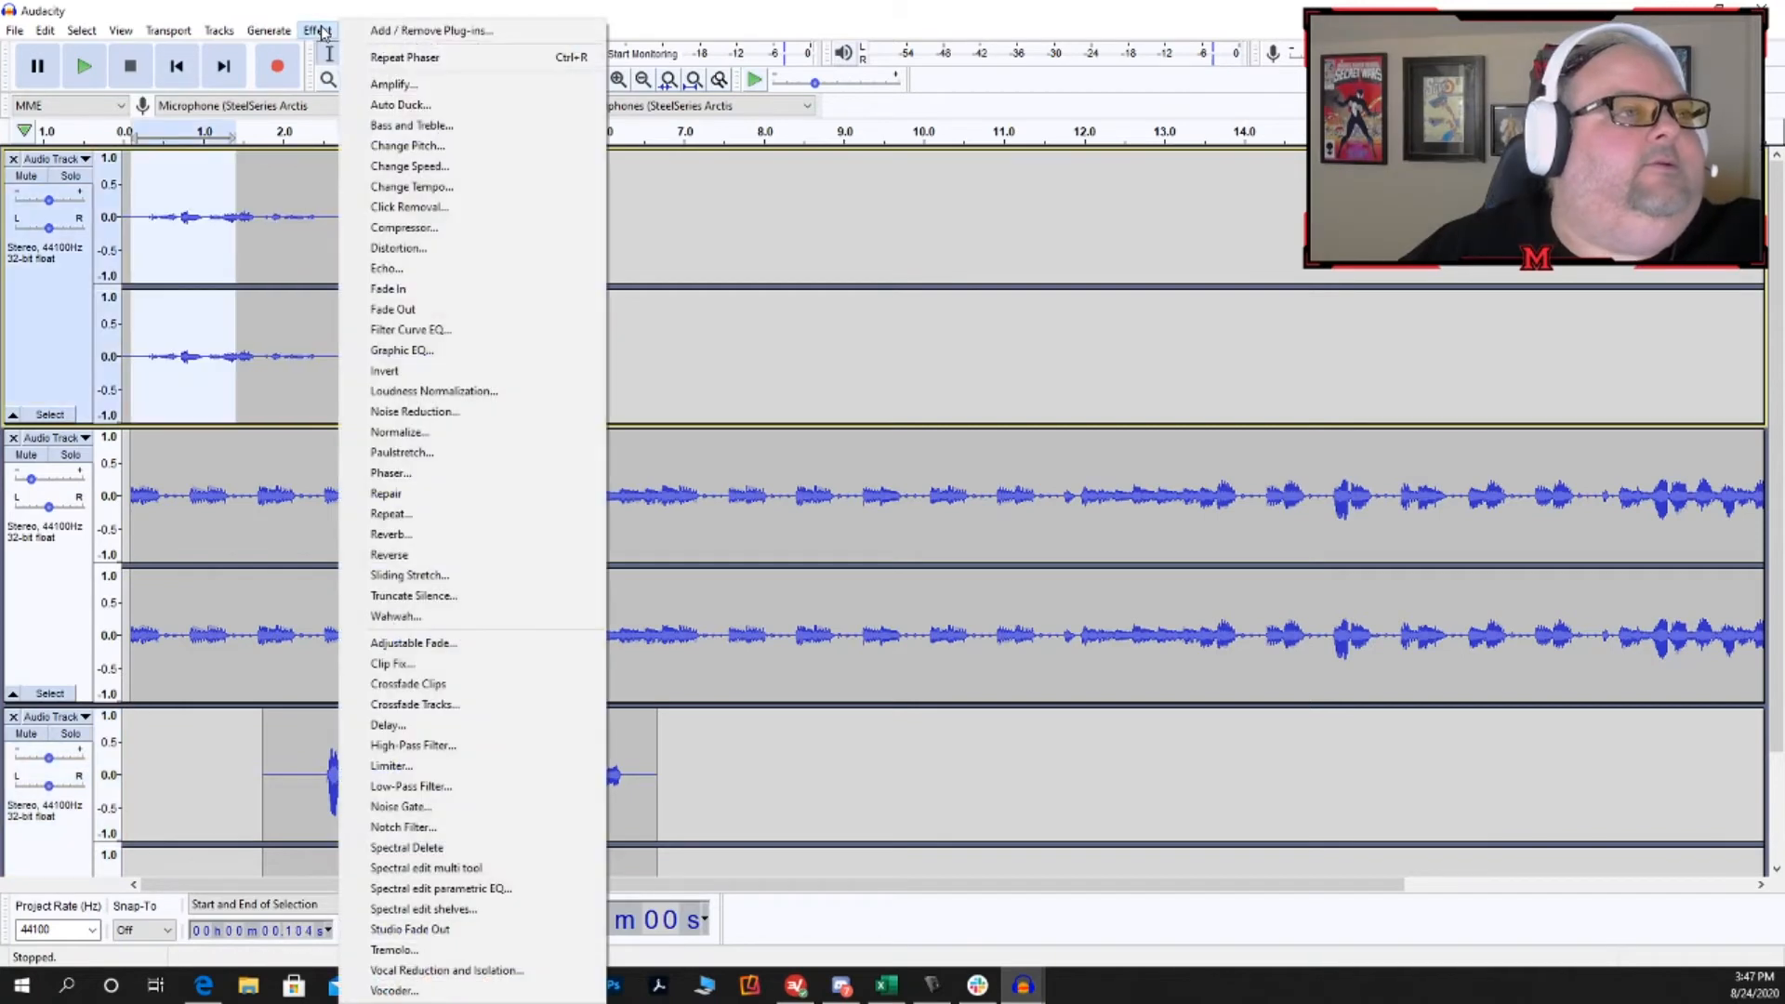
pyautogui.click(387, 268)
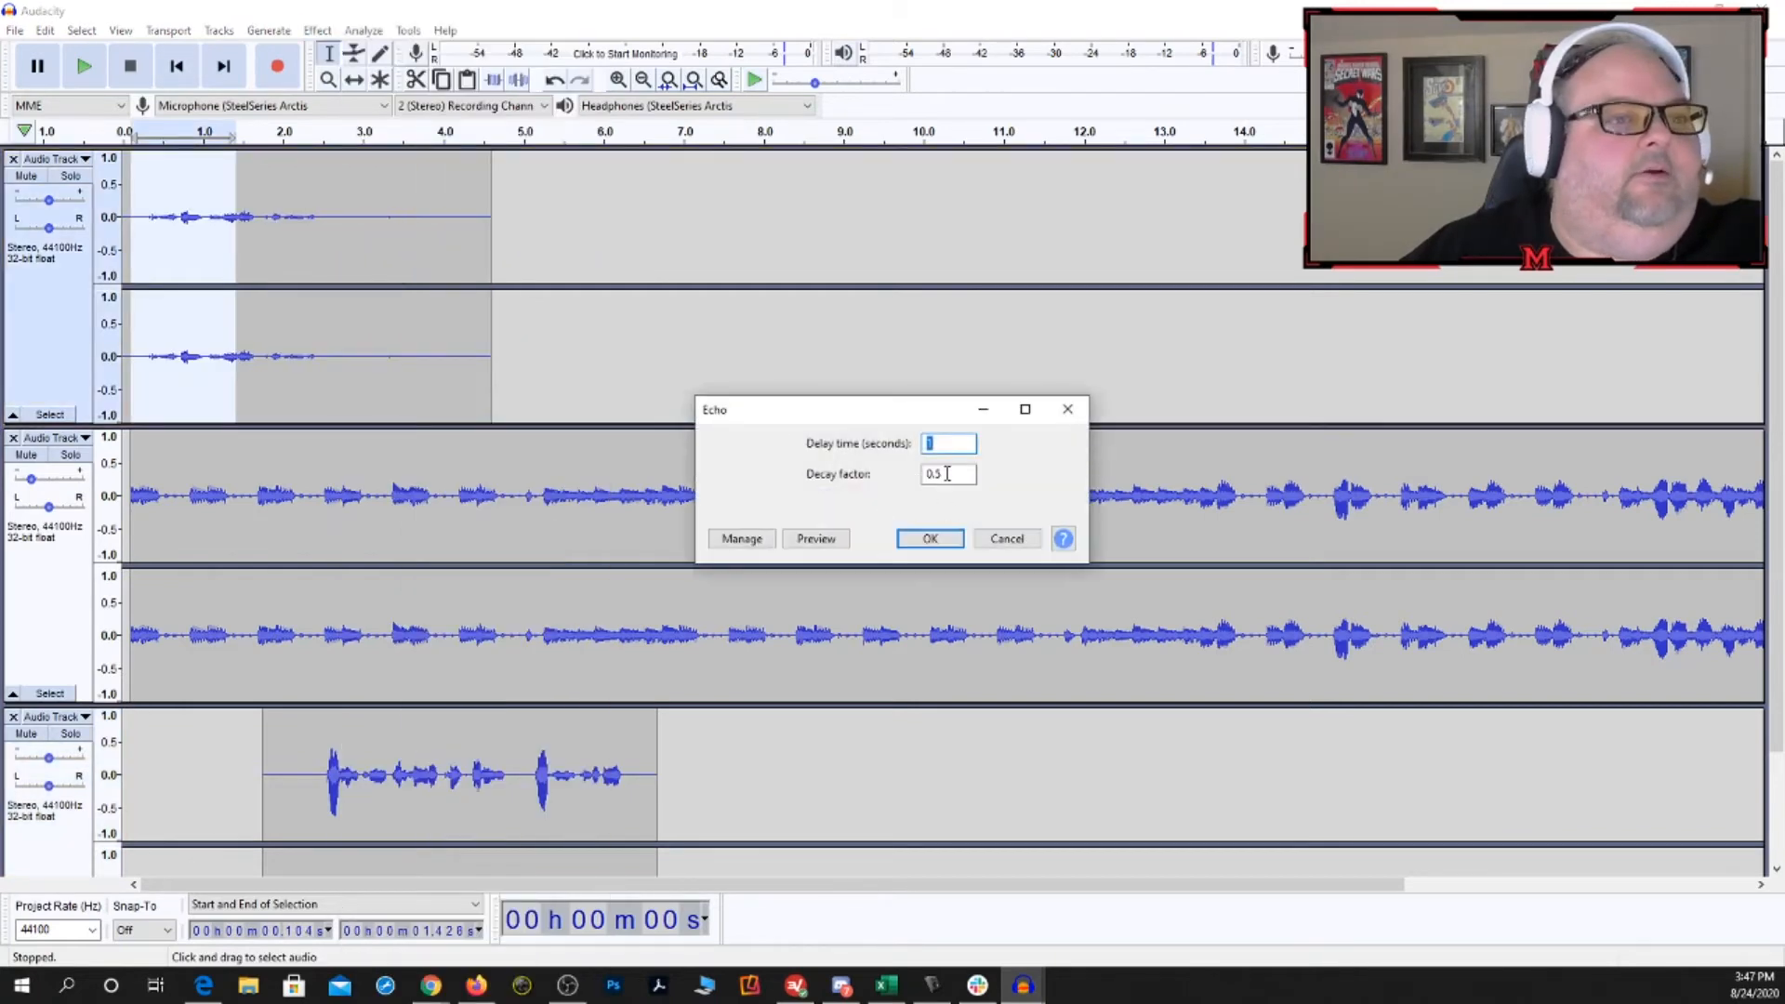
pyautogui.click(928, 541)
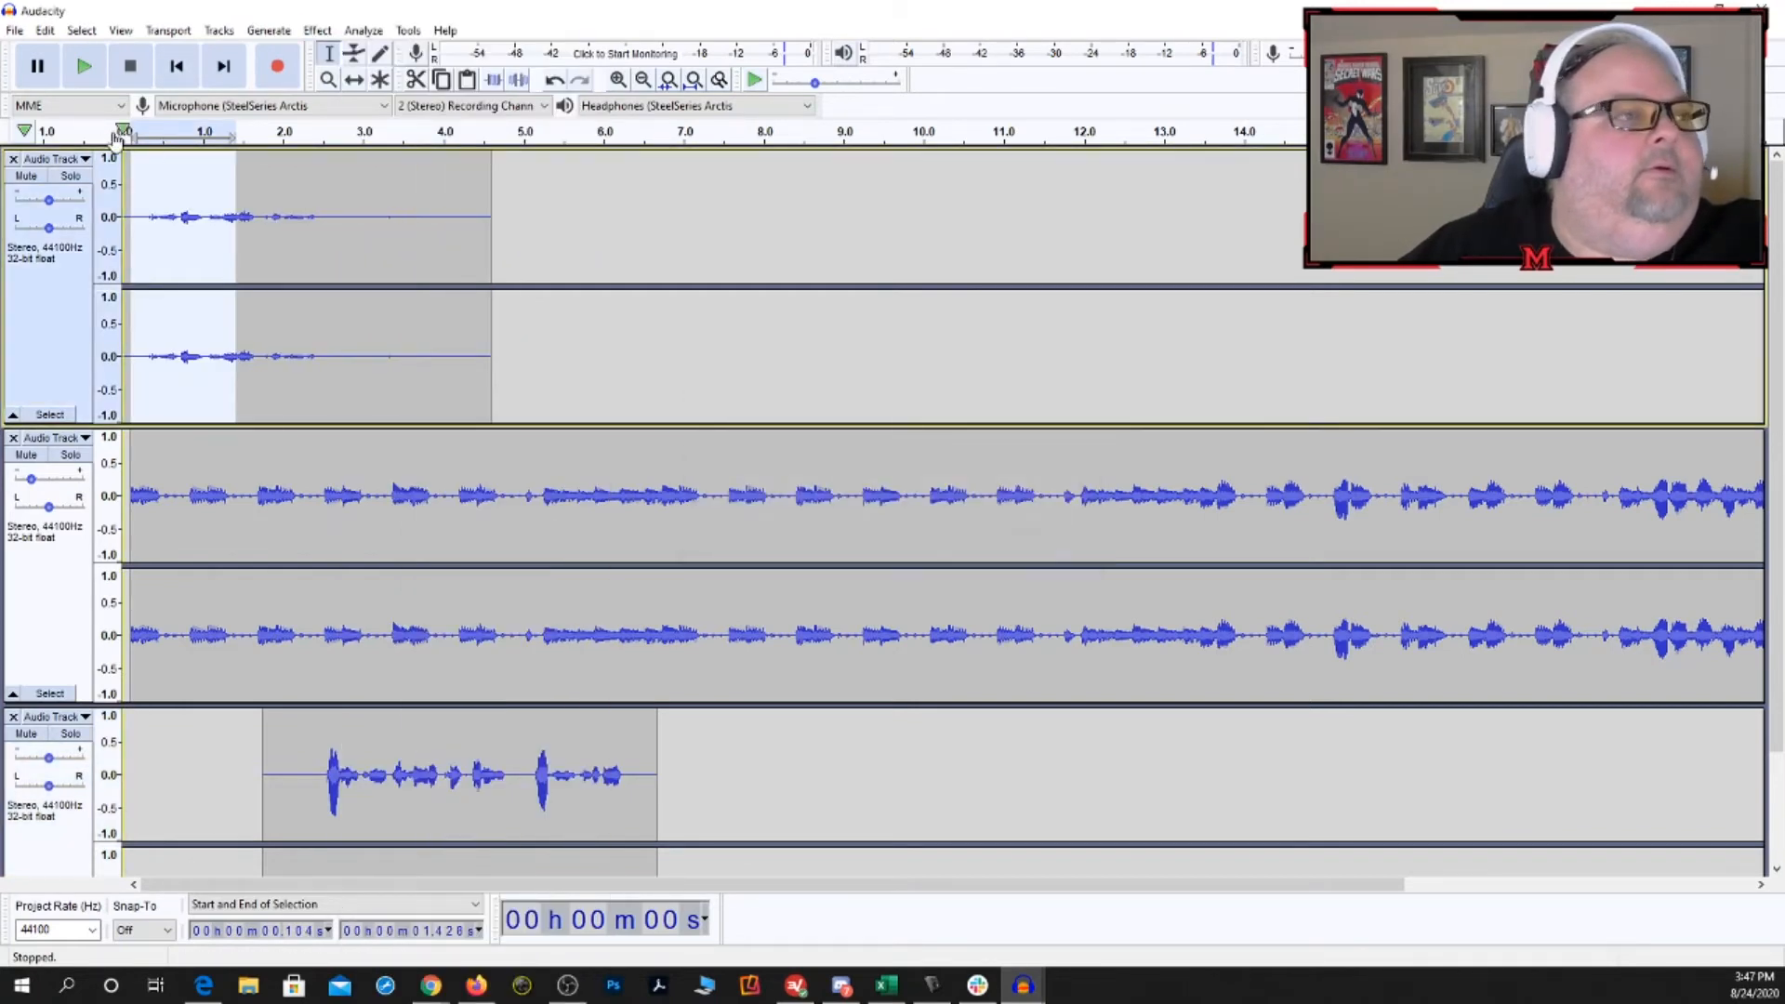
# - Play the selected section with the echo, then replay the full mix from about 0.1 s
pyautogui.press('space')
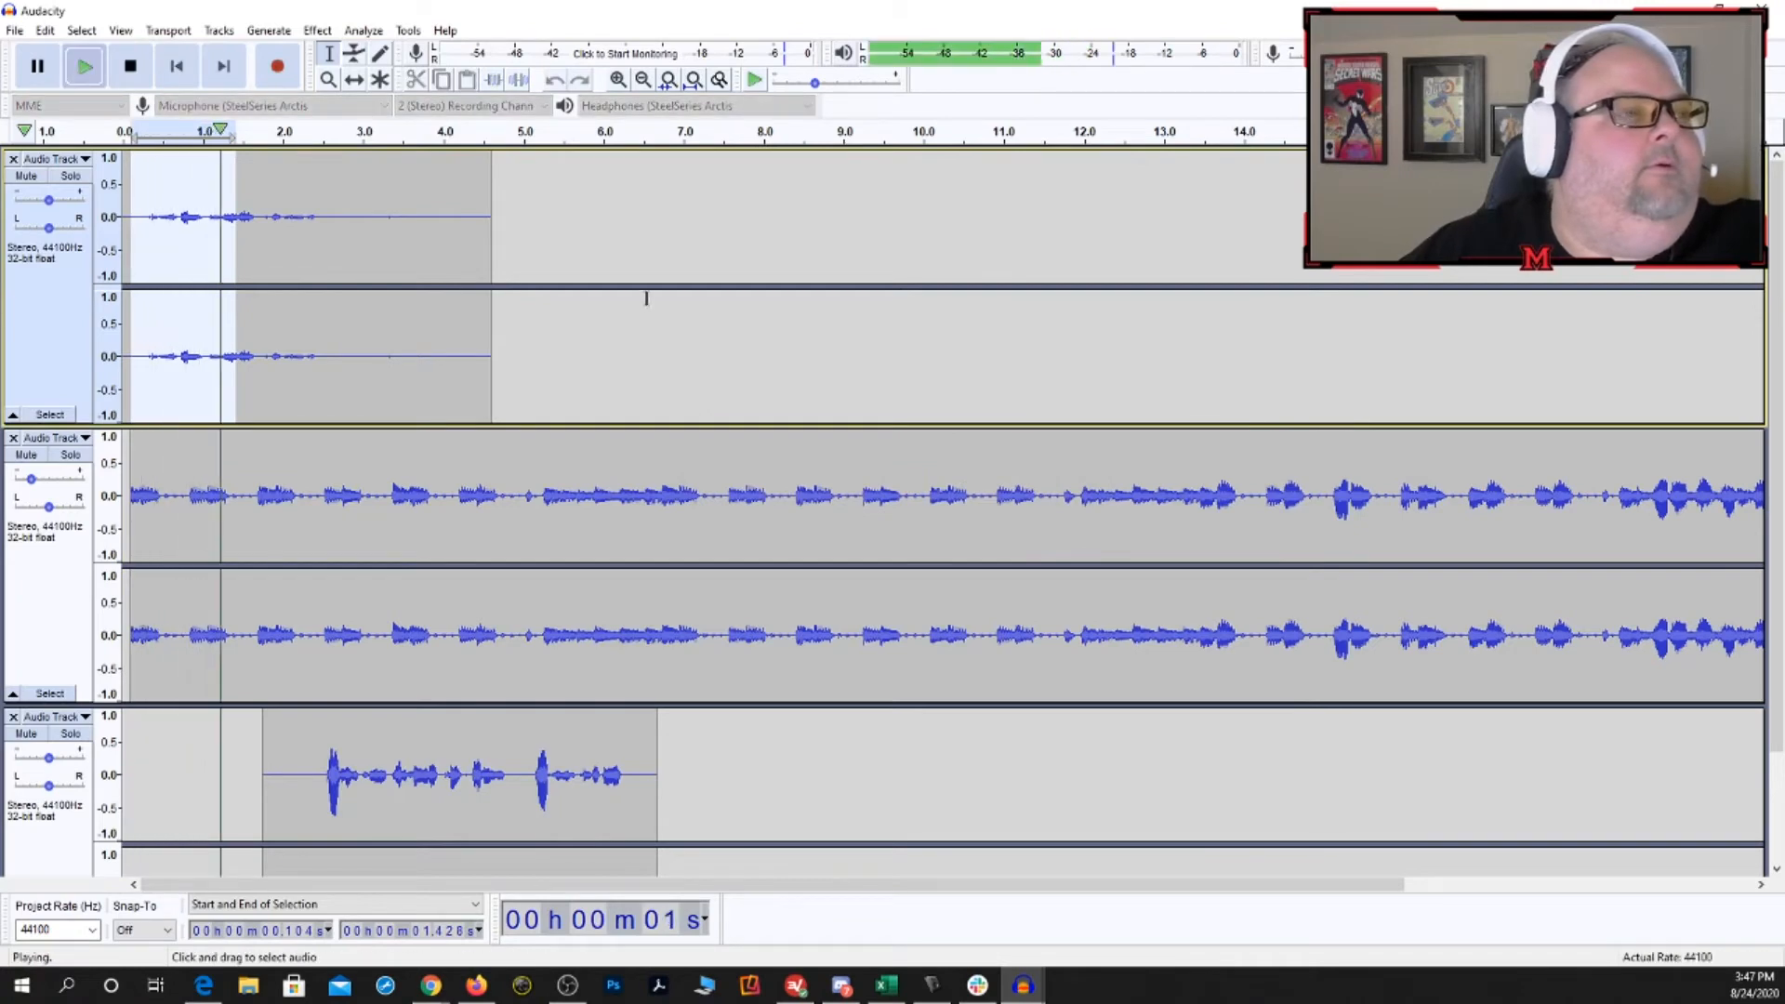
pyautogui.click(397, 265)
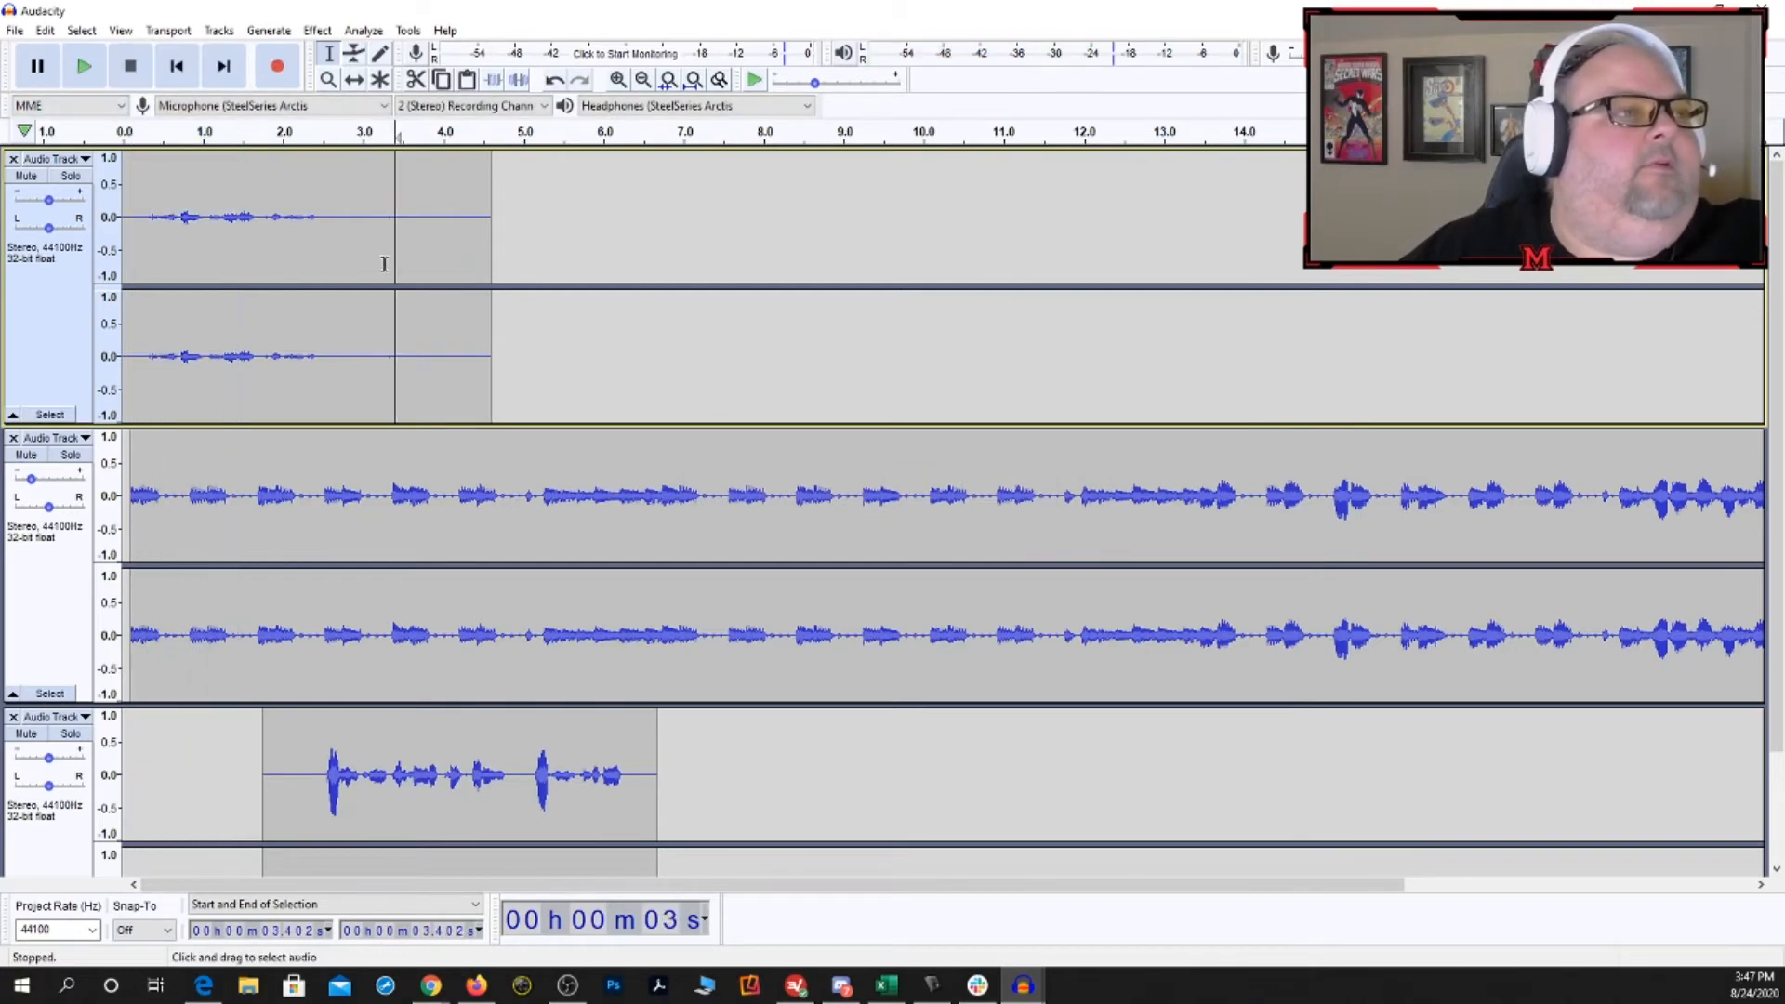
pyautogui.click(131, 200)
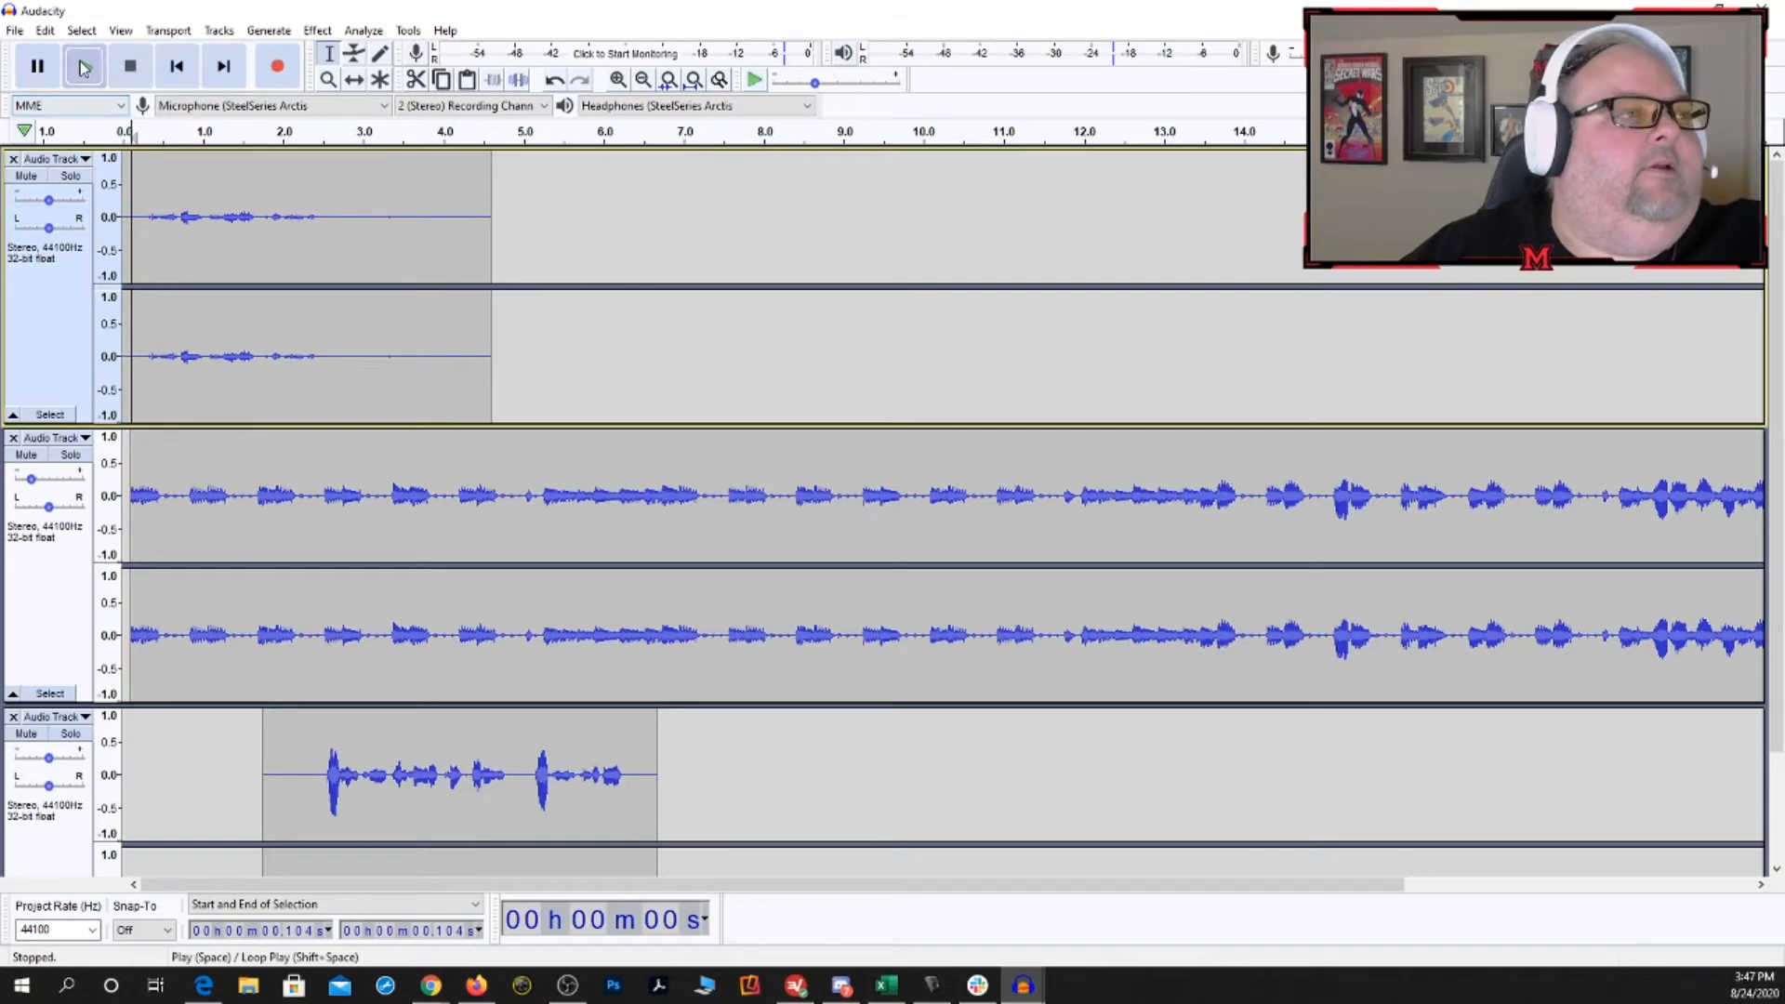
pyautogui.click(83, 66)
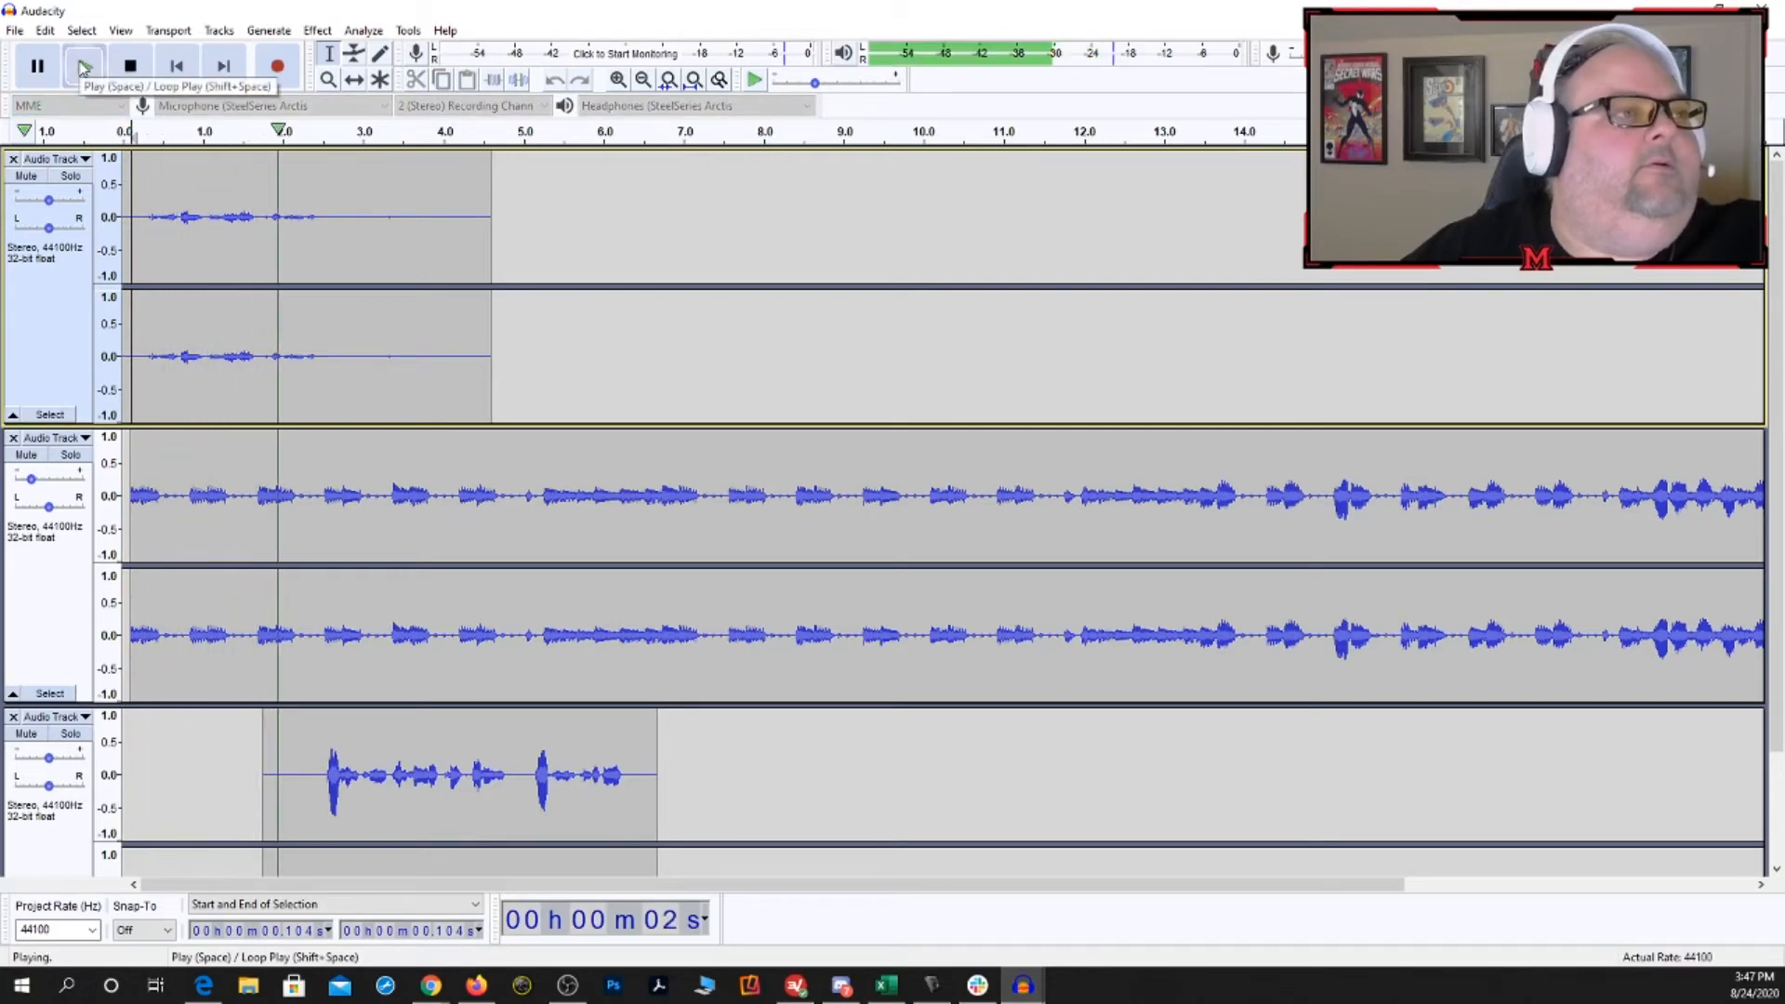
pyautogui.click(131, 66)
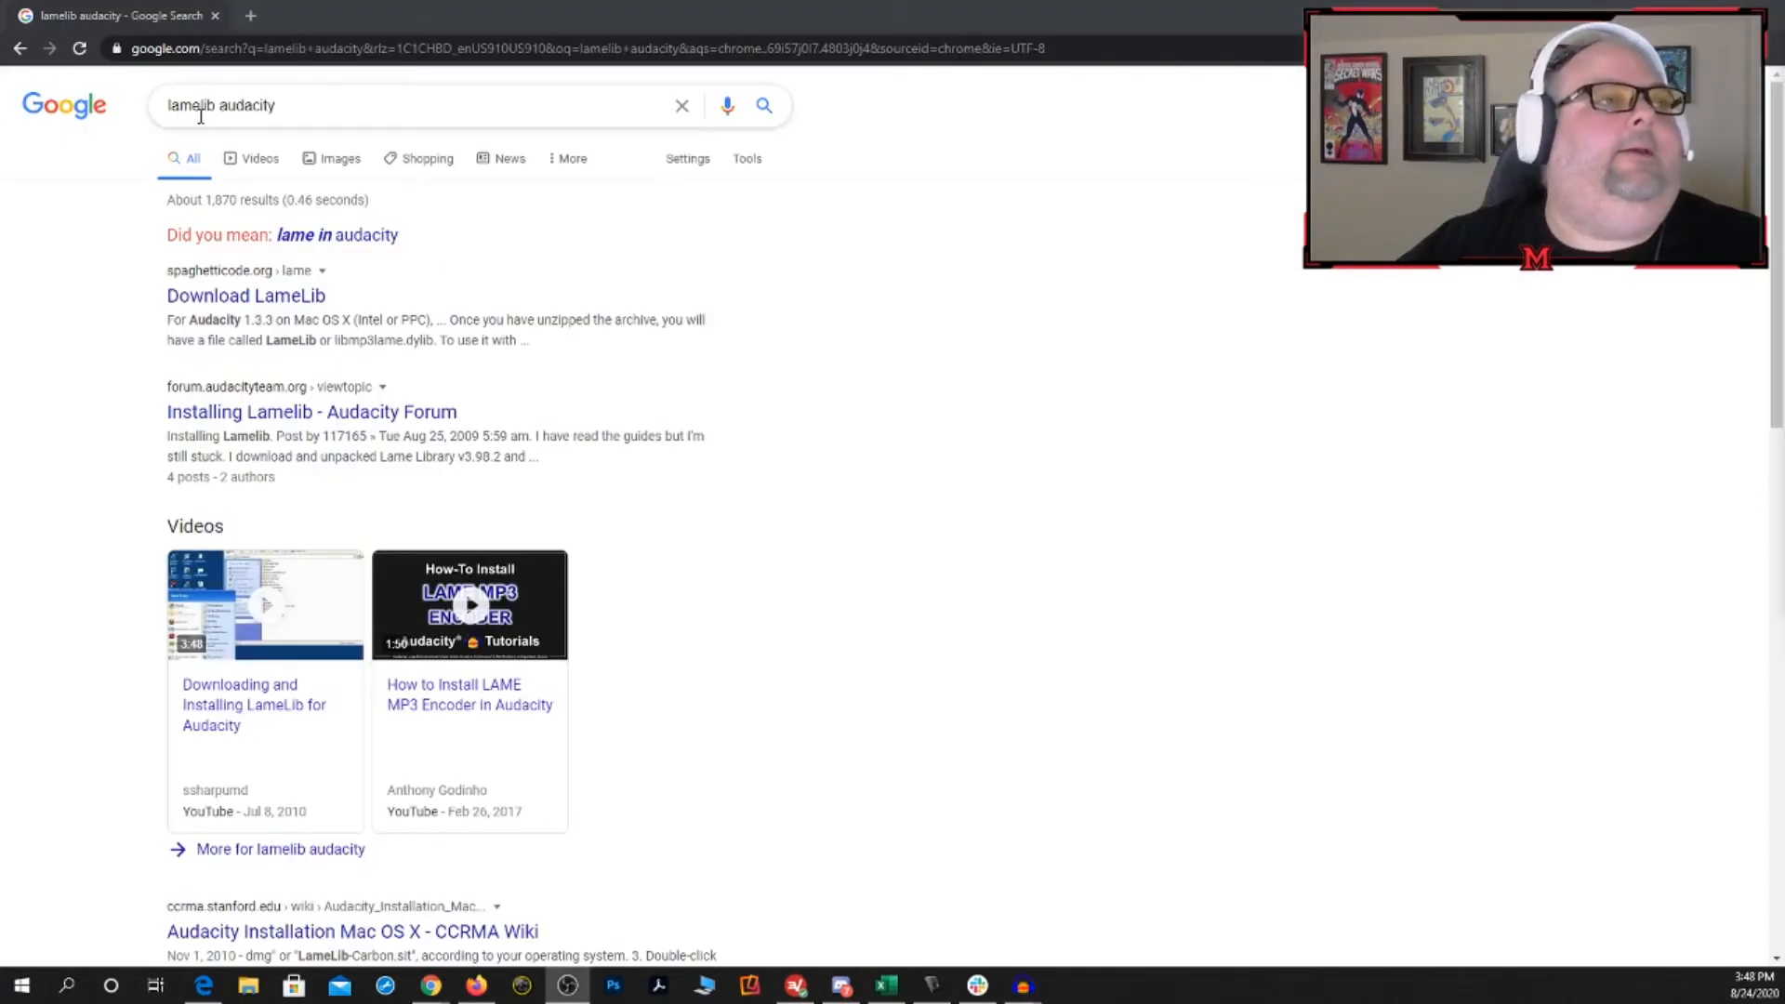
# - Switch to Chrome, download libmp3lame-win-3.97.zip from the Download LameLib search result and place it on the desktop
pyautogui.click(279, 310)
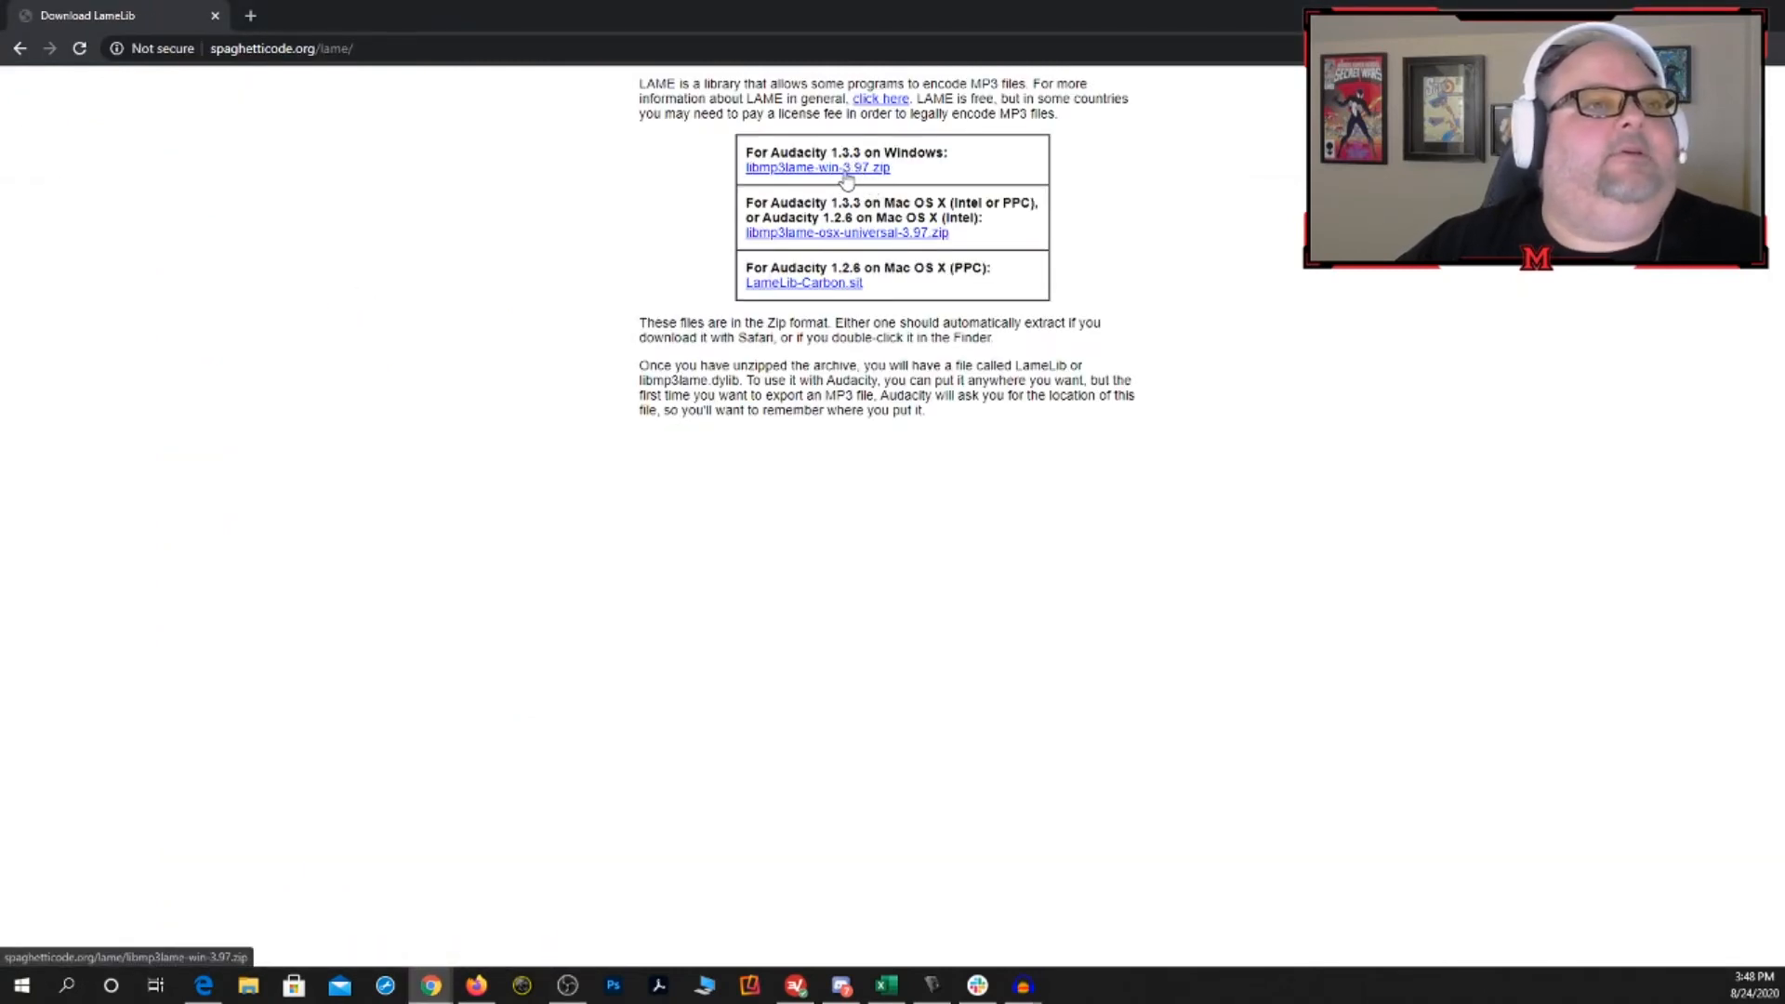
pyautogui.click(846, 177)
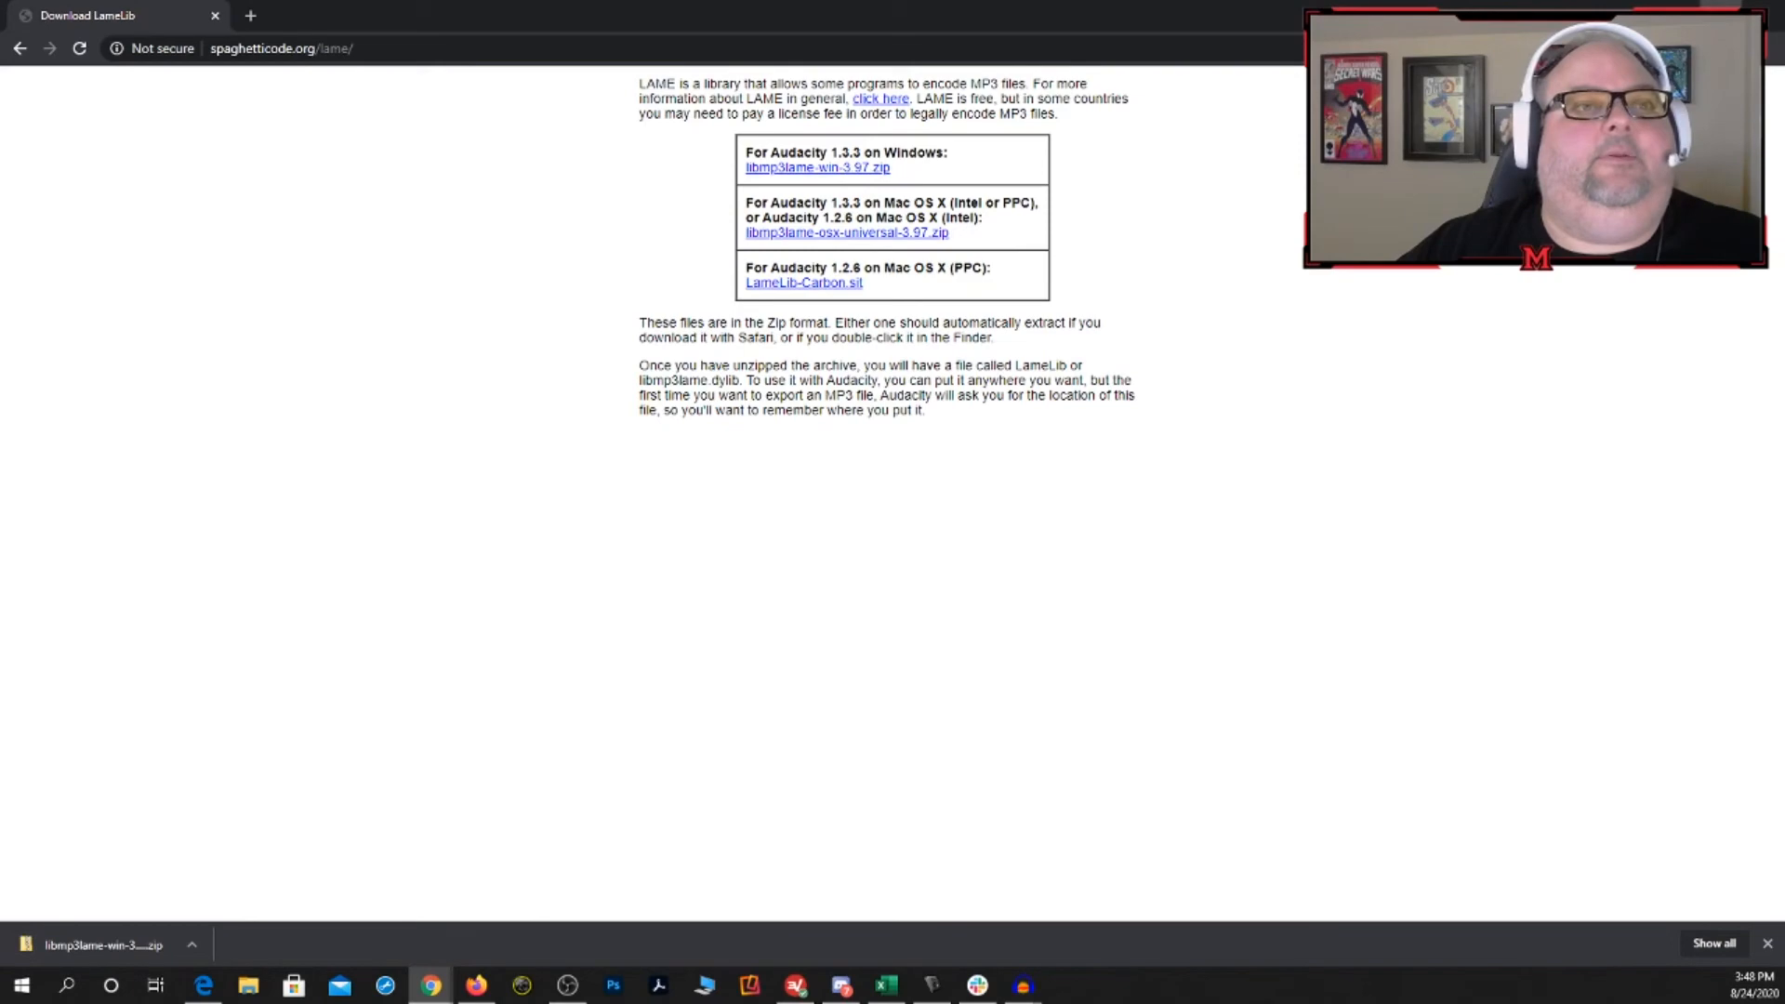
pyautogui.doubleClick(762, 8)
pyautogui.moveTo(675, 33); pyautogui.dragTo(1101, 32)
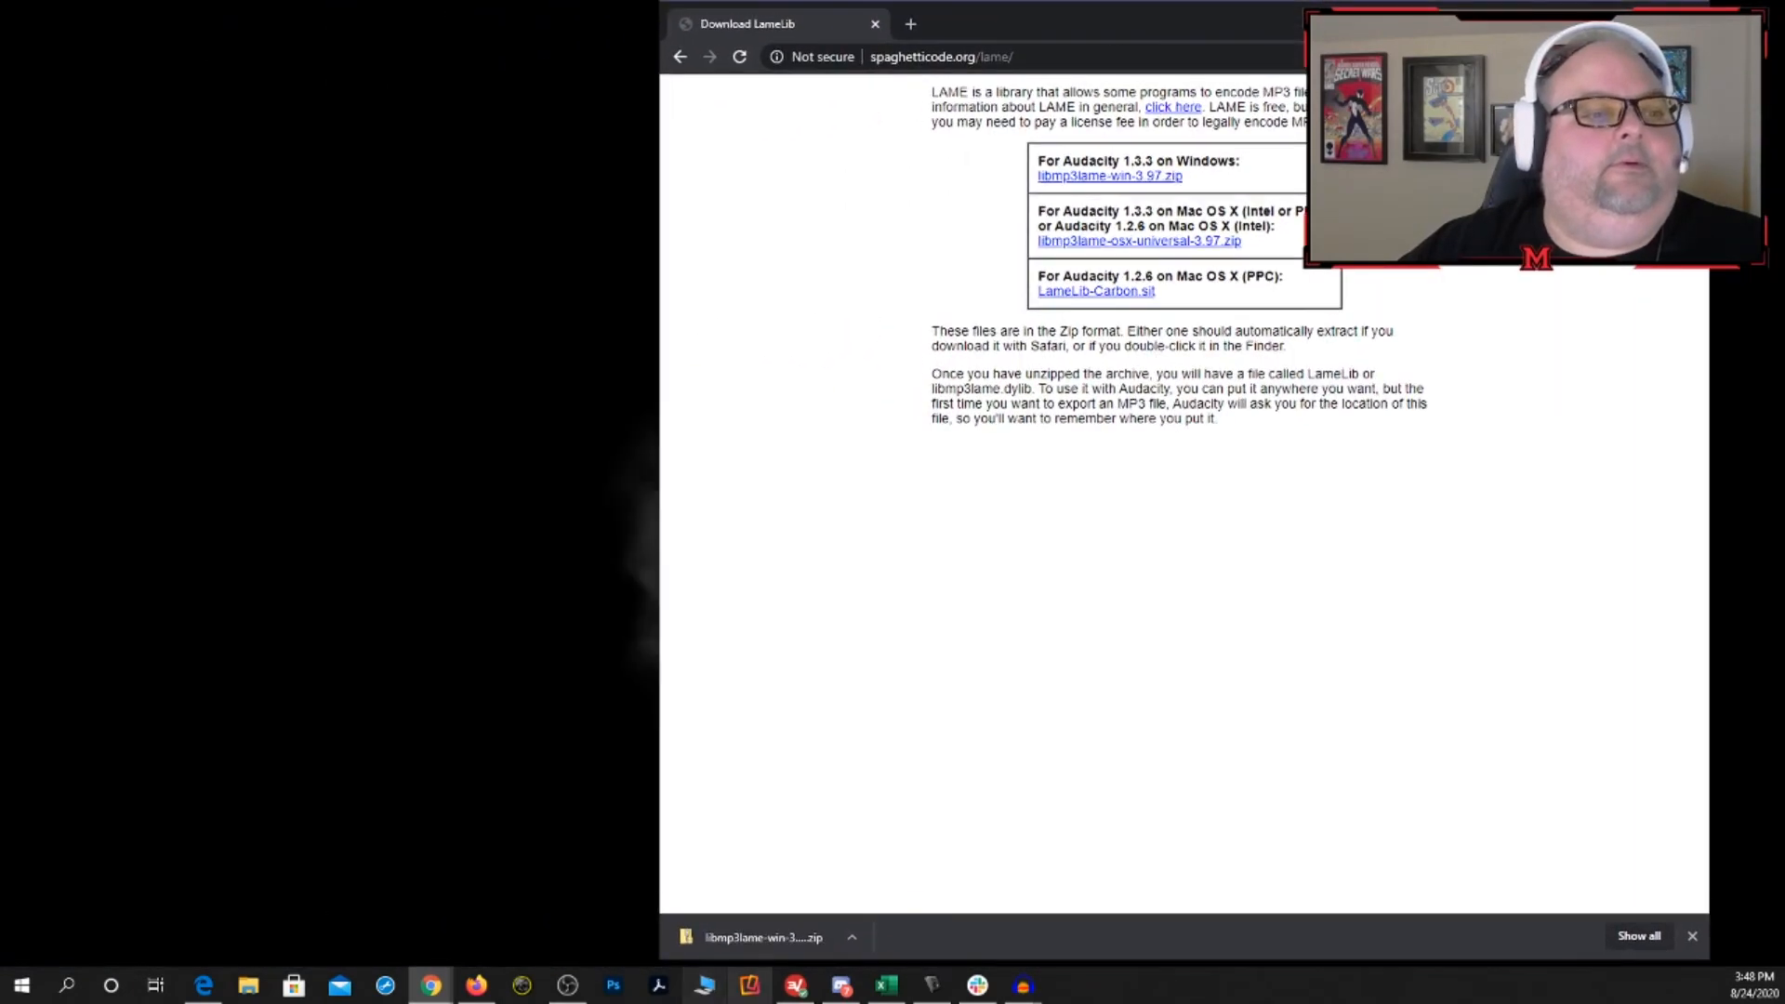
pyautogui.moveTo(758, 937); pyautogui.dragTo(206, 396)
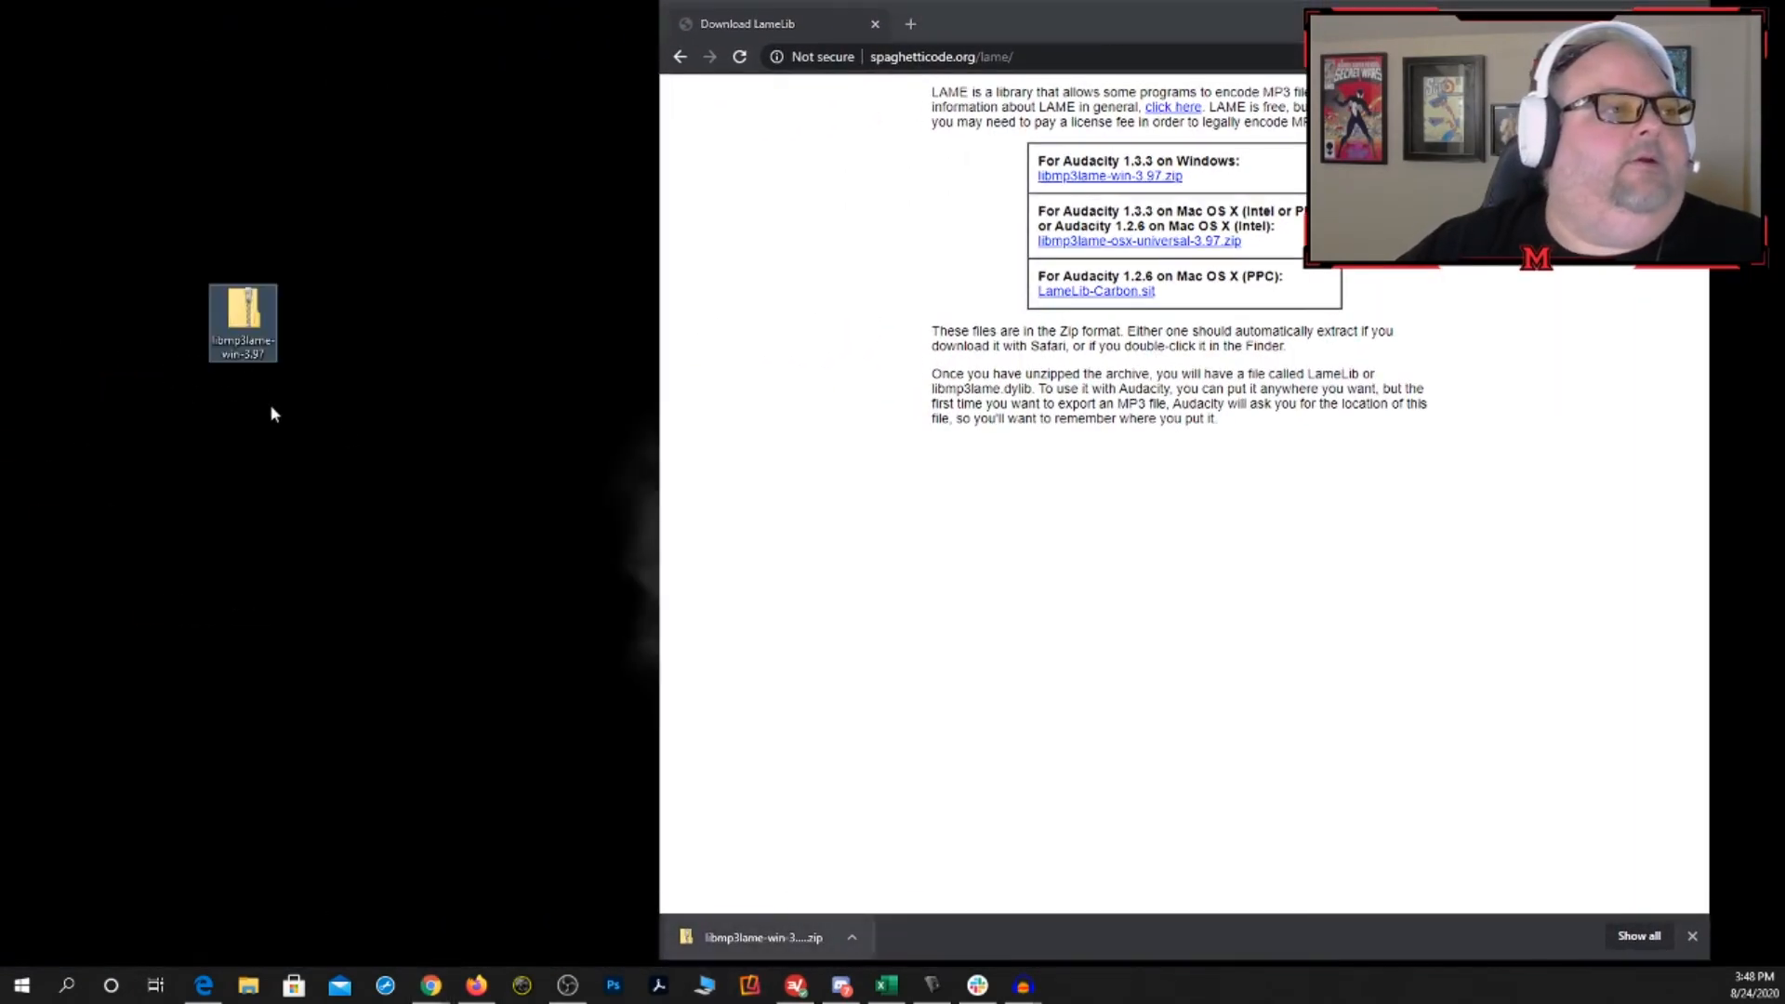
# - Extract the libmp3lame-win-3.97 archive on the desktop and open the extracted libmp3lame-3.97 folder
pyautogui.rightClick(252, 322)
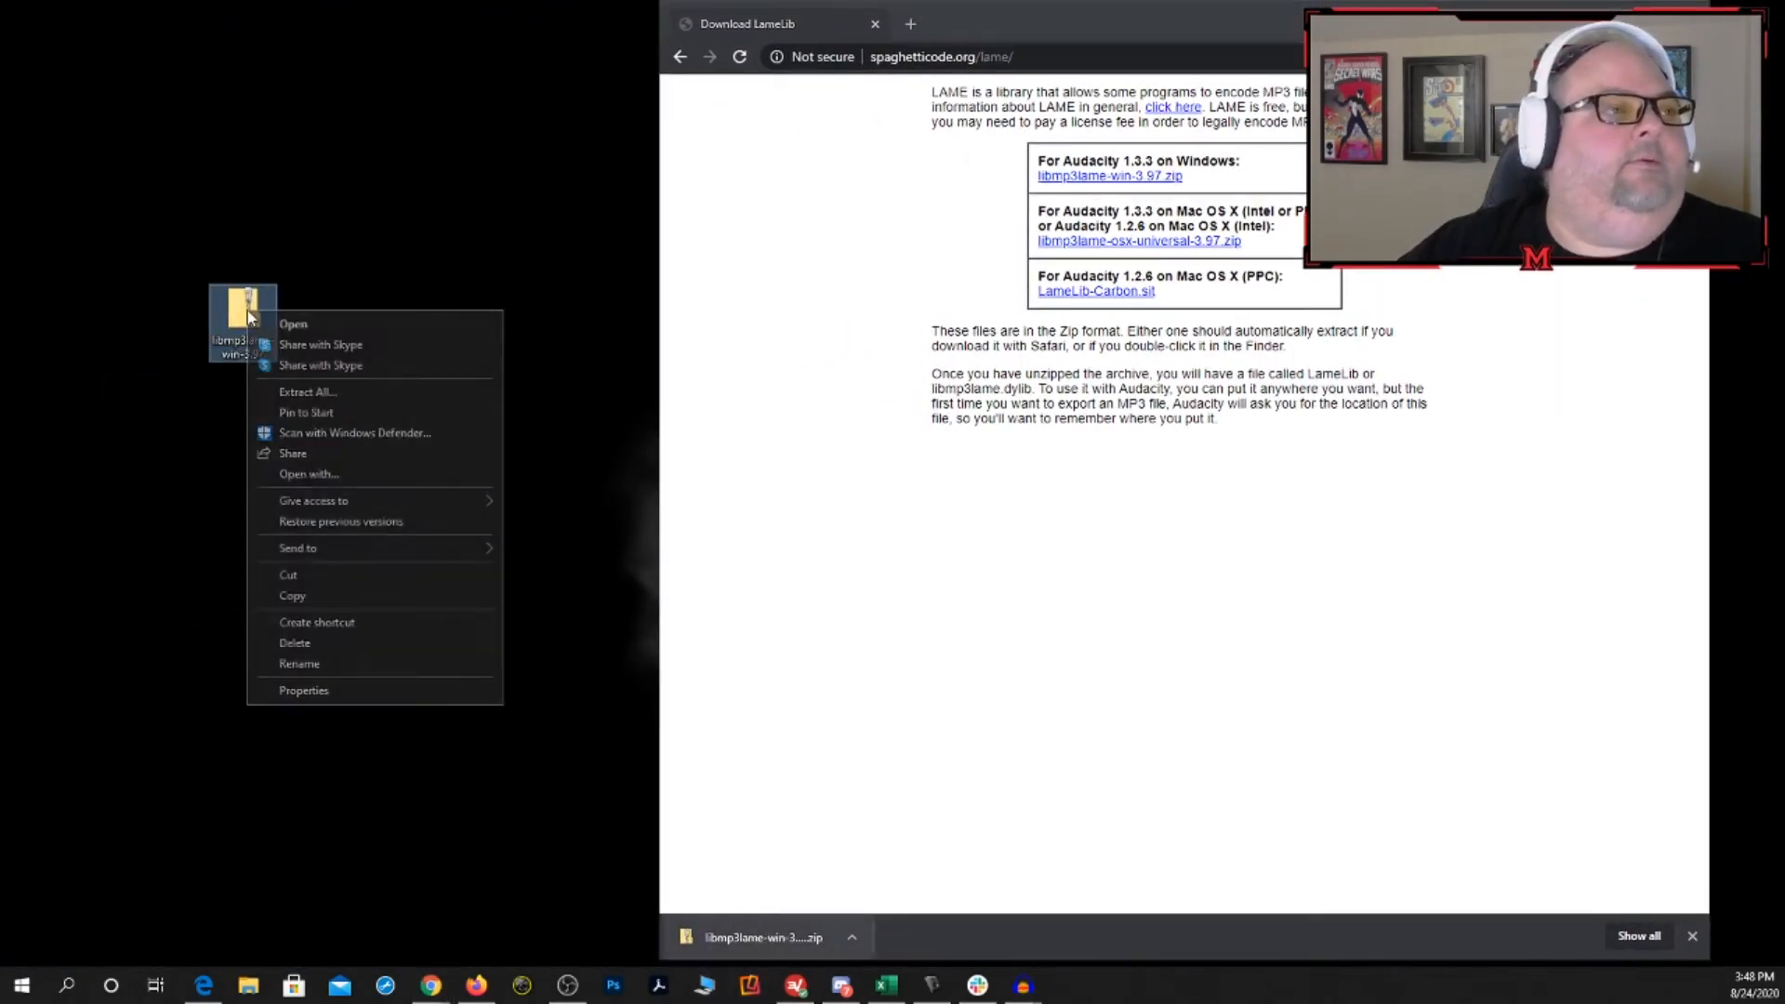
pyautogui.click(424, 403)
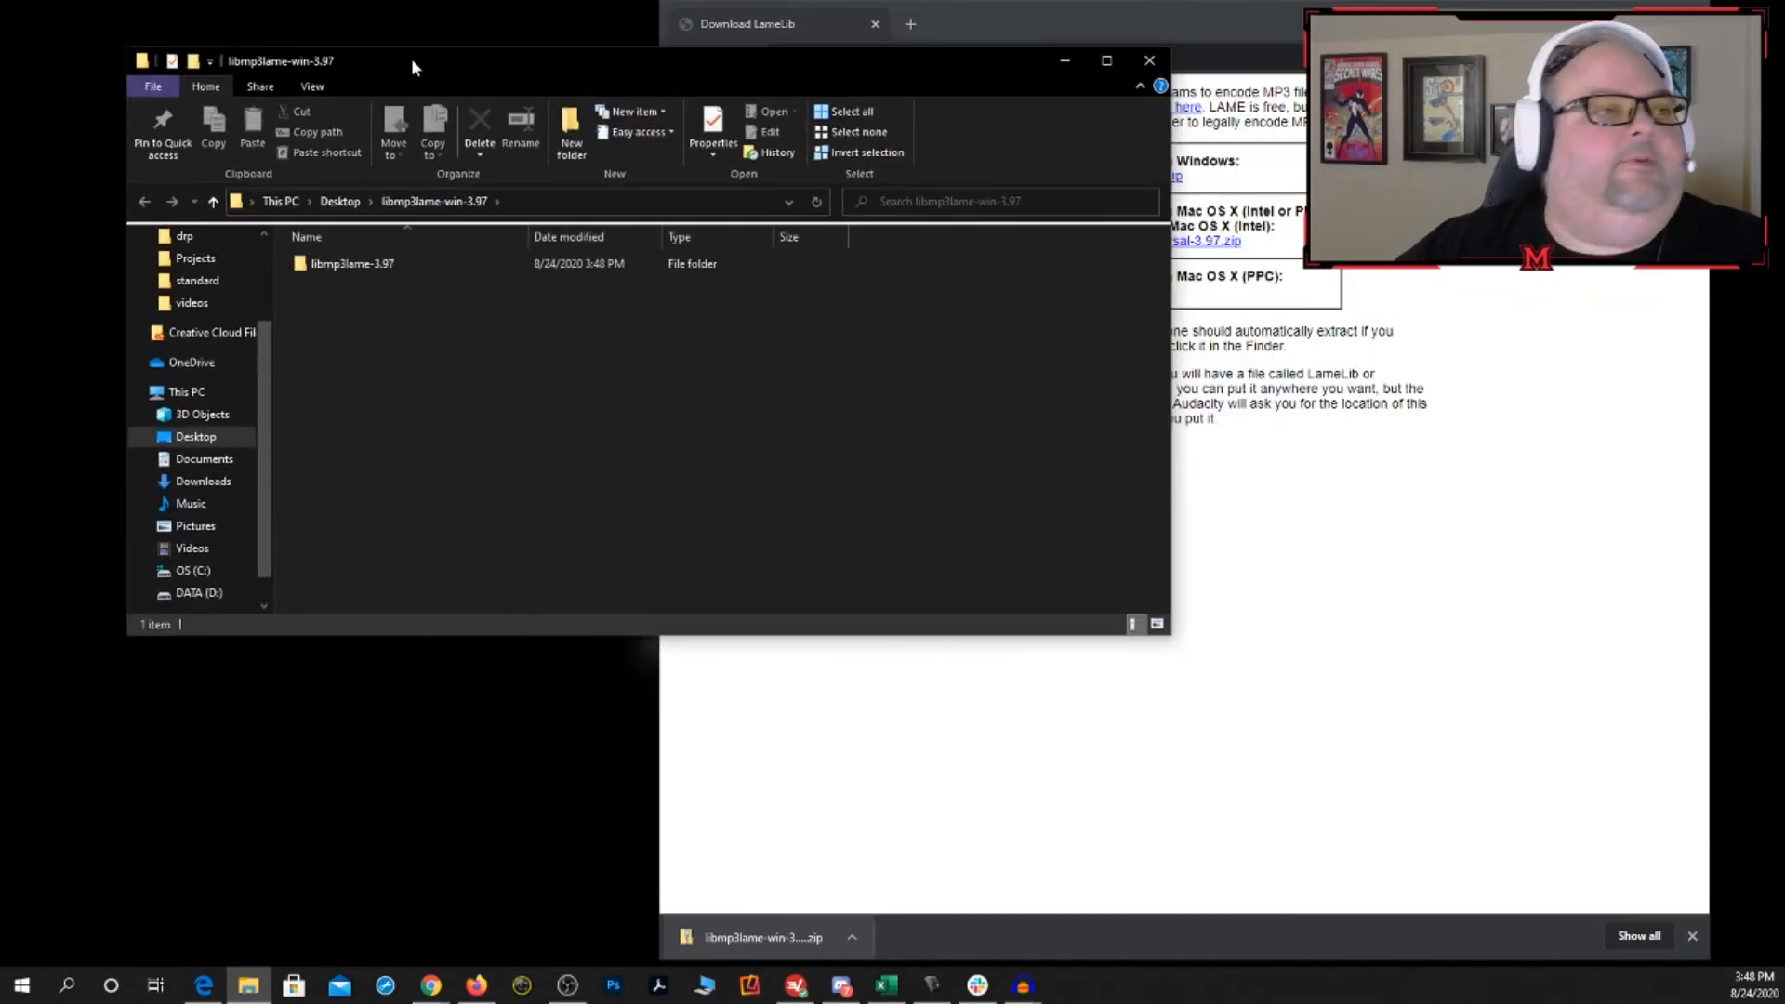
pyautogui.moveTo(411, 57); pyautogui.dragTo(403, 102)
pyautogui.doubleClick(302, 310)
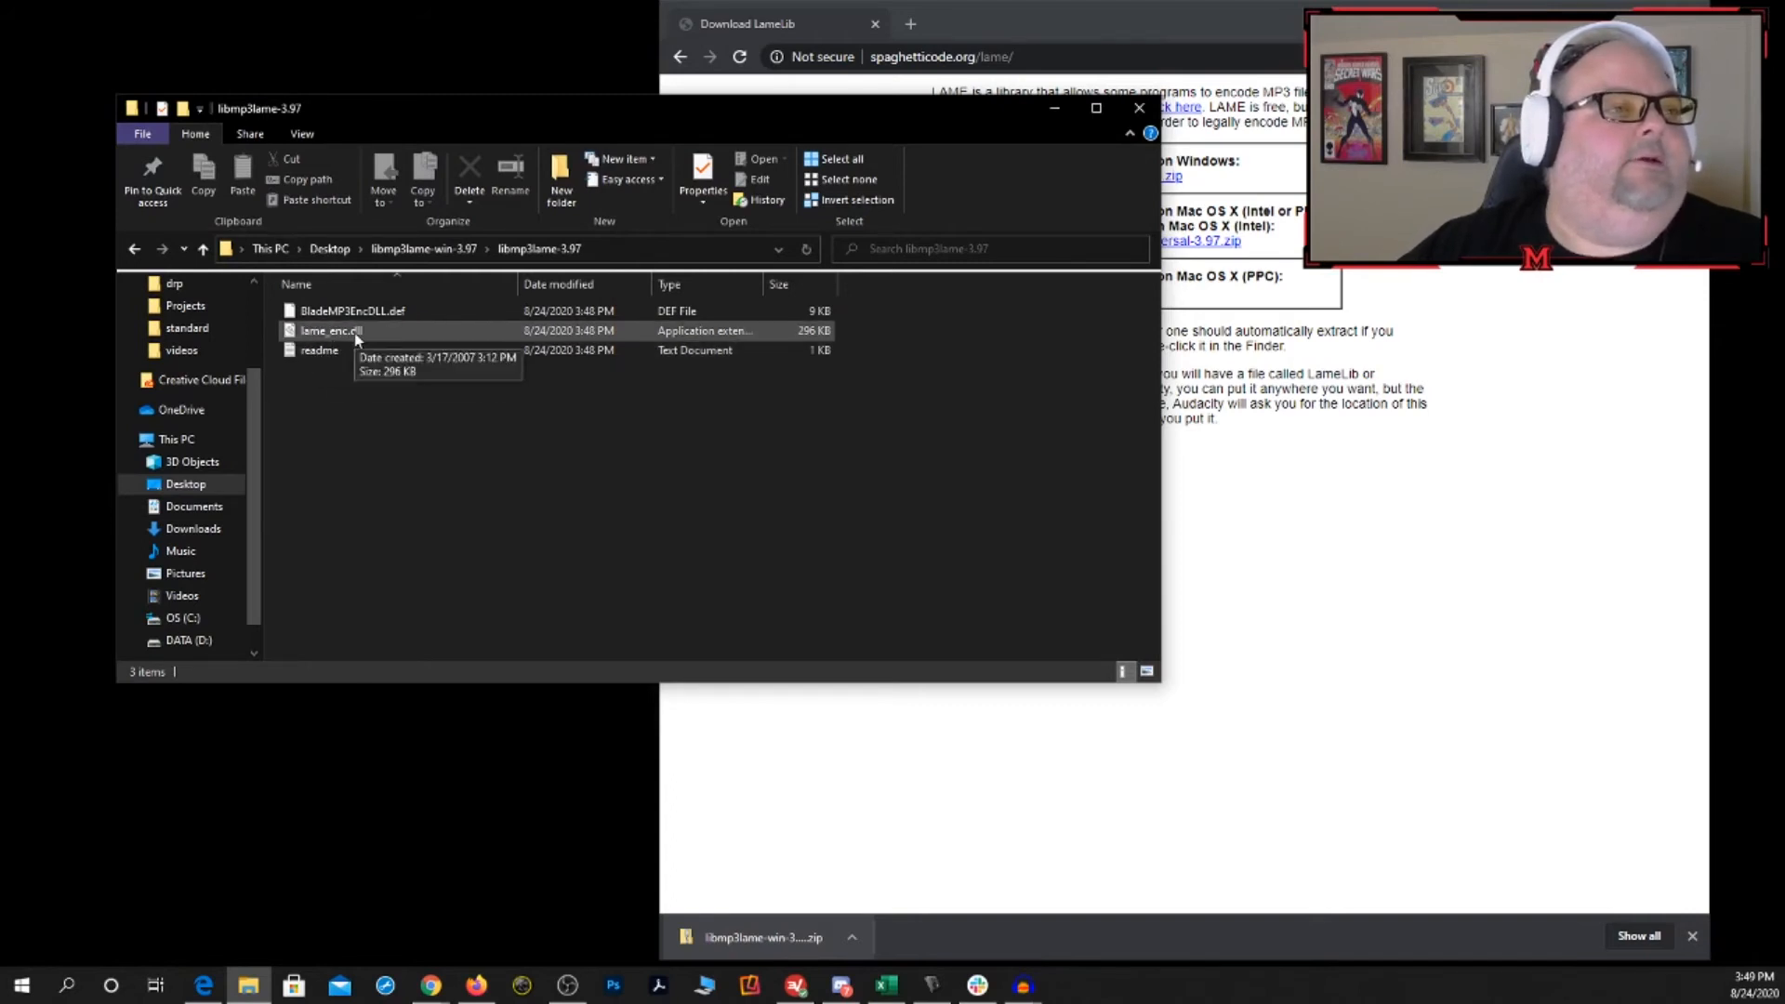
# - Place lame_enc.dll from the extracted folder onto the desktop
pyautogui.click(246, 990)
pyautogui.click(246, 986)
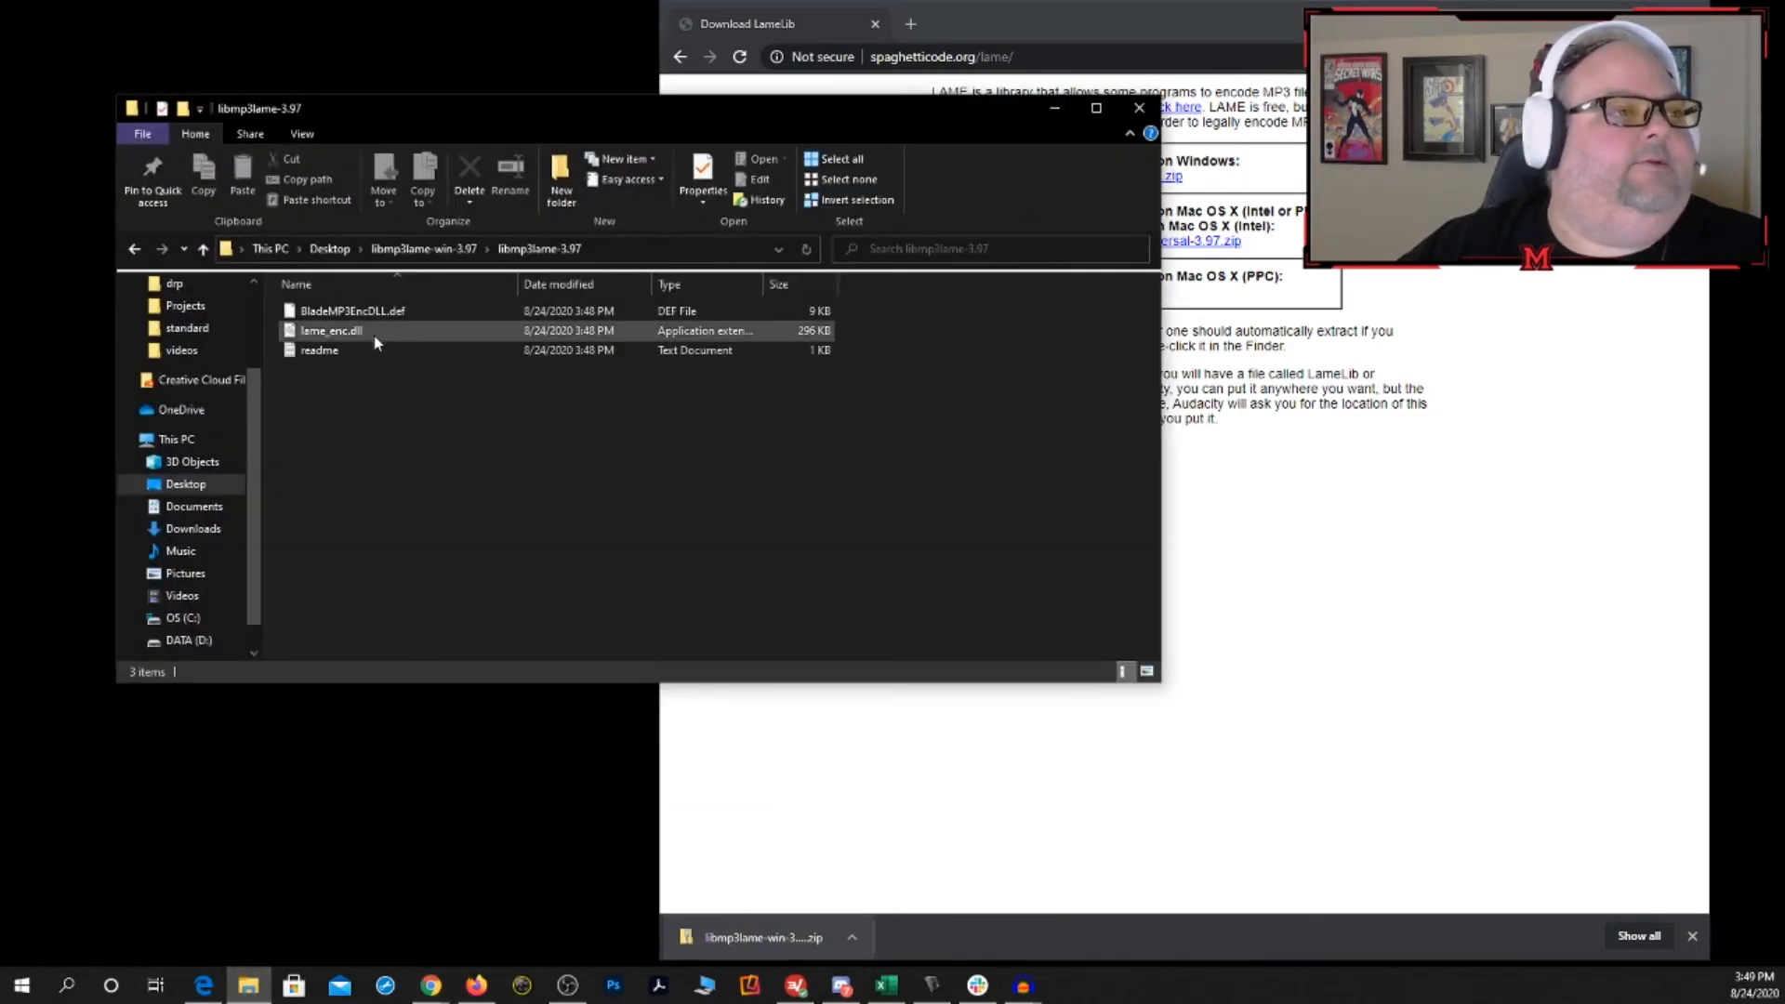
pyautogui.moveTo(358, 333); pyautogui.dragTo(279, 859)
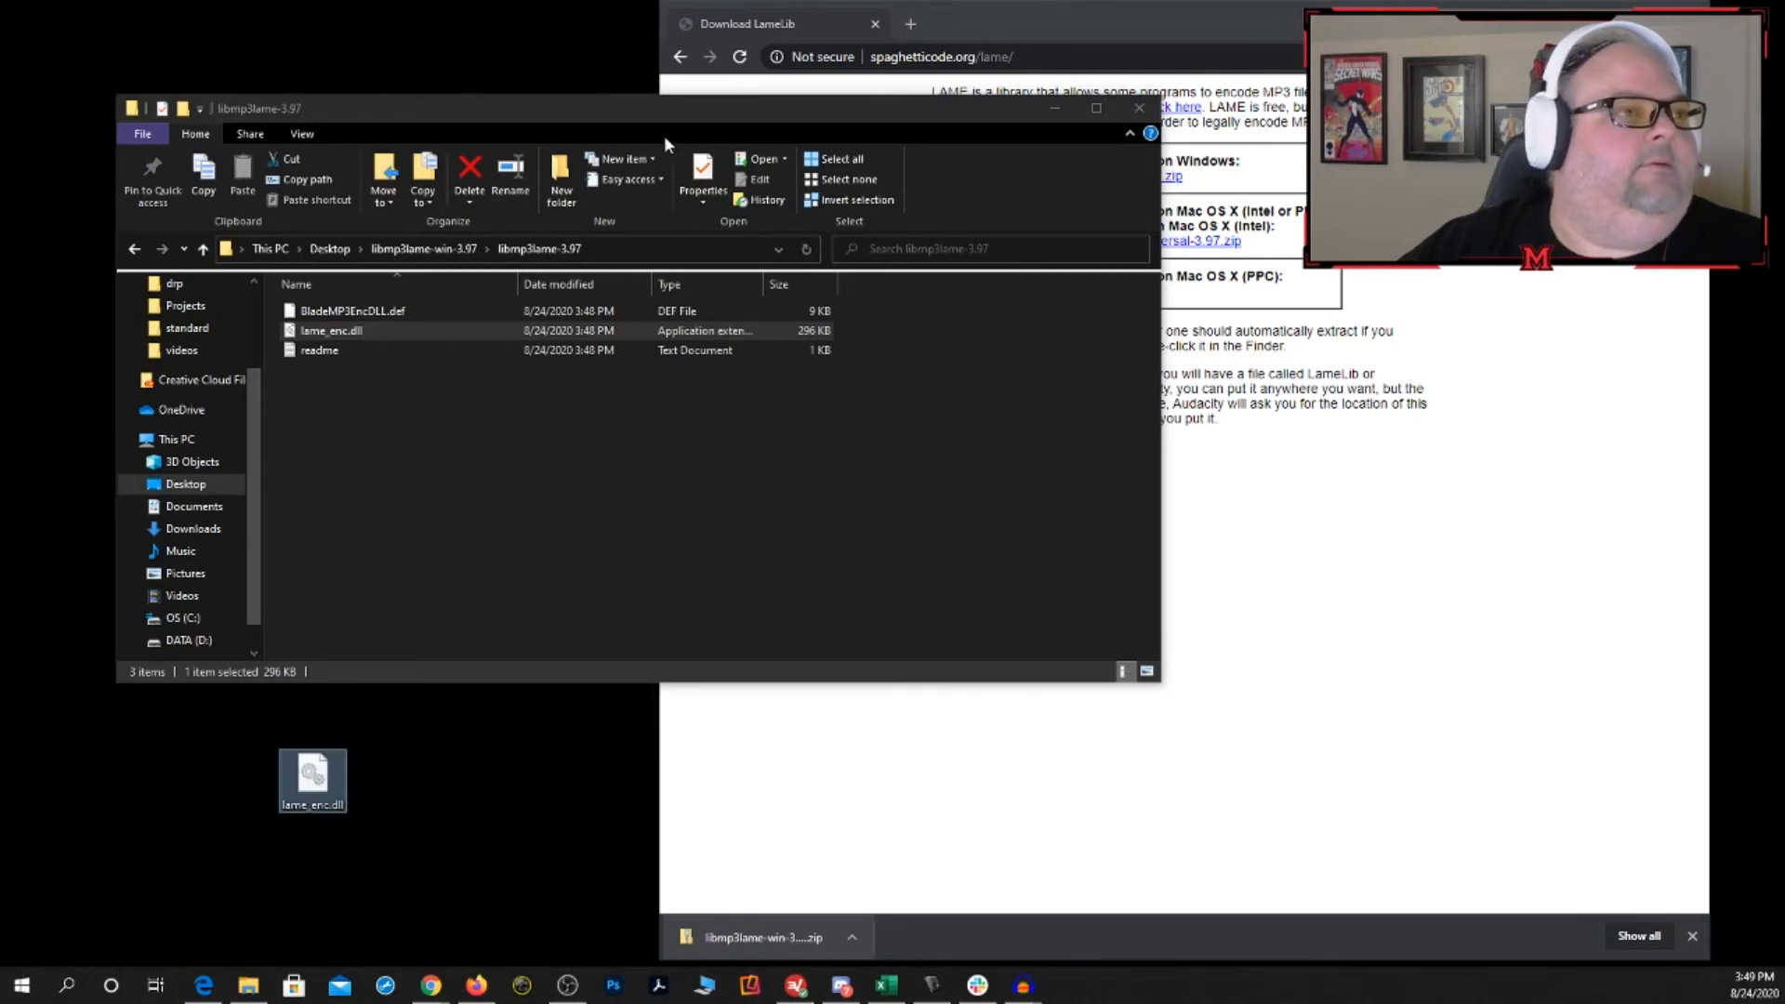
# - Open the Plug-Ins folder of the Audacity installation under Program Files (x86) on the C: drive
pyautogui.moveTo(382, 115); pyautogui.dragTo(721, 140)
pyautogui.scroll(-1, 558, 512)
pyautogui.click(511, 622)
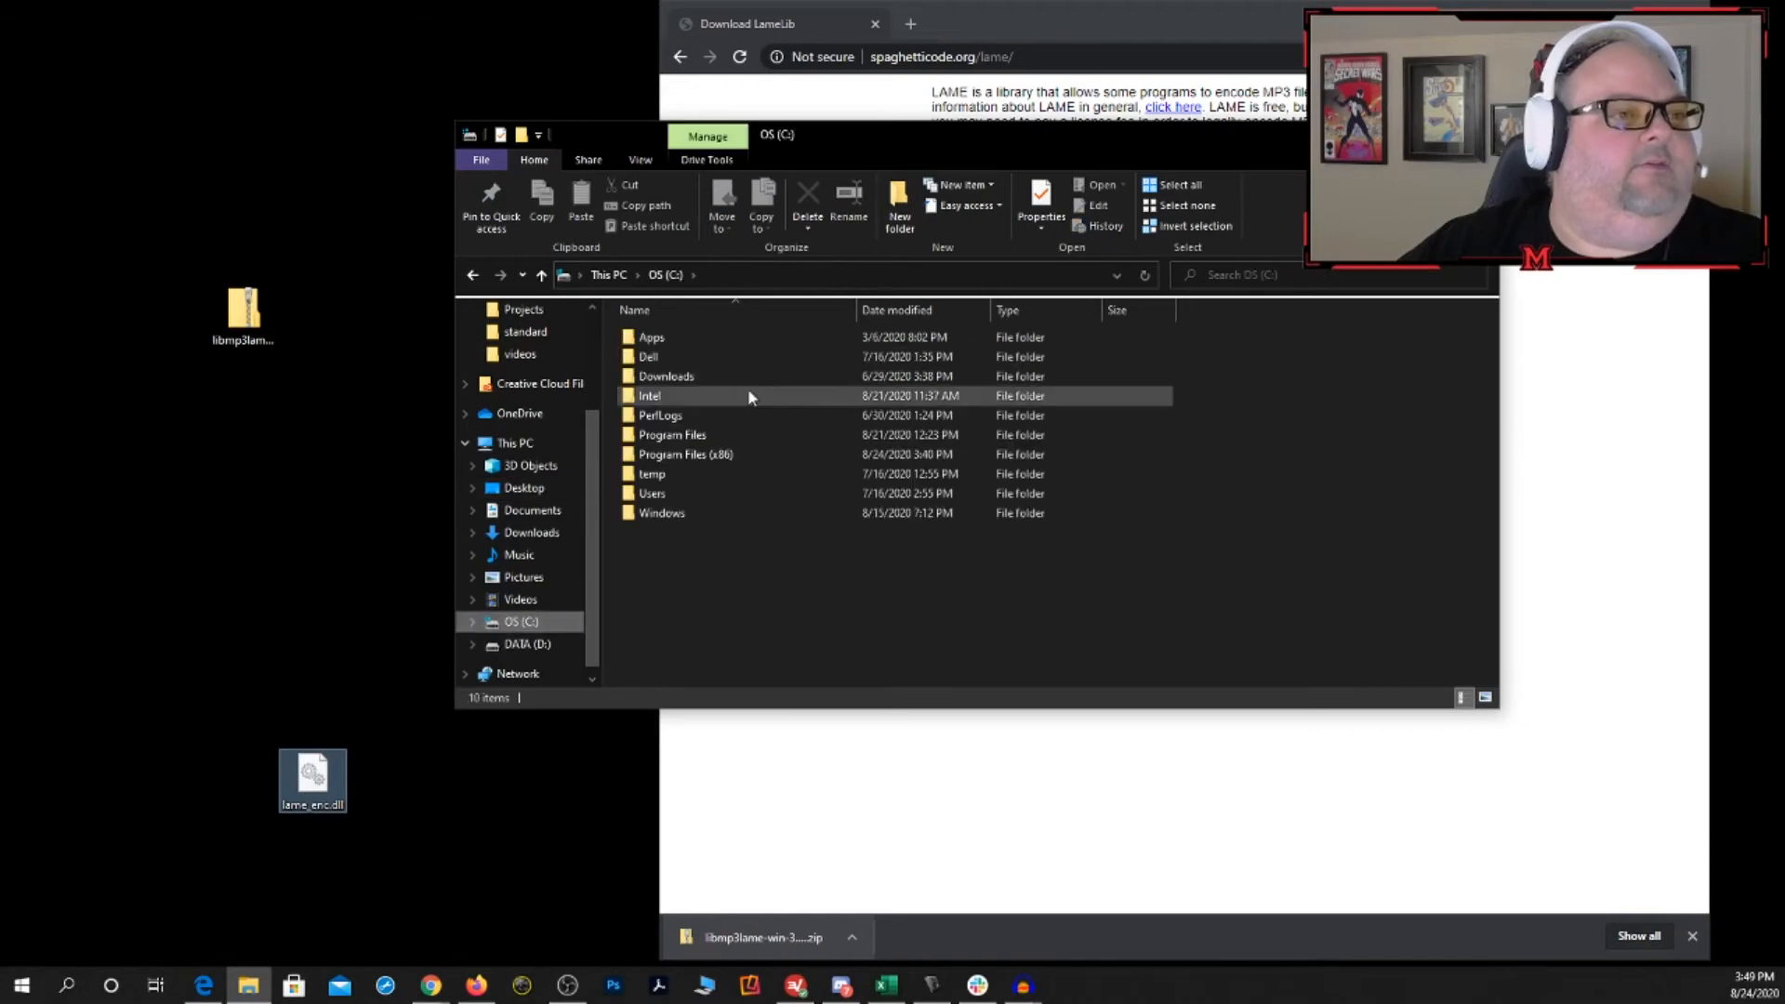
pyautogui.click(689, 454)
pyautogui.doubleClick(689, 454)
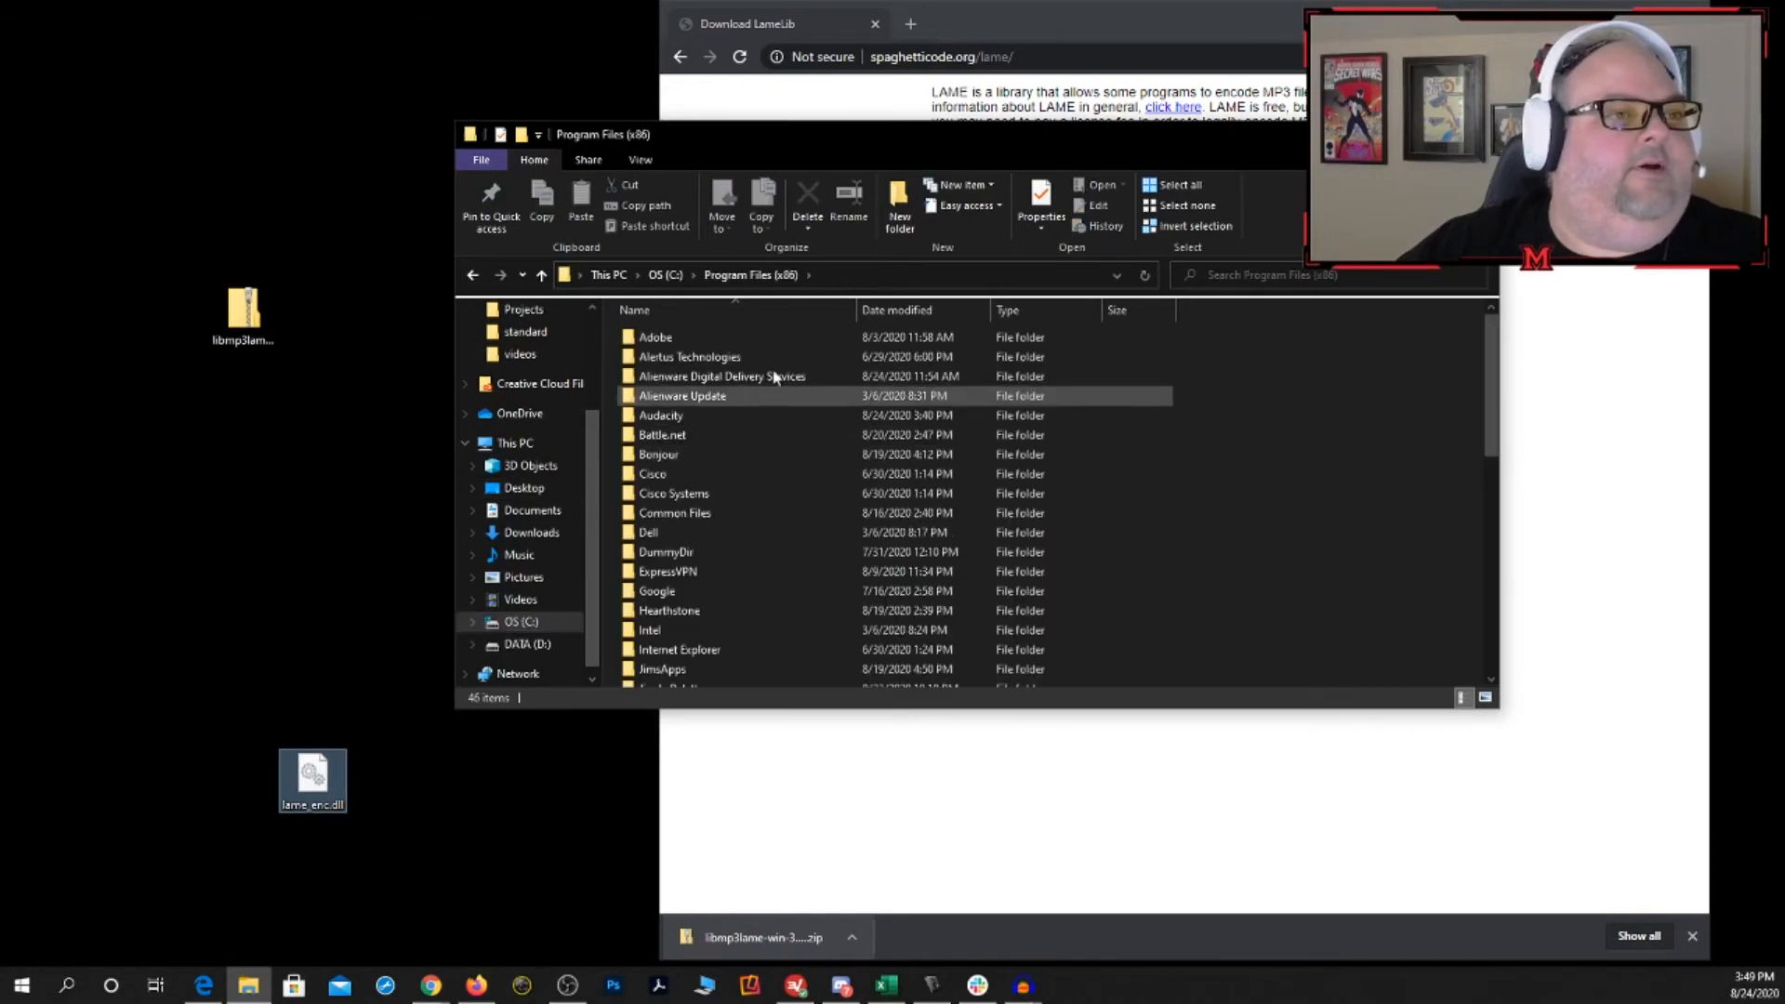
pyautogui.doubleClick(742, 423)
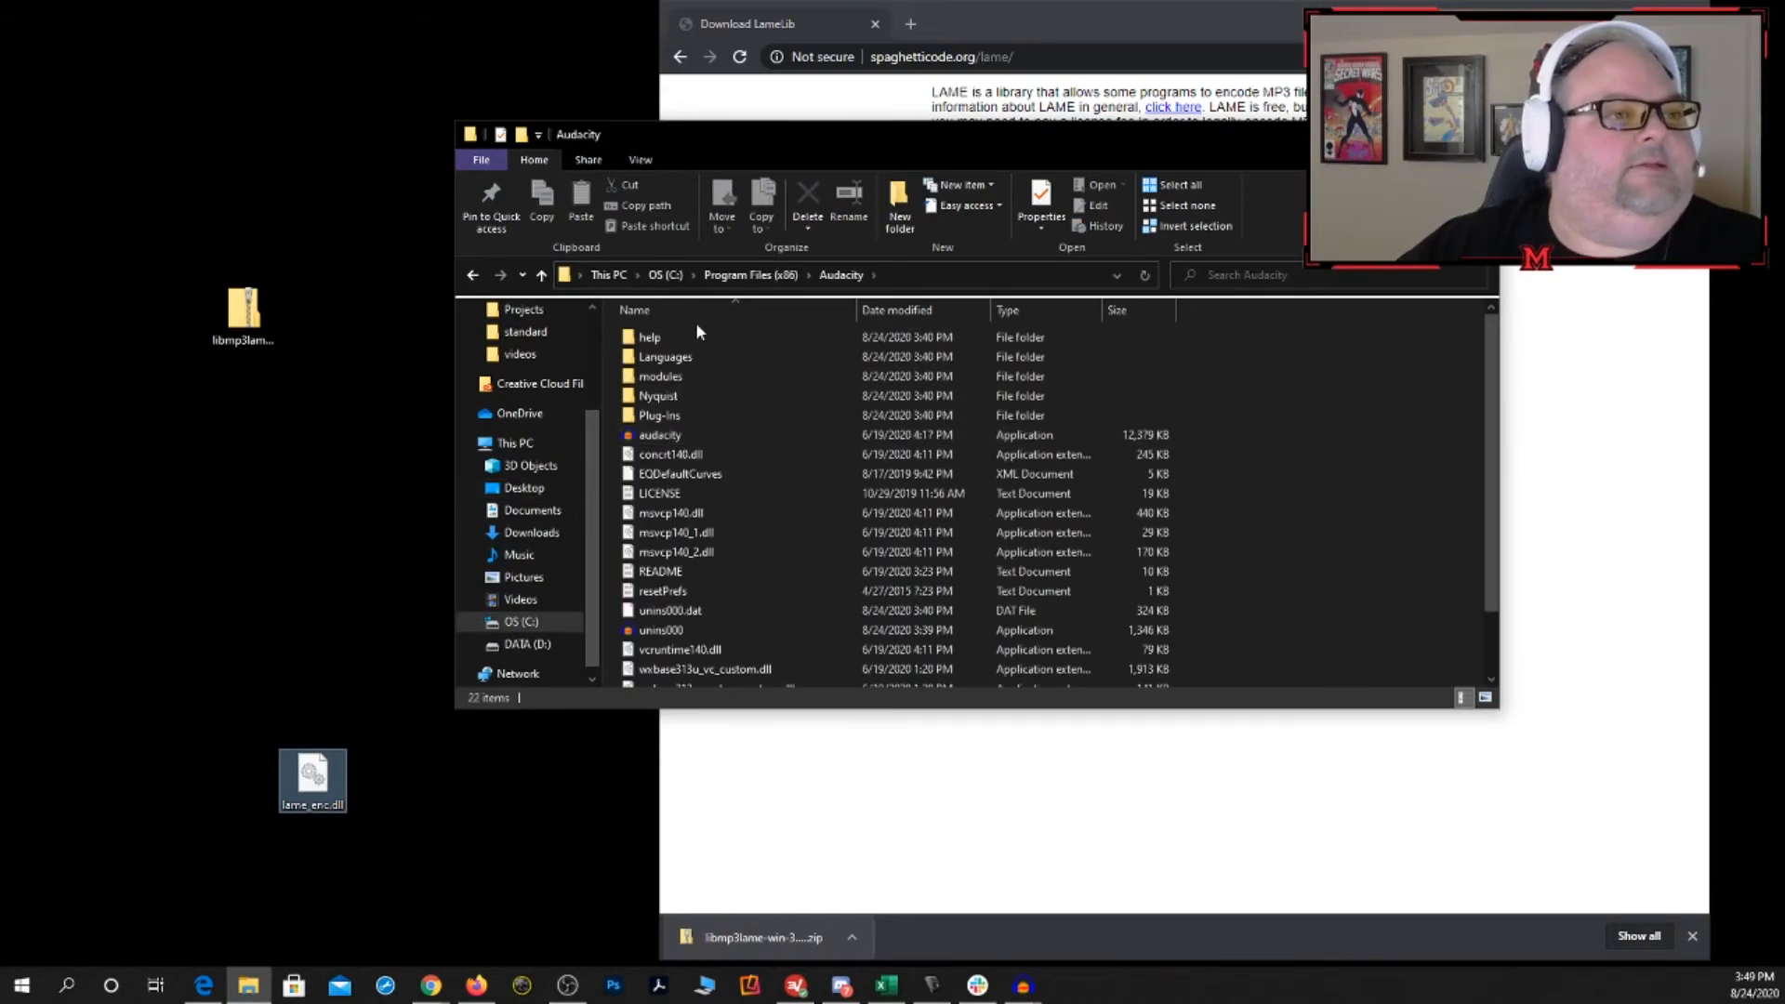
pyautogui.doubleClick(713, 425)
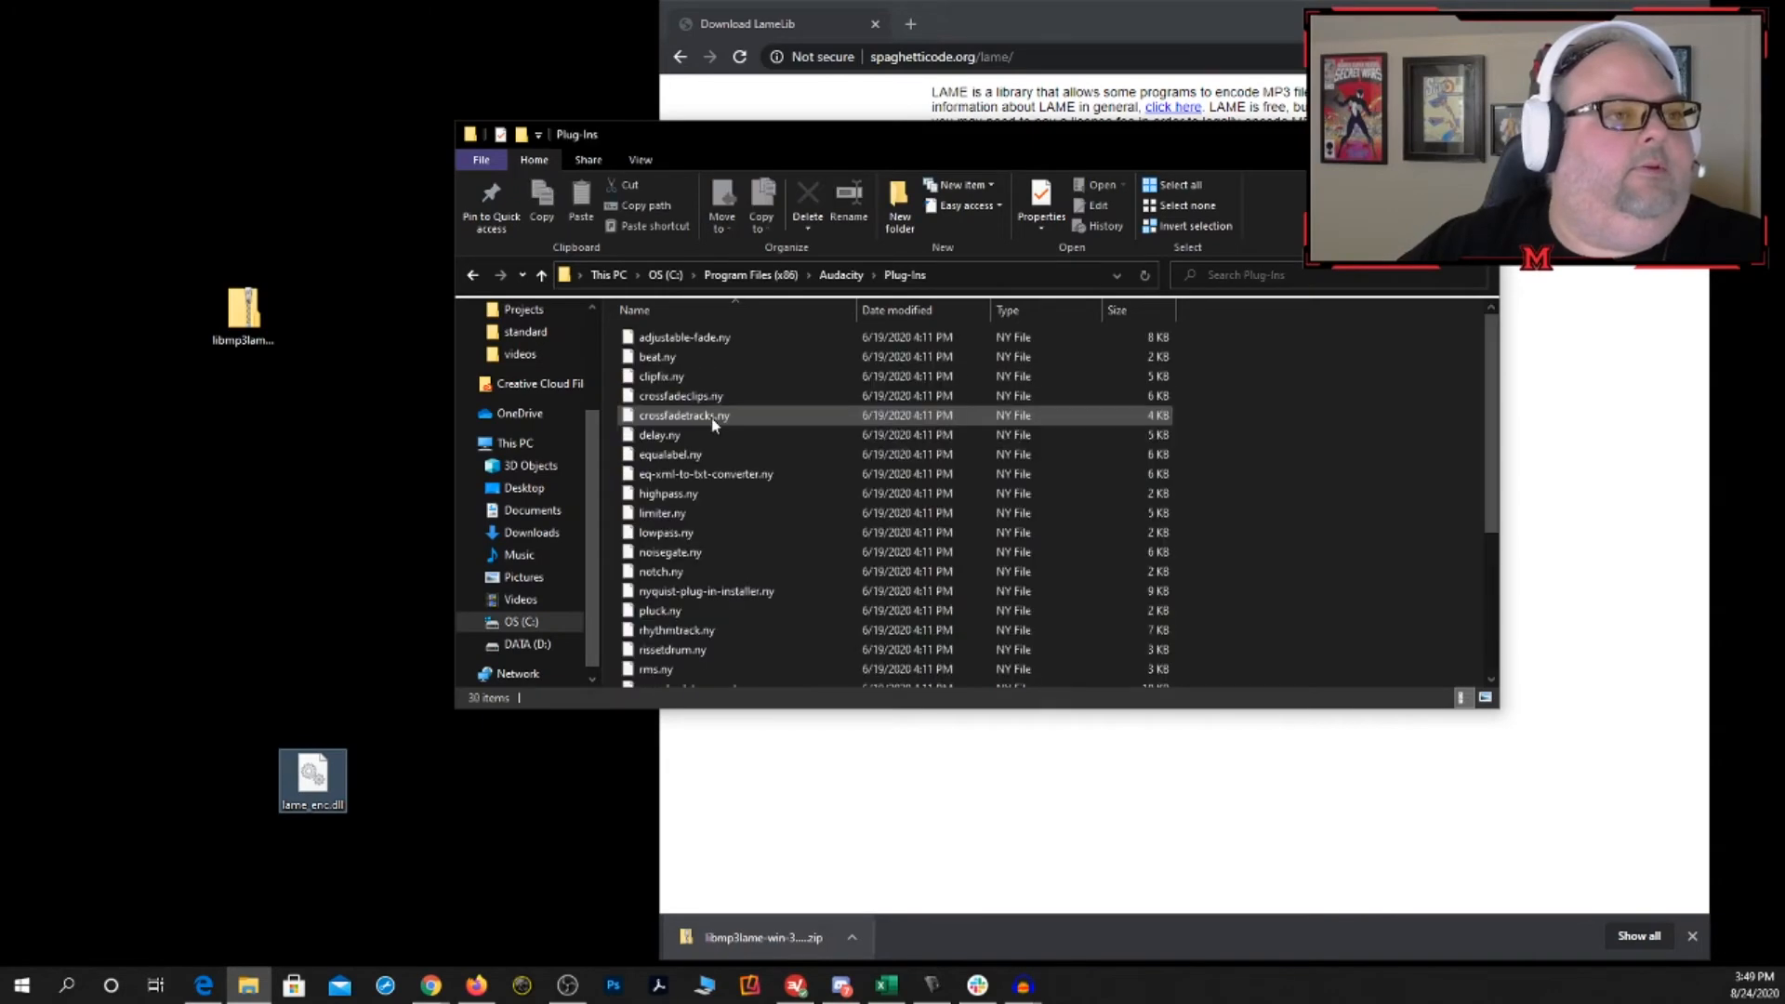
# - Move lame_enc.dll from the desktop into Audacity's Plug-Ins folder
pyautogui.moveTo(312, 776); pyautogui.dragTo(763, 520)
pyautogui.click(164, 367)
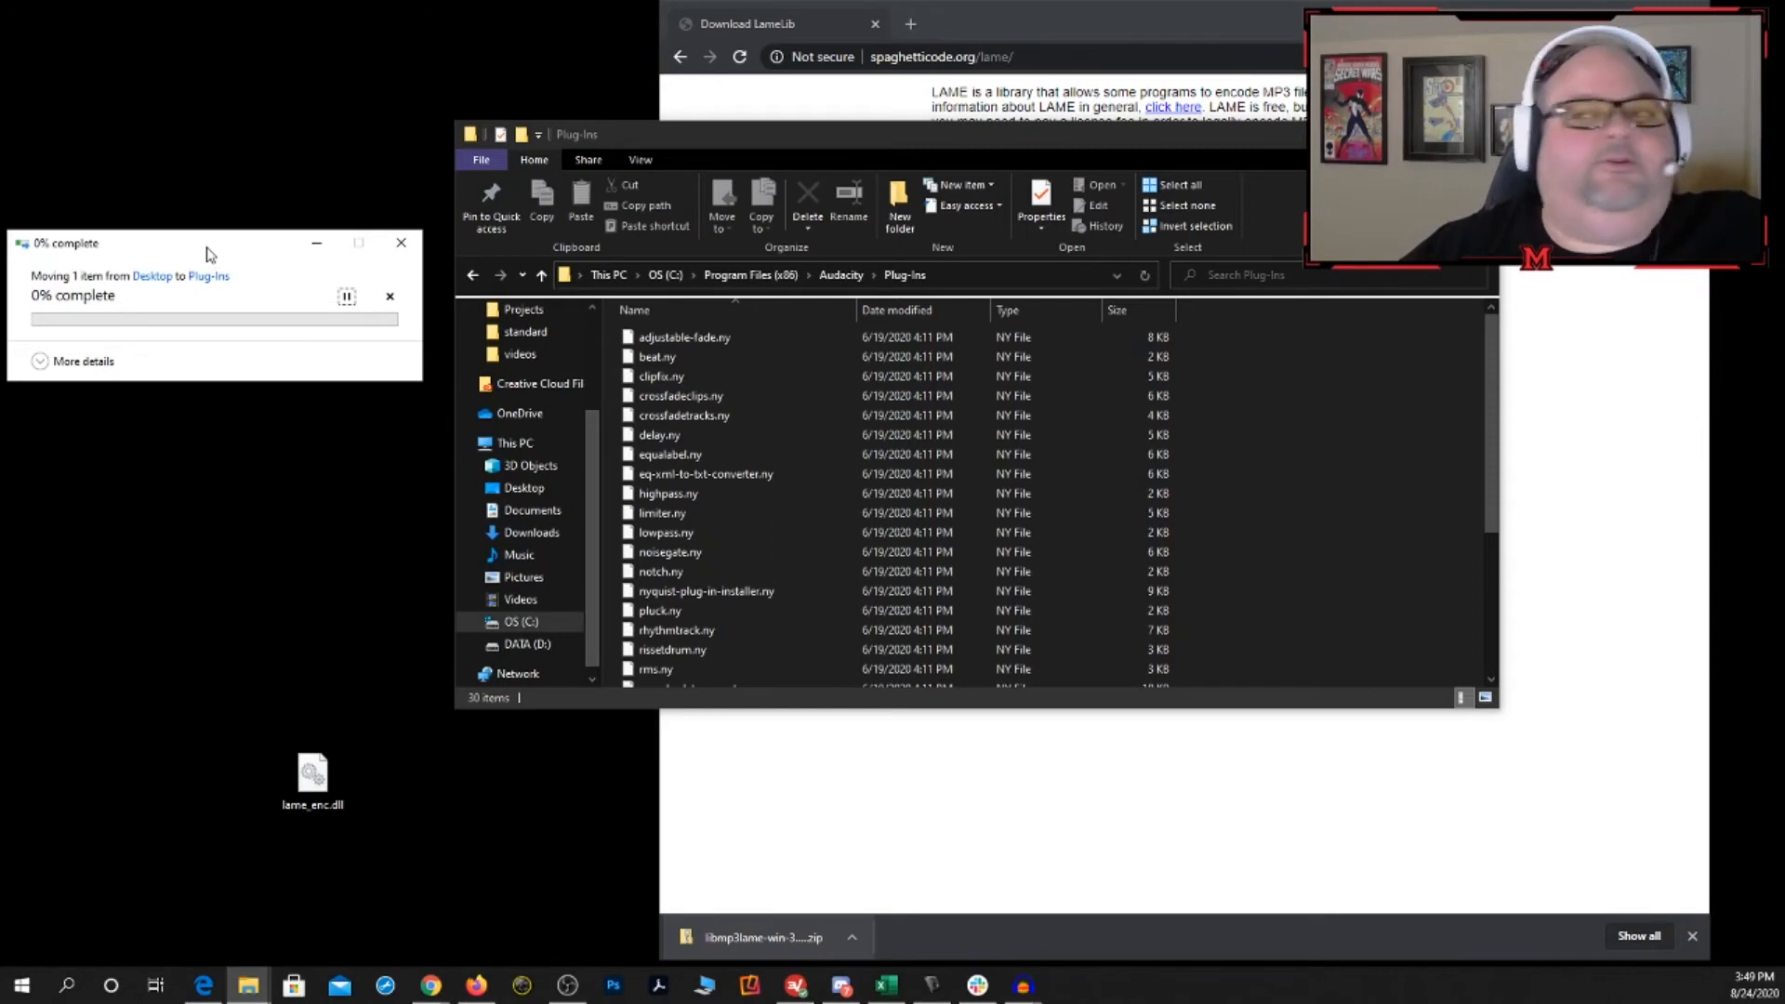
pyautogui.moveTo(162, 252); pyautogui.dragTo(253, 198)
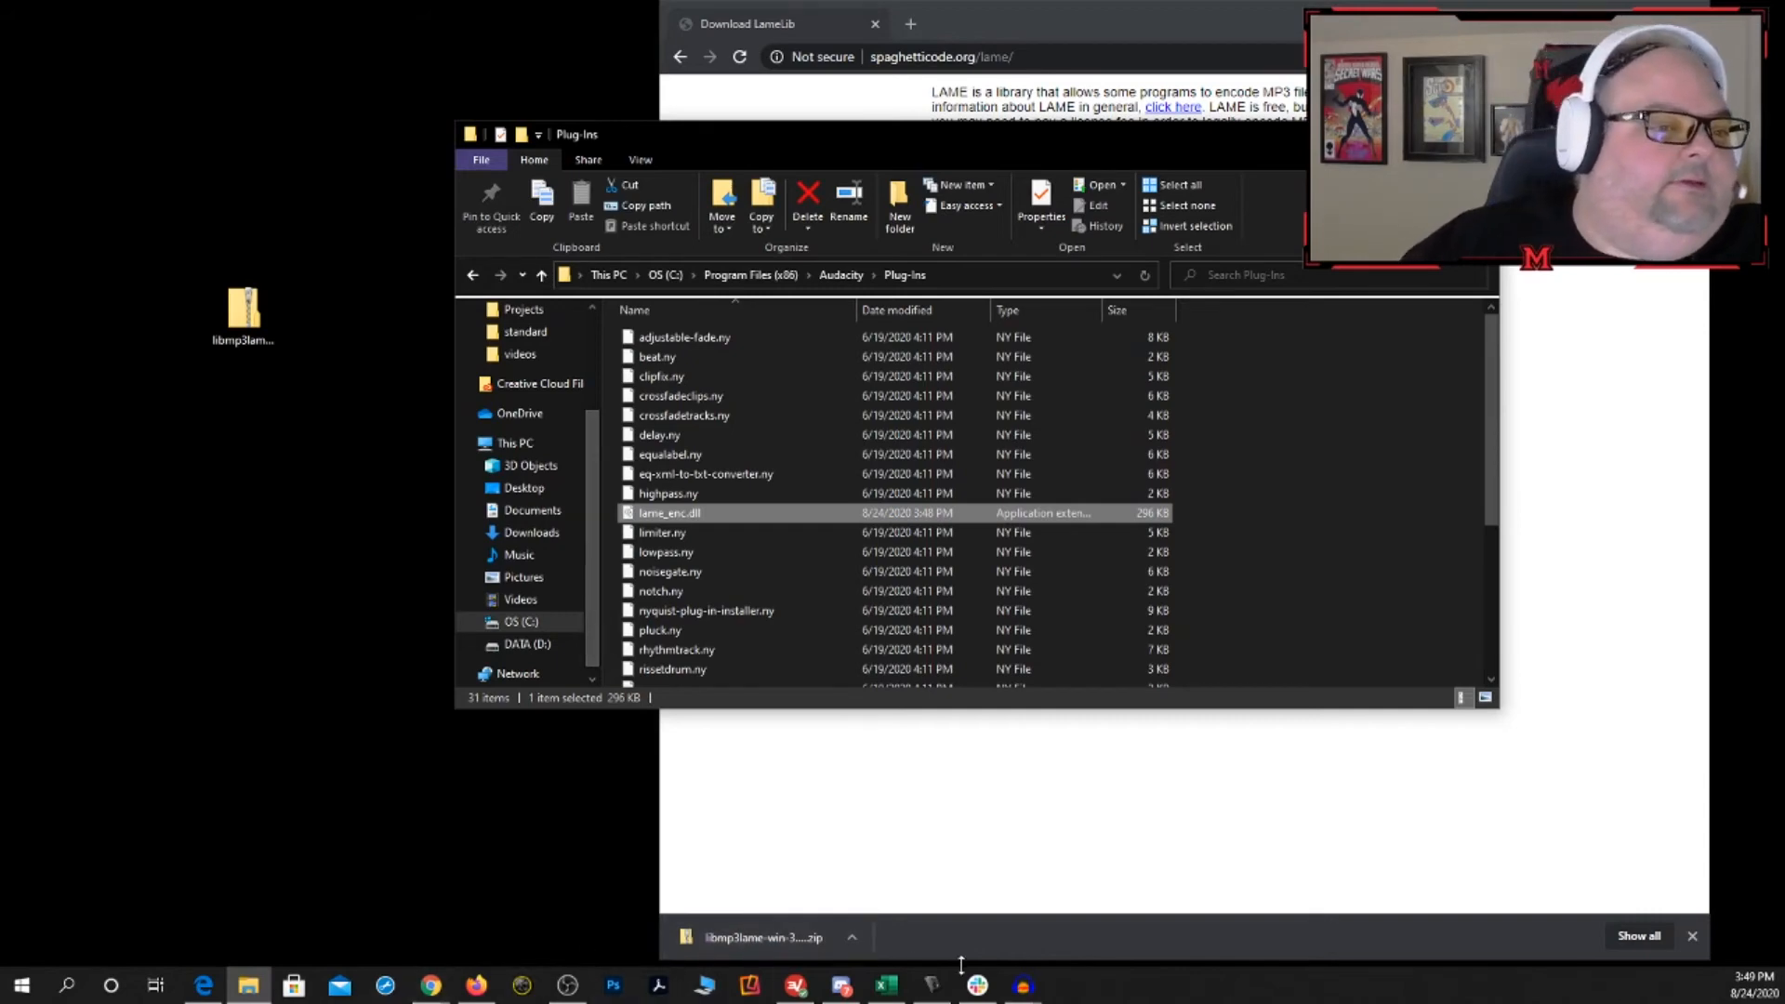
# - Switch to Audacity and export the project to the desktop as an MP3 named bad, accepting the stereo mixdown
pyautogui.click(1024, 986)
pyautogui.click(913, 879)
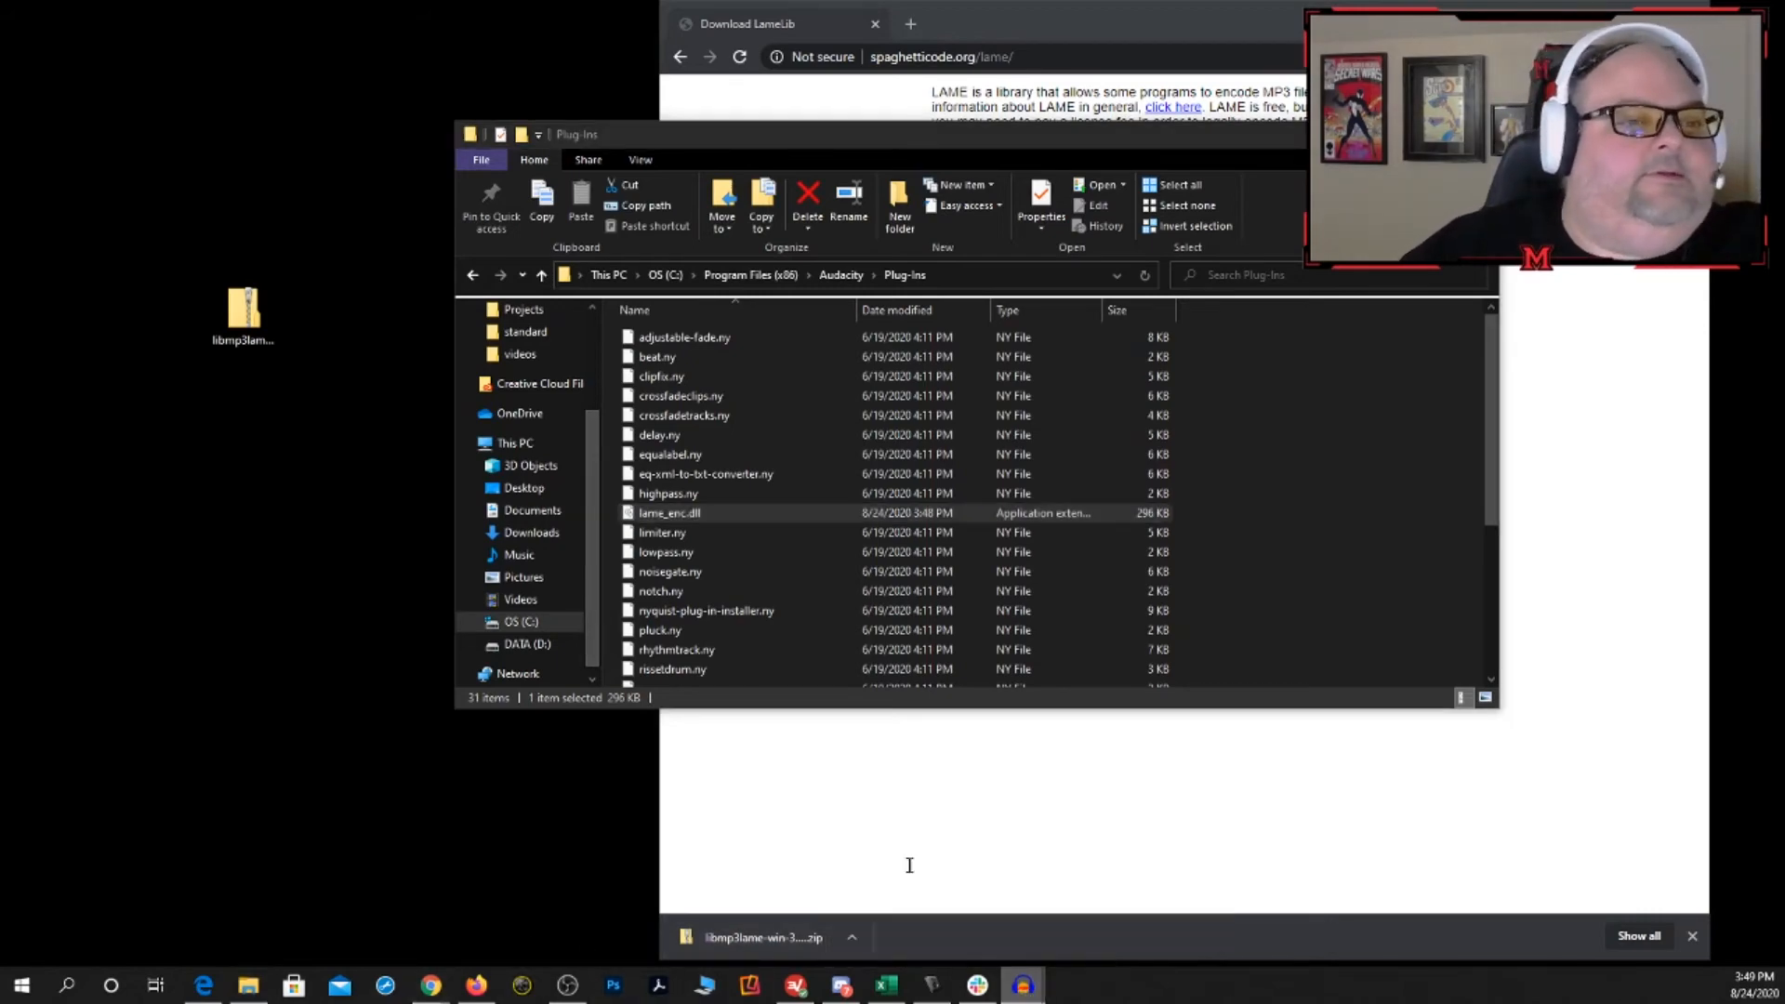
pyautogui.click(16, 32)
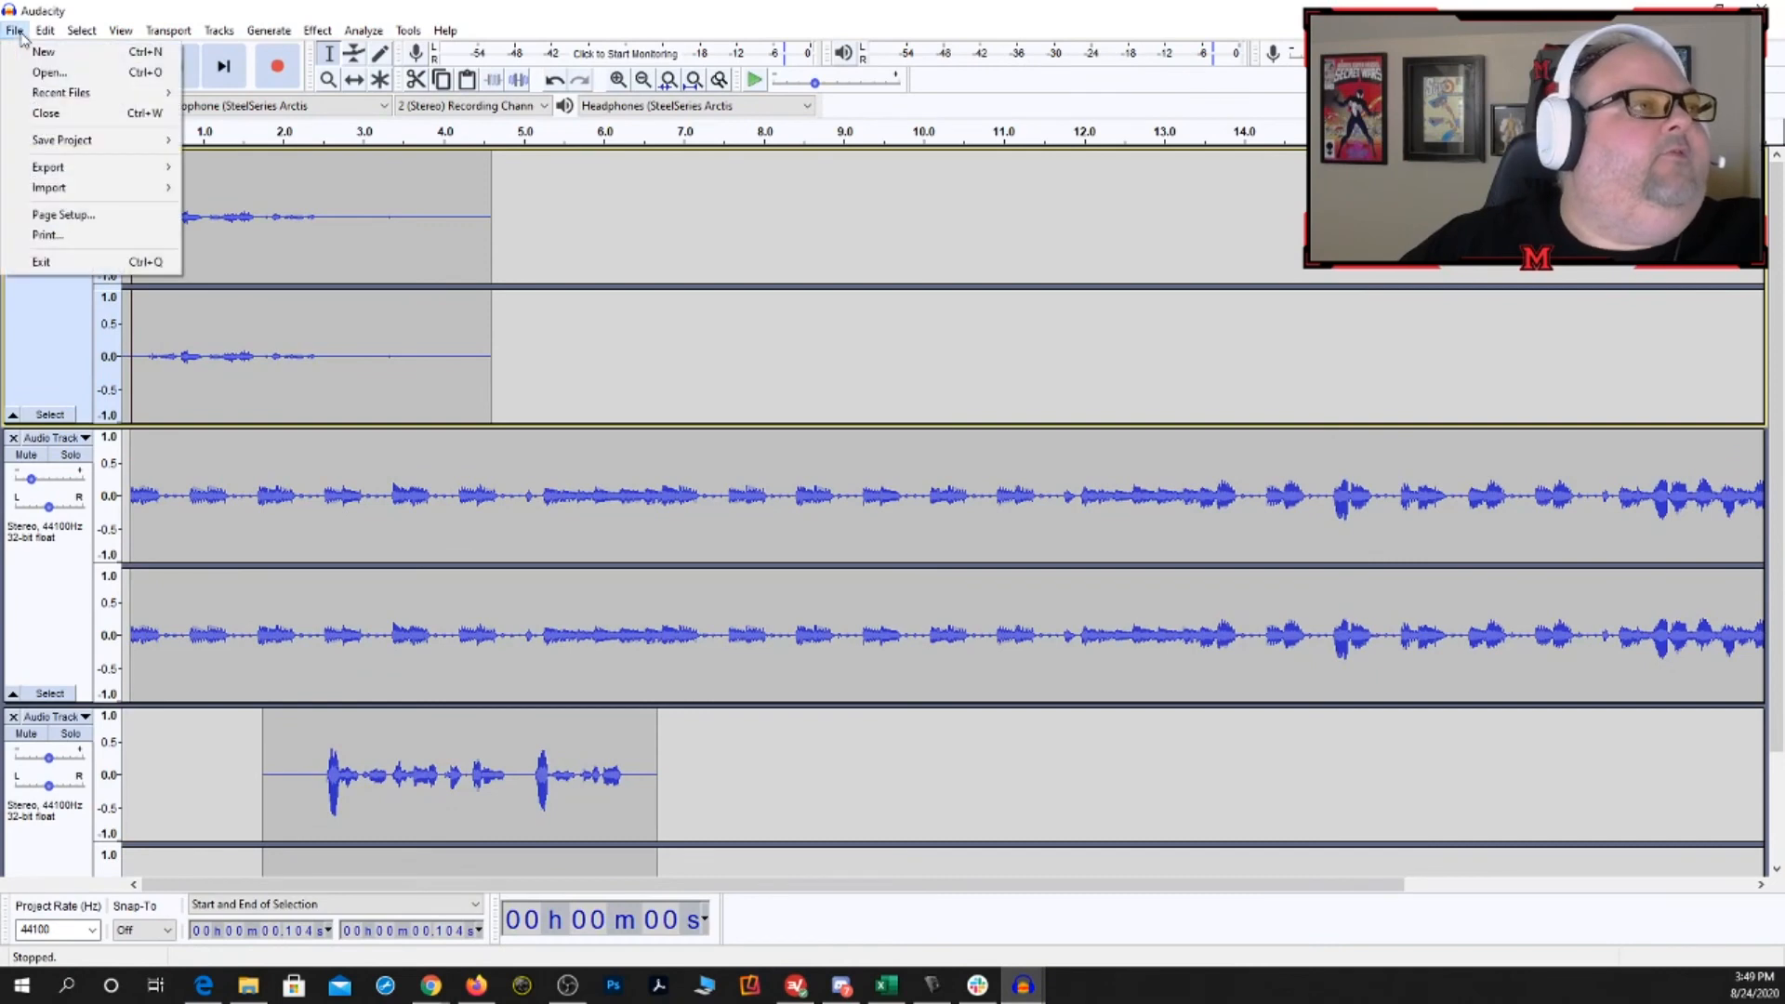
pyautogui.moveTo(48, 168)
pyautogui.click(251, 170)
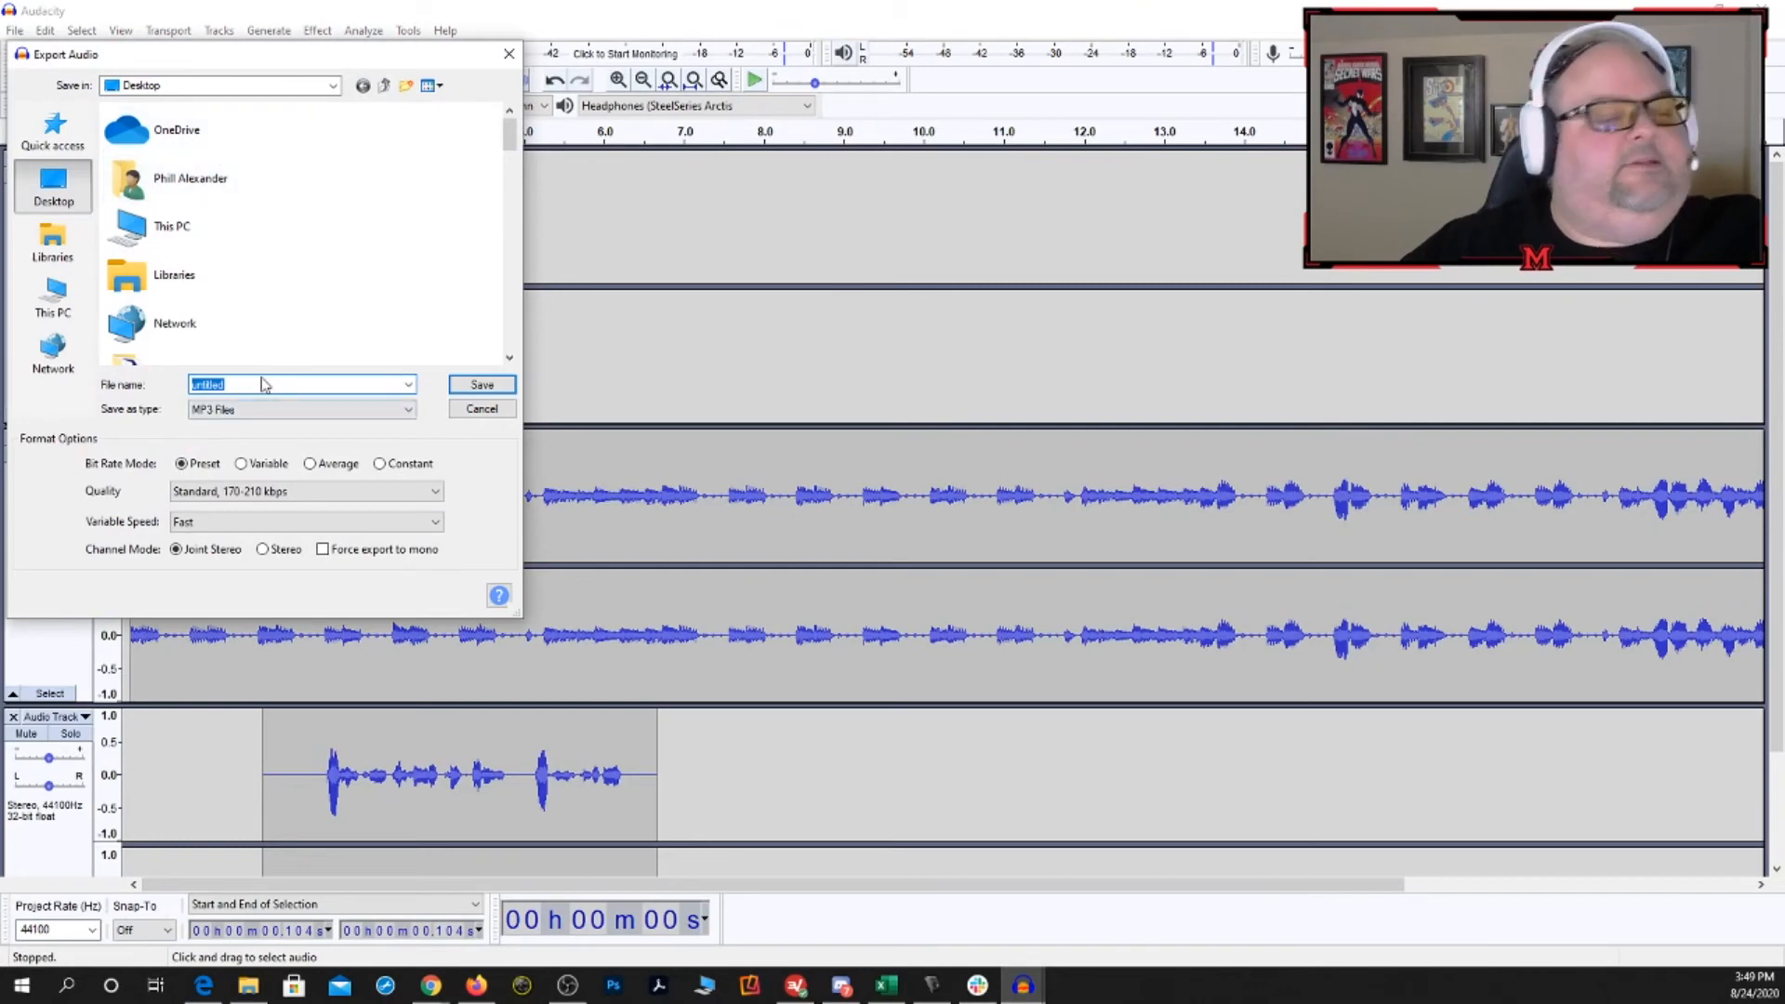
pyautogui.write('b')
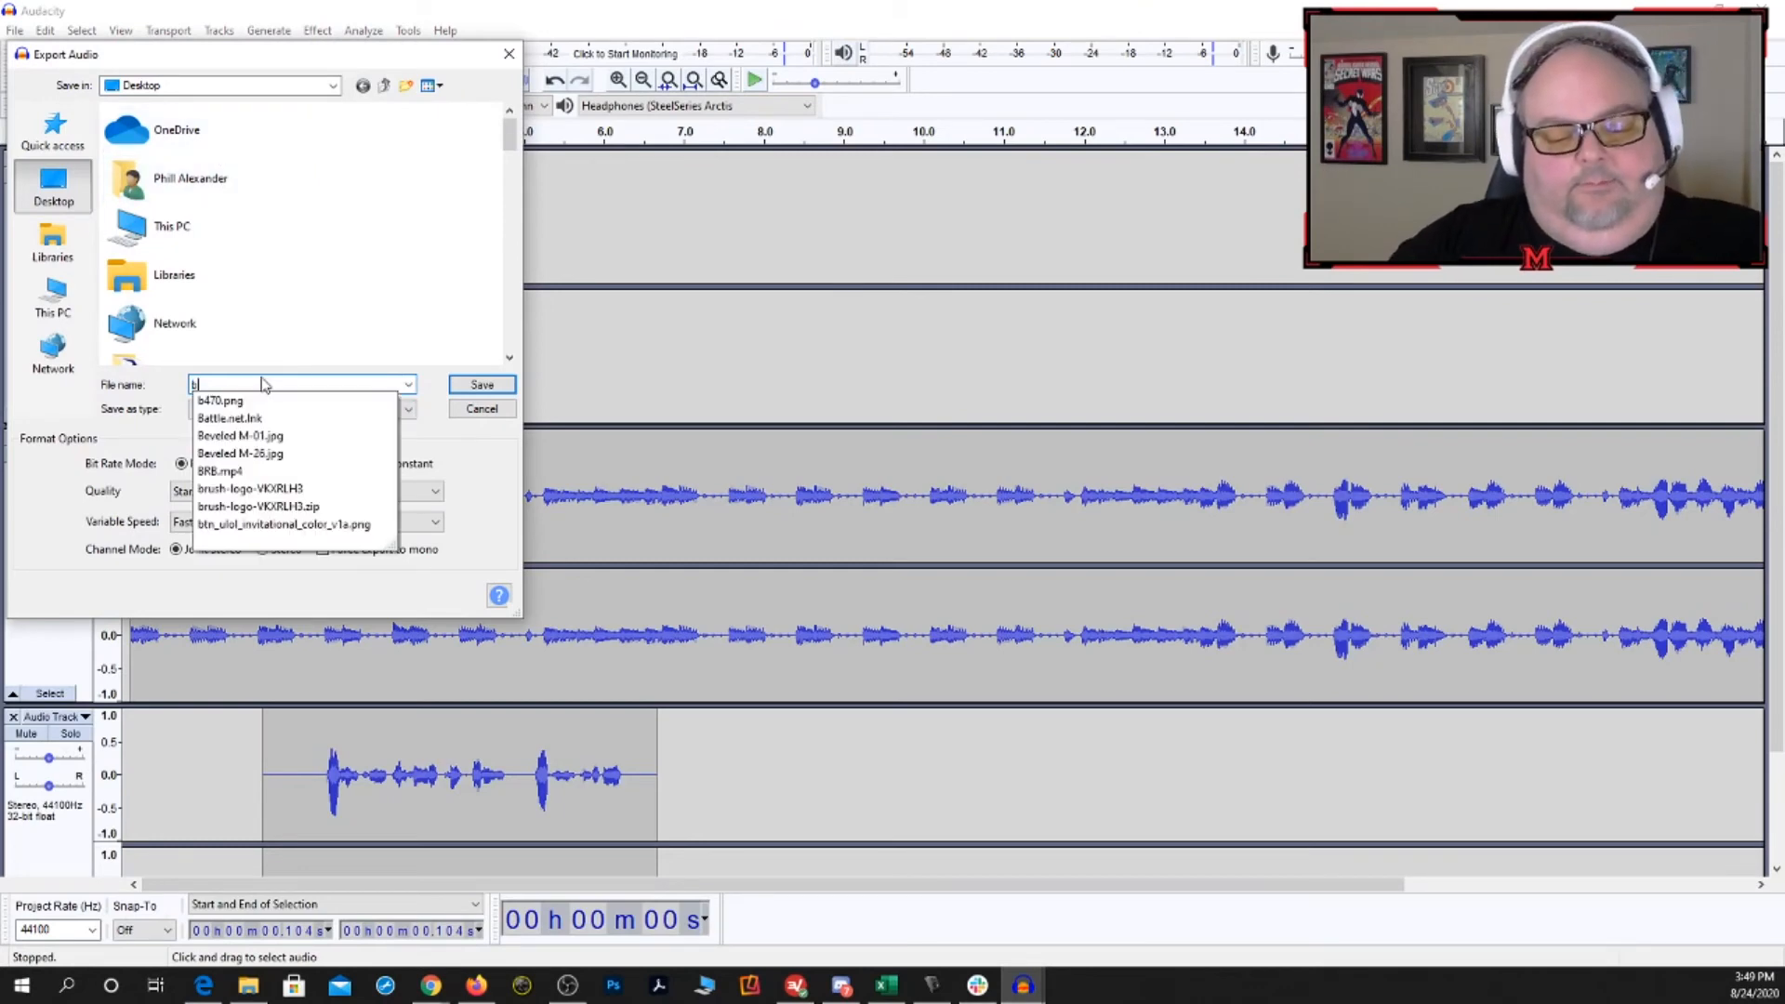
pyautogui.write('ad')
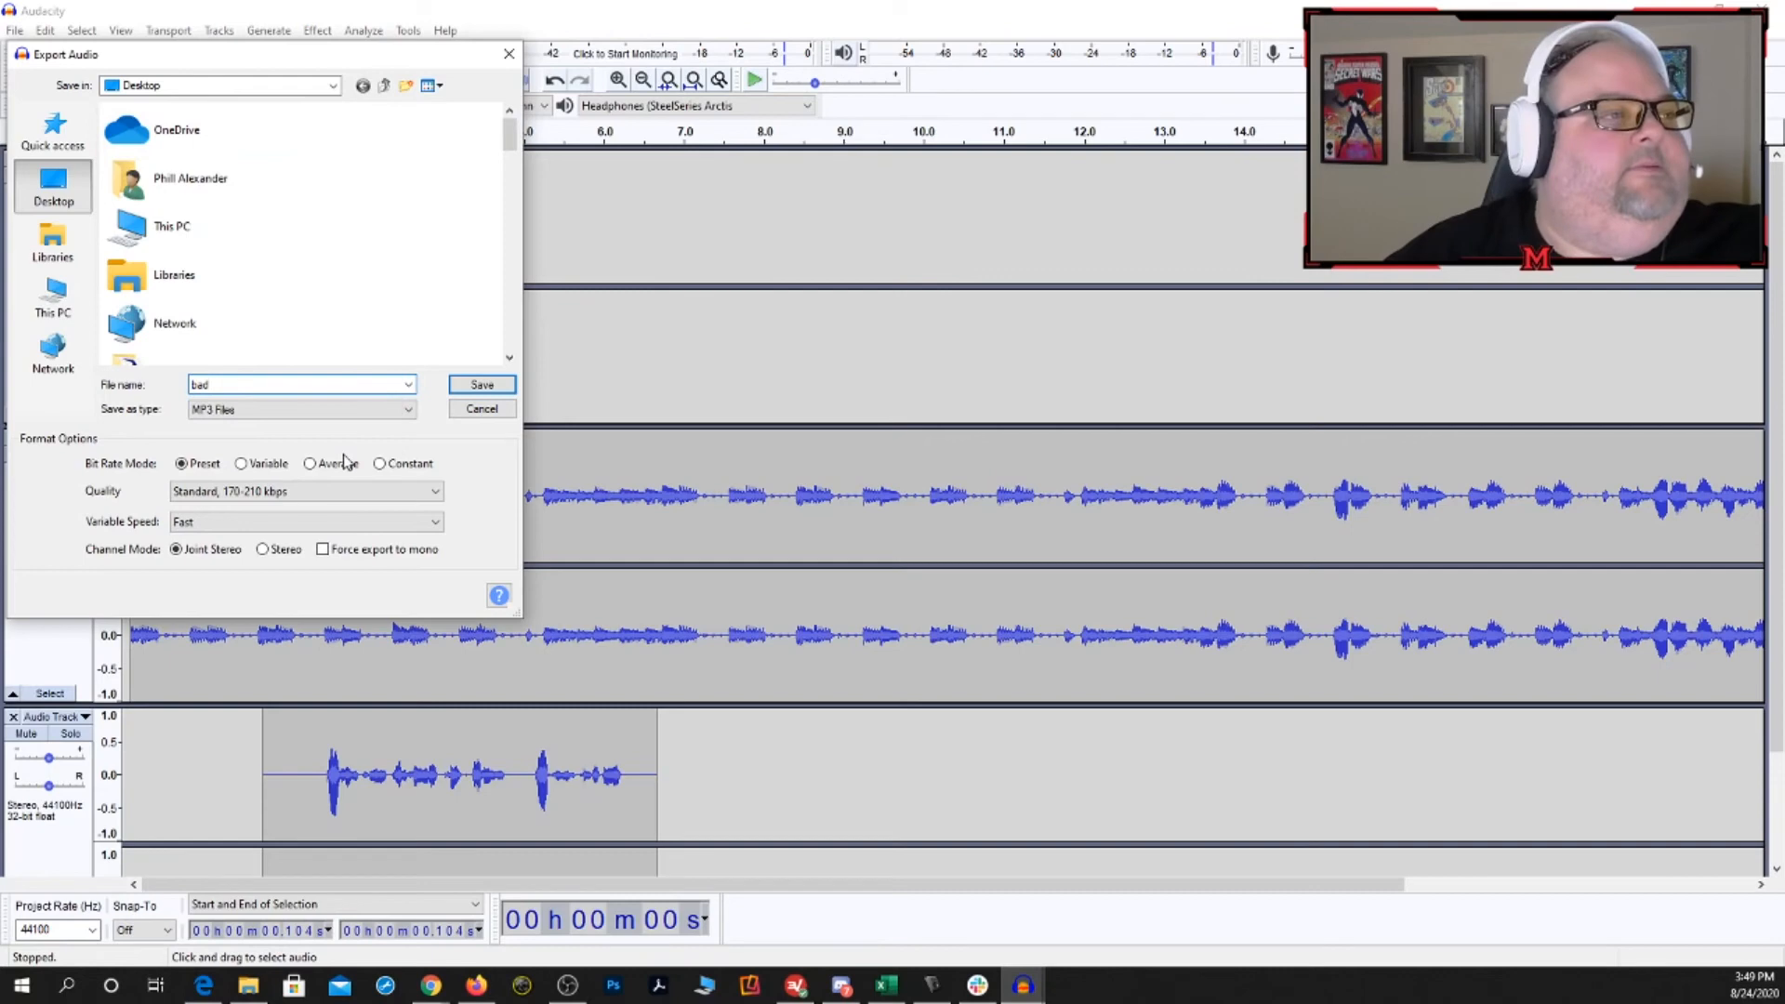
pyautogui.click(462, 384)
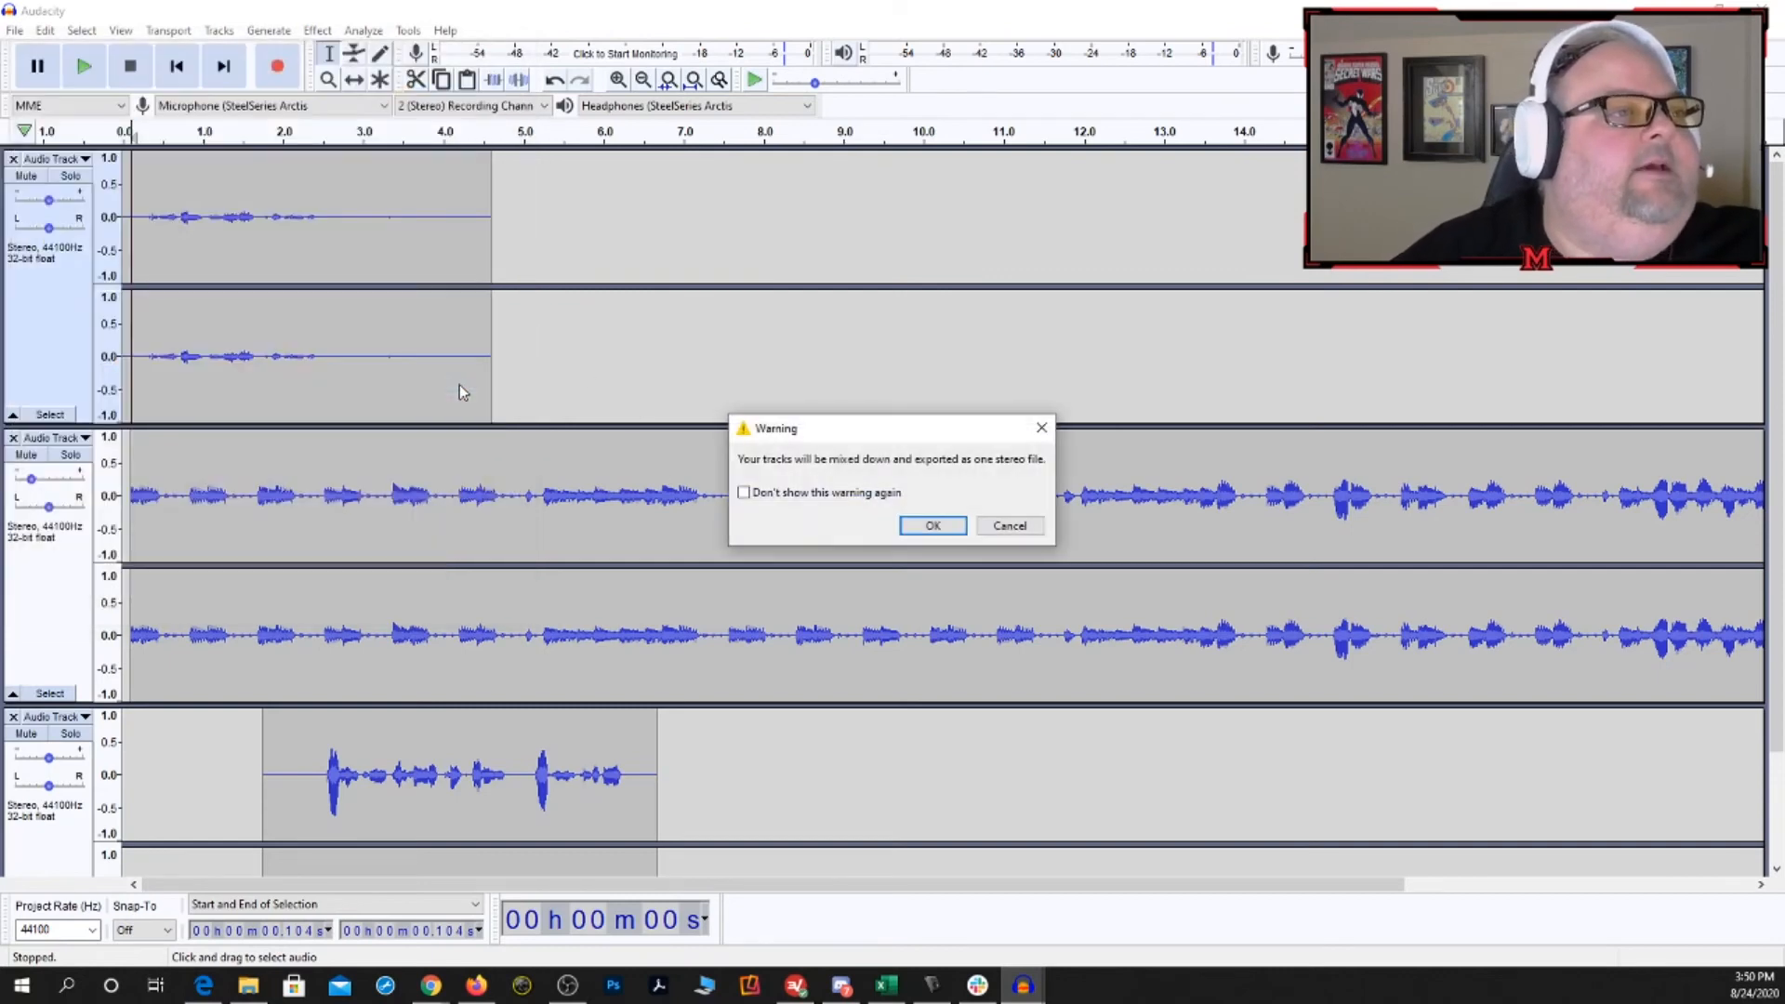
pyautogui.click(942, 531)
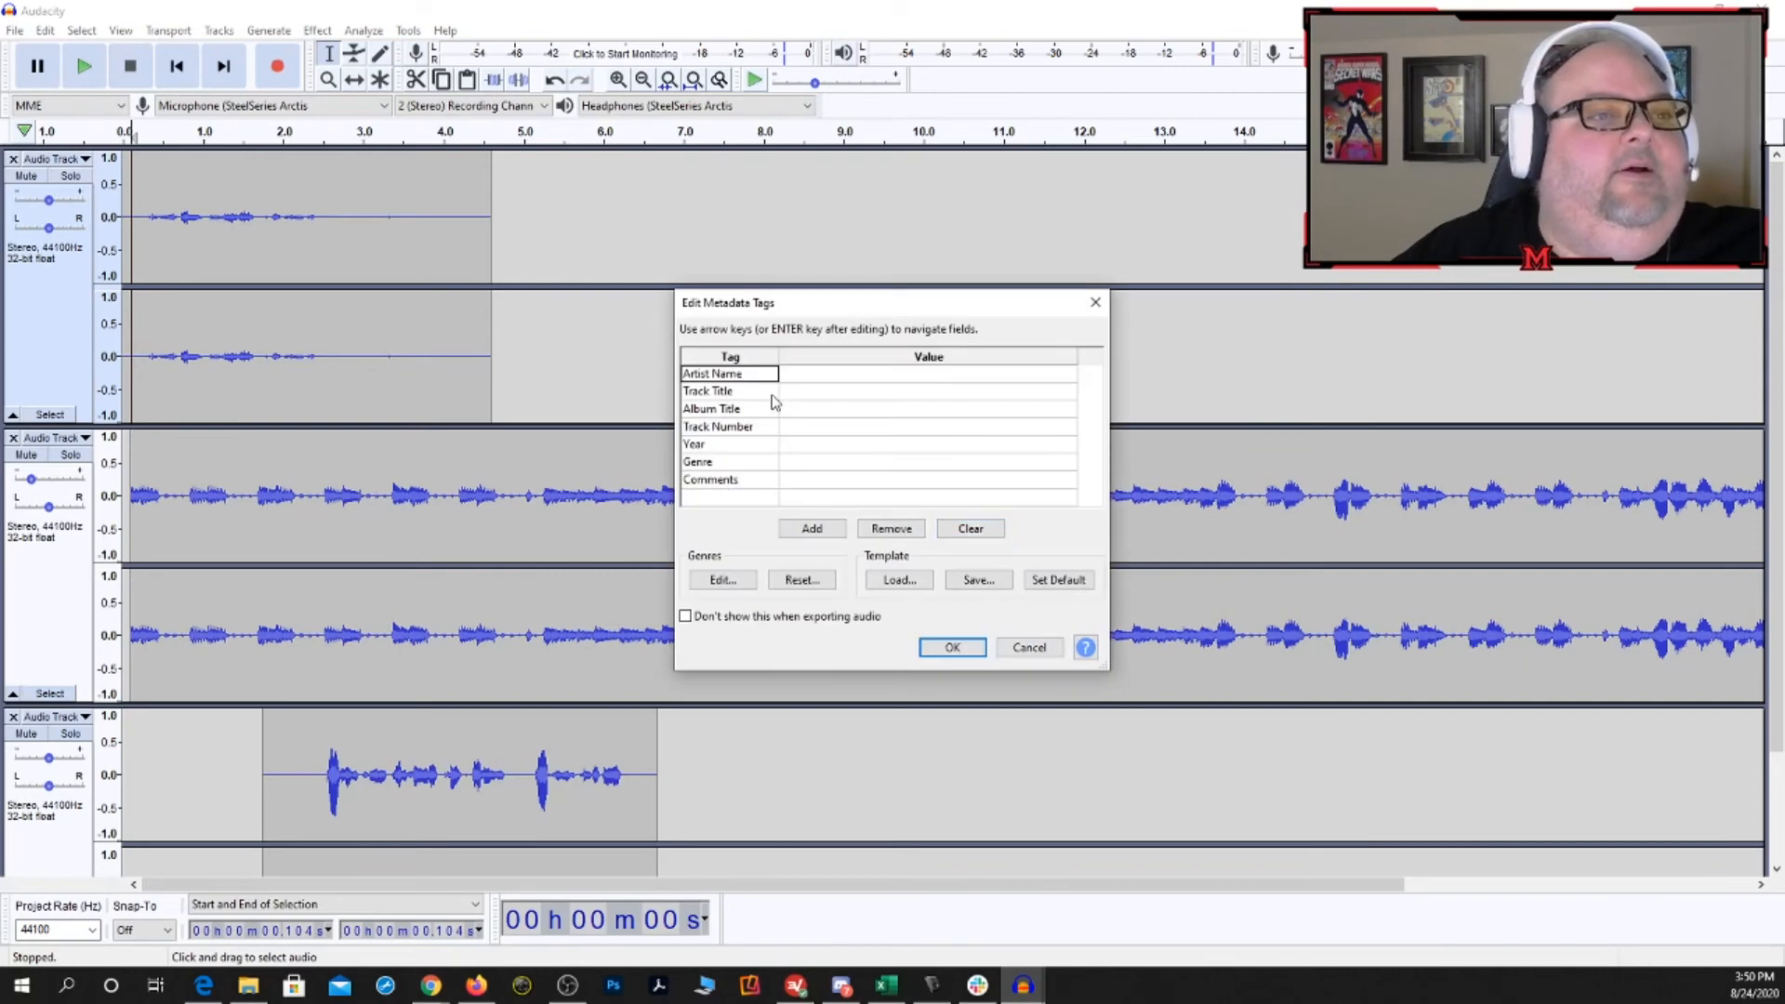
# - Fill in the artist's name and the track title Bad in the metadata tags and complete the export
pyautogui.click(870, 377)
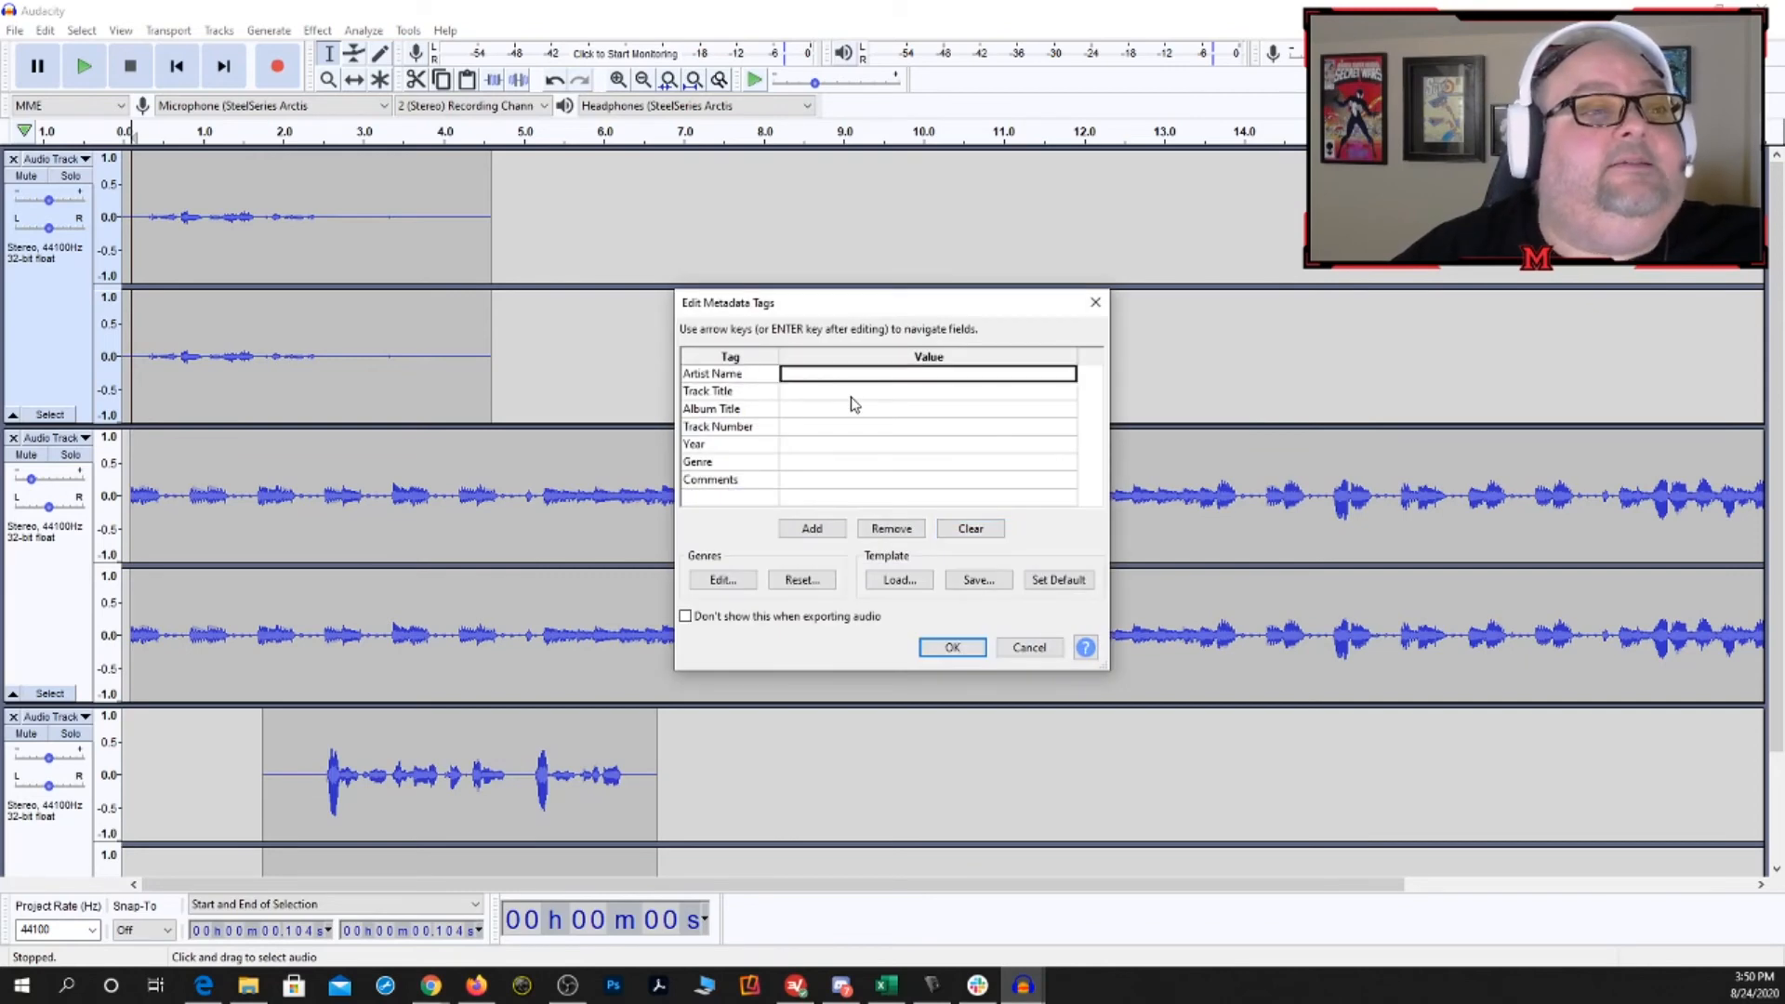
pyautogui.write('Phill')
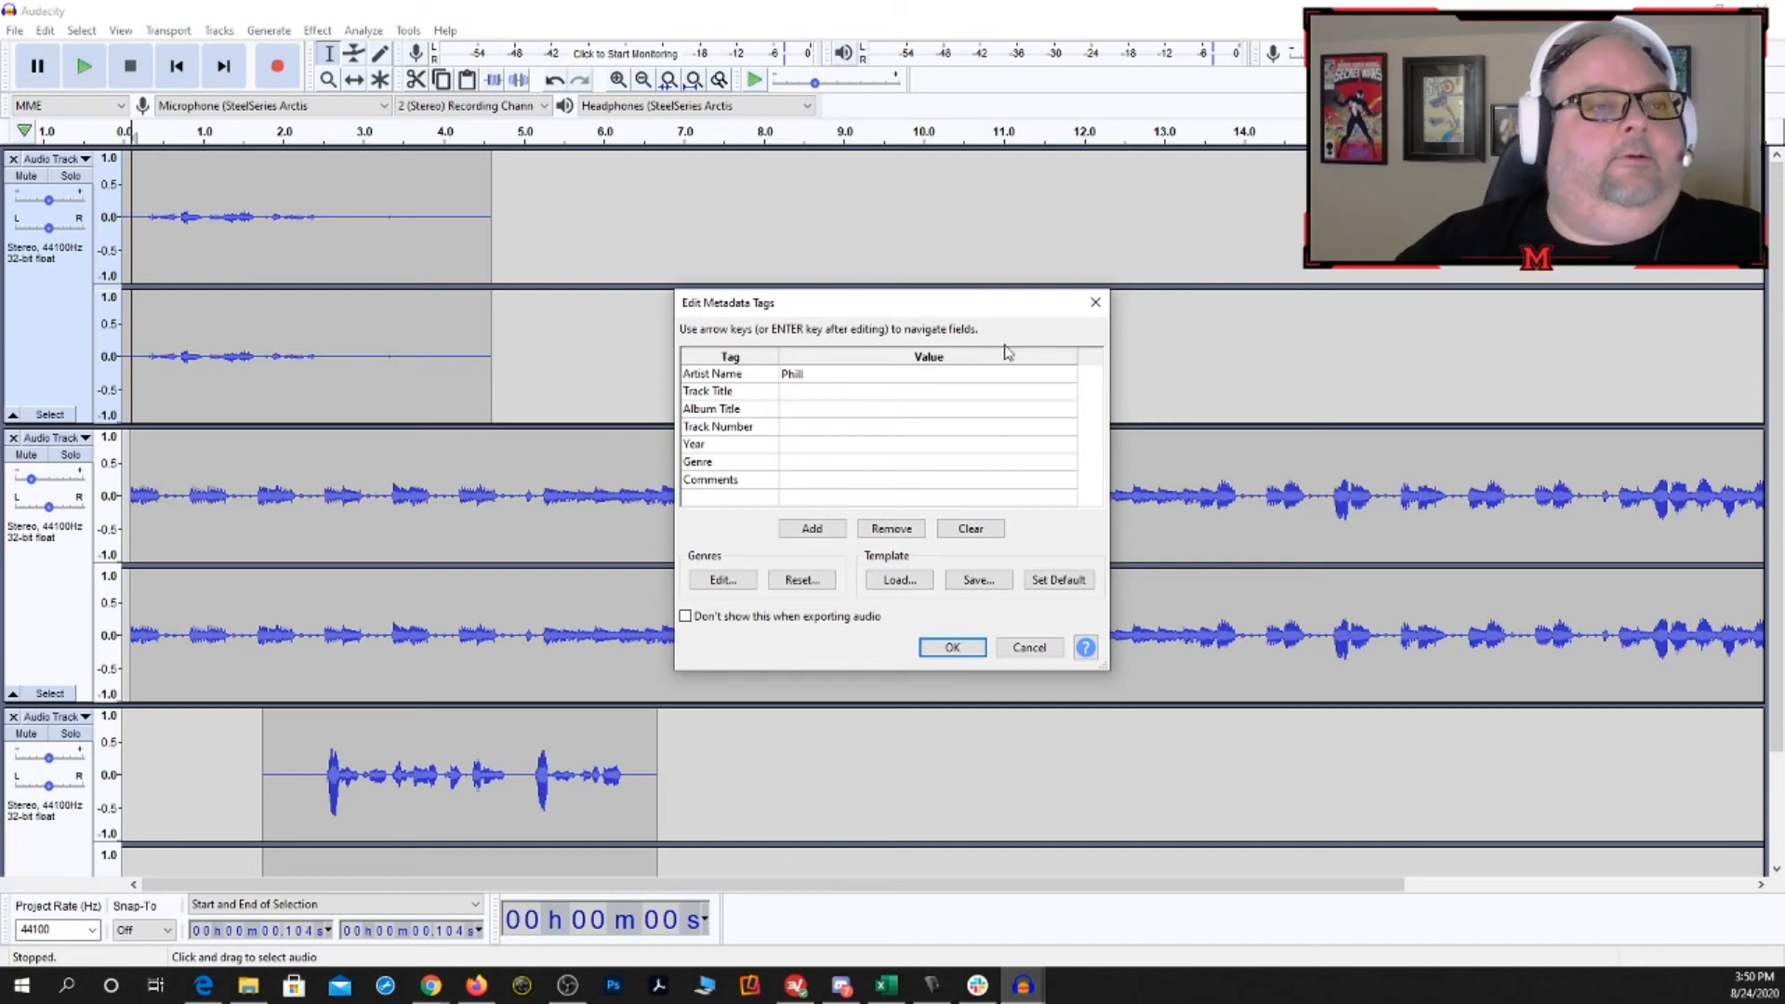
pyautogui.click(897, 392)
pyautogui.write('Bac')
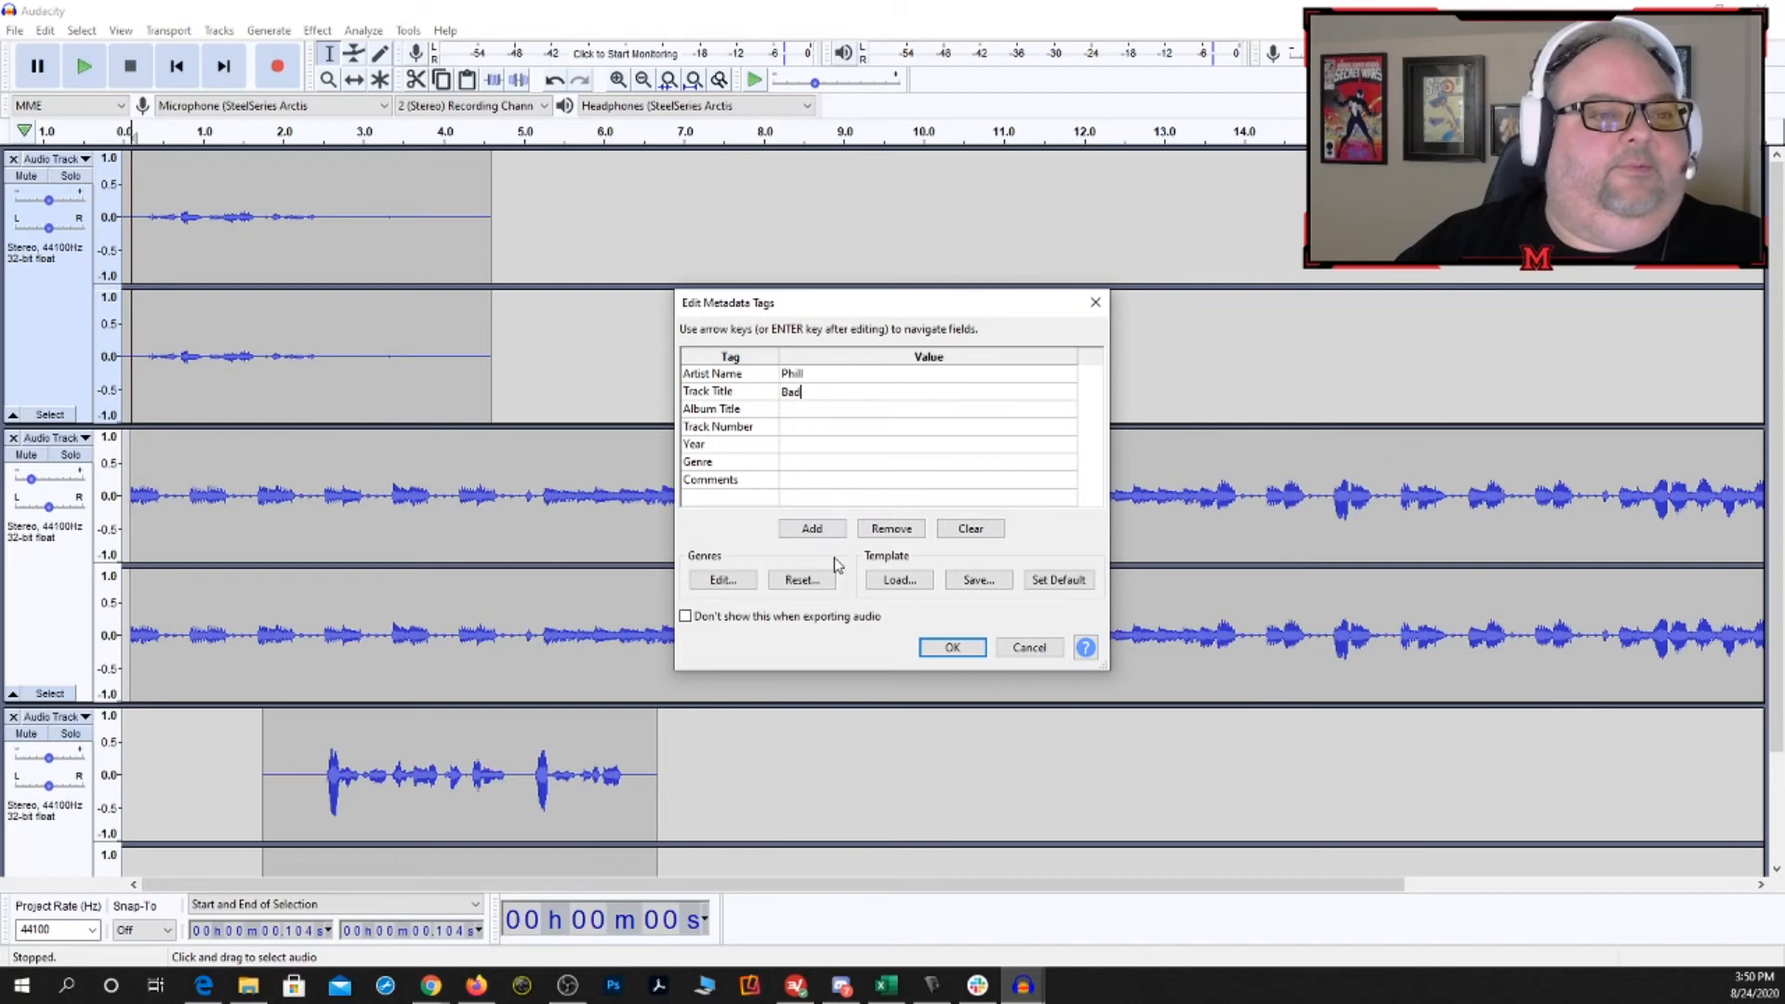
pyautogui.click(939, 654)
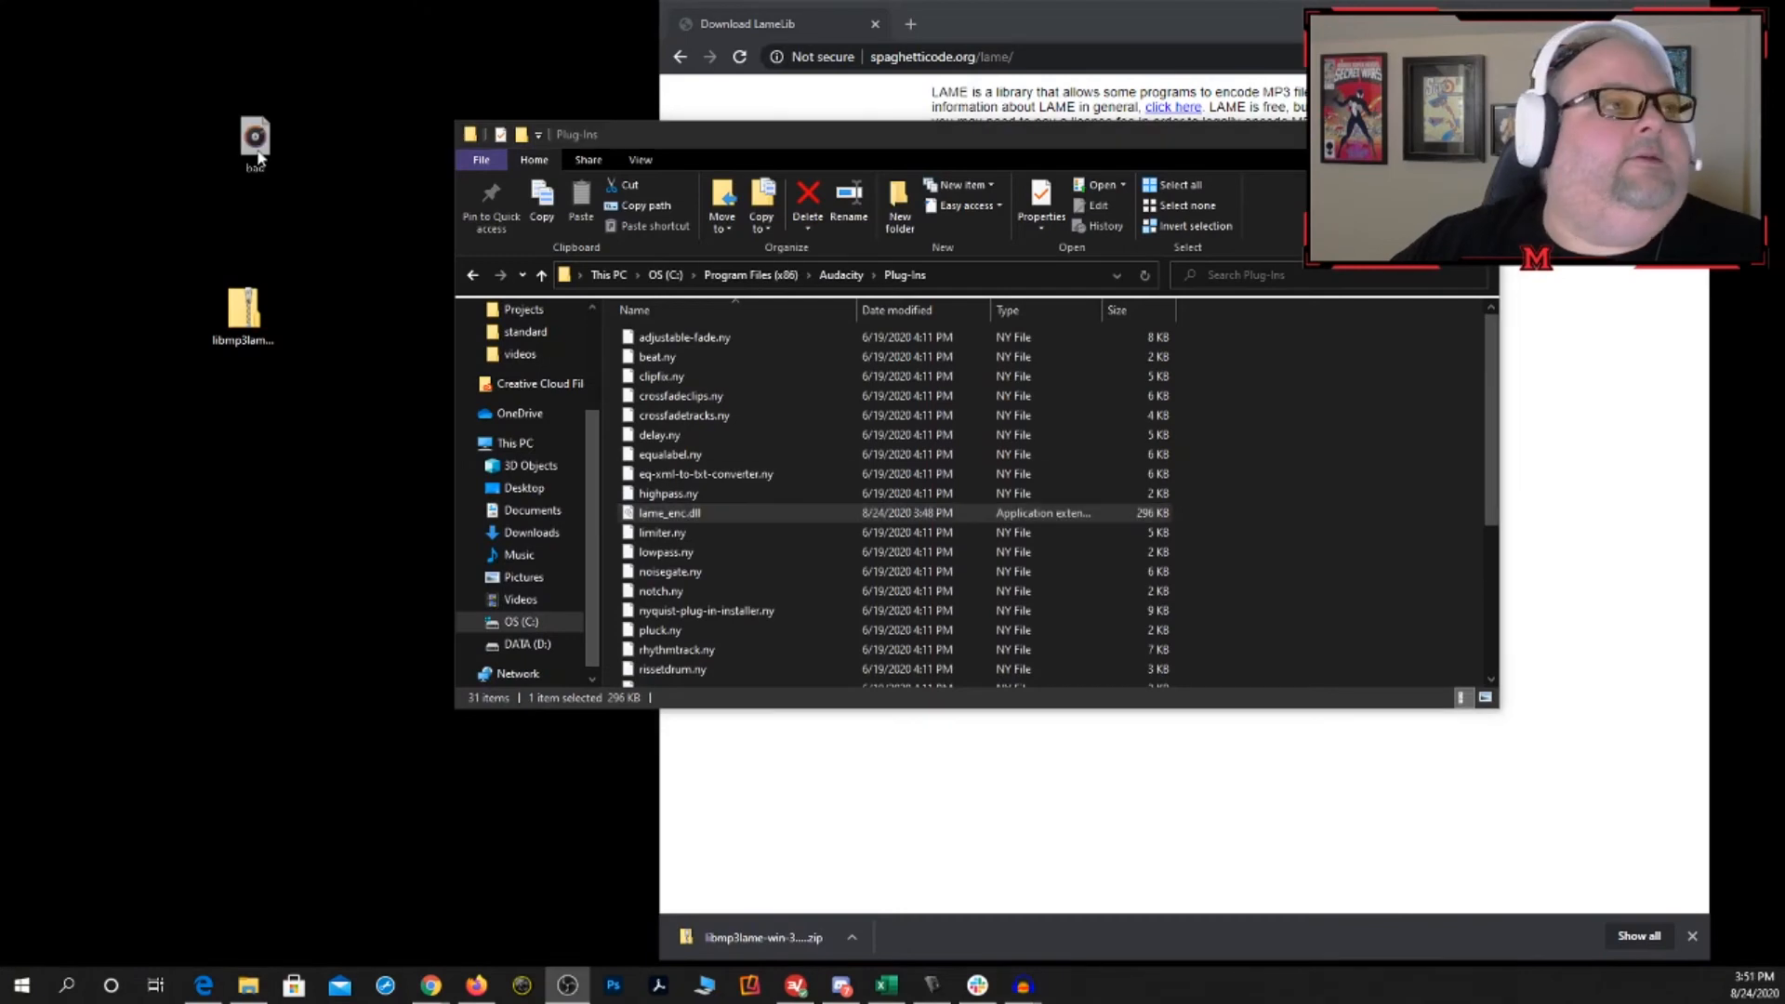
# - Play the exported bad MP3 from the desktop in Windows Media Player, then close the player and the Plug-Ins folder window
pyautogui.click(242, 132)
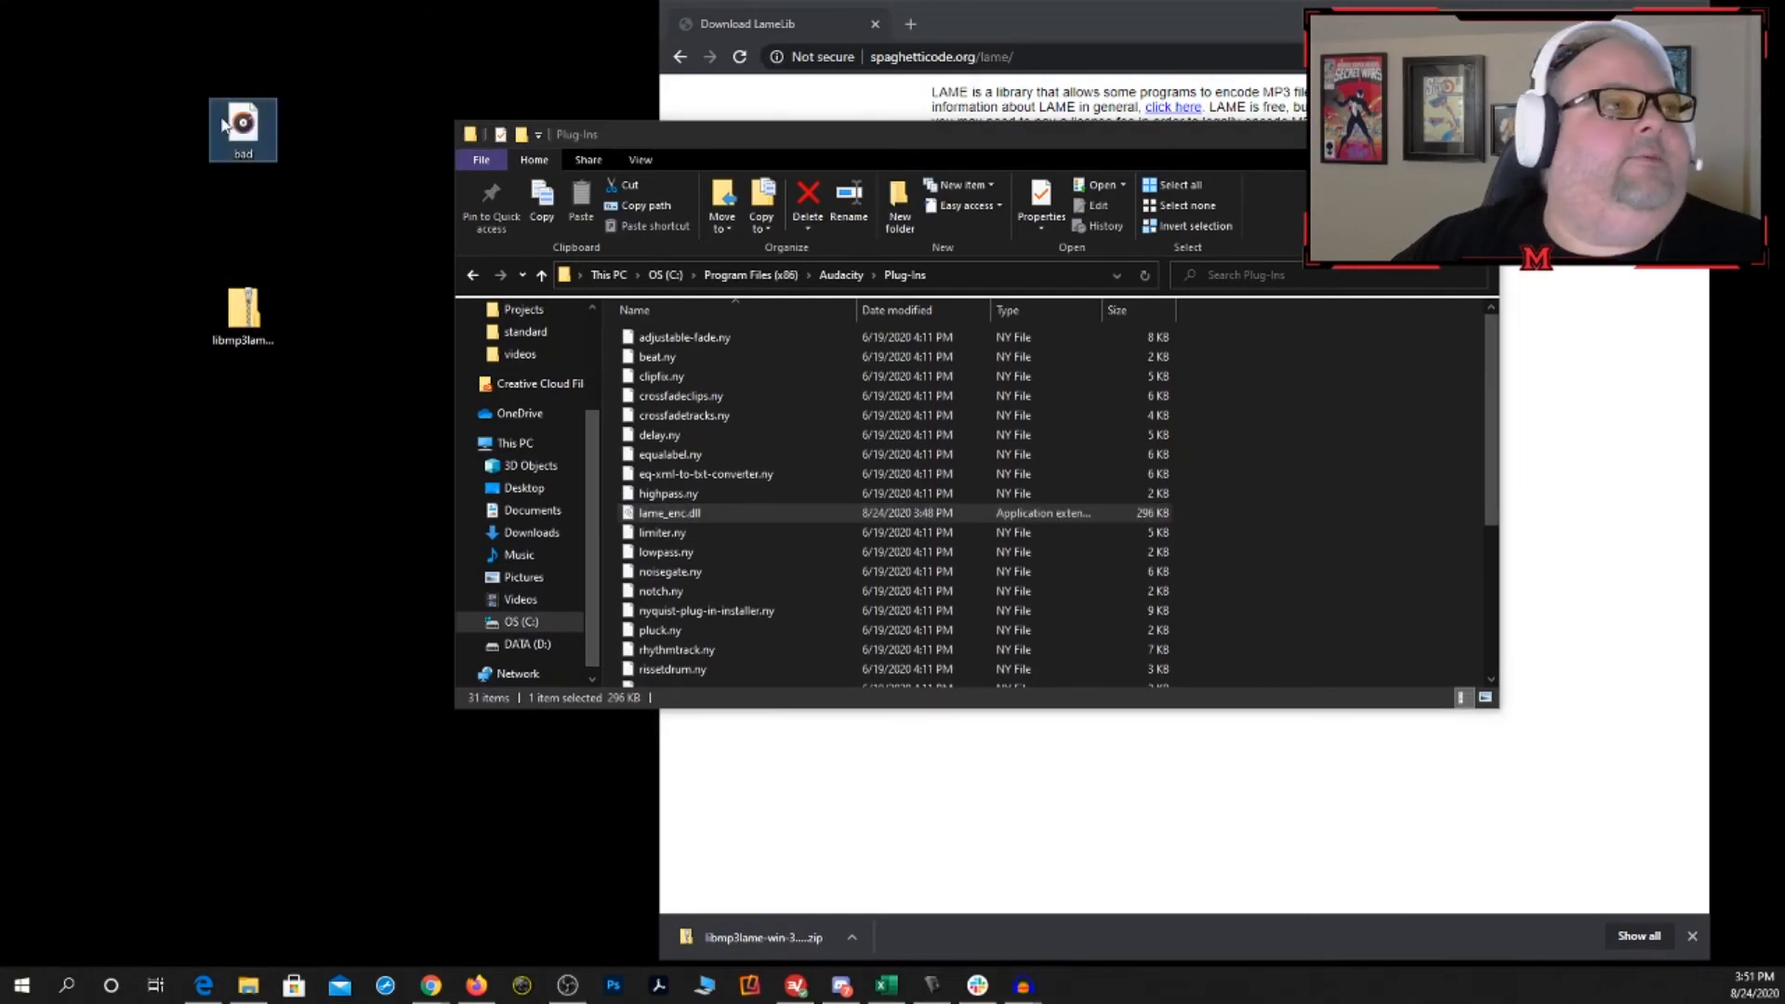
pyautogui.doubleClick(239, 138)
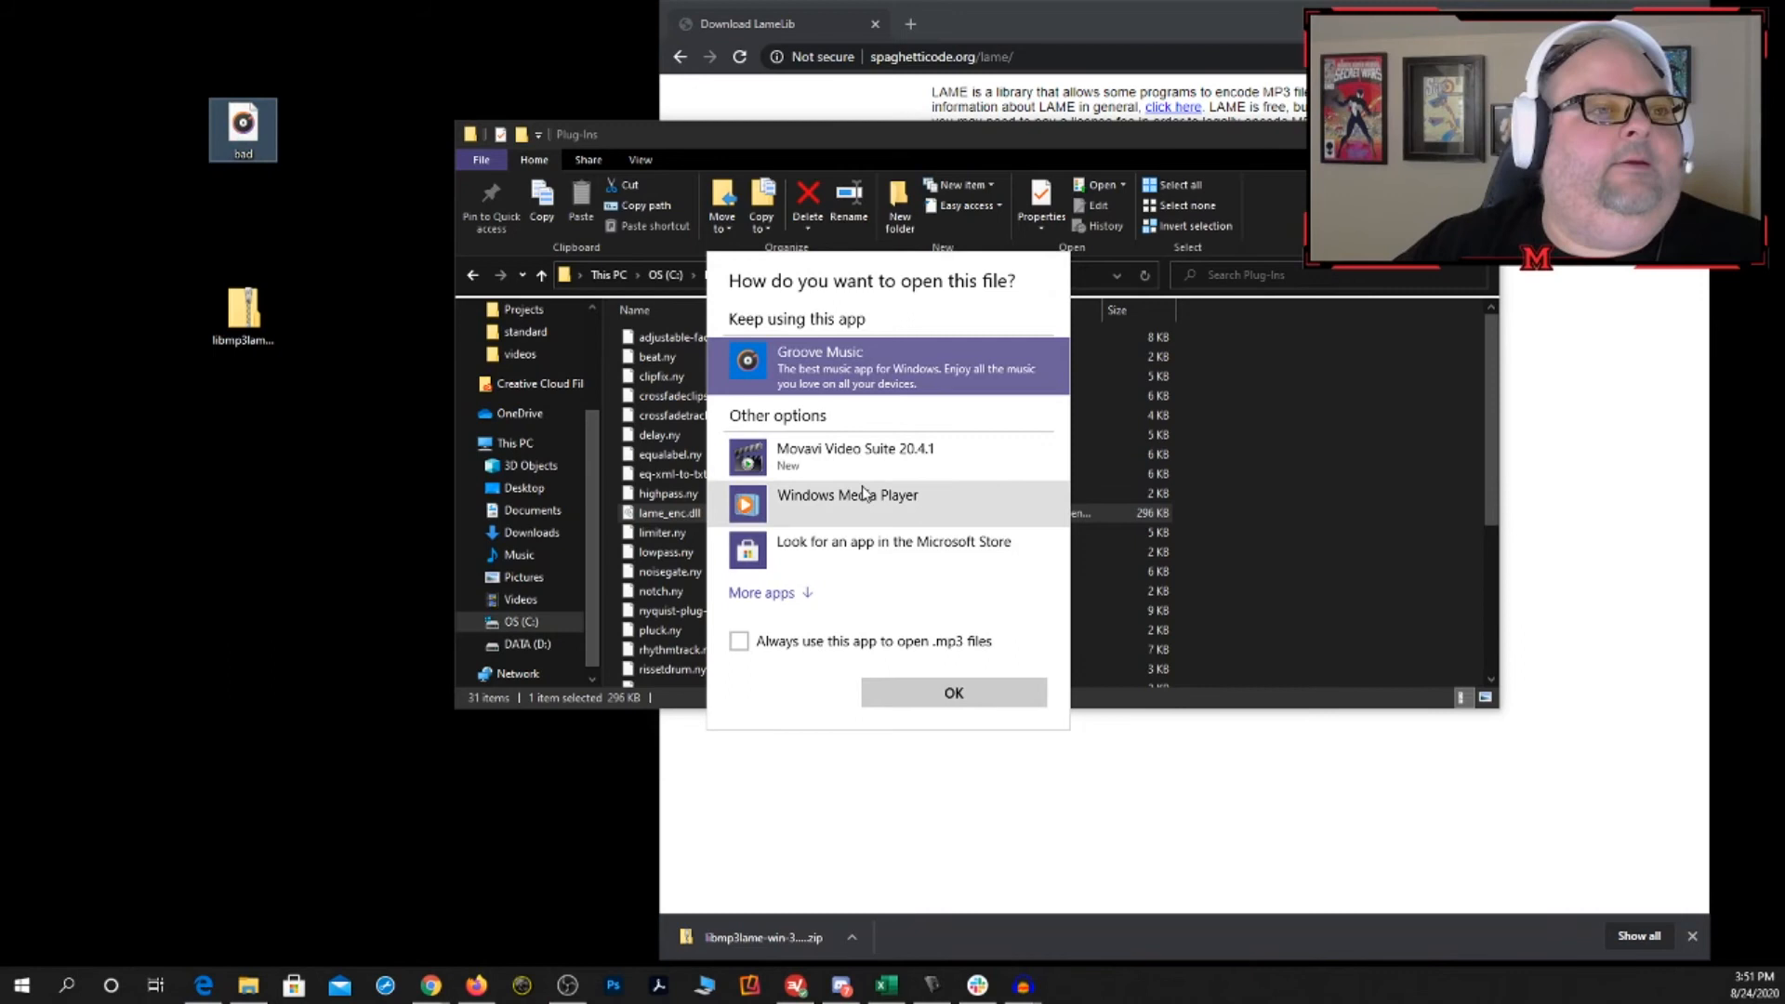
pyautogui.click(870, 513)
pyautogui.click(923, 679)
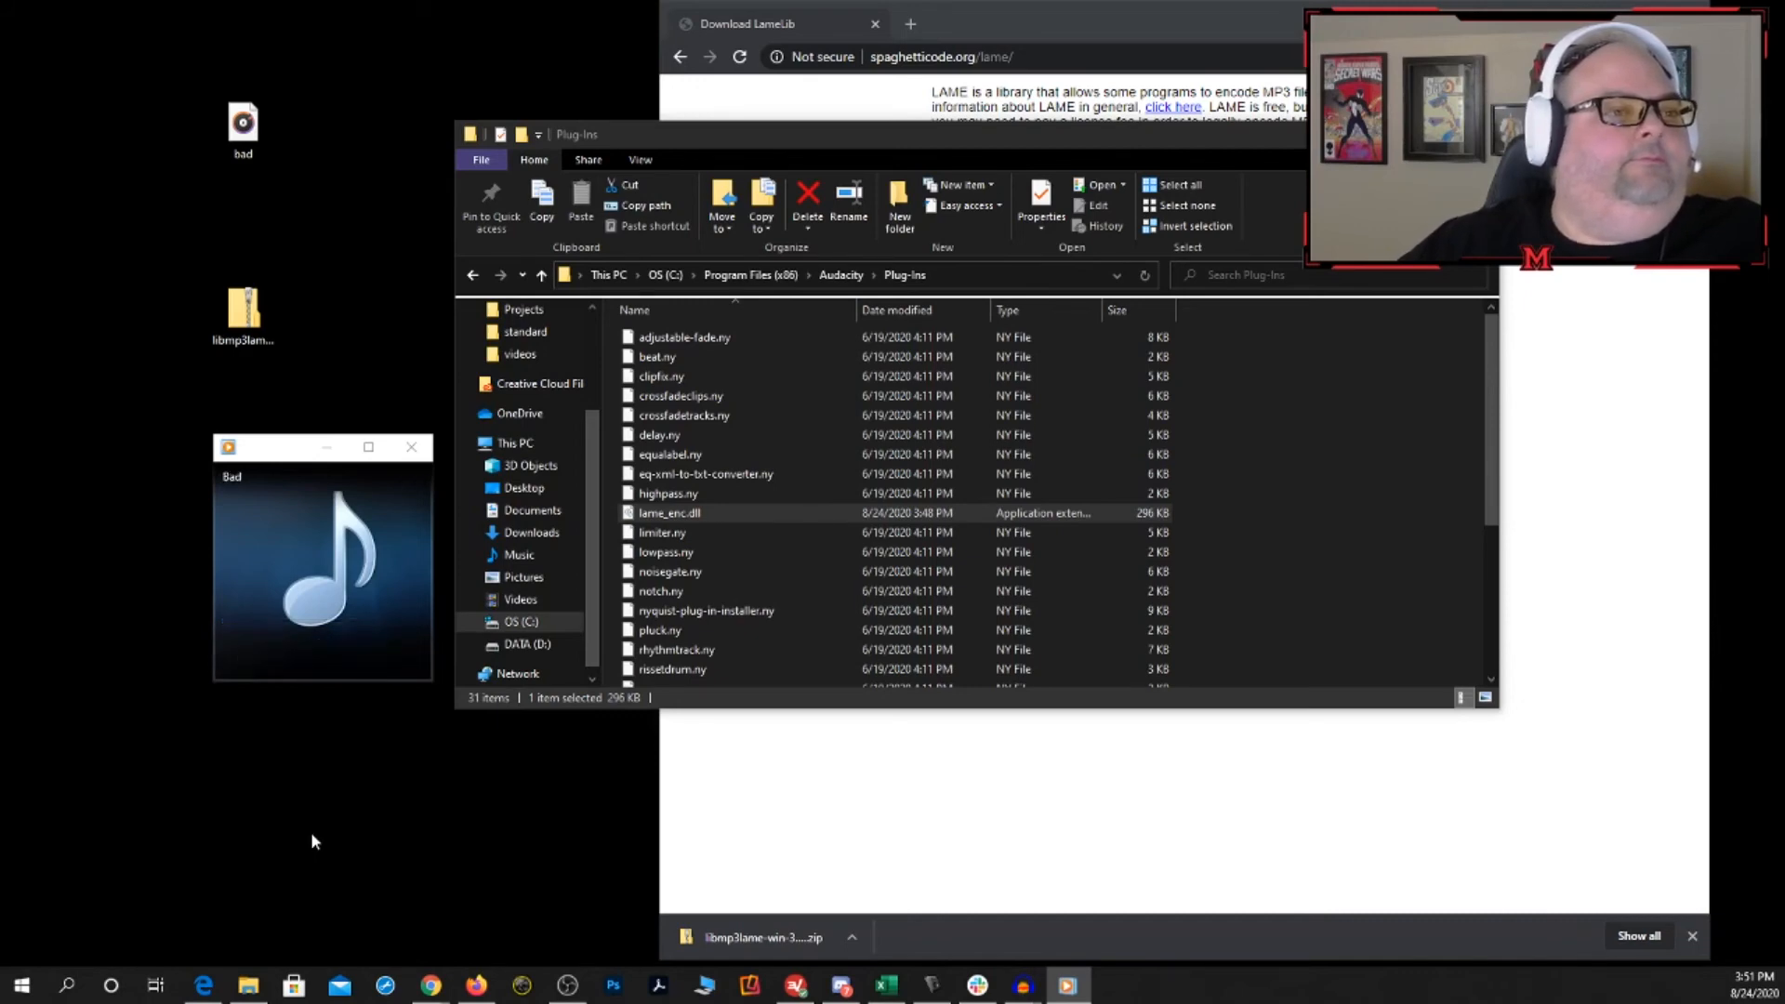
pyautogui.moveTo(433, 483)
pyautogui.click(417, 451)
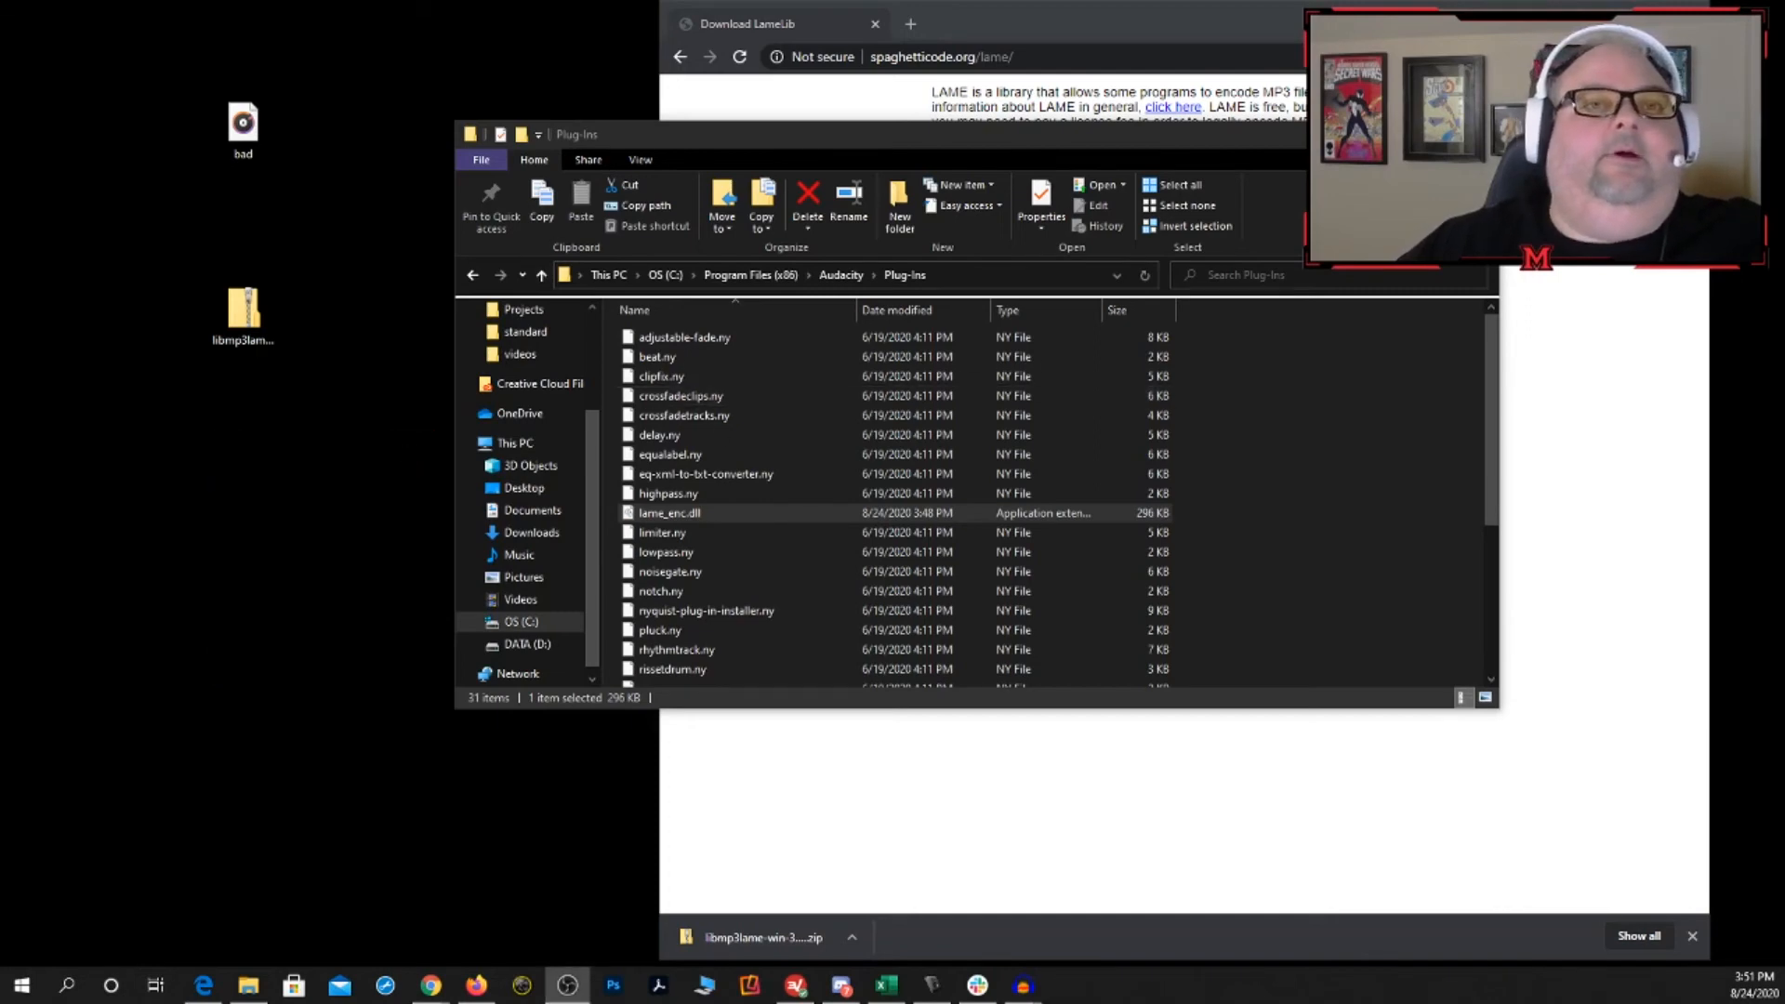
pyautogui.click(1391, 135)
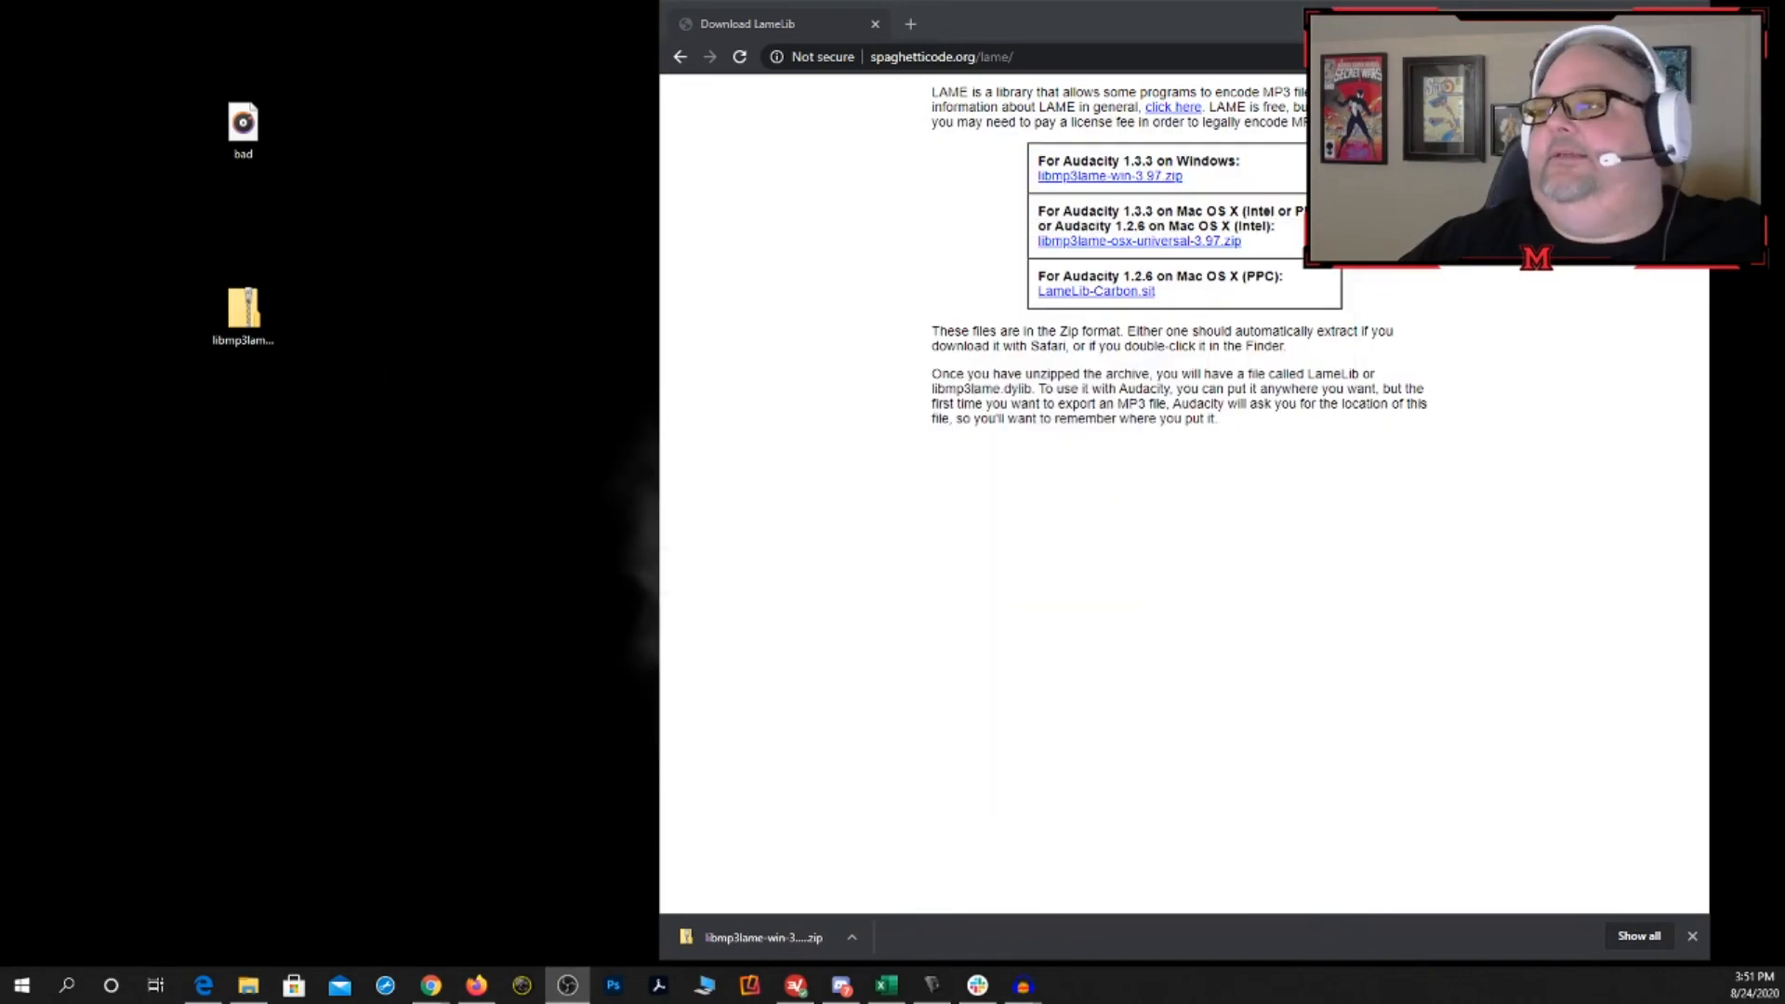